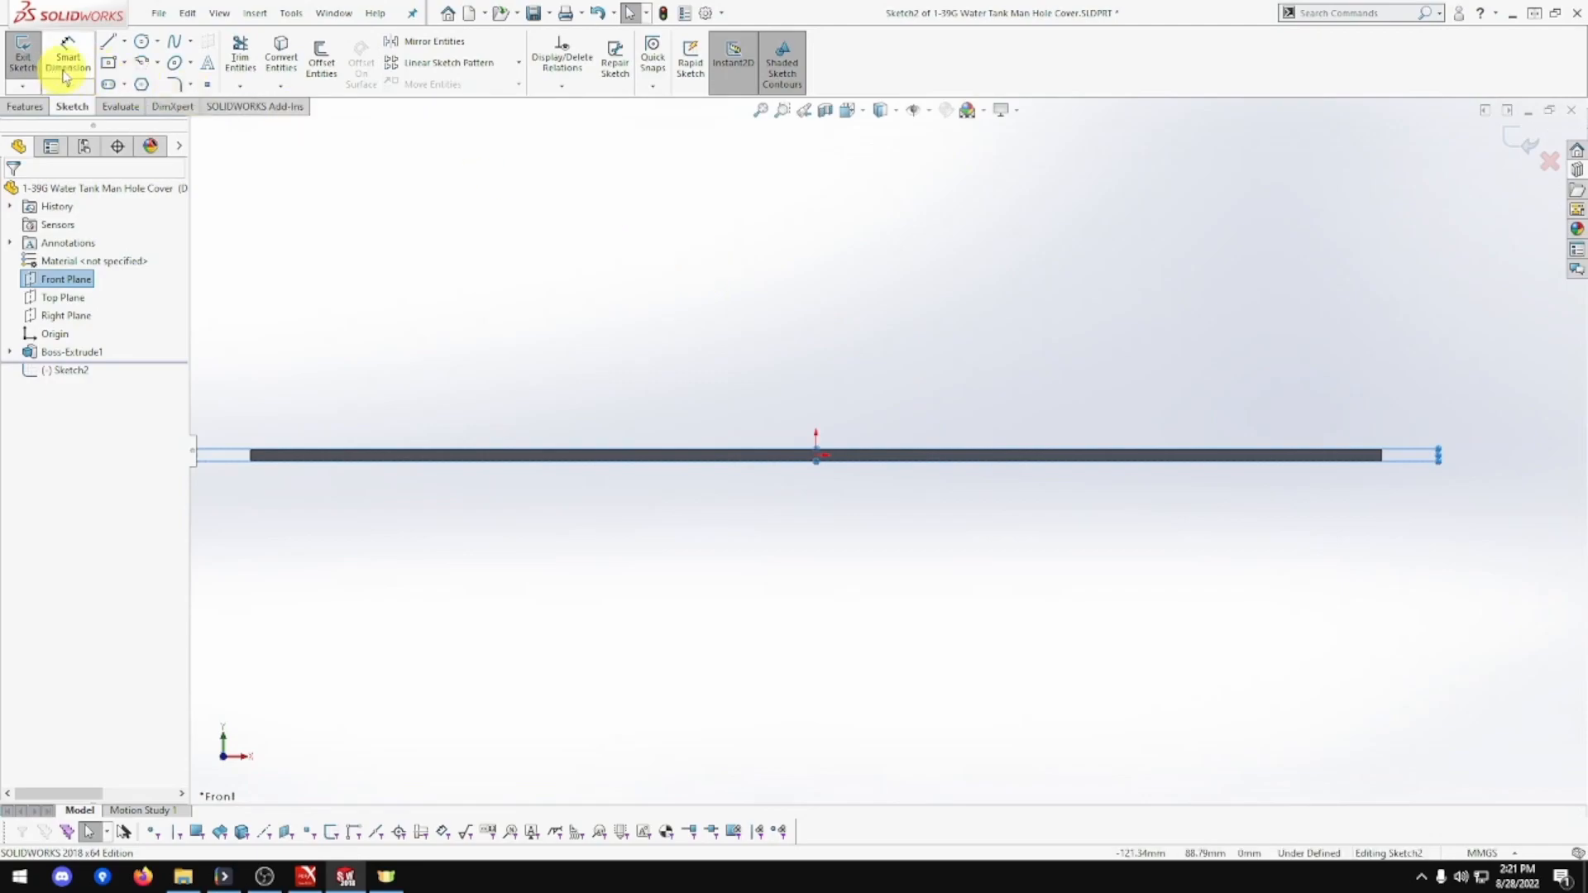
# Sketch the lower outline of a stepped tray profile above the plate, with a left flange underside about 15 mm long and a recessed base.
pyautogui.click(108, 41)
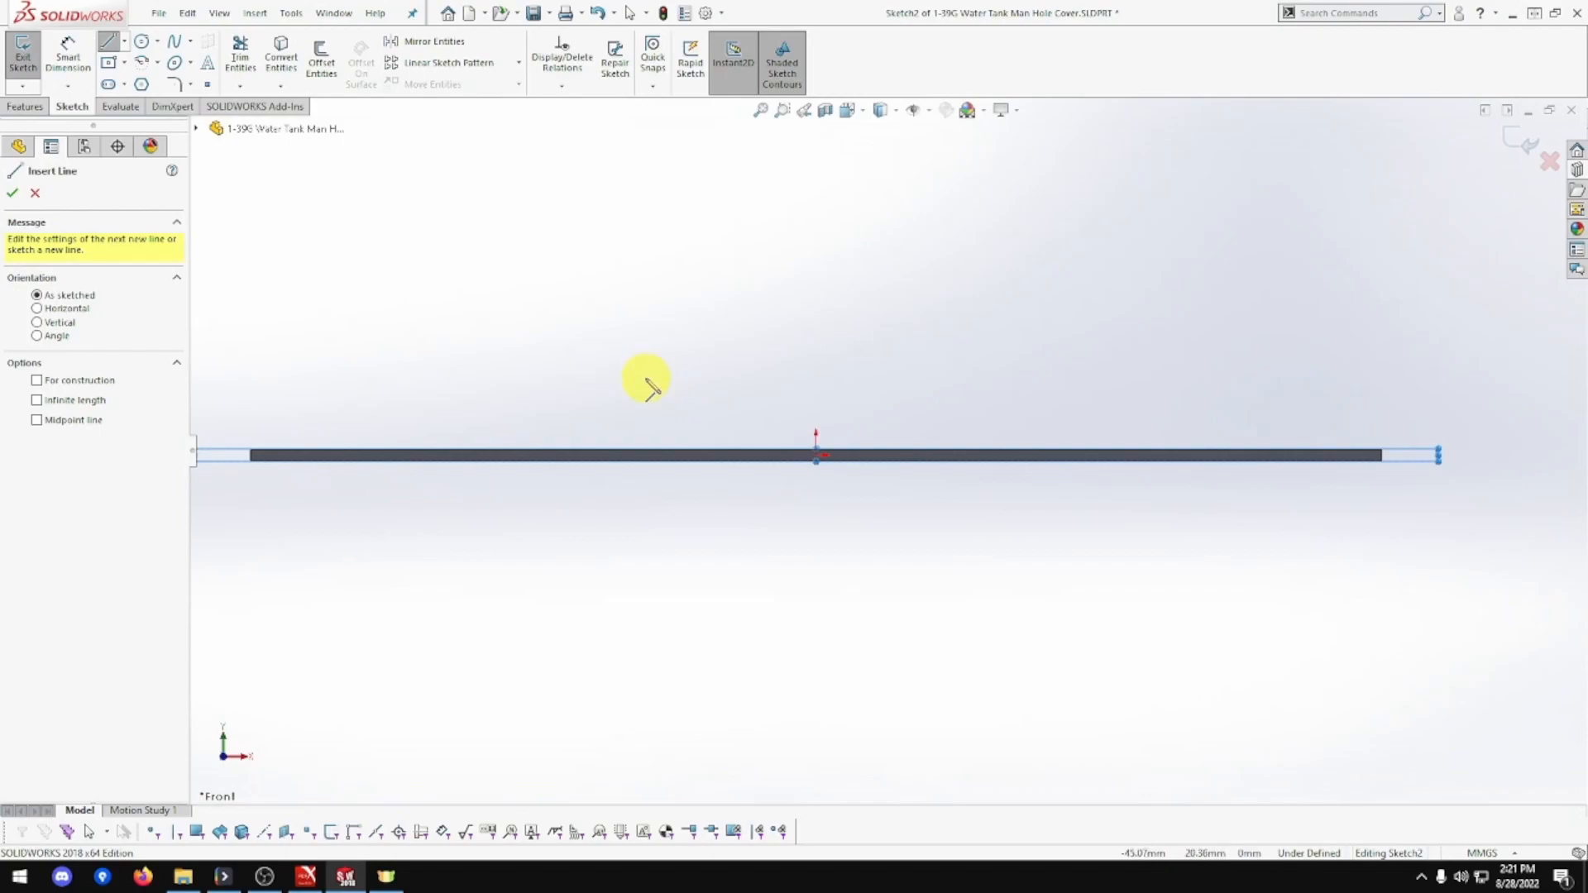
pyautogui.click(646, 378)
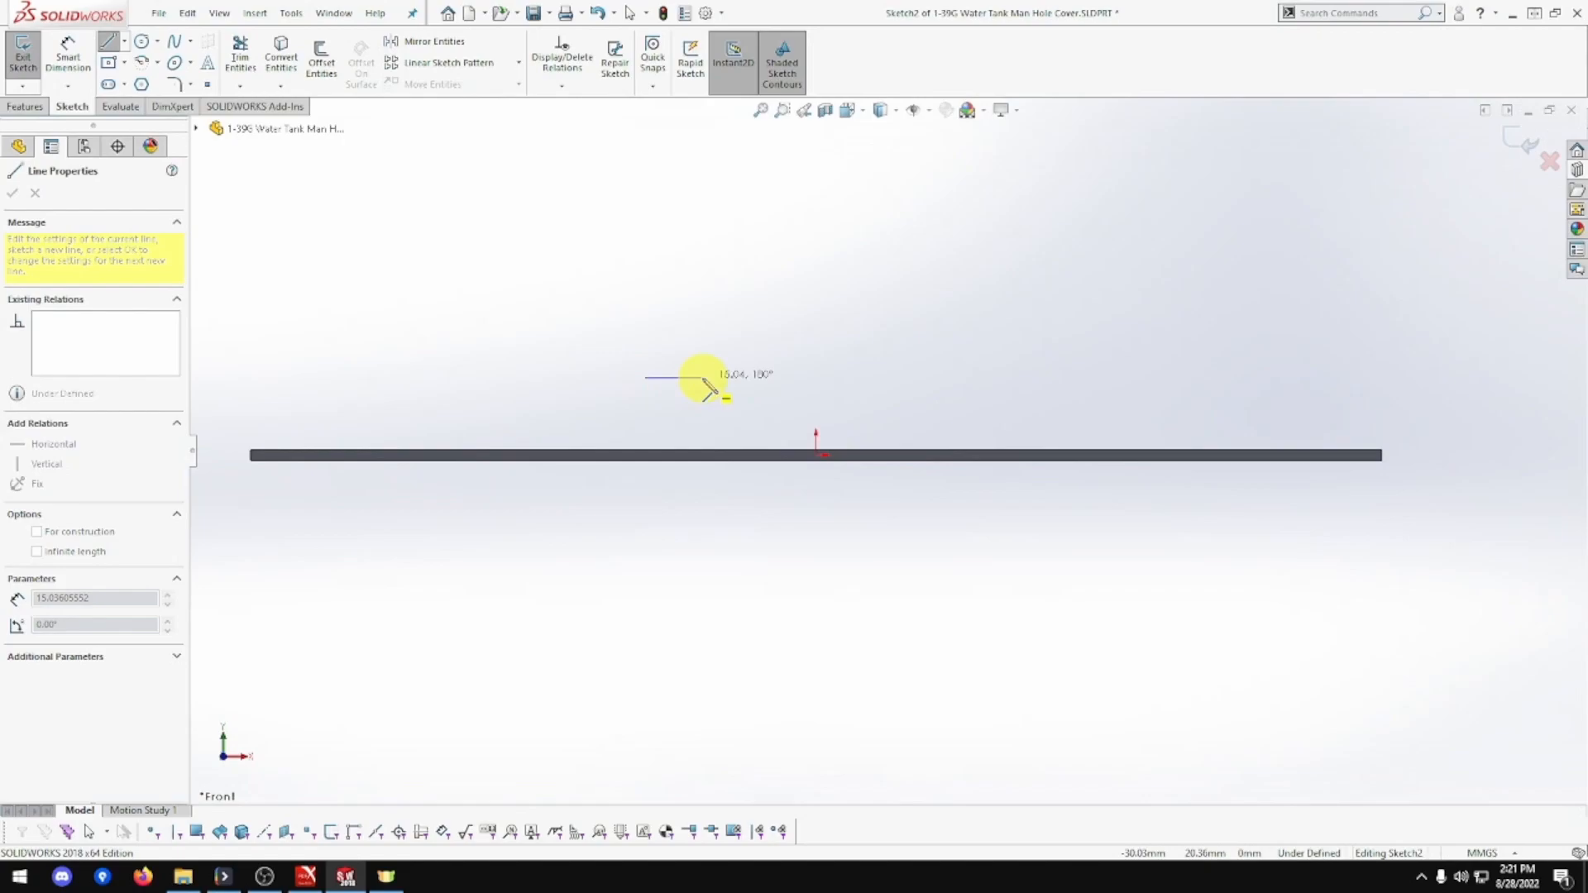
pyautogui.click(703, 378)
pyautogui.click(703, 413)
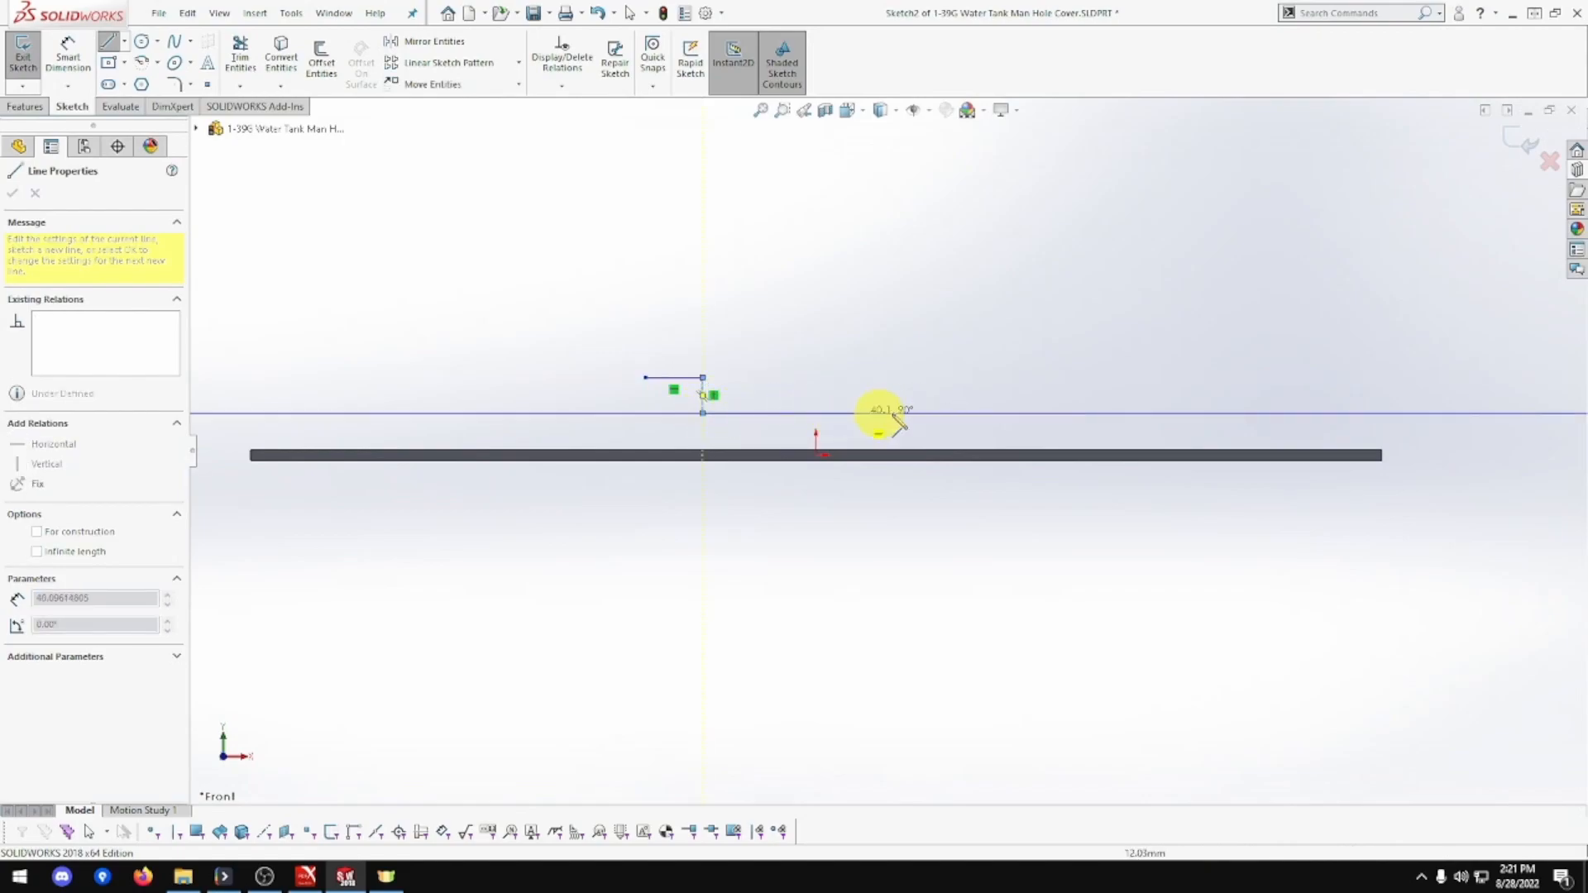
pyautogui.click(919, 413)
pyautogui.click(919, 378)
pyautogui.click(960, 374)
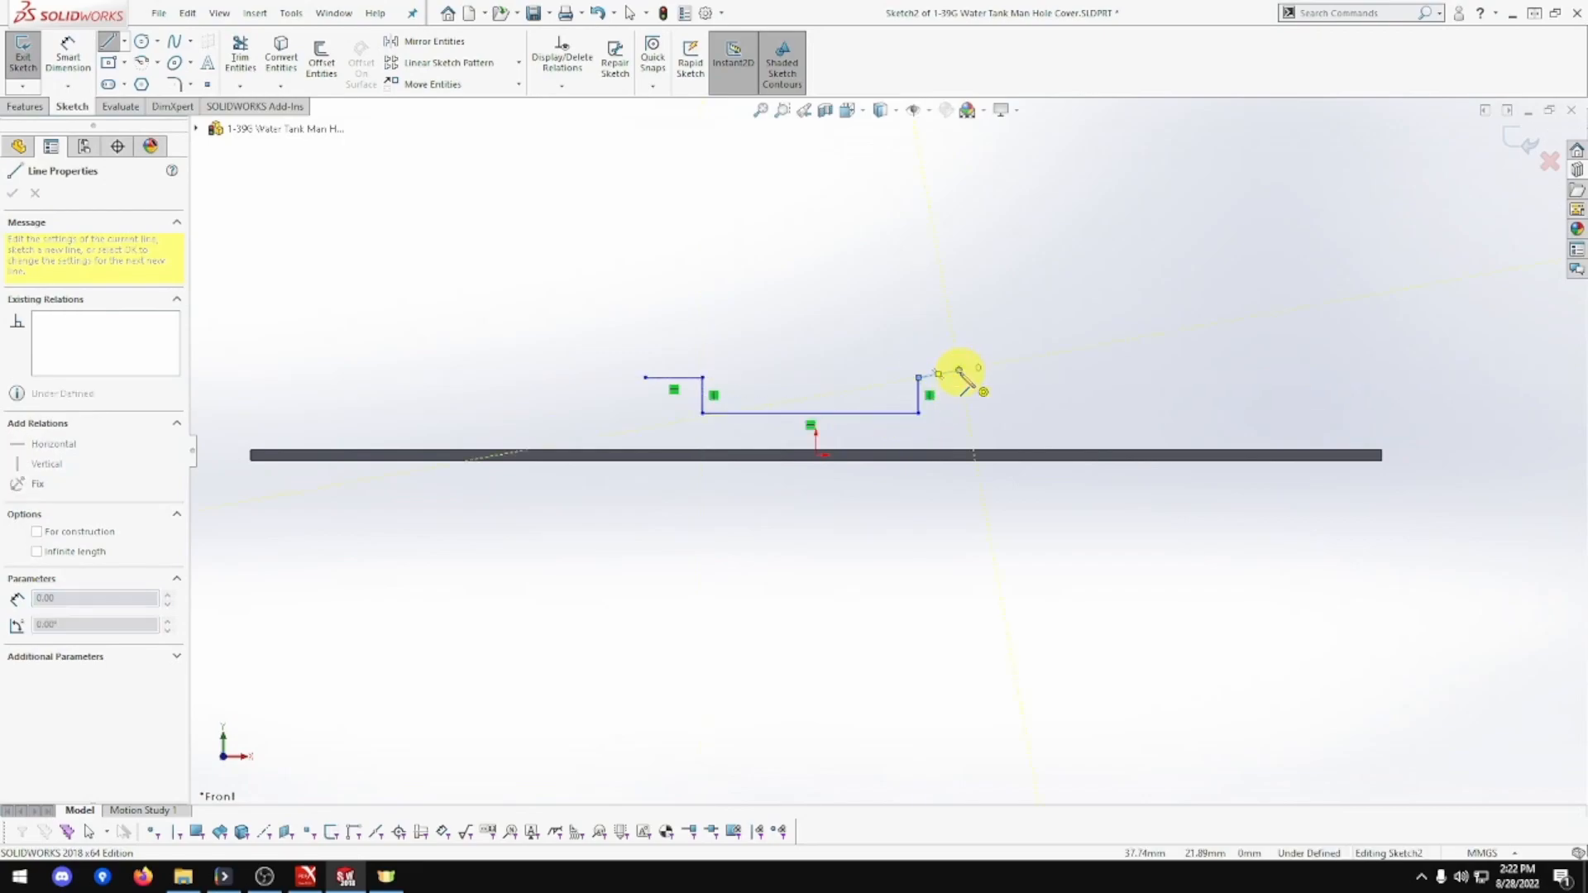
# Close the tray profile with flange ends, flange tops and an inner recess, about 83 mm wide overall.
pyautogui.click(958, 356)
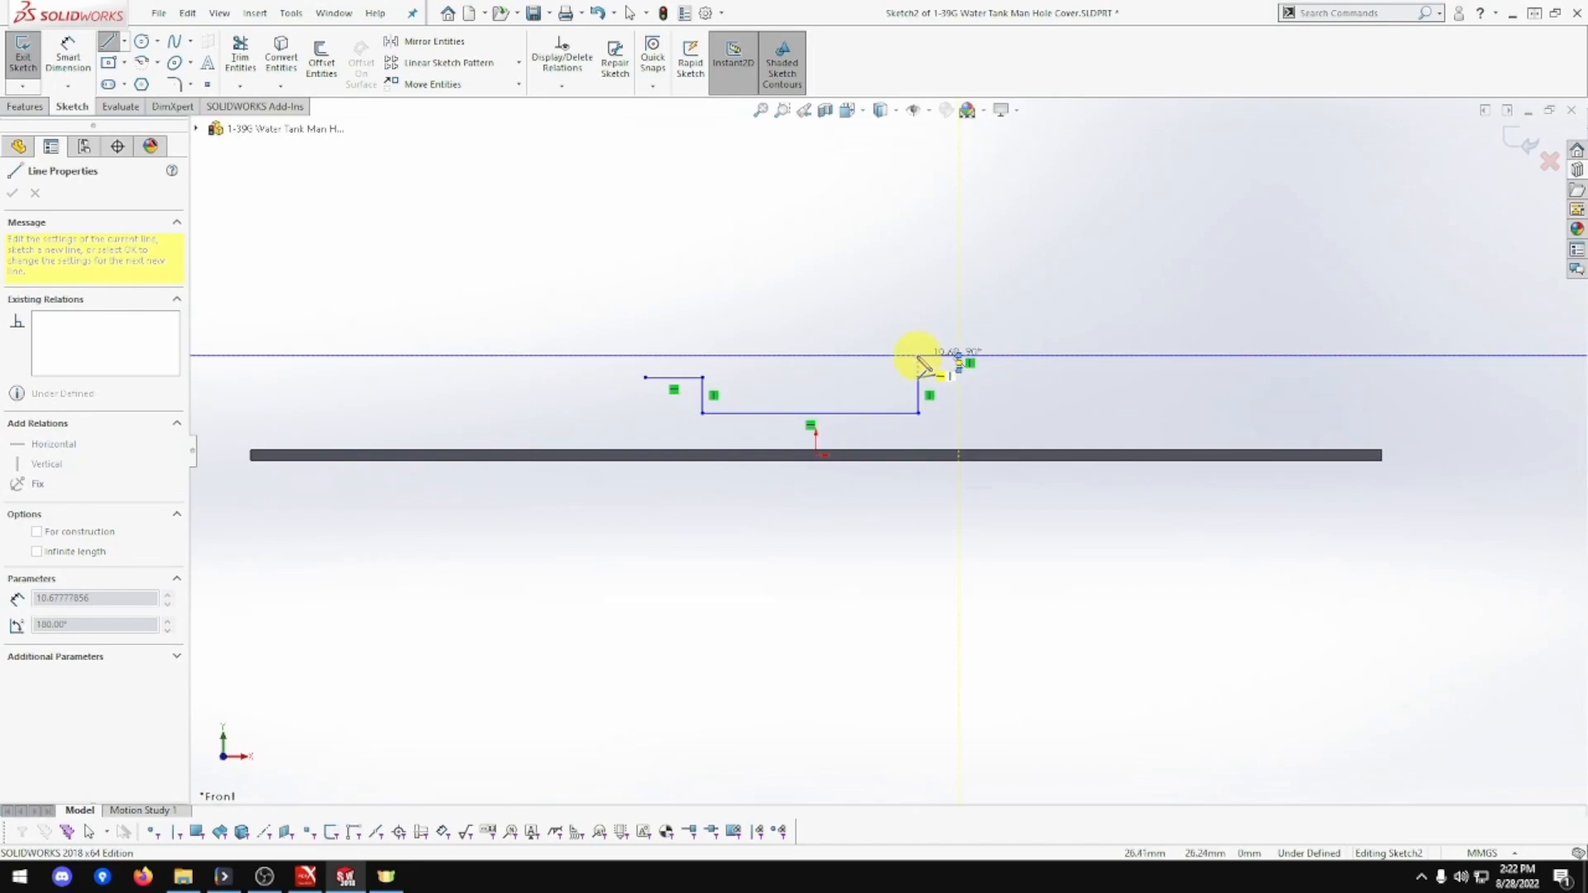
pyautogui.click(901, 356)
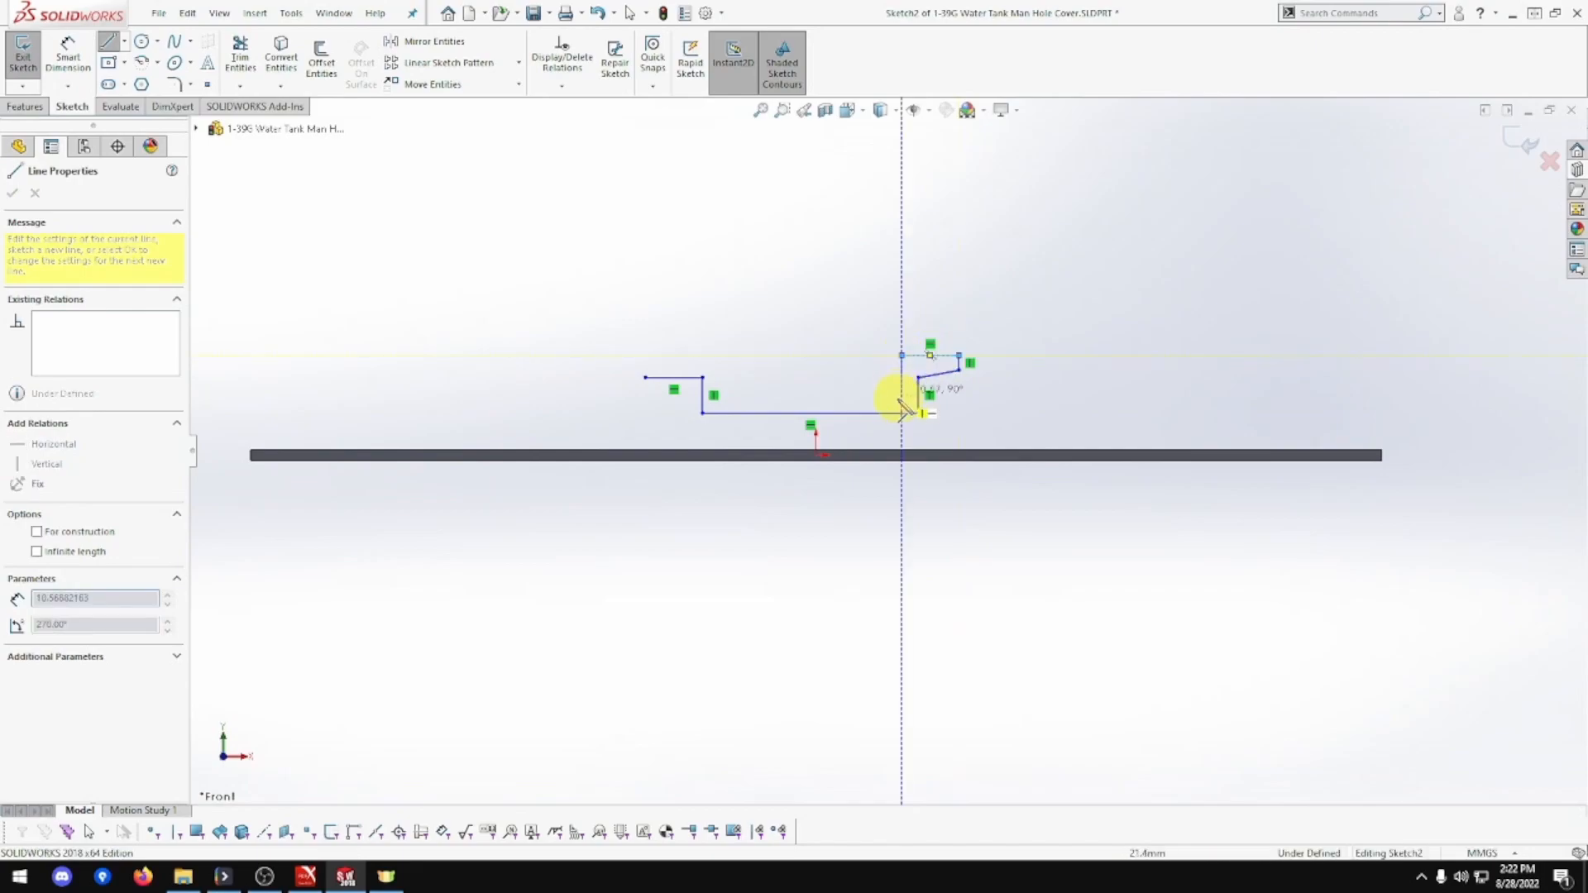
pyautogui.click(902, 402)
pyautogui.click(732, 402)
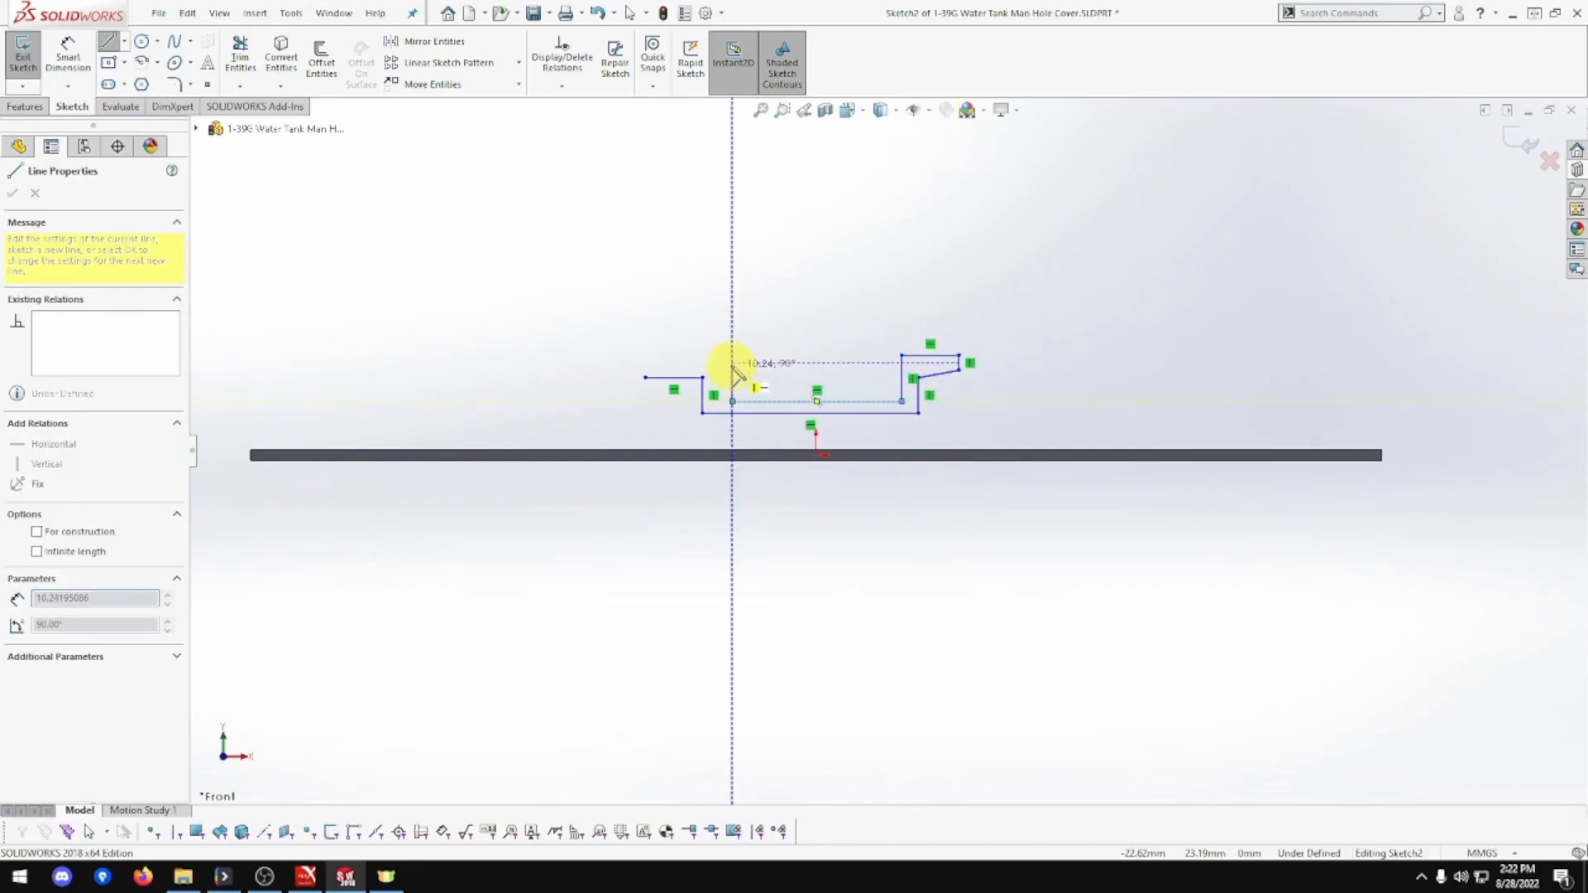
pyautogui.click(732, 355)
pyautogui.click(646, 356)
pyautogui.click(646, 378)
pyautogui.click(959, 368)
pyautogui.press('Escape')
# Make the slanted underside of the right flange horizontal and align the flanges' two top outer corners horizontally.
pyautogui.click(944, 372)
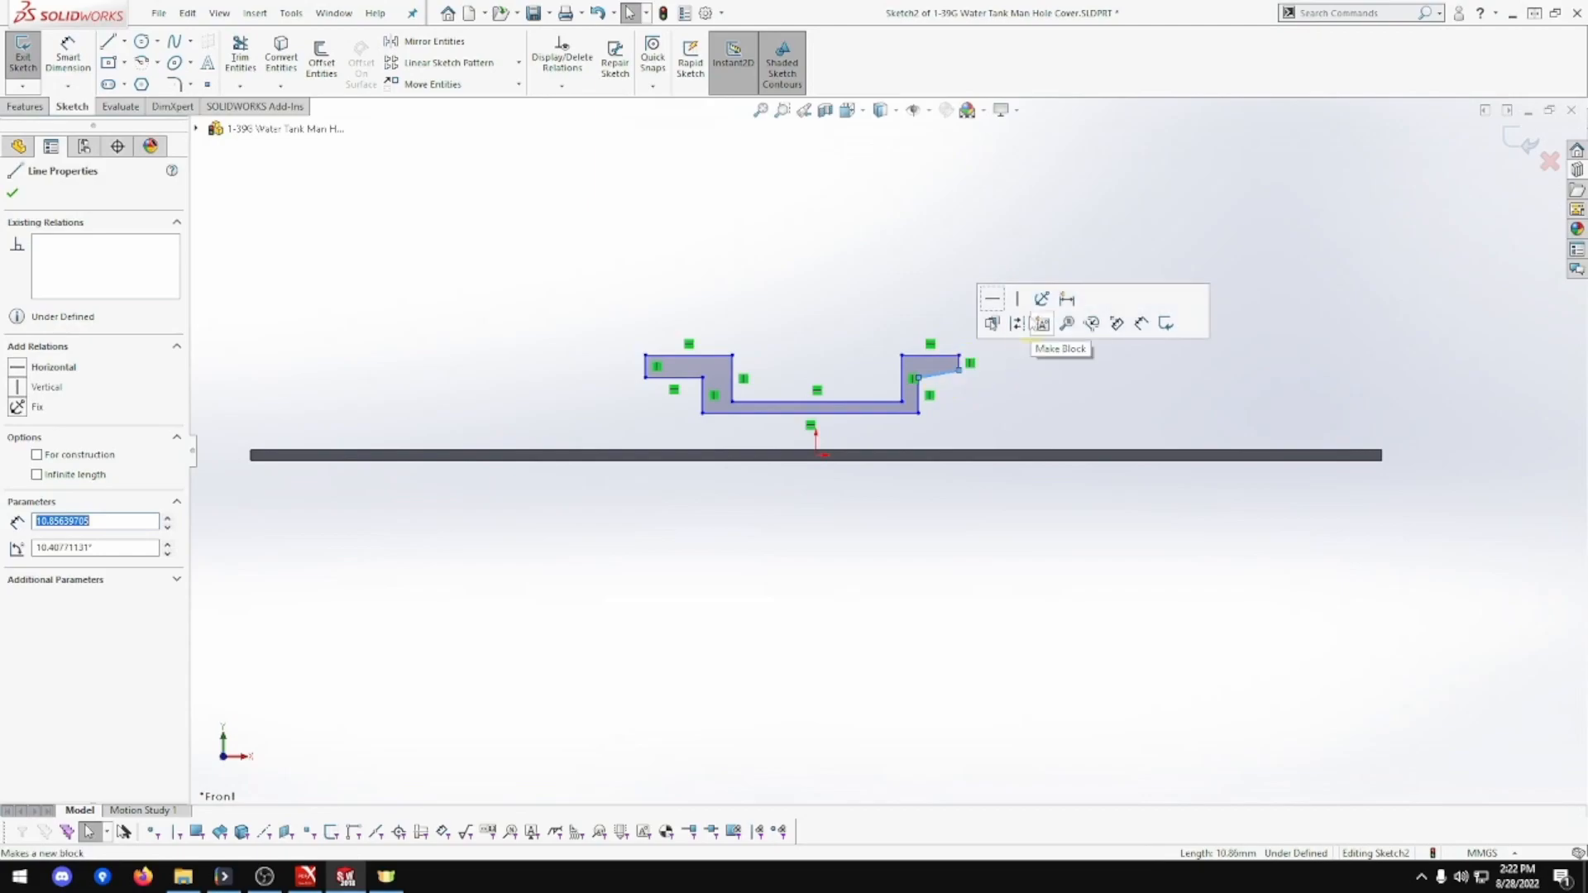
pyautogui.click(989, 299)
pyautogui.click(993, 378)
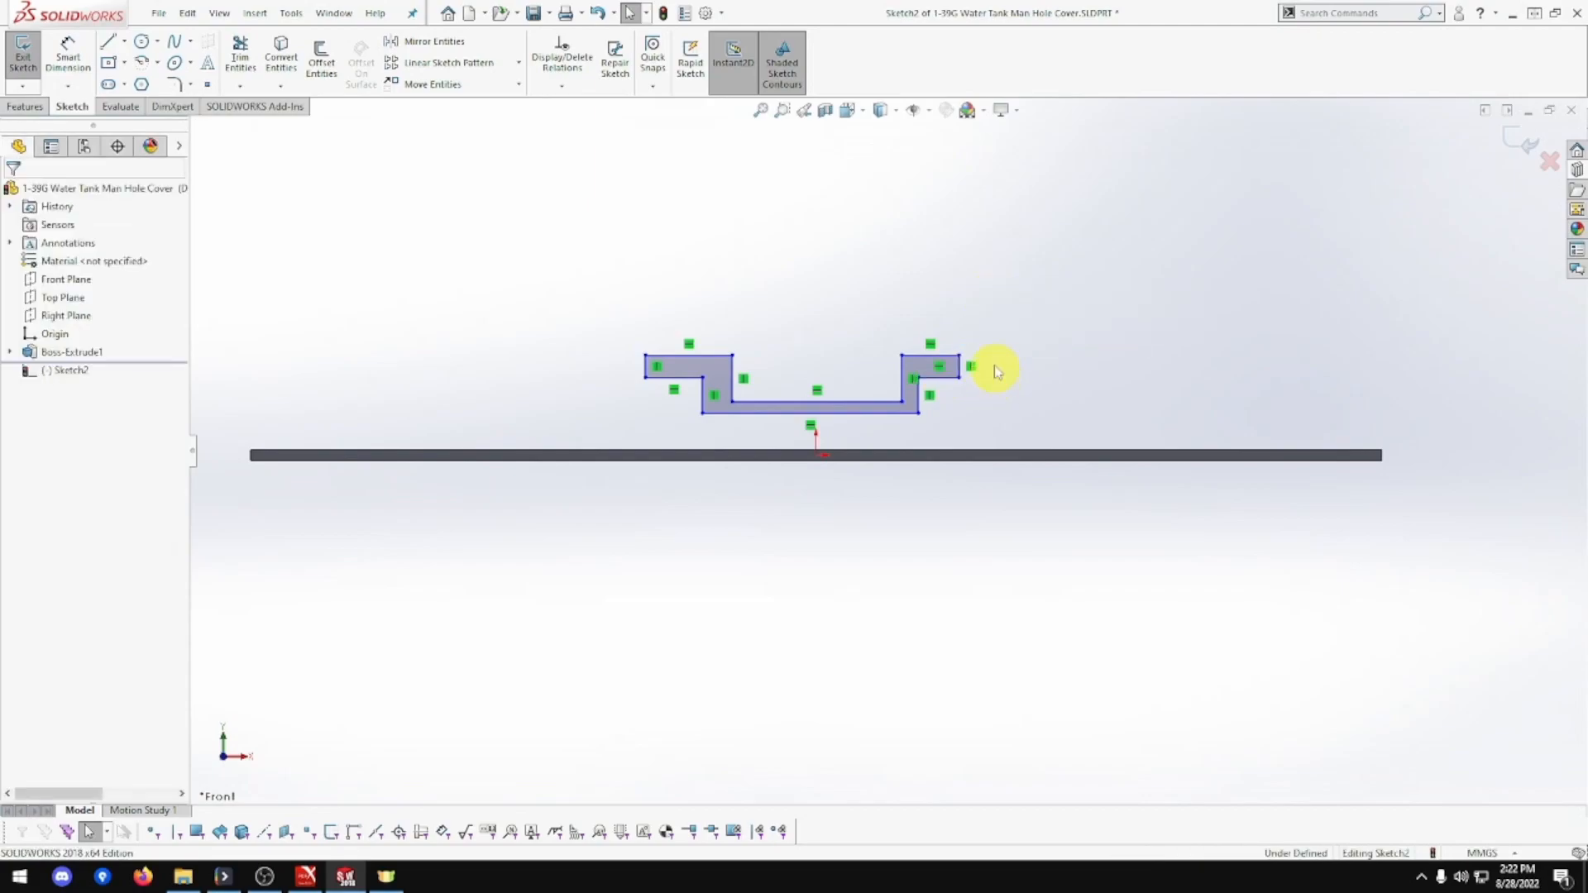
pyautogui.click(958, 358)
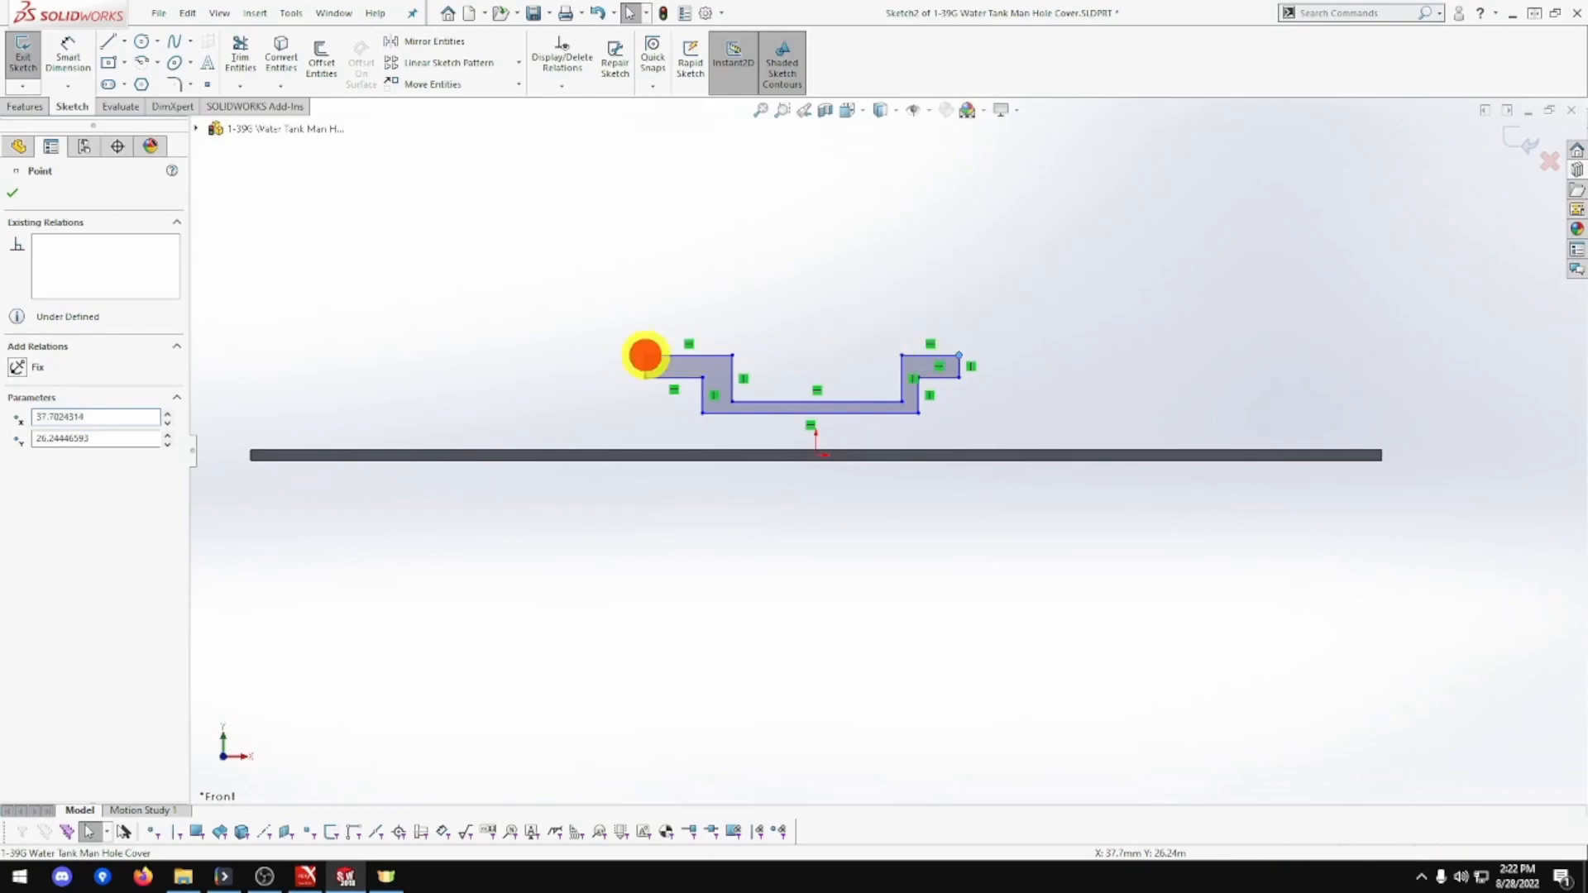
pyautogui.keyDown('ctrl'); pyautogui.click(646, 357); pyautogui.keyUp('ctrl')
pyautogui.click(698, 282)
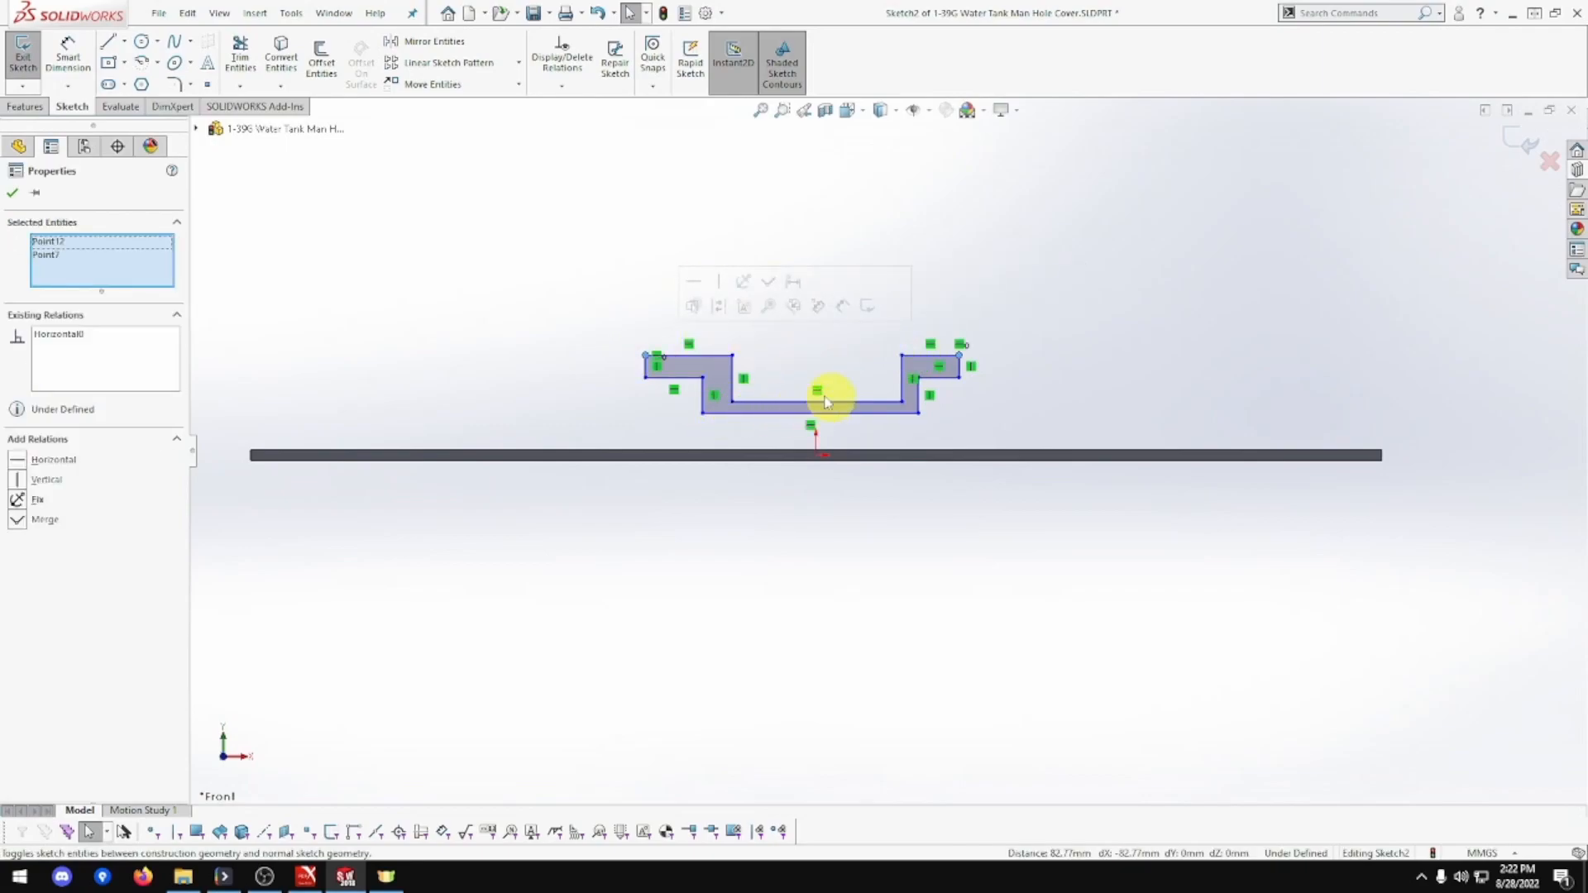
# Delete the profile's right flange and wall lines together with the outer base line.
pyautogui.scroll(-2, 821, 401)
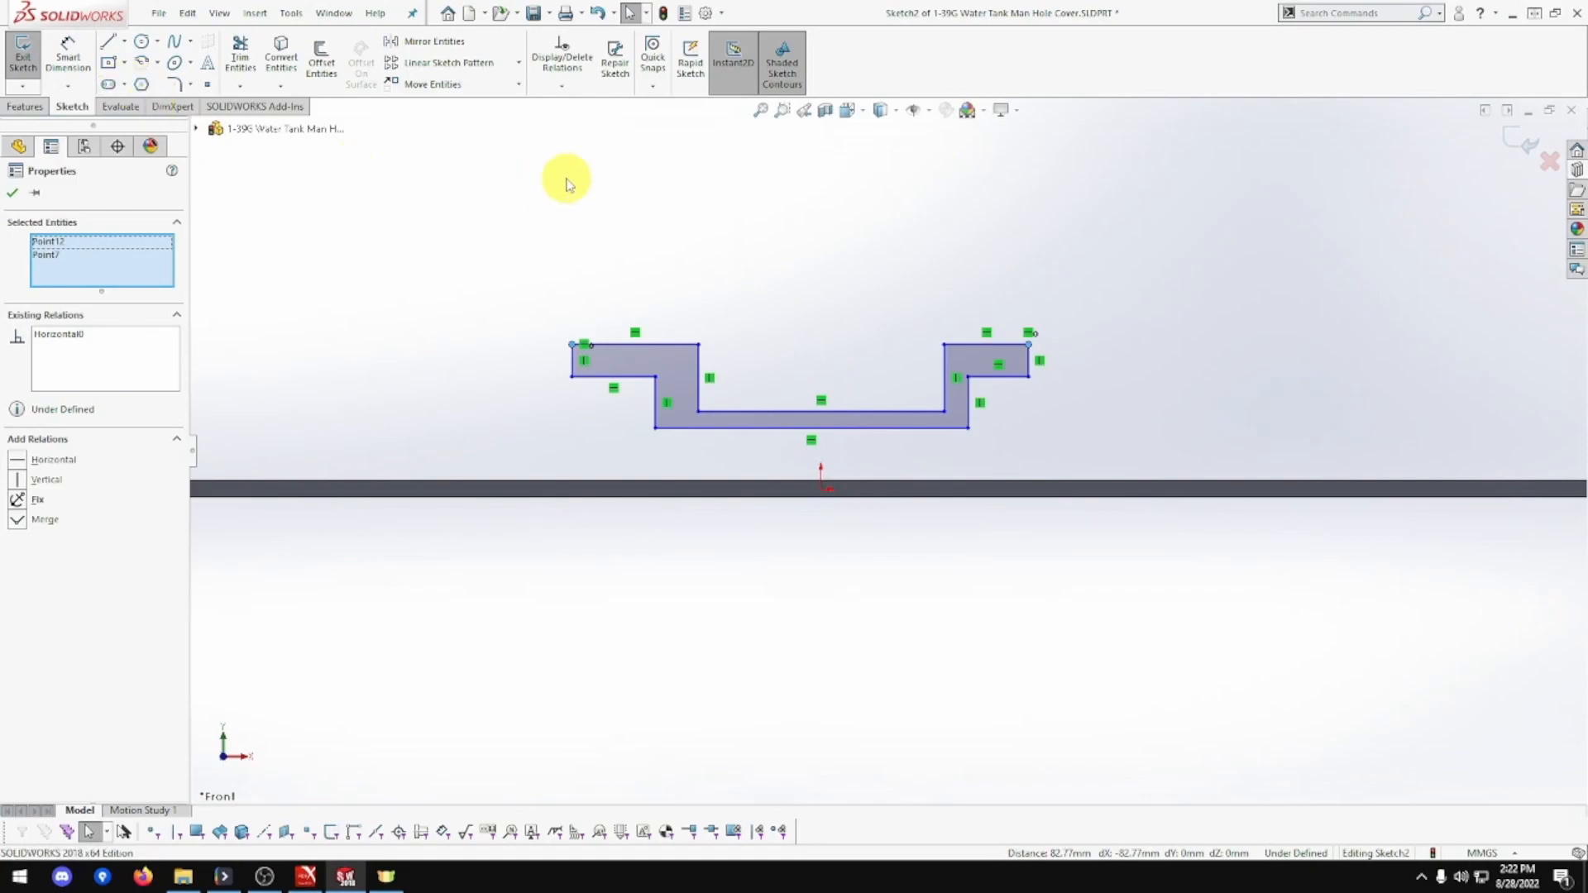
pyautogui.click(1097, 318)
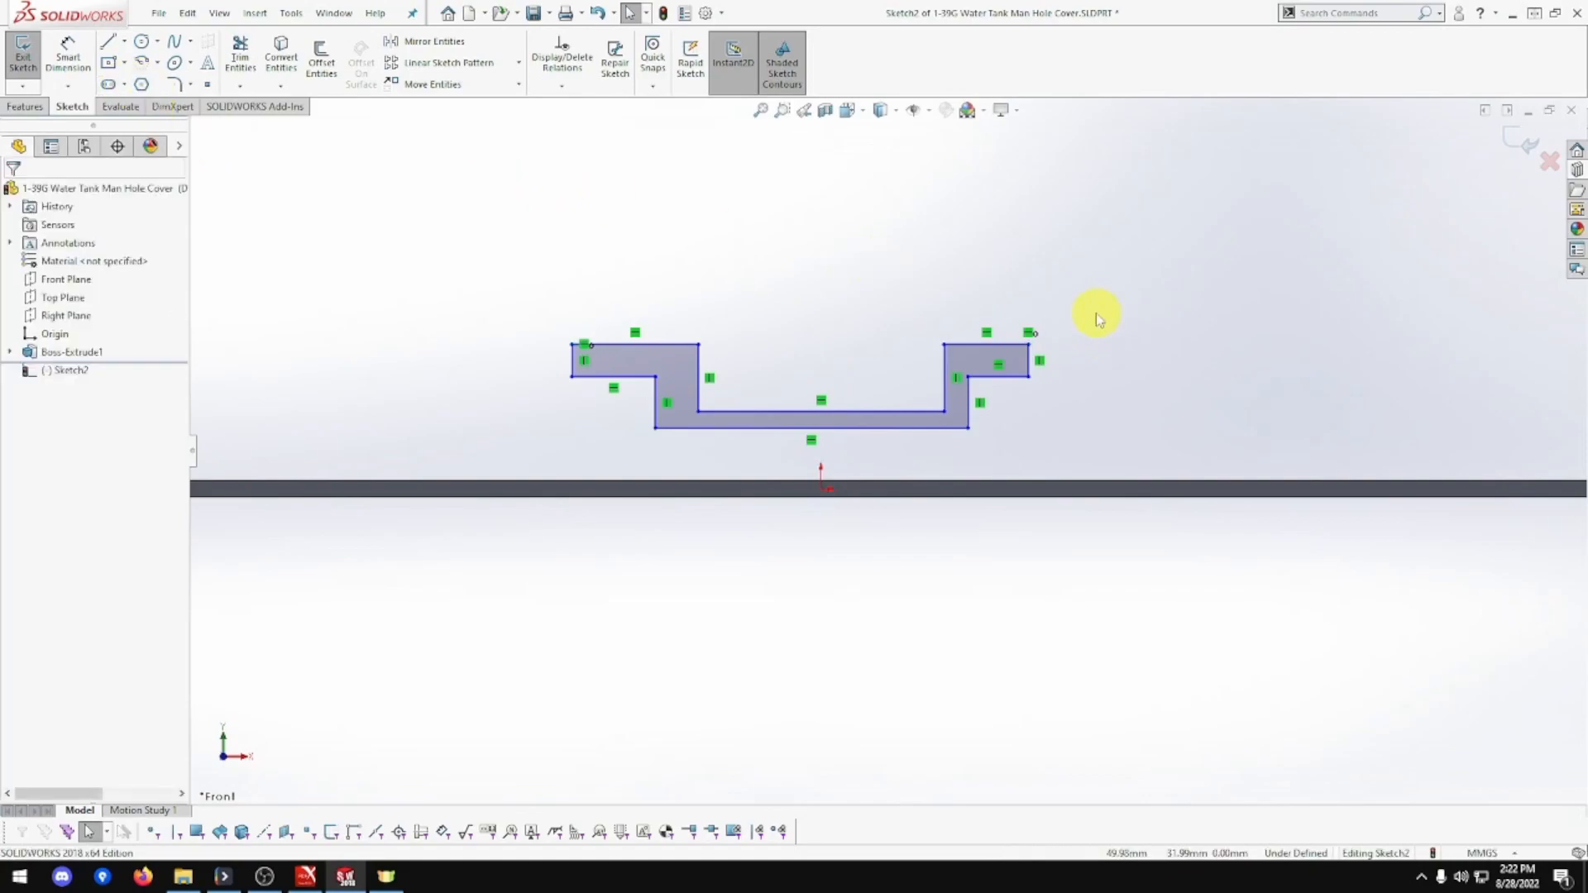
pyautogui.moveTo(1085, 313)
pyautogui.mouseDown()
pyautogui.moveTo(883, 442)
pyautogui.moveTo(950, 431)
pyautogui.mouseUp()
pyautogui.press('Delete')
pyautogui.click(927, 387)
pyautogui.press('Delete')
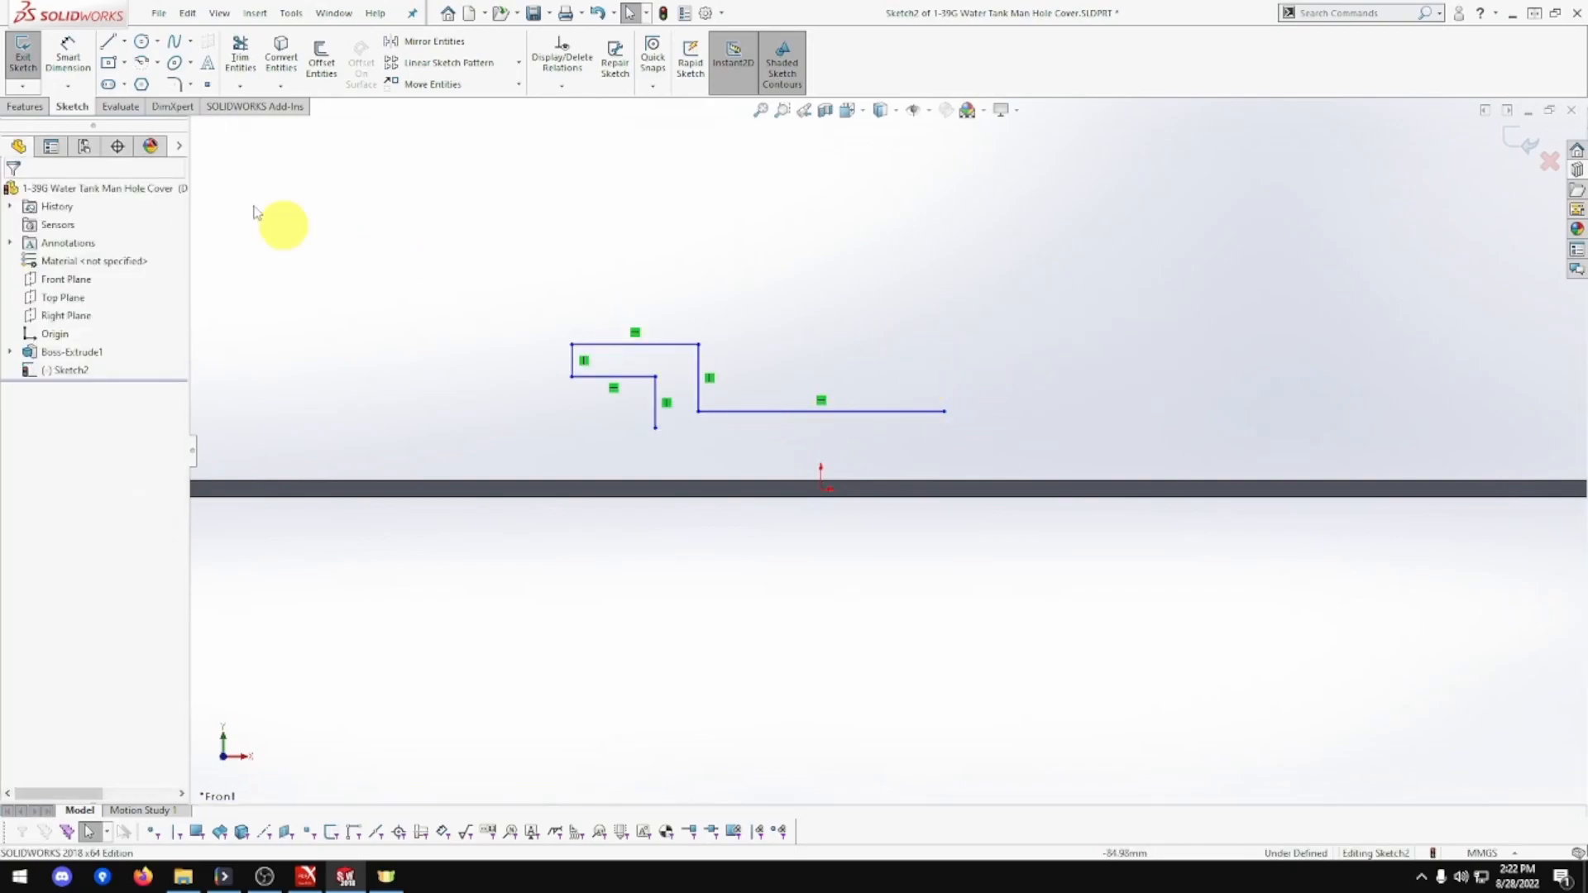
# Redraw the outer base line horizontally from the left outer wall's lower end to near the inner base line's free end.
pyautogui.click(107, 43)
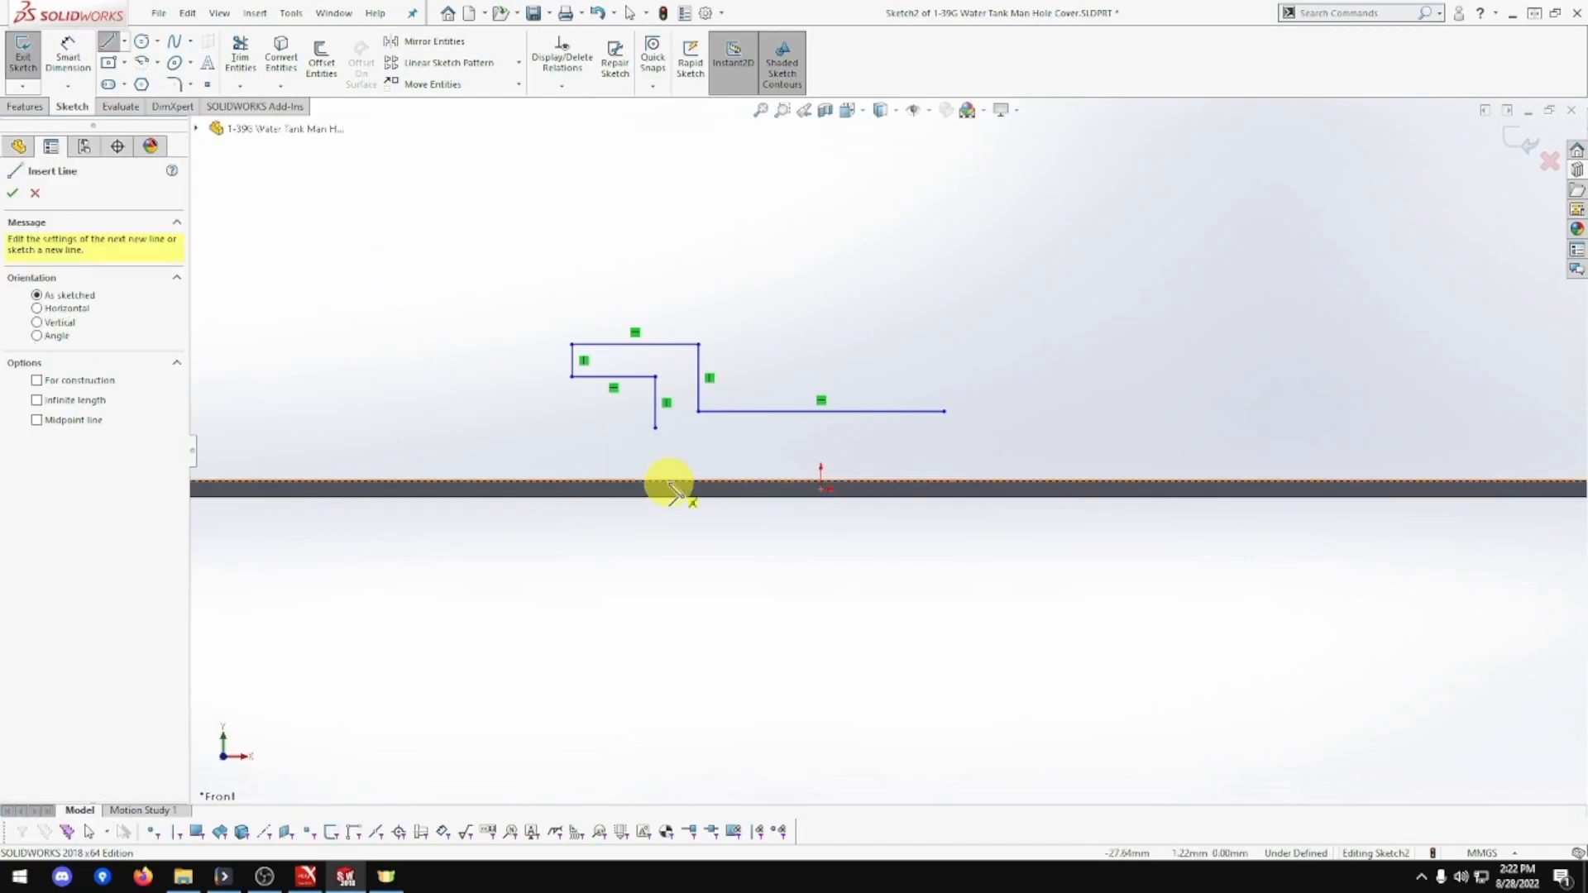
pyautogui.click(656, 428)
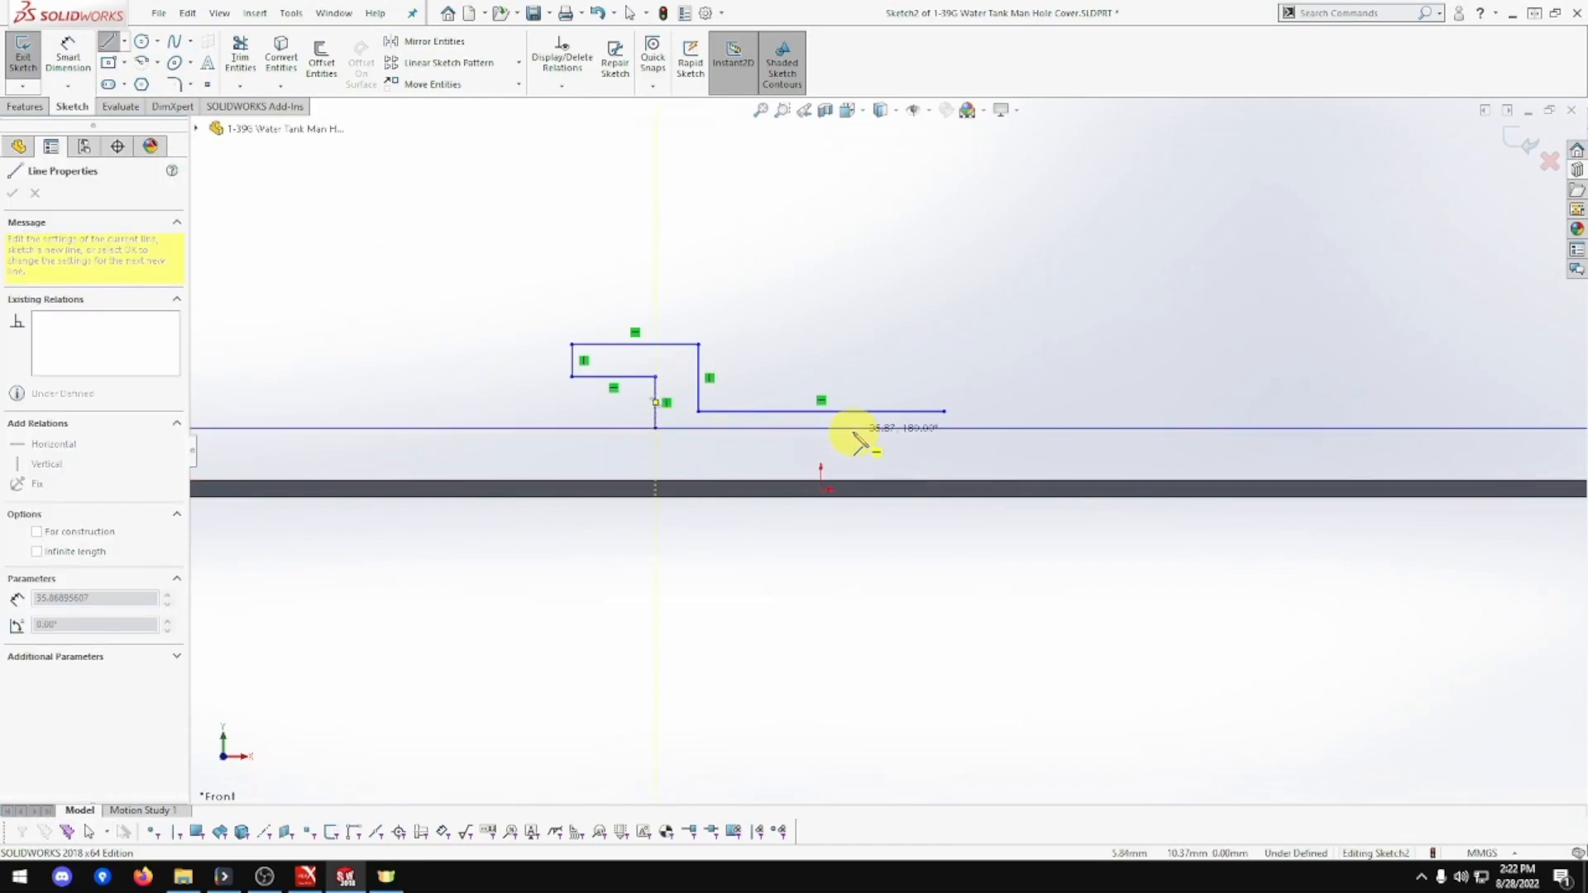
pyautogui.click(939, 428)
pyautogui.press('Escape')
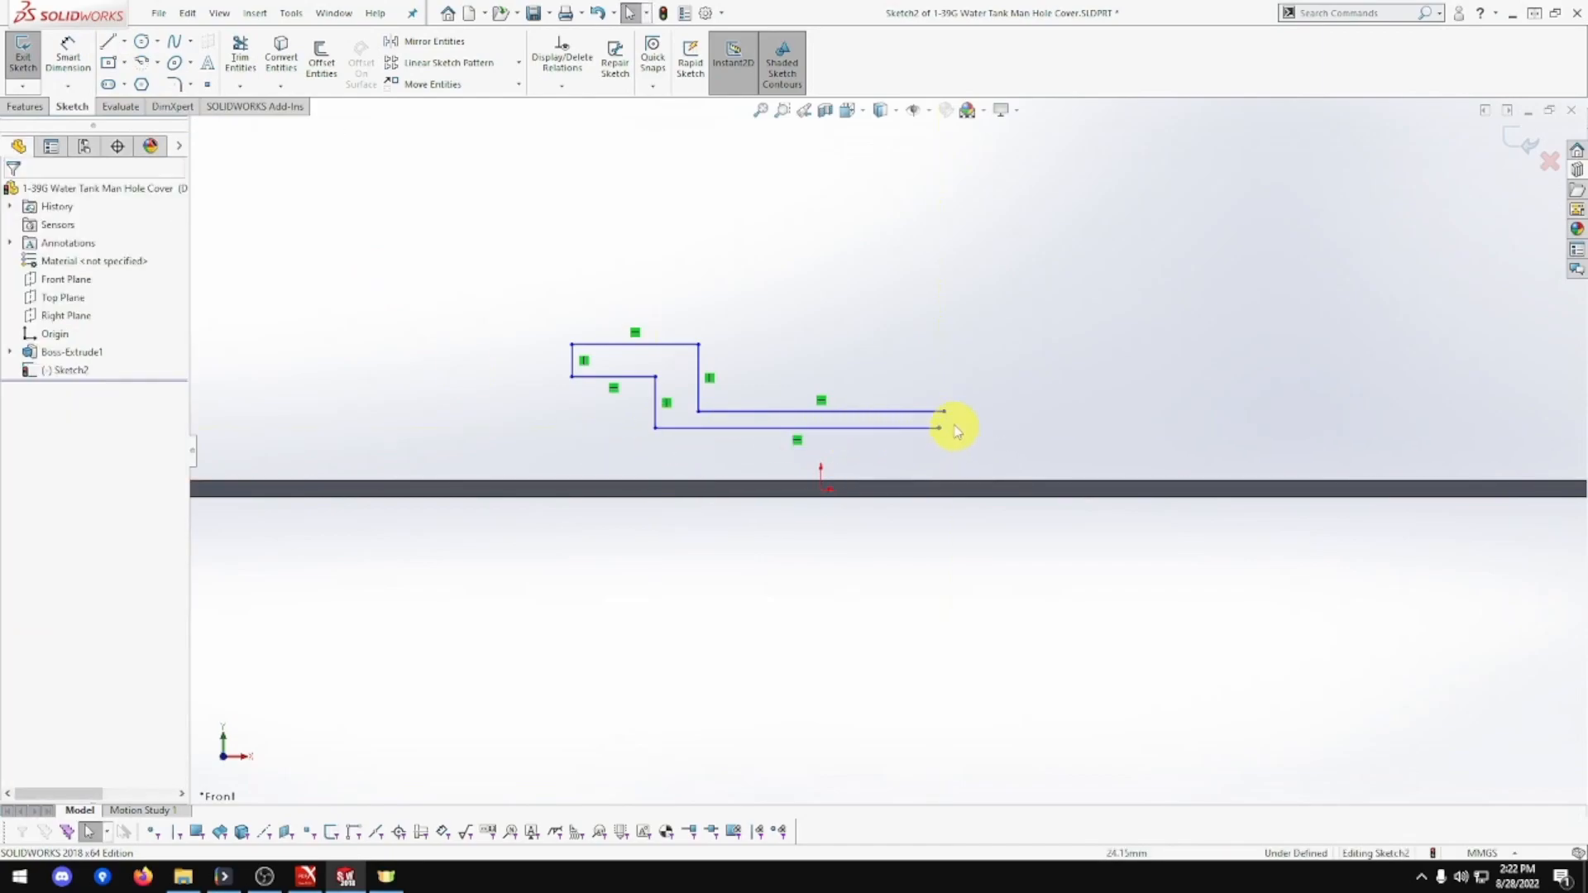
# Add a vertical relation between the free ends of the inner and outer base lines.
pyautogui.click(944, 412)
pyautogui.keyDown('ctrl'); pyautogui.click(939, 427); pyautogui.keyUp('ctrl')
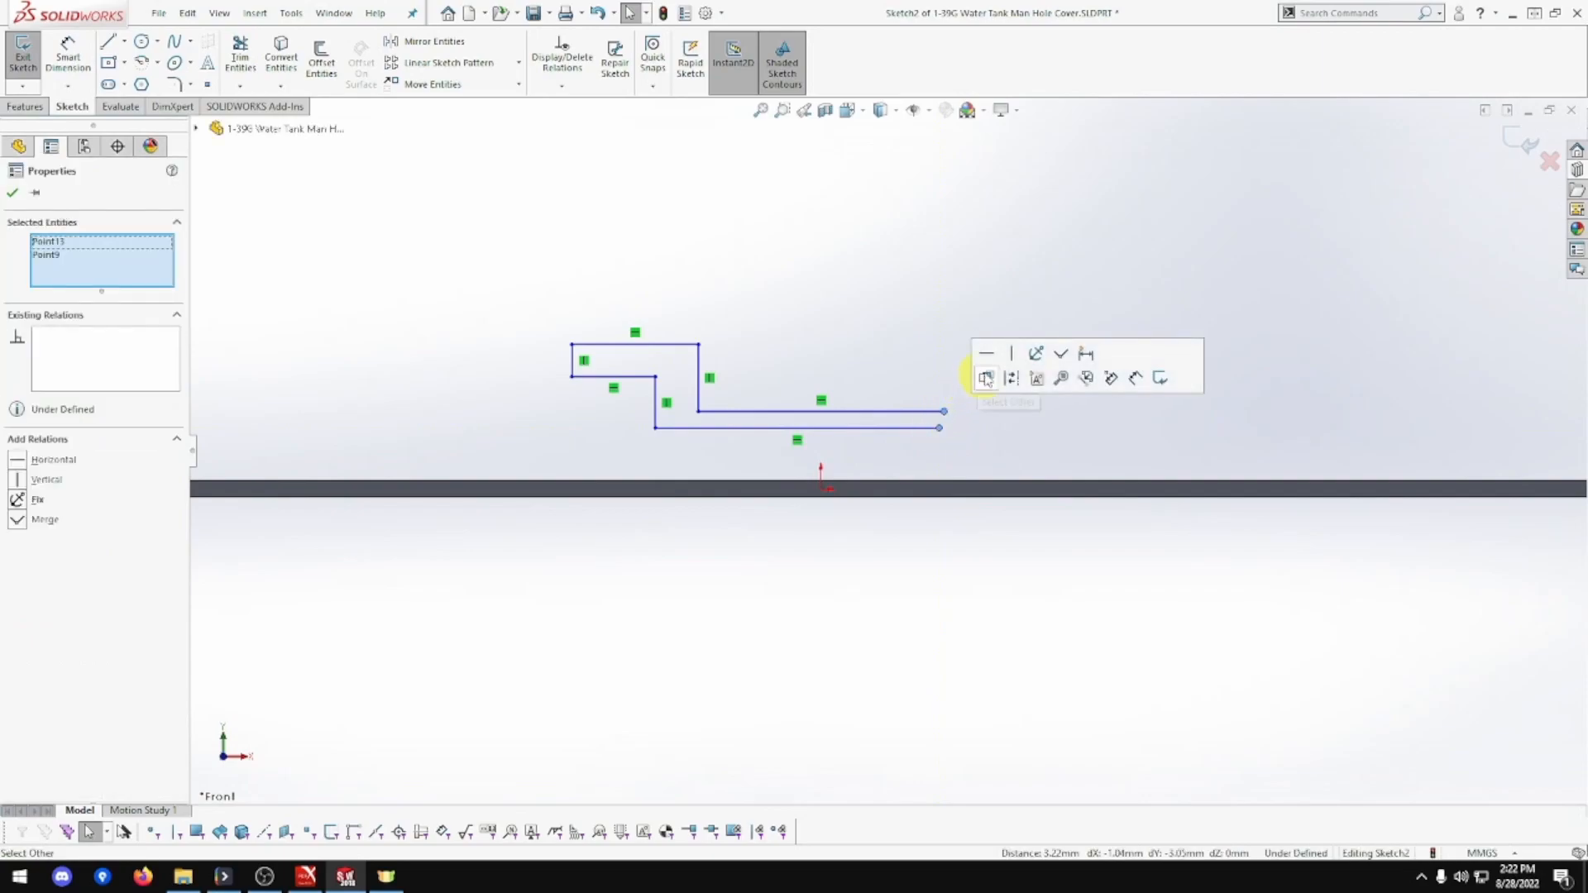
pyautogui.click(1010, 356)
pyautogui.click(896, 355)
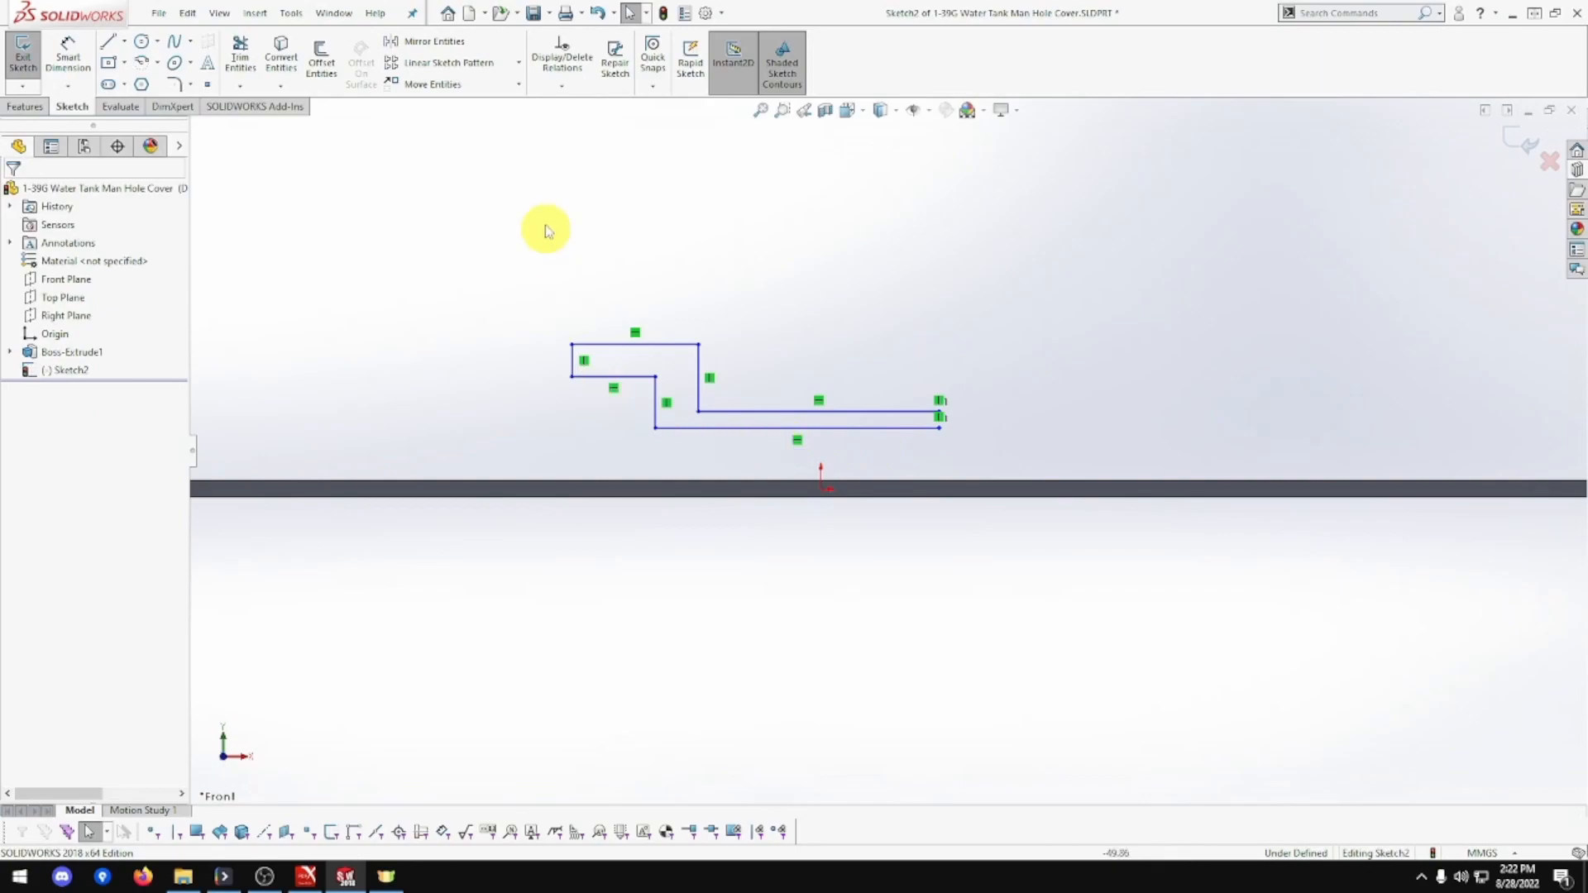
# Dimension the left flange's vertical end line and set its thickness to 2 mm.
pyautogui.click(72, 64)
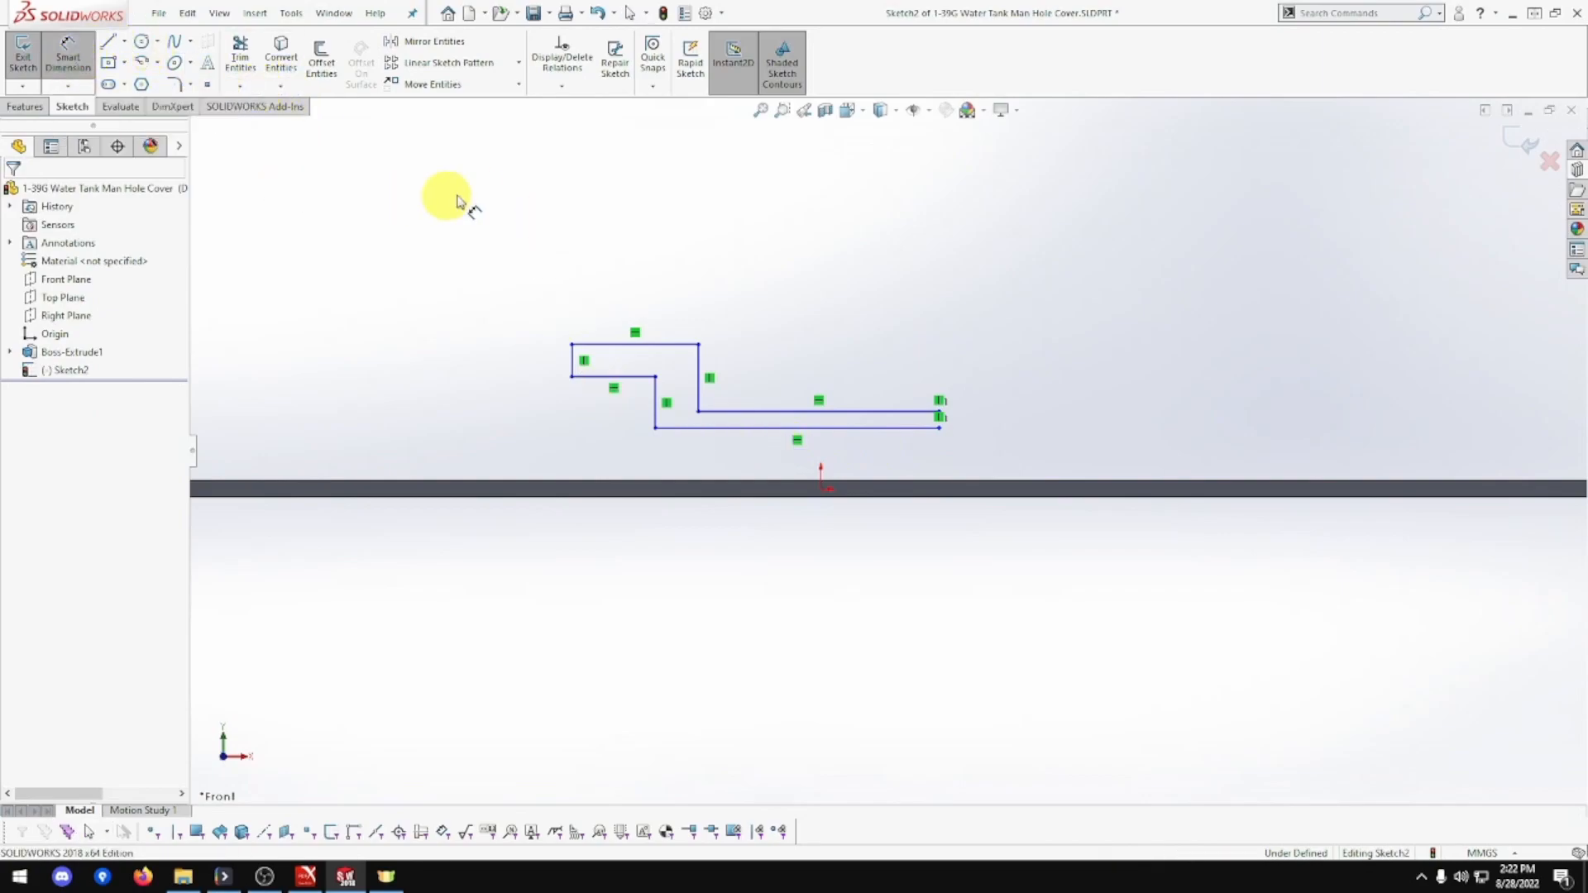
pyautogui.click(572, 360)
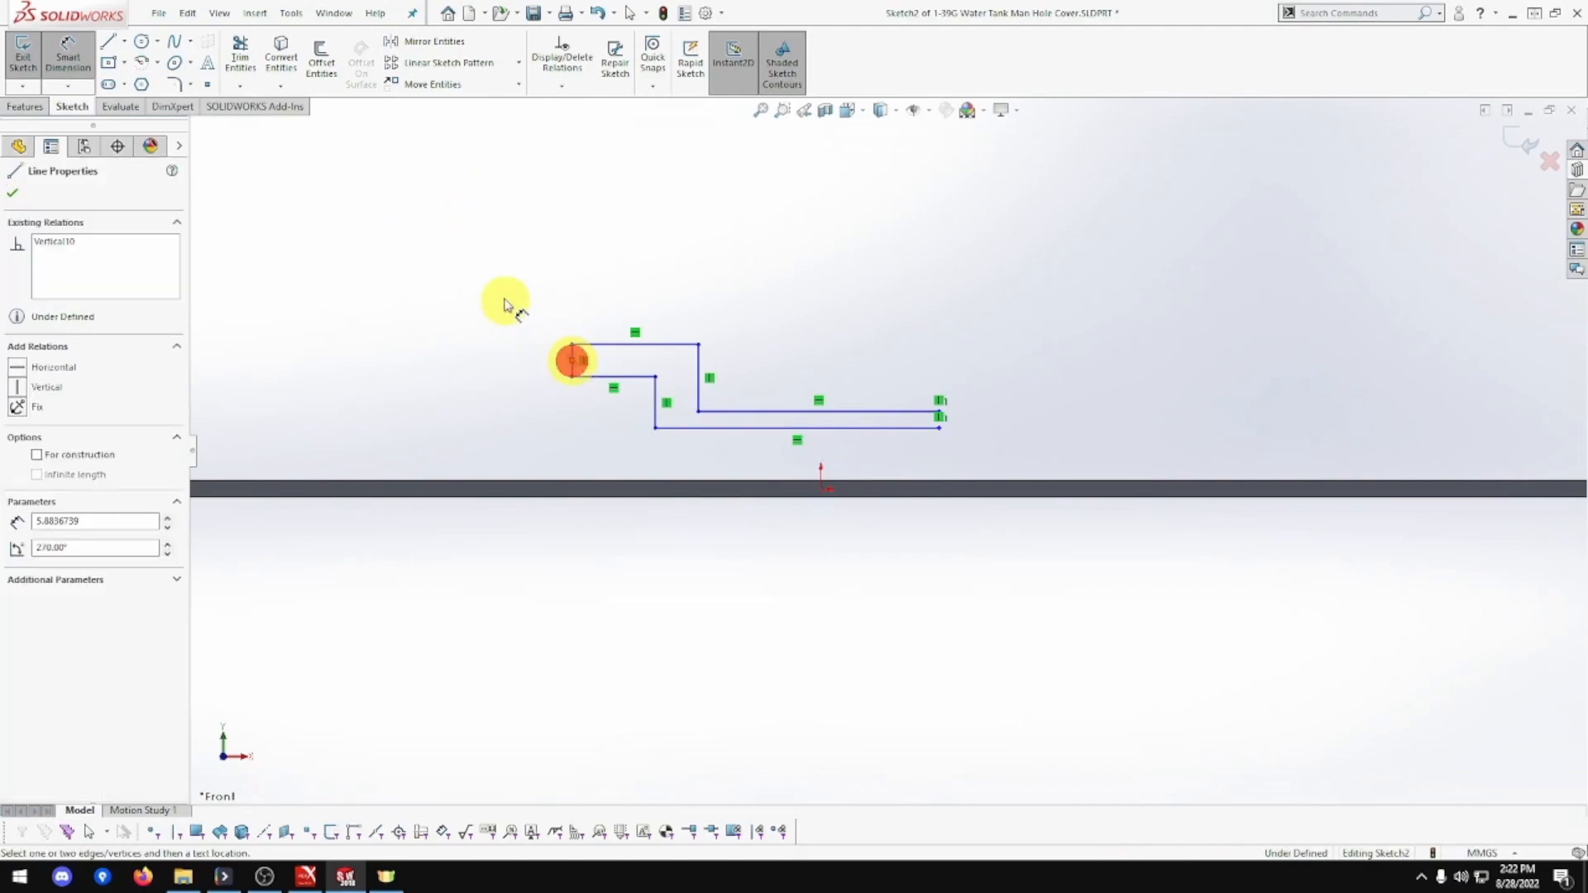
pyautogui.press('Escape')
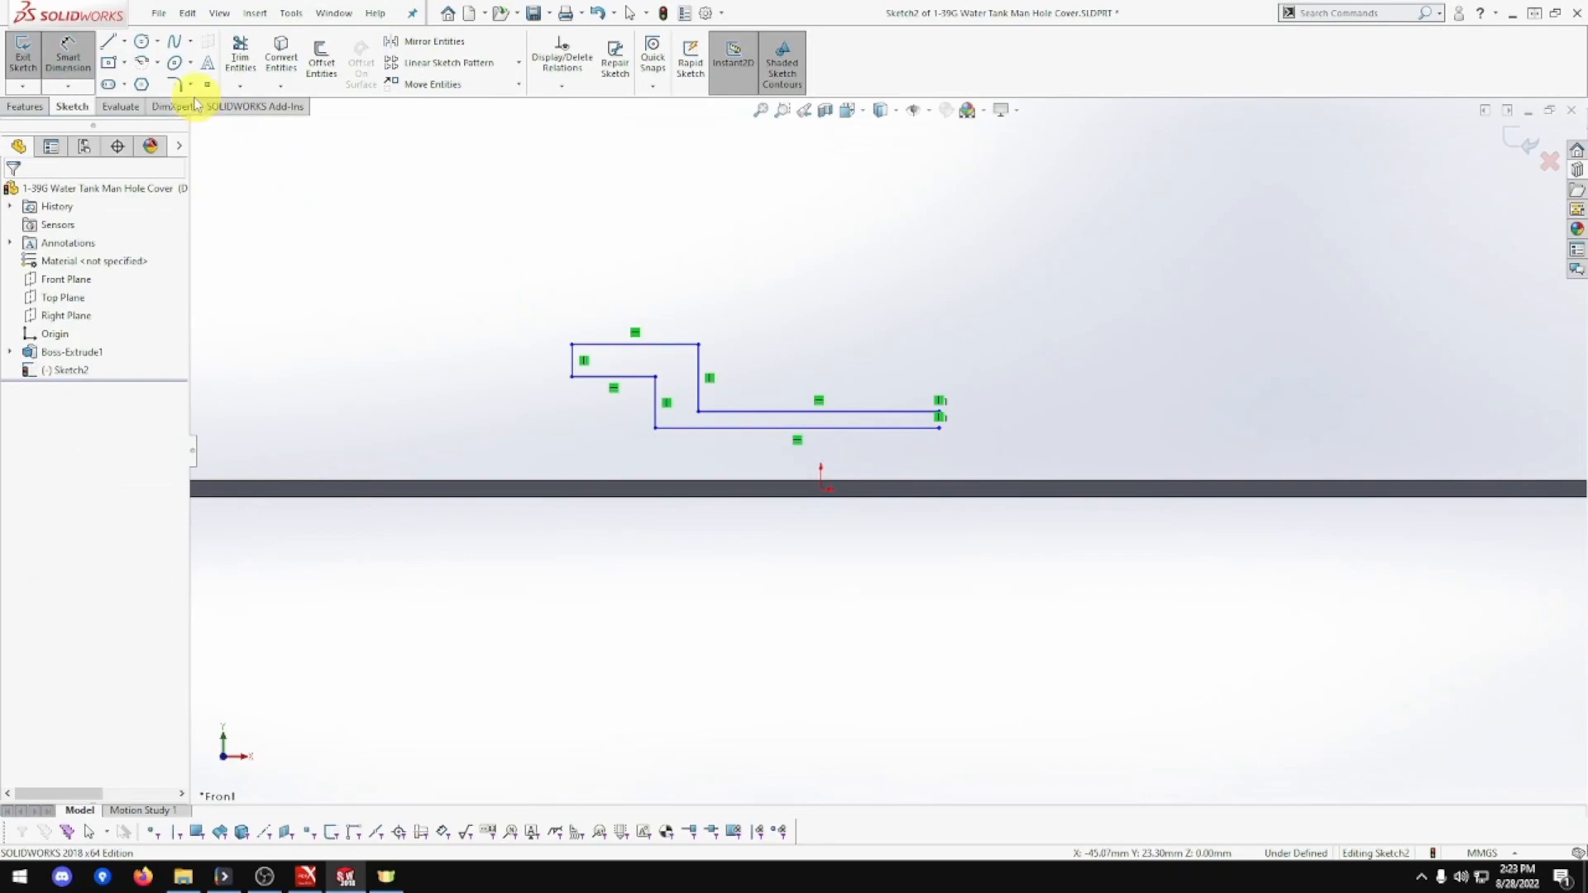
pyautogui.click(572, 369)
pyautogui.click(486, 302)
pyautogui.write('4')
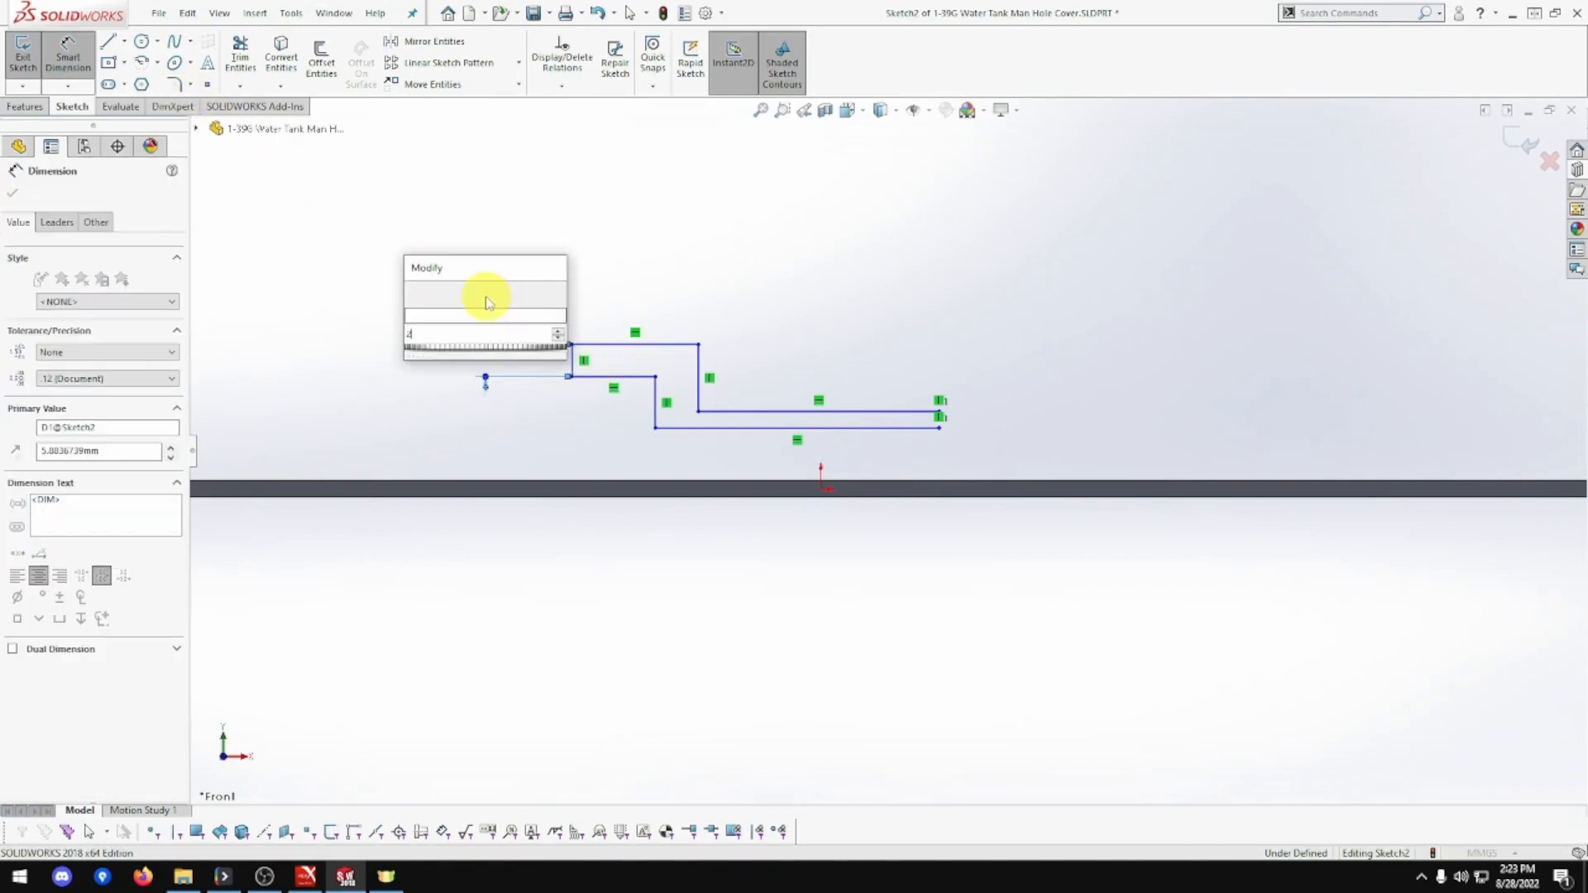
pyautogui.press('Return')
# Try to dimension the gap between the two base lines near their free ends, and undo it along with the flange thickness change.
pyautogui.click(941, 432)
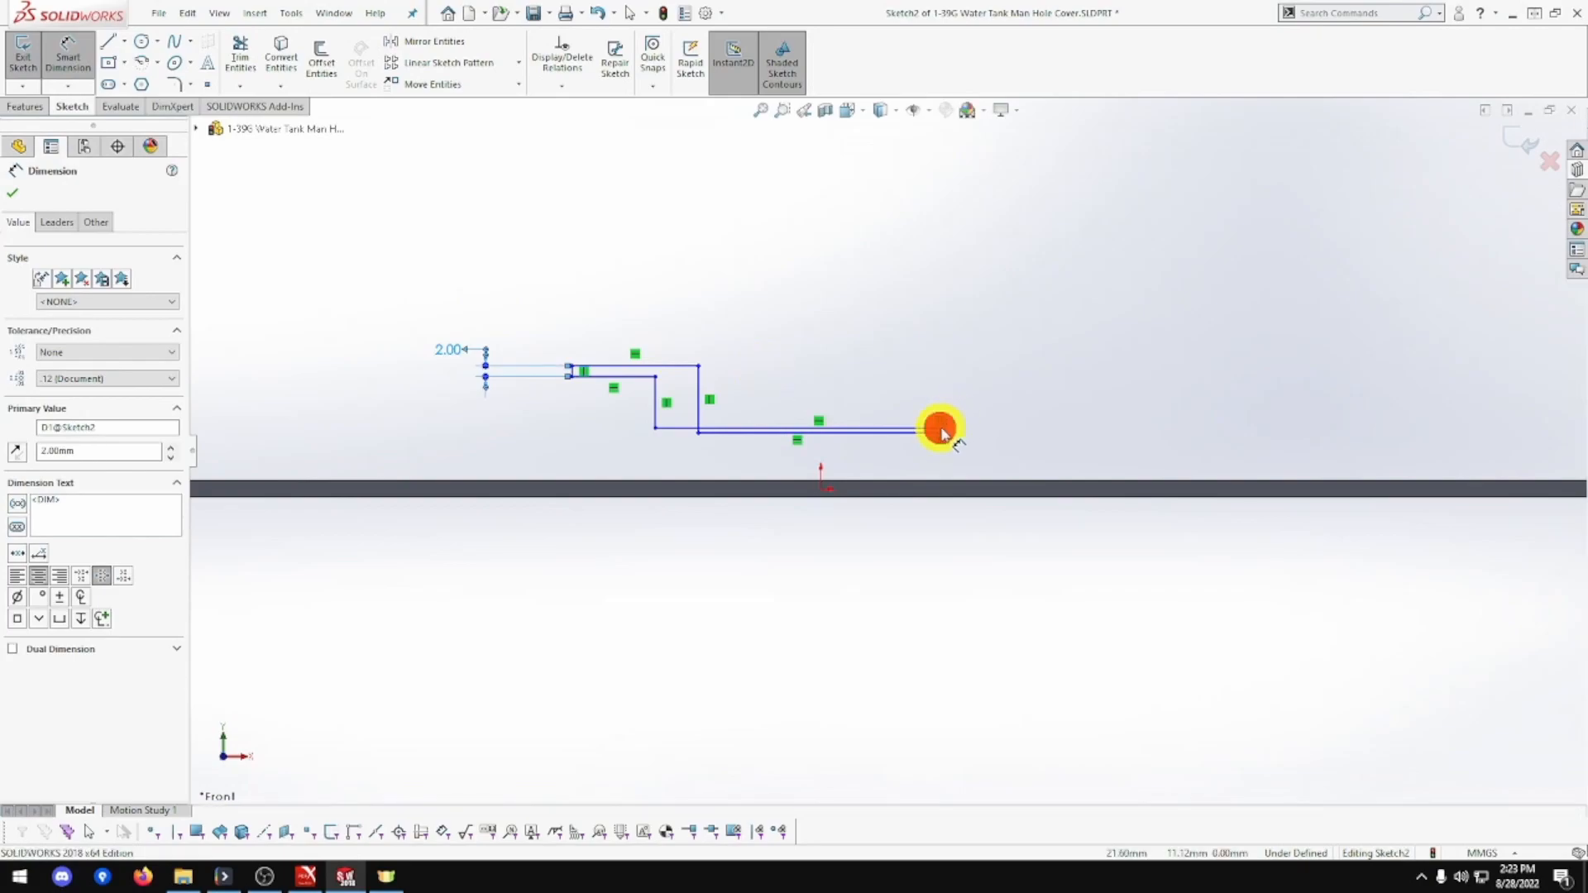
pyautogui.click(947, 433)
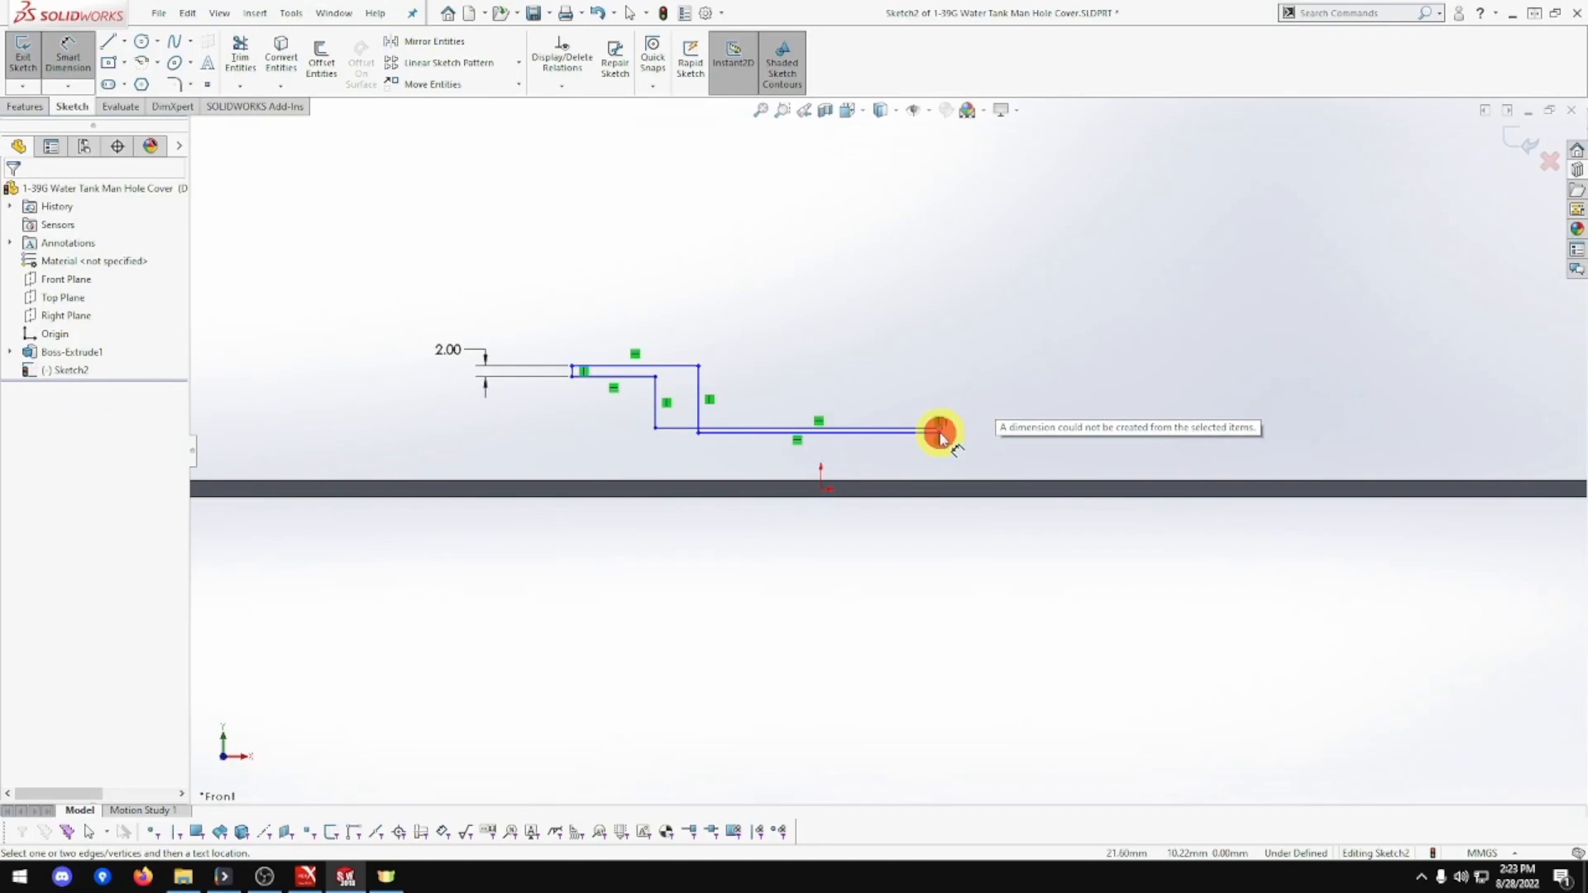
pyautogui.scroll(-2, 931, 442)
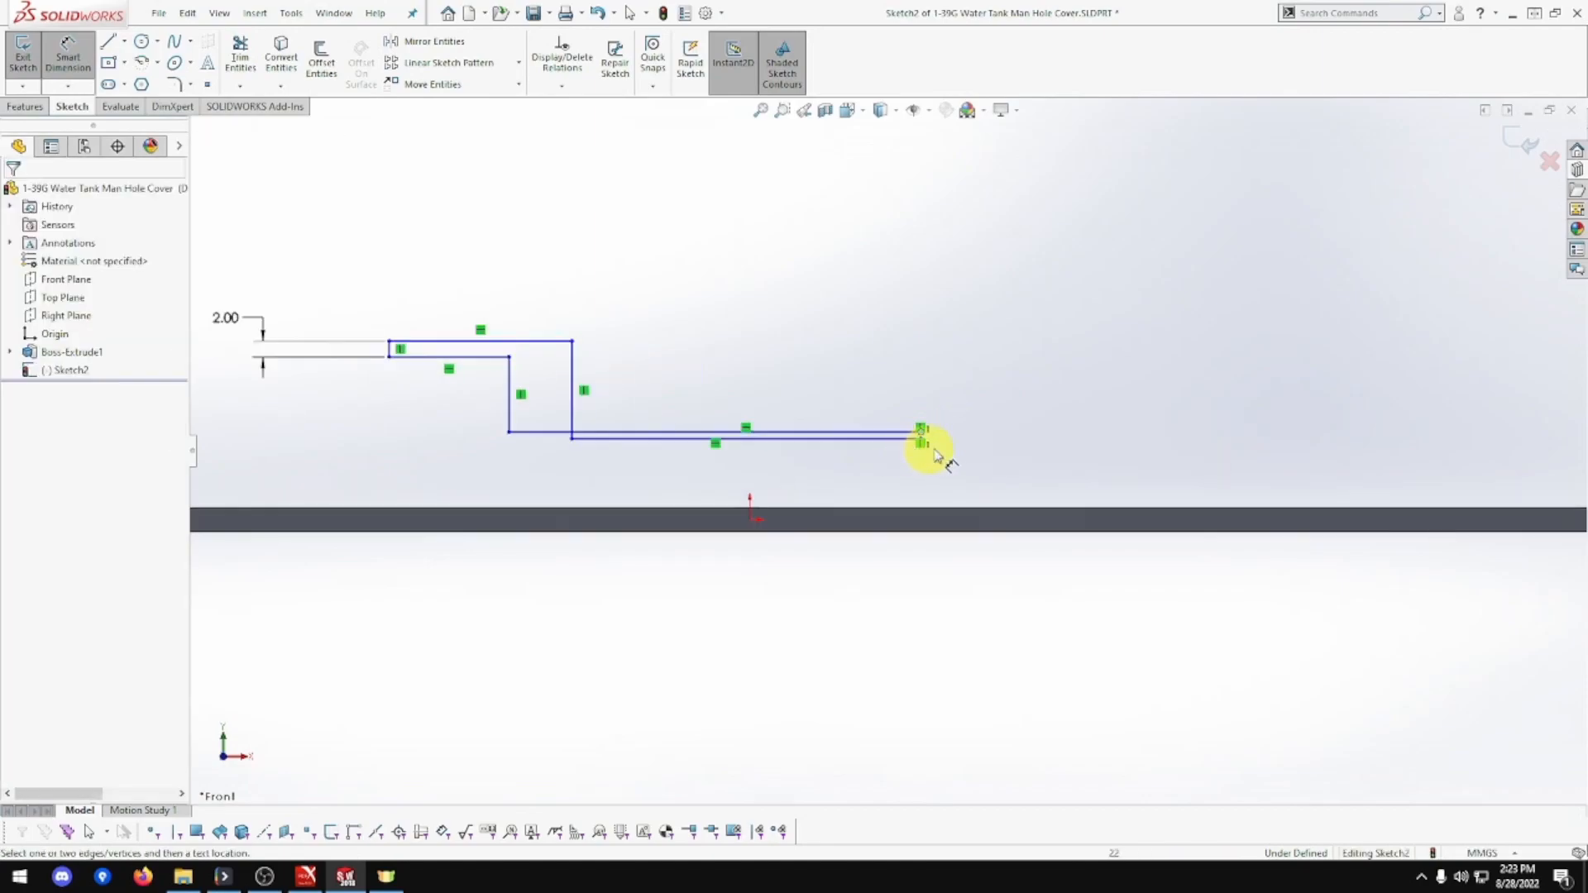
pyautogui.scroll(-3, 921, 453)
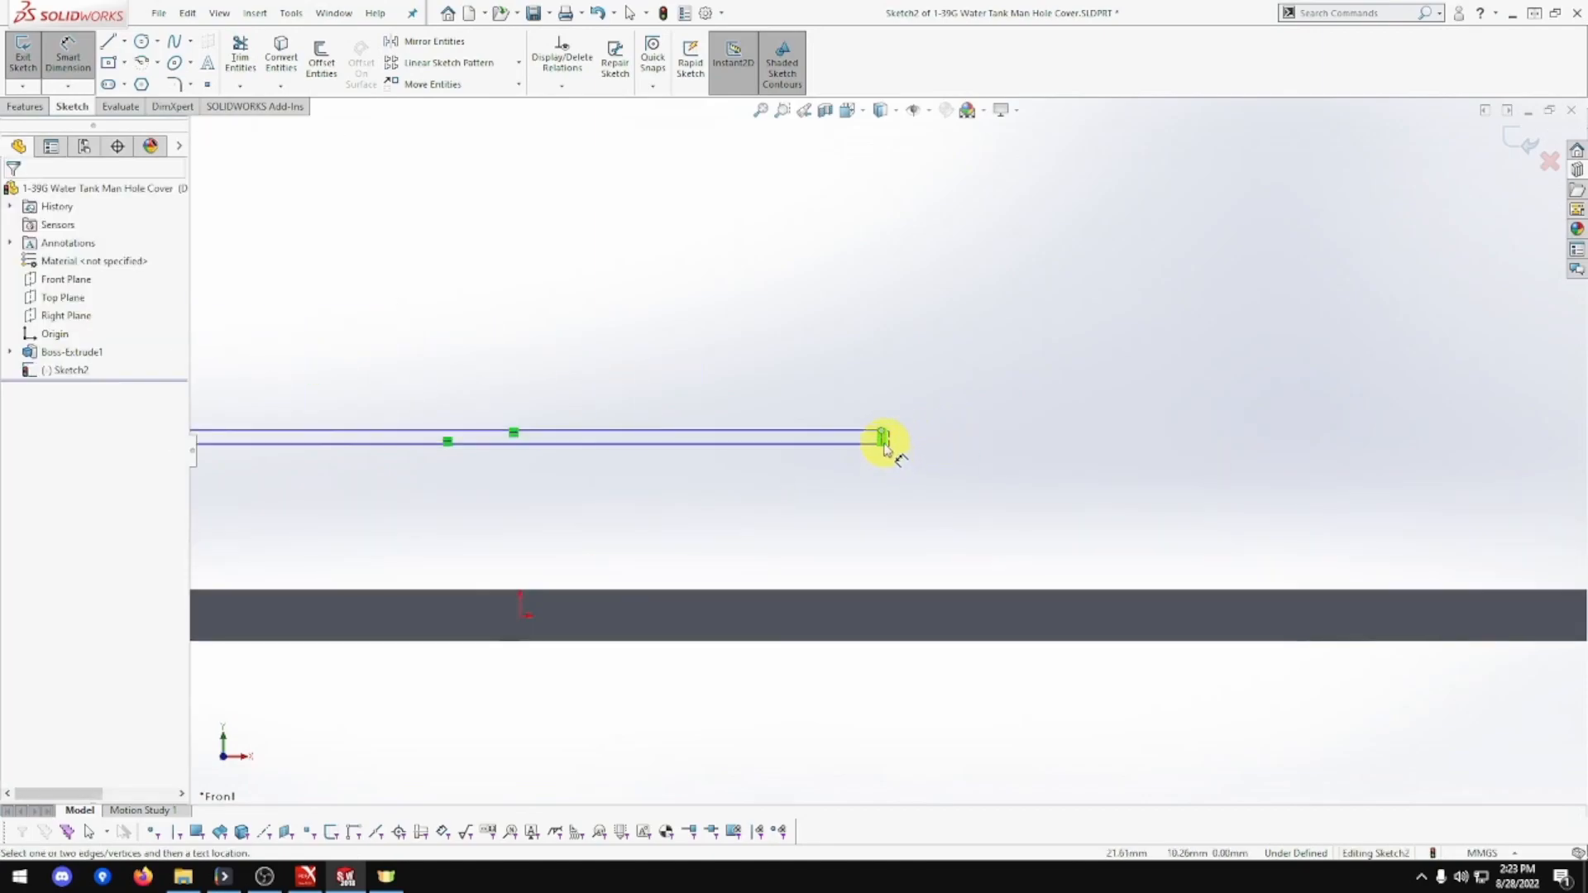
pyautogui.click(880, 442)
pyautogui.click(862, 444)
pyautogui.click(907, 414)
pyautogui.press('Return')
pyautogui.press('Escape')
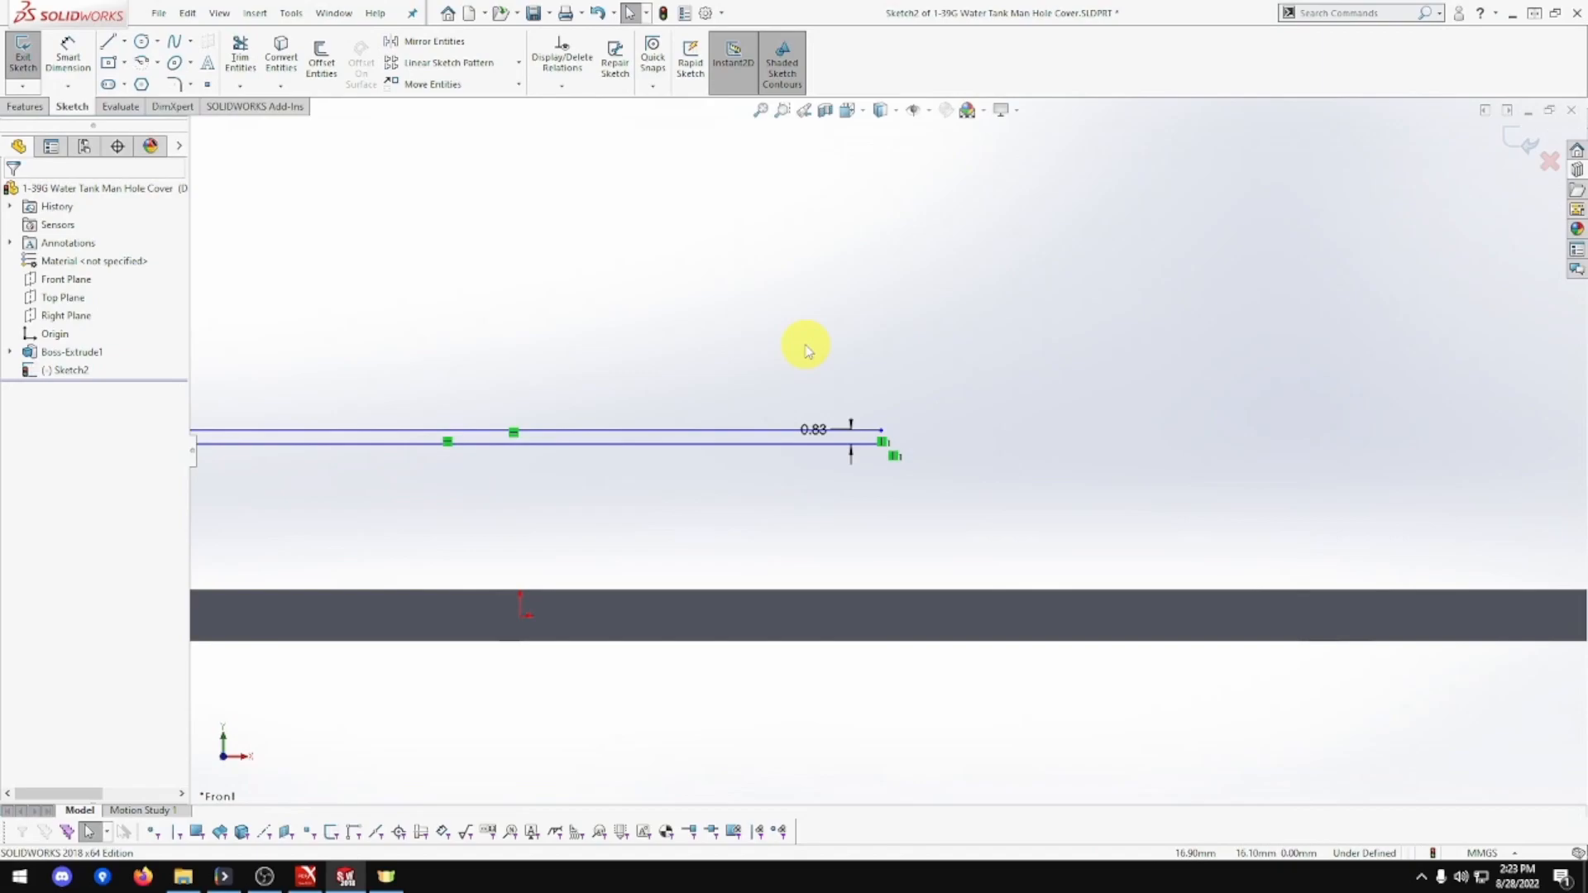
pyautogui.hotkey('ctrl', 'z')
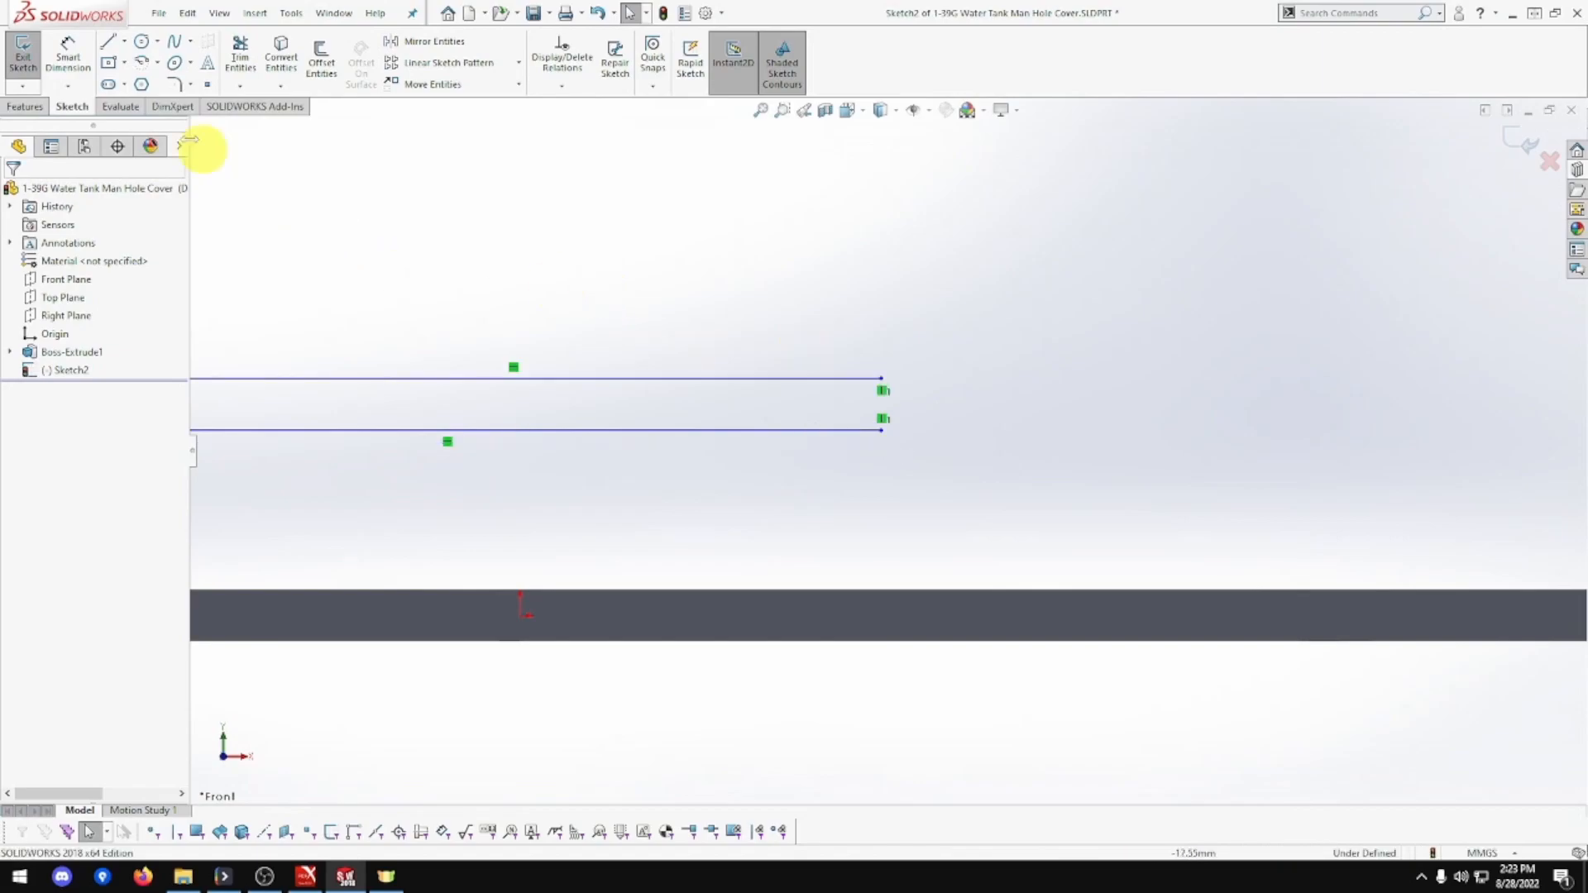
# Dimension the gap between the inner and outer base lines and set it to 2 mm.
pyautogui.click(68, 56)
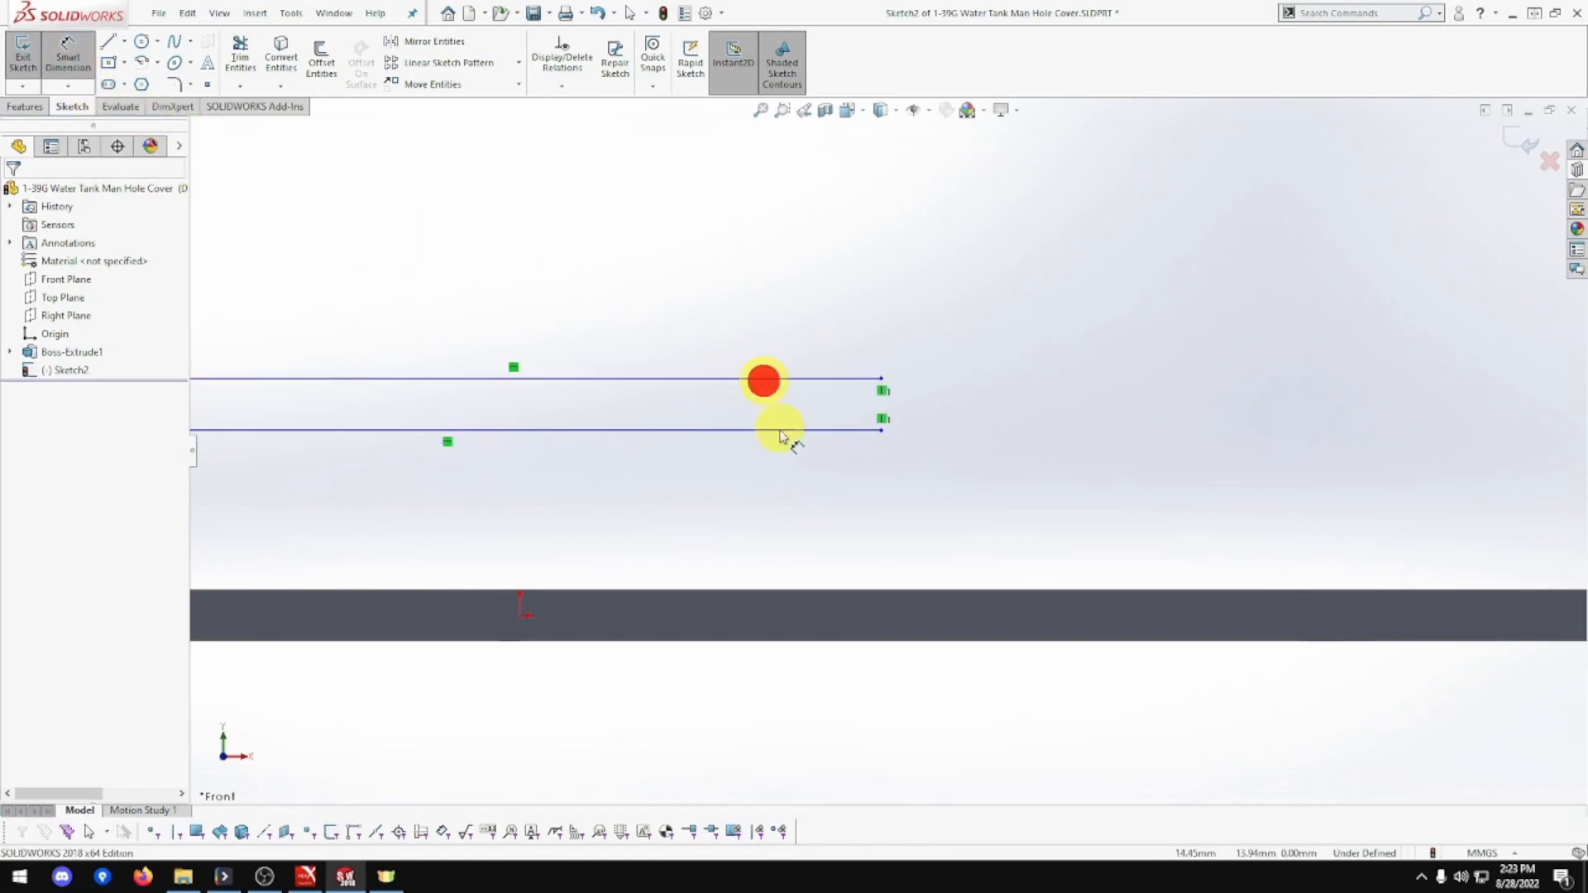
pyautogui.click(777, 429)
pyautogui.click(892, 323)
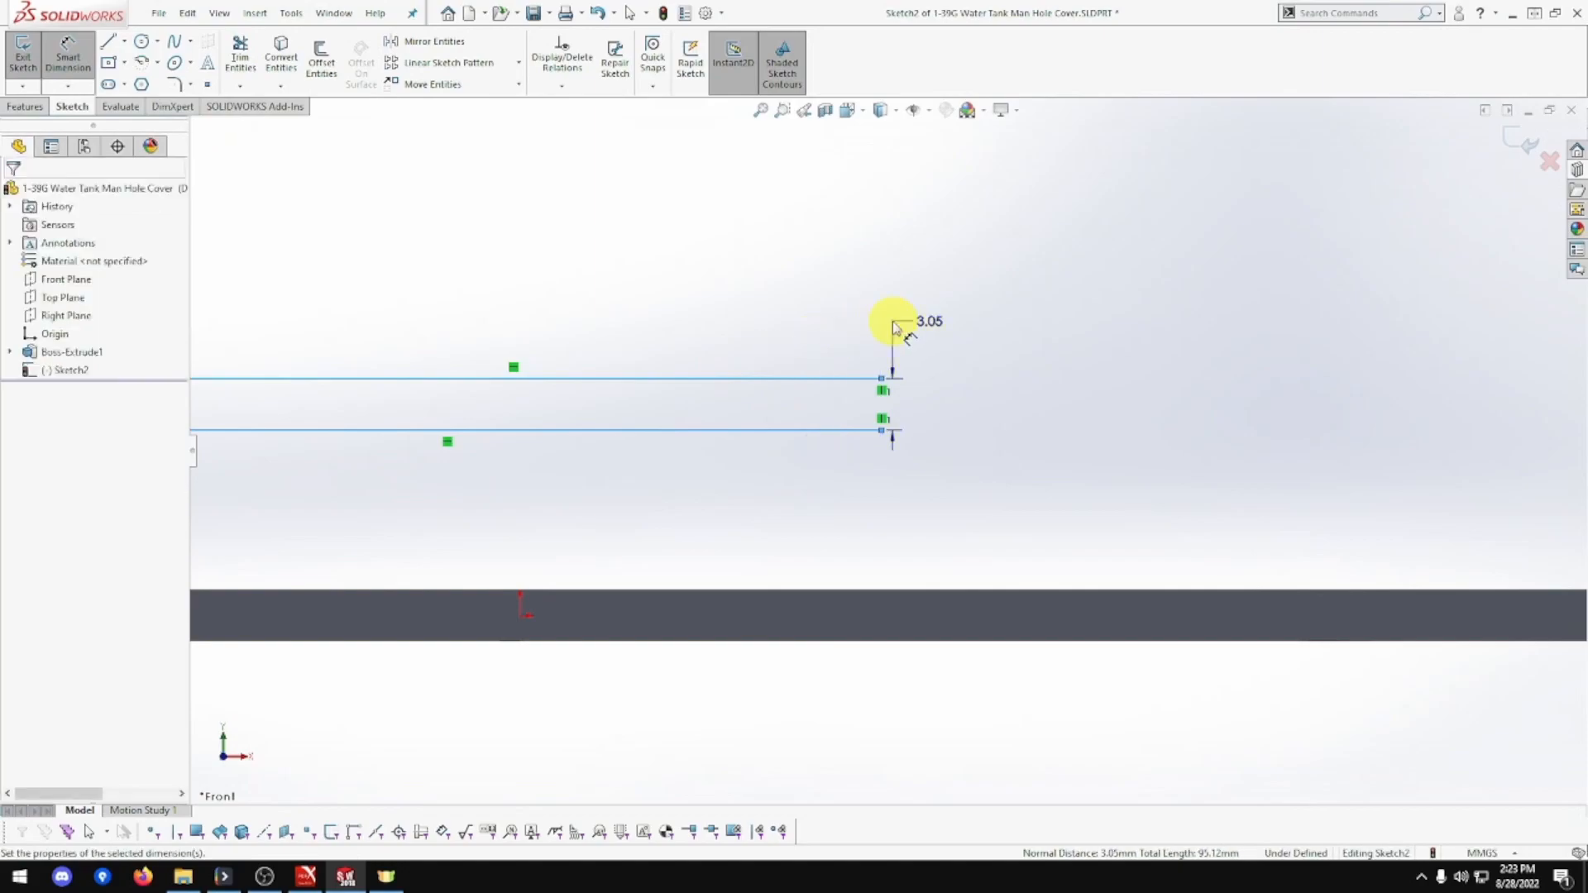
pyautogui.write('2')
pyautogui.press('Return')
pyautogui.press('z')
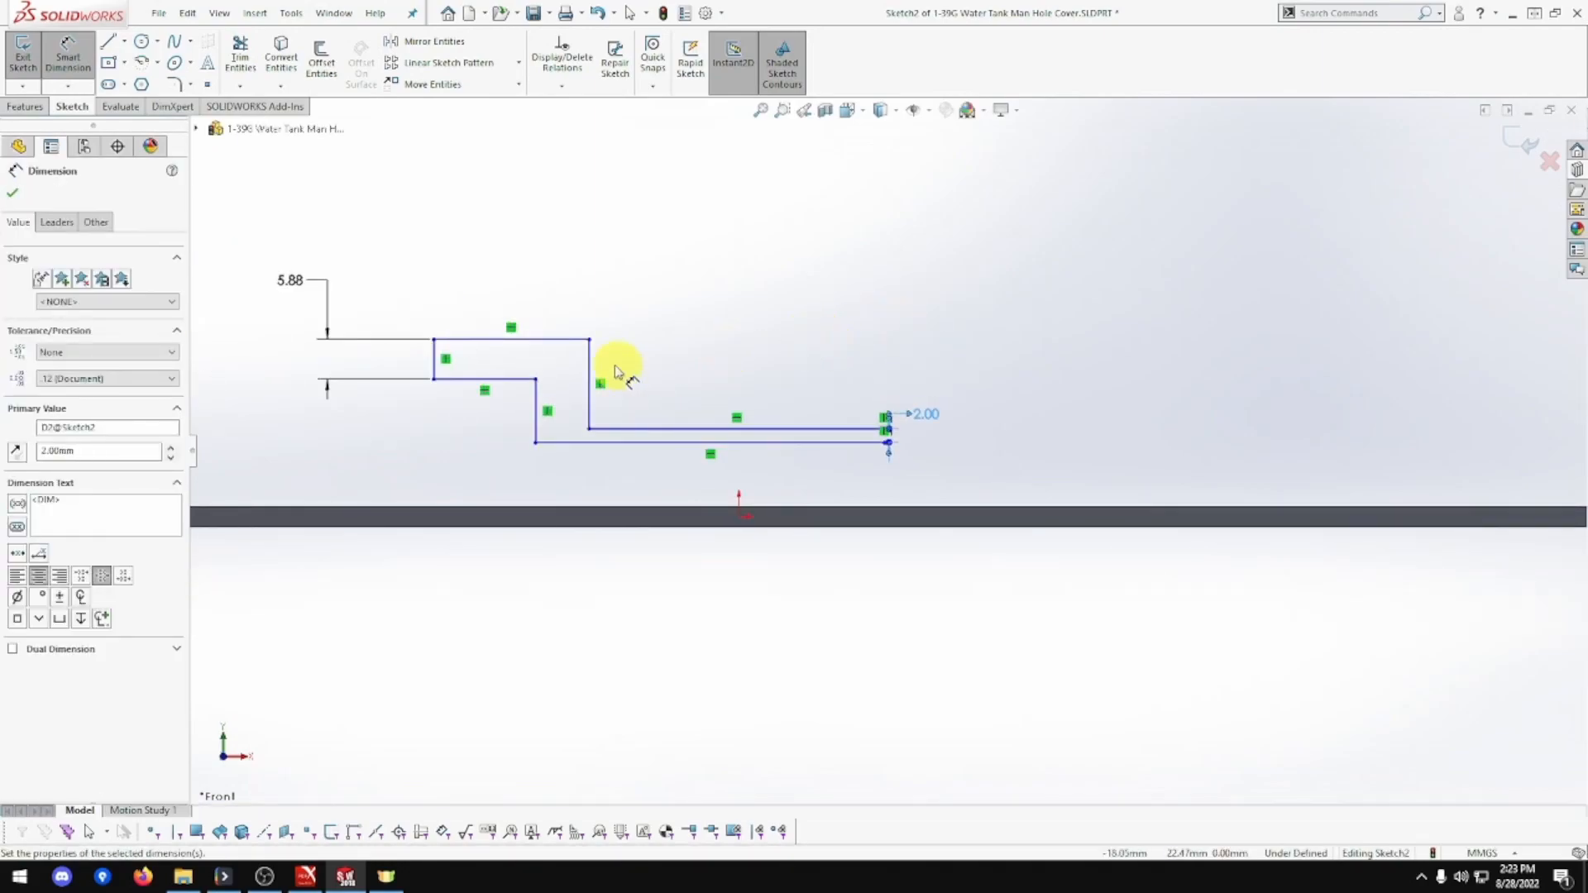
pyautogui.press('Escape')
# Set the existing left flange thickness dimension to 2 mm.
pyautogui.doubleClick(295, 279)
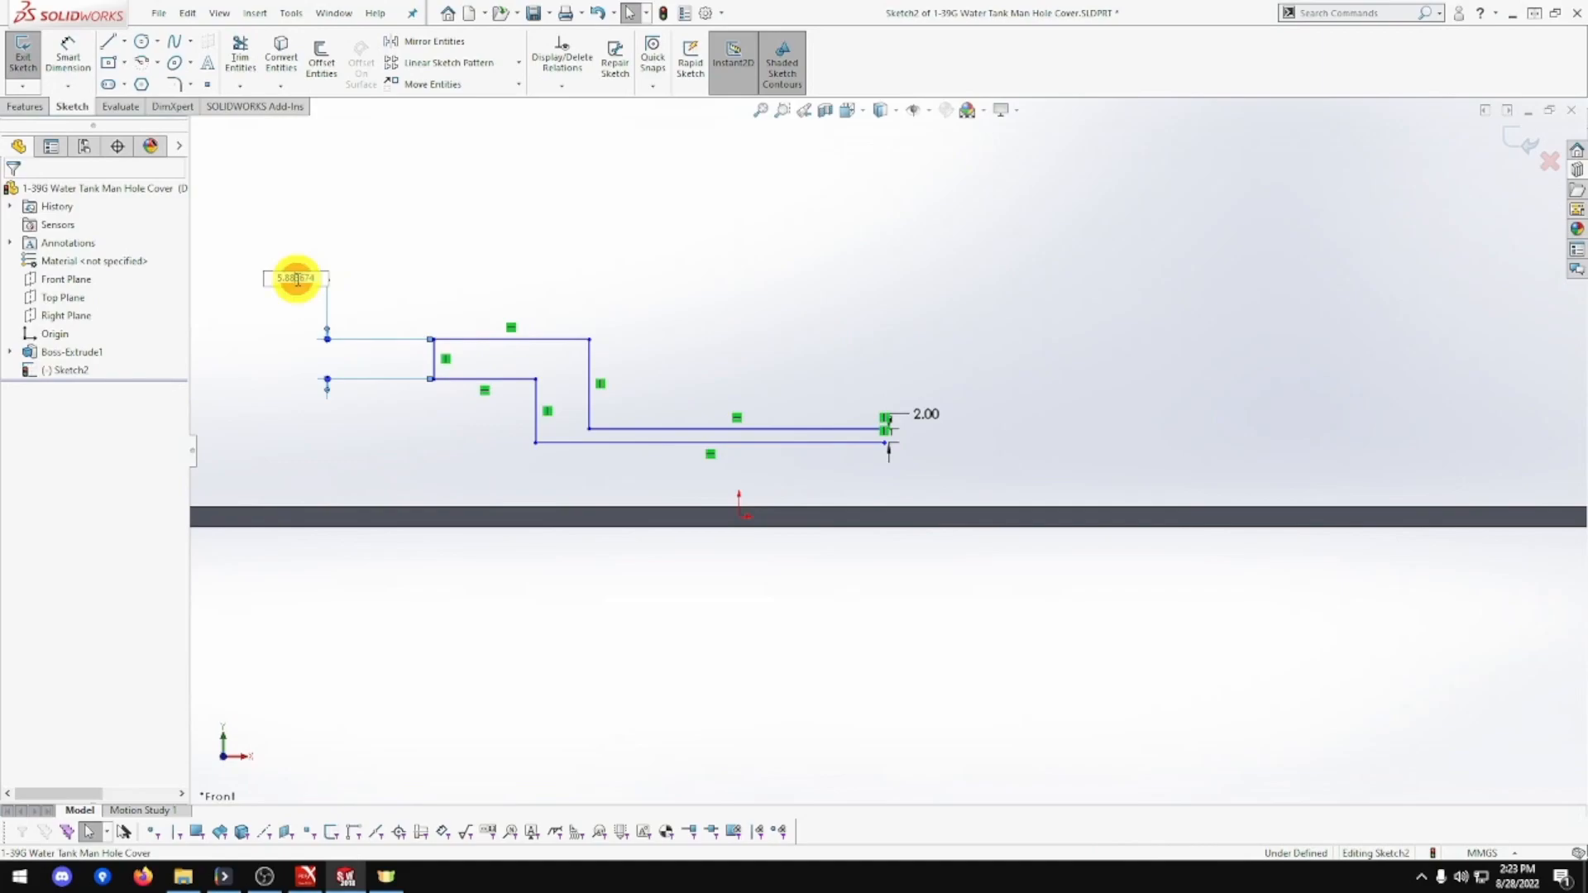
pyautogui.doubleClick(299, 280)
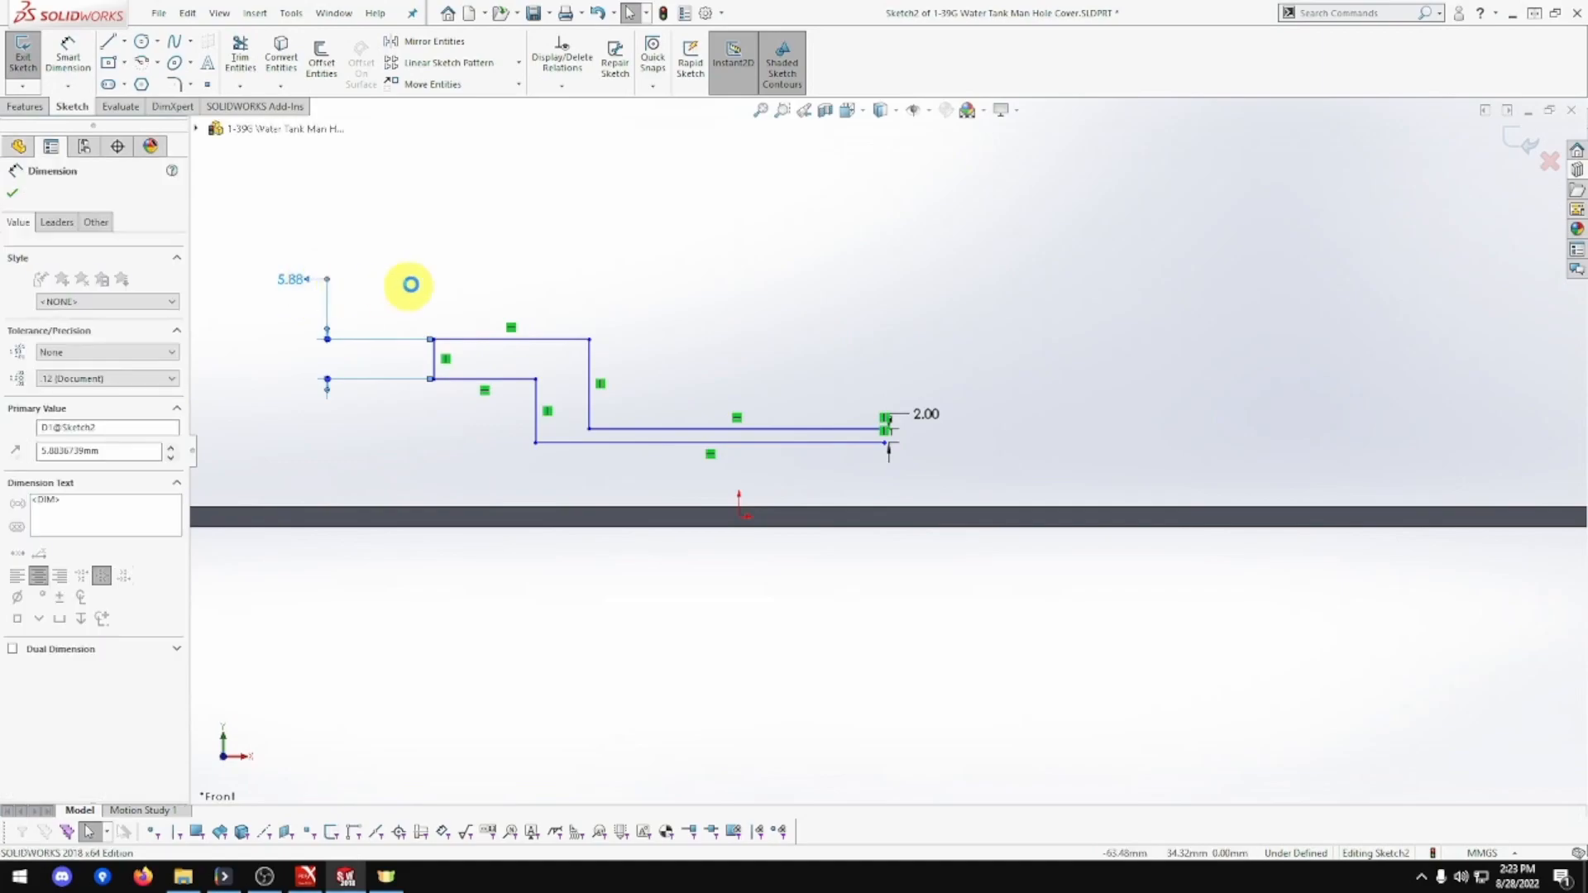
pyautogui.write('2')
pyautogui.press('Return')
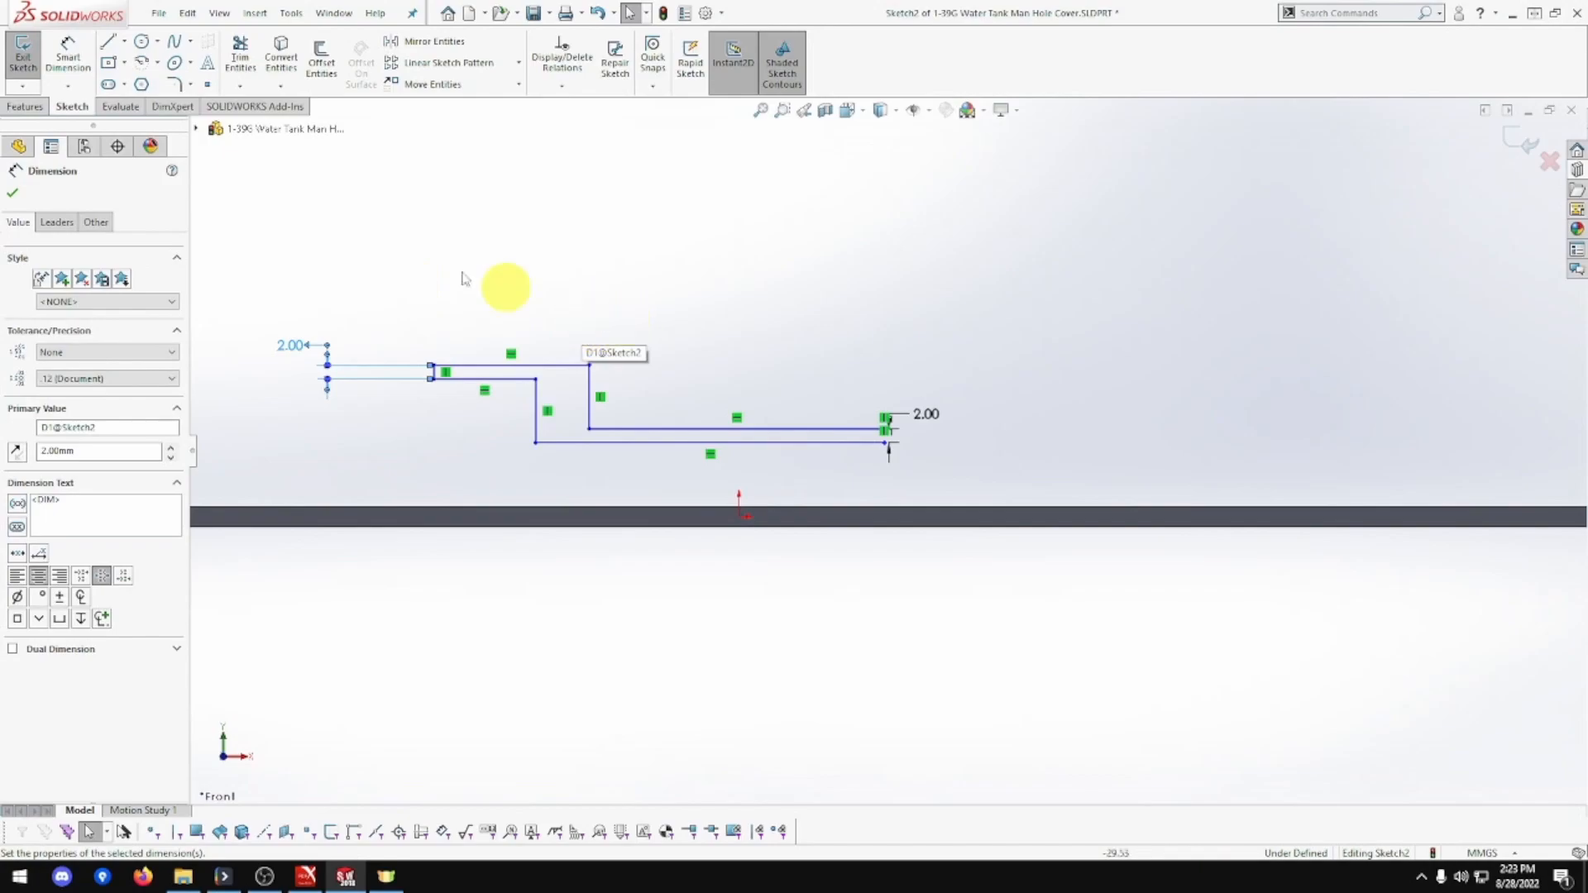
# Dimension the horizontal distance from the flange's free end to the step's right vertical line and set it to 31 mm.
pyautogui.click(73, 70)
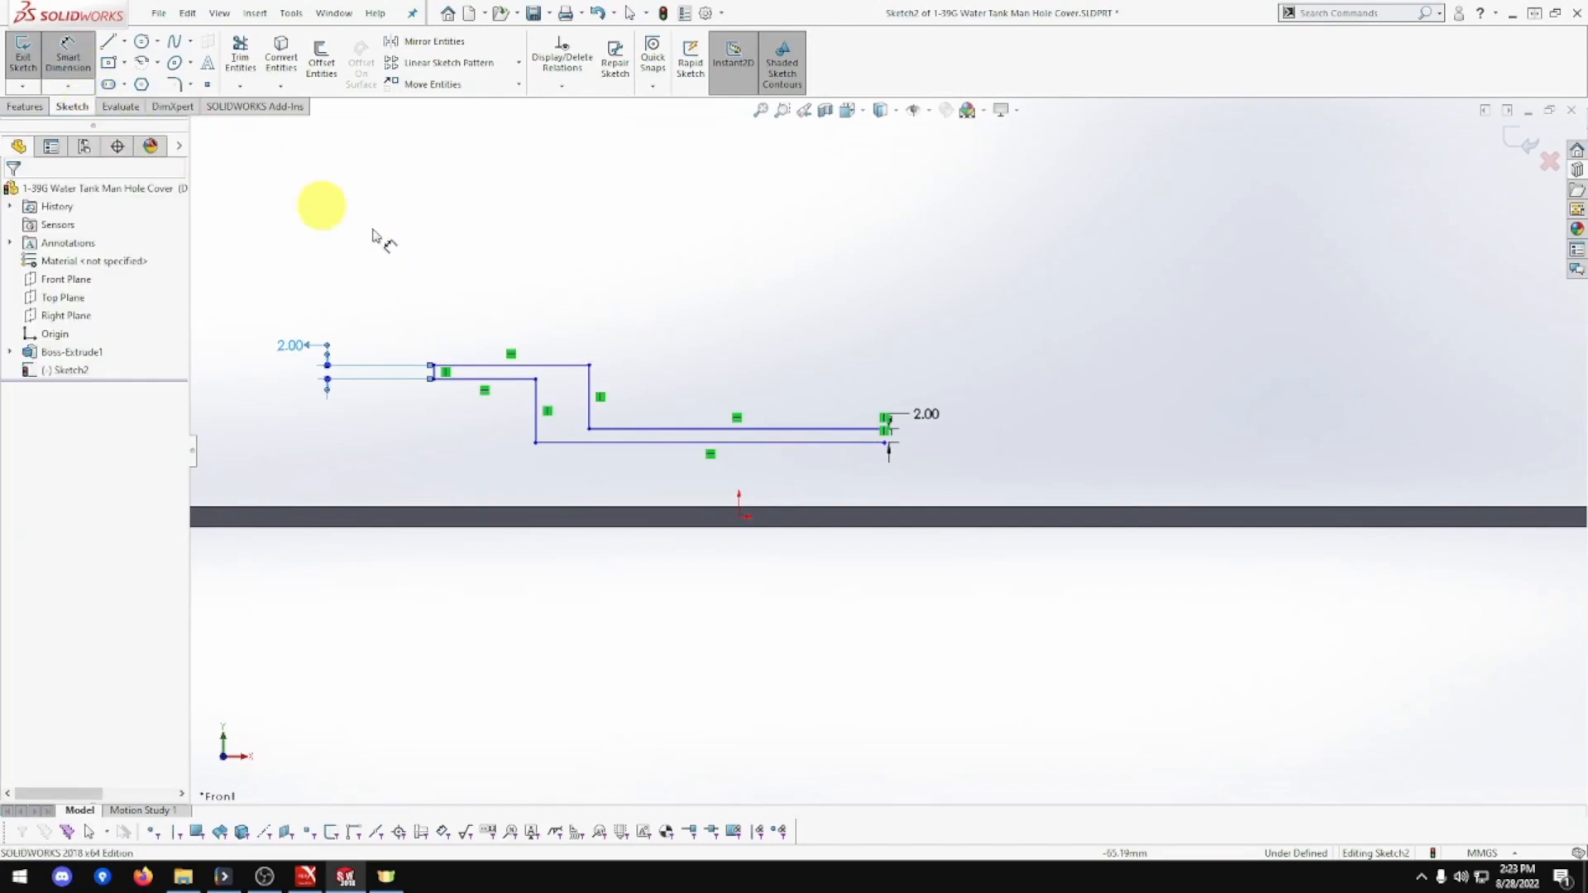
pyautogui.click(588, 397)
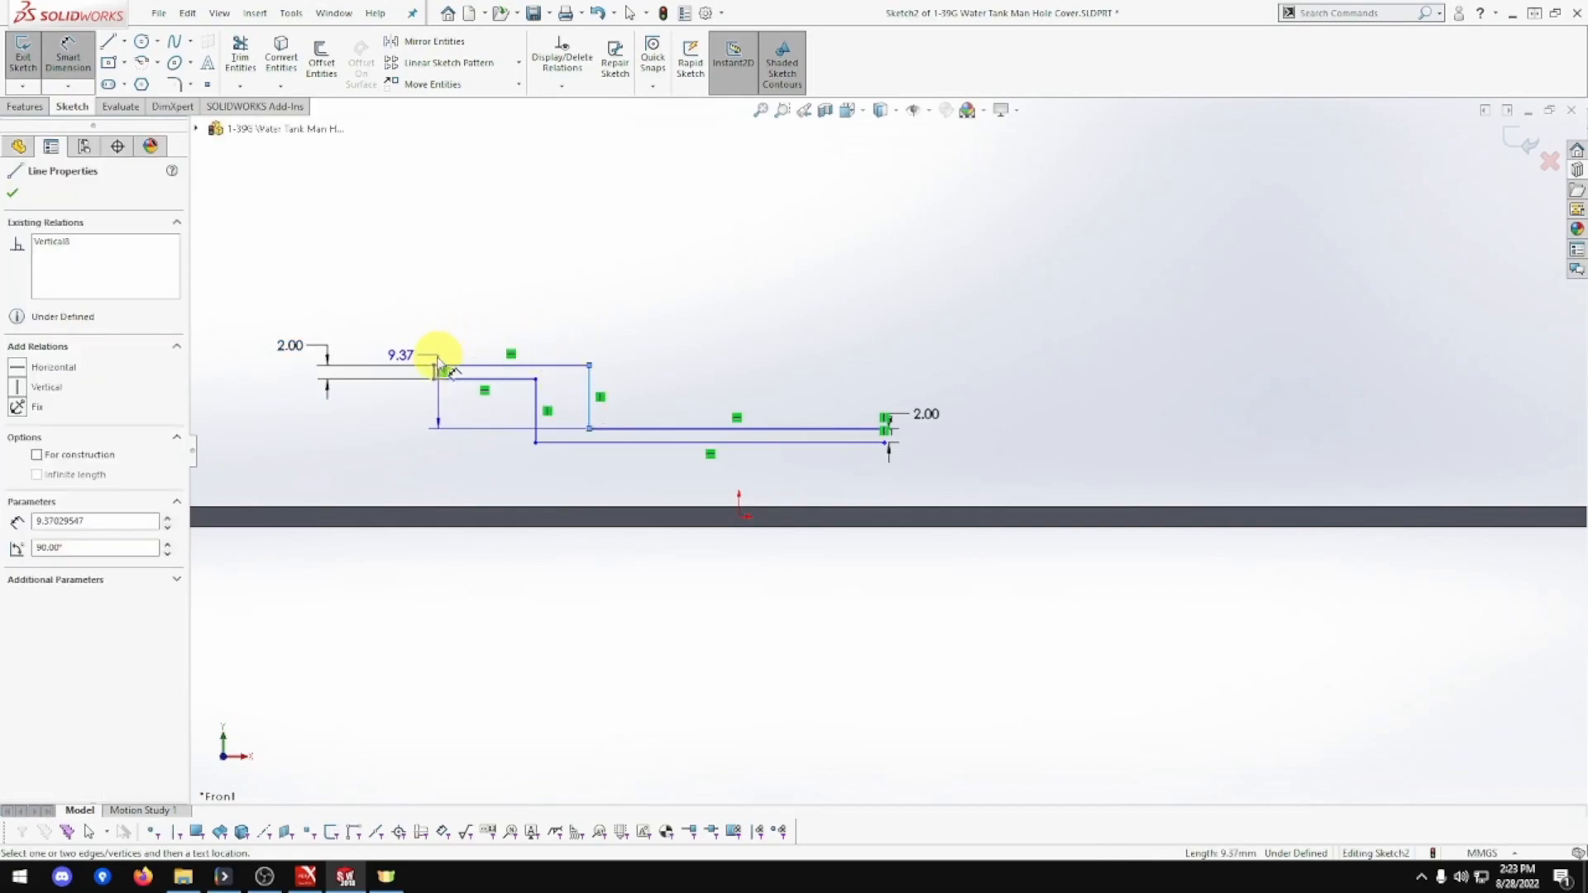
pyautogui.click(435, 366)
pyautogui.click(505, 283)
pyautogui.write('31')
pyautogui.press('Return')
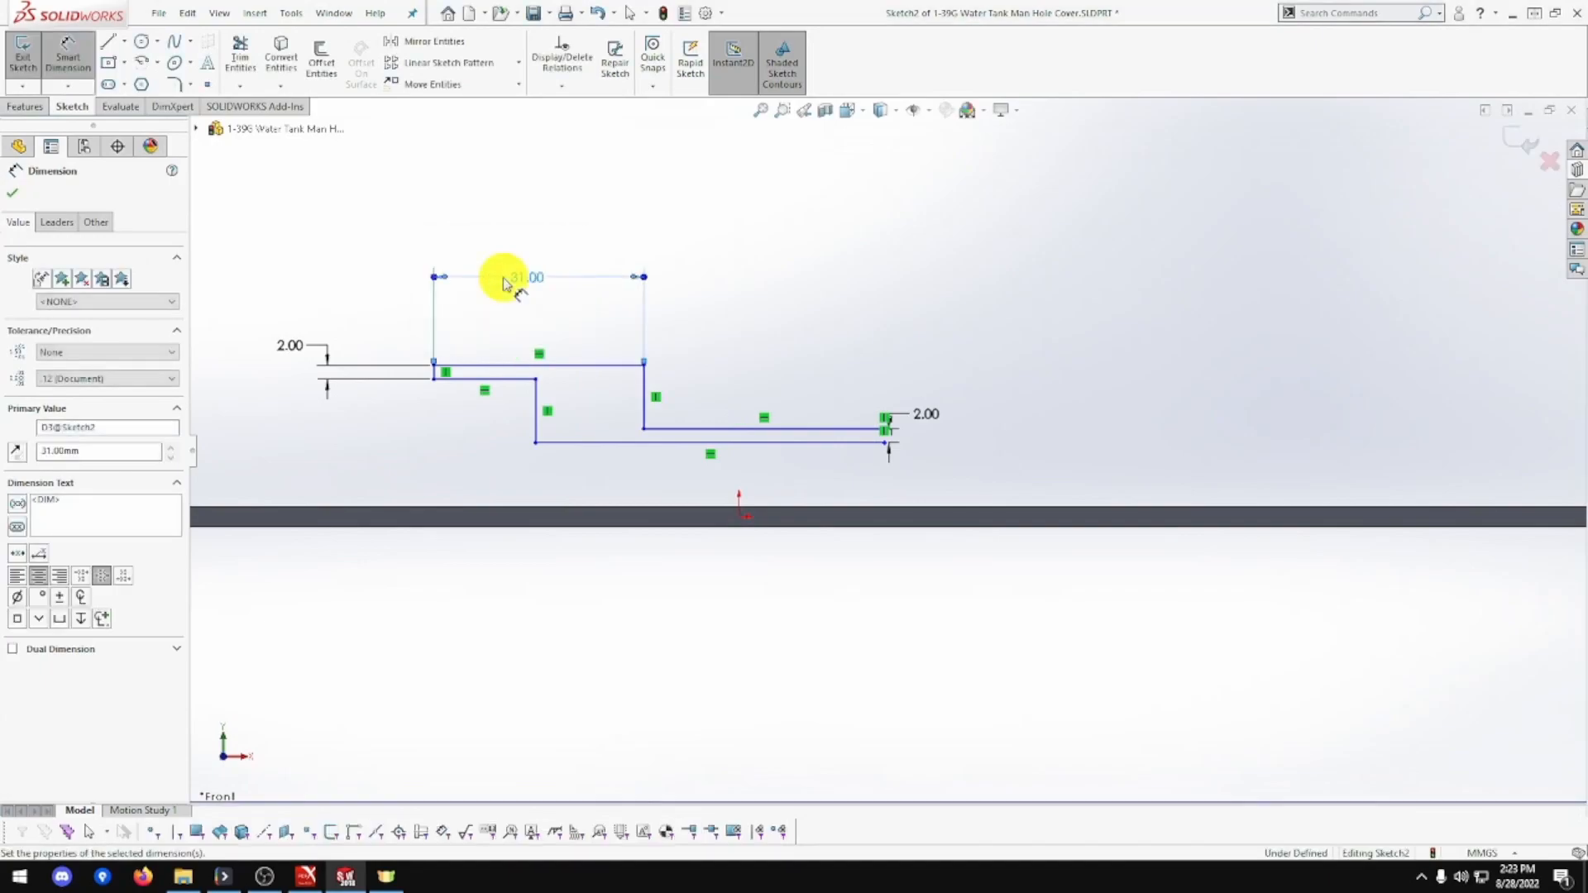
# Dimension the gap between the two vertical step lines and set it to 2 mm.
pyautogui.click(645, 404)
pyautogui.click(538, 402)
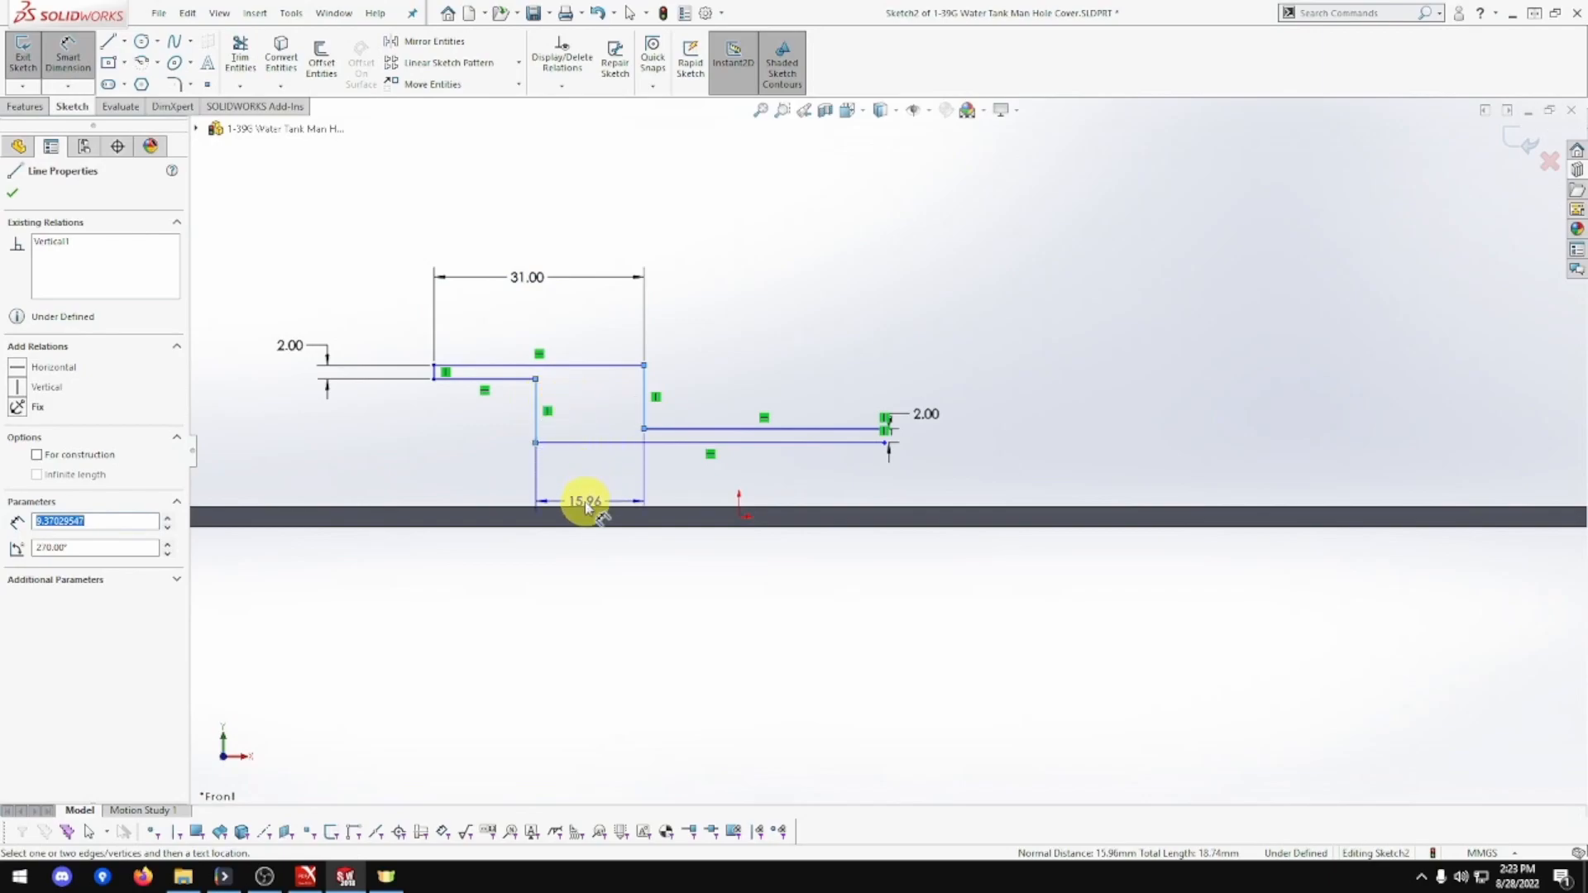
pyautogui.click(588, 312)
pyautogui.write('2')
pyautogui.press('Return')
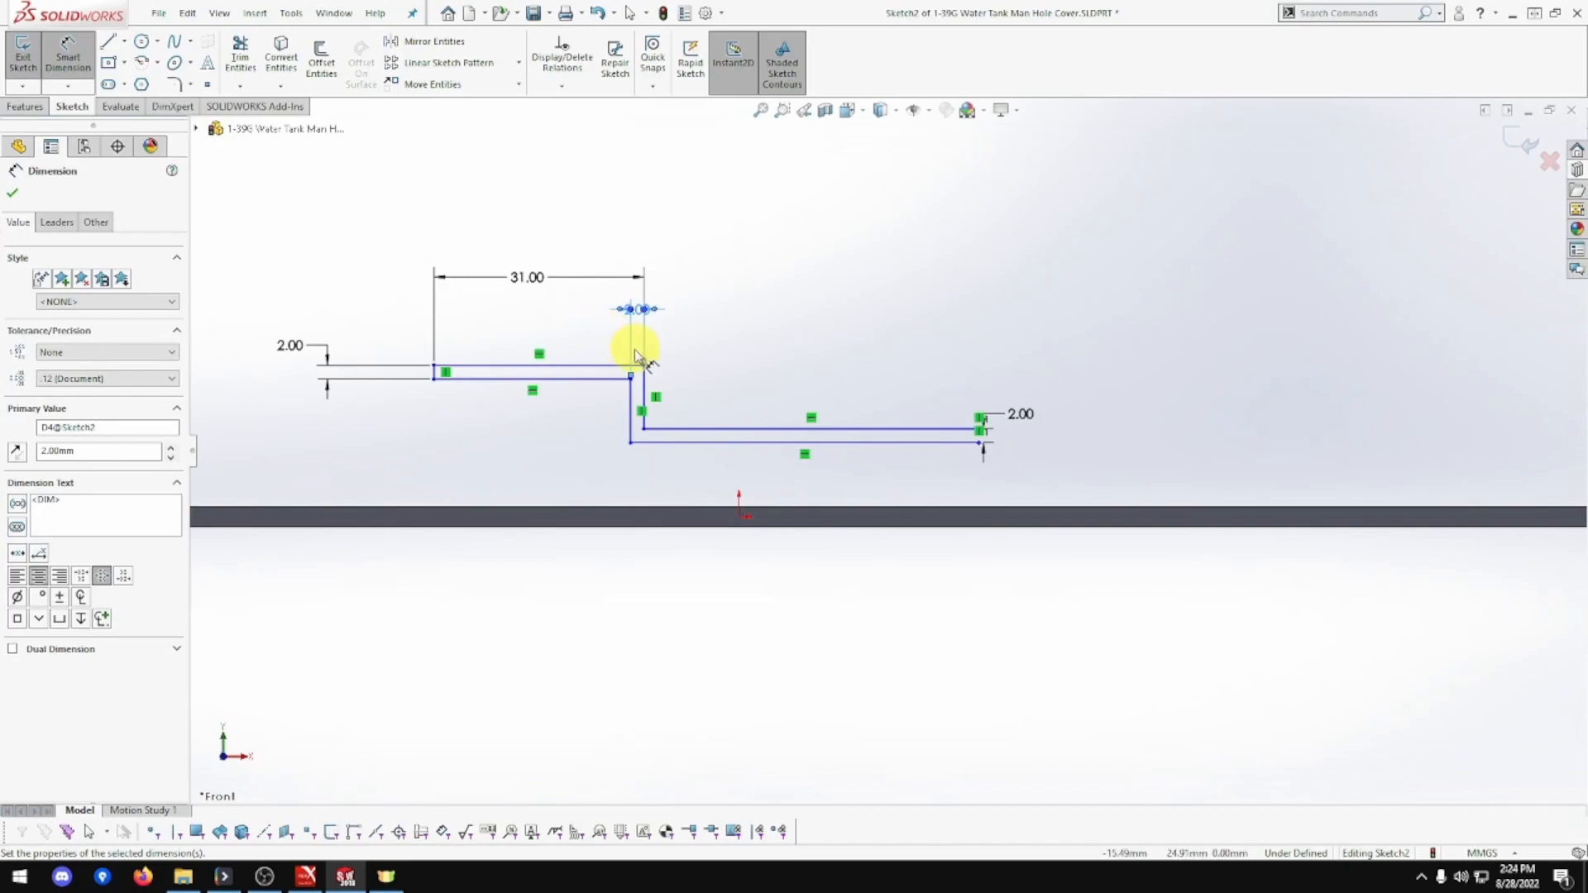
# Dimension the horizontal distance from the step's right vertical line to the base's free end and set it to 142/2 (71 mm).
pyautogui.click(642, 403)
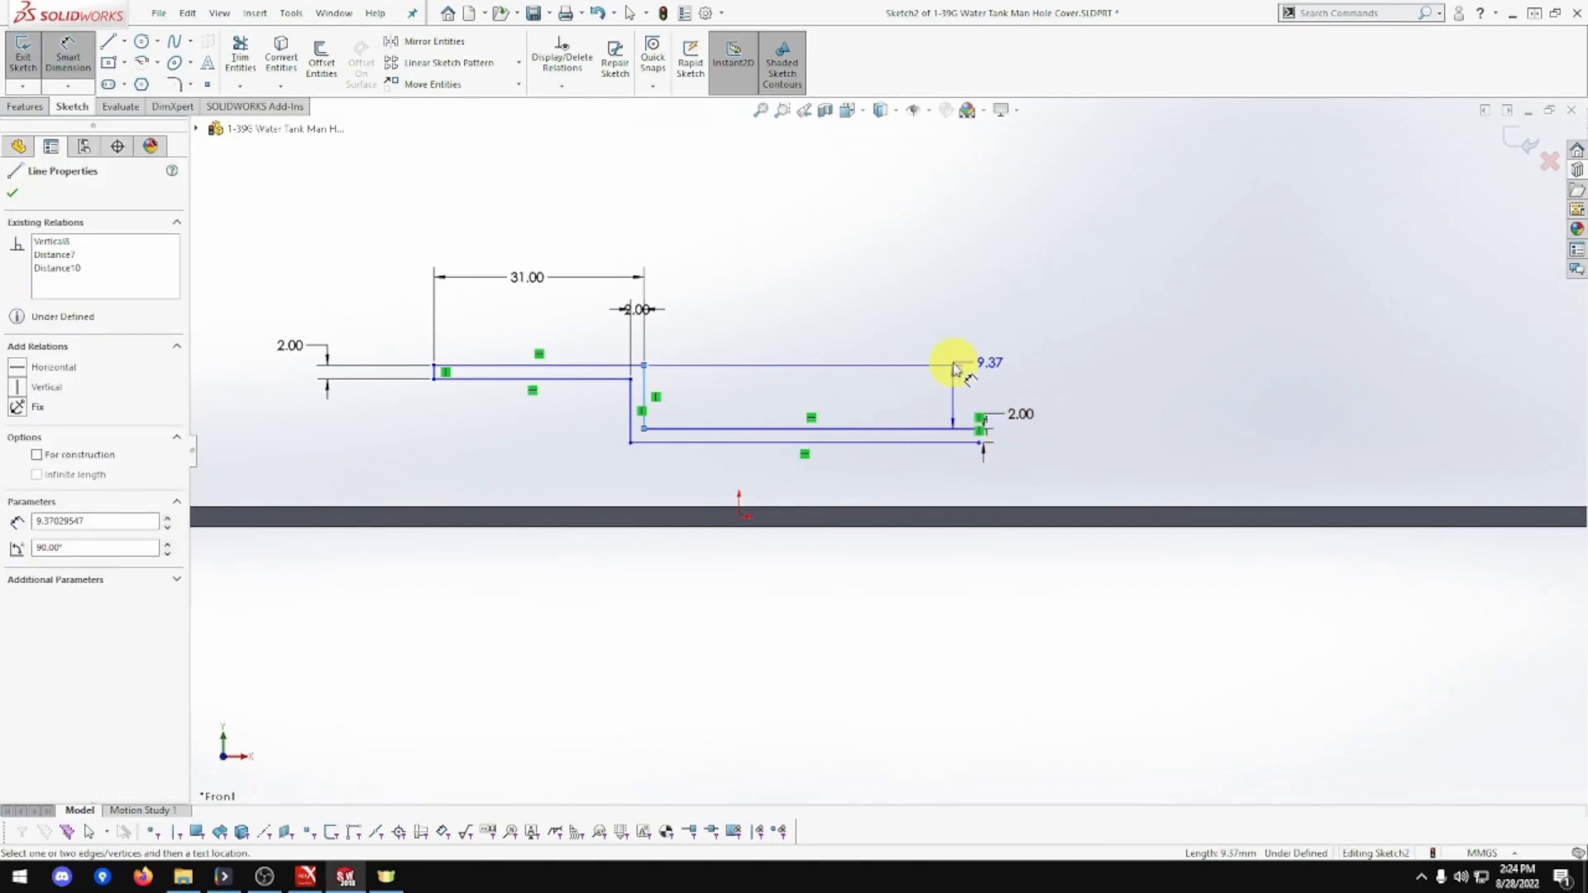
pyautogui.scroll(-3, 1002, 426)
pyautogui.click(928, 440)
pyautogui.scroll(3, 727, 376)
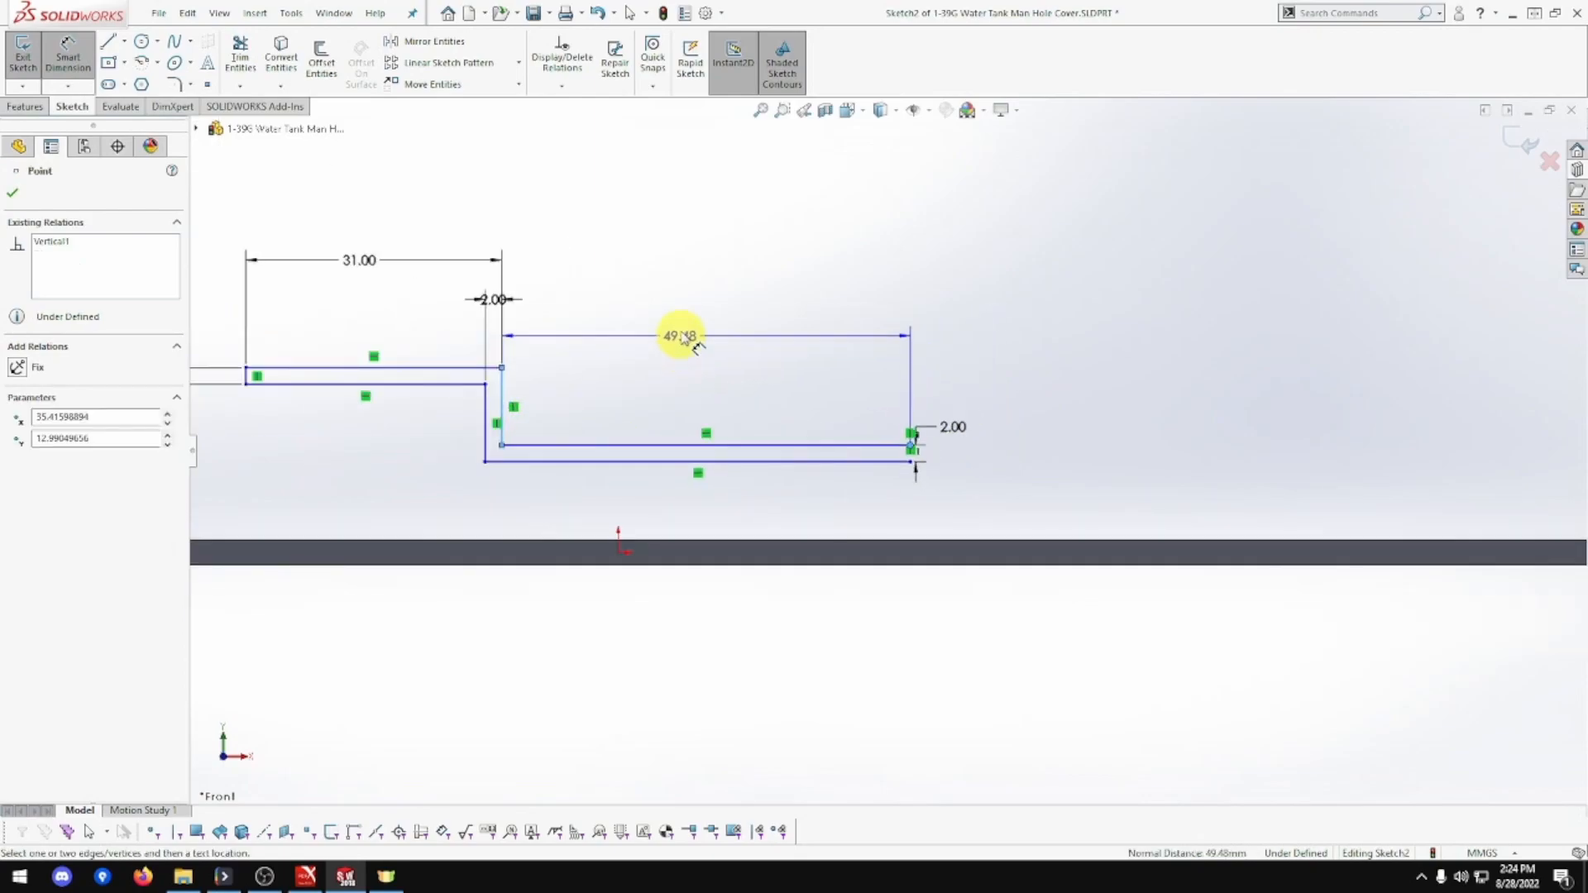
pyautogui.click(688, 271)
pyautogui.write('142/')
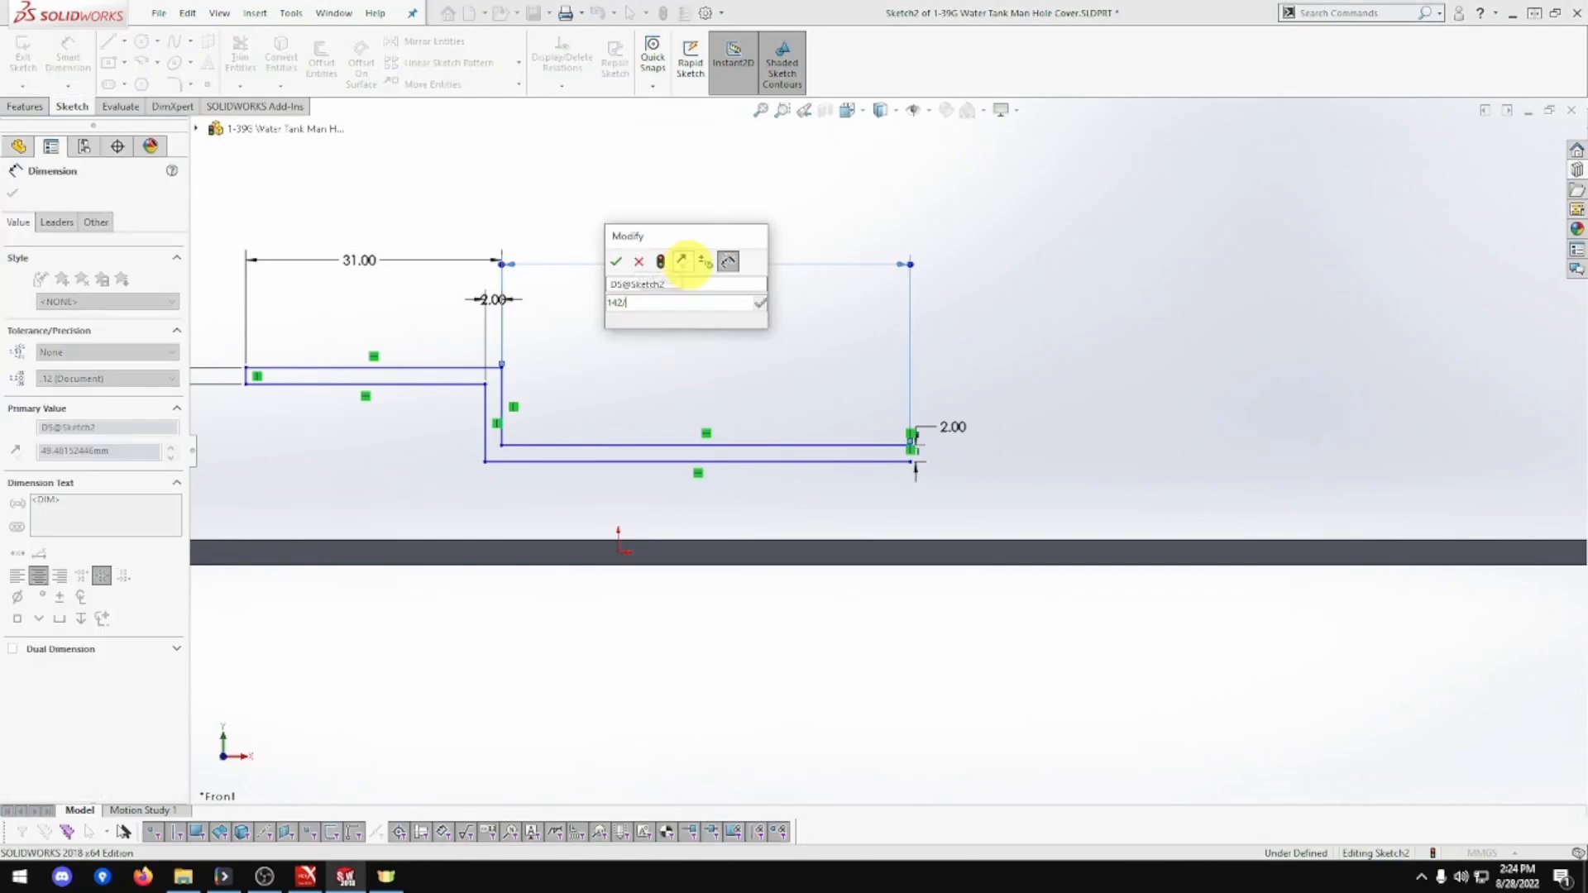
pyautogui.press('Return')
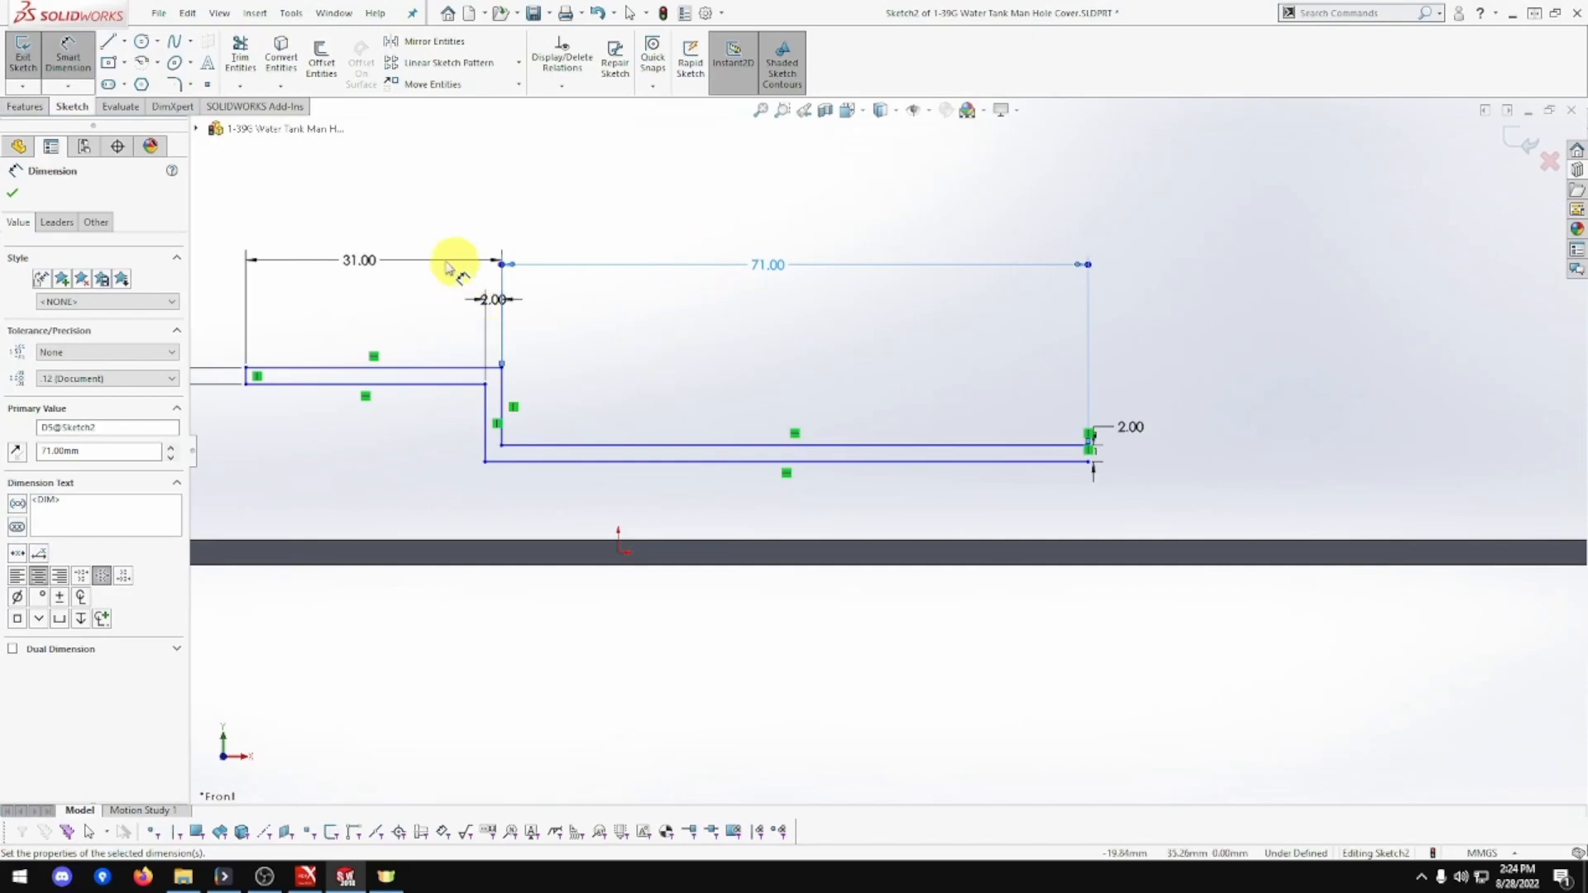
# Sketch two quarter-circle centre-point arcs: radius about 4 mm below the flange left of the step, and about 2.2 mm above the base right of it.
pyautogui.click(142, 63)
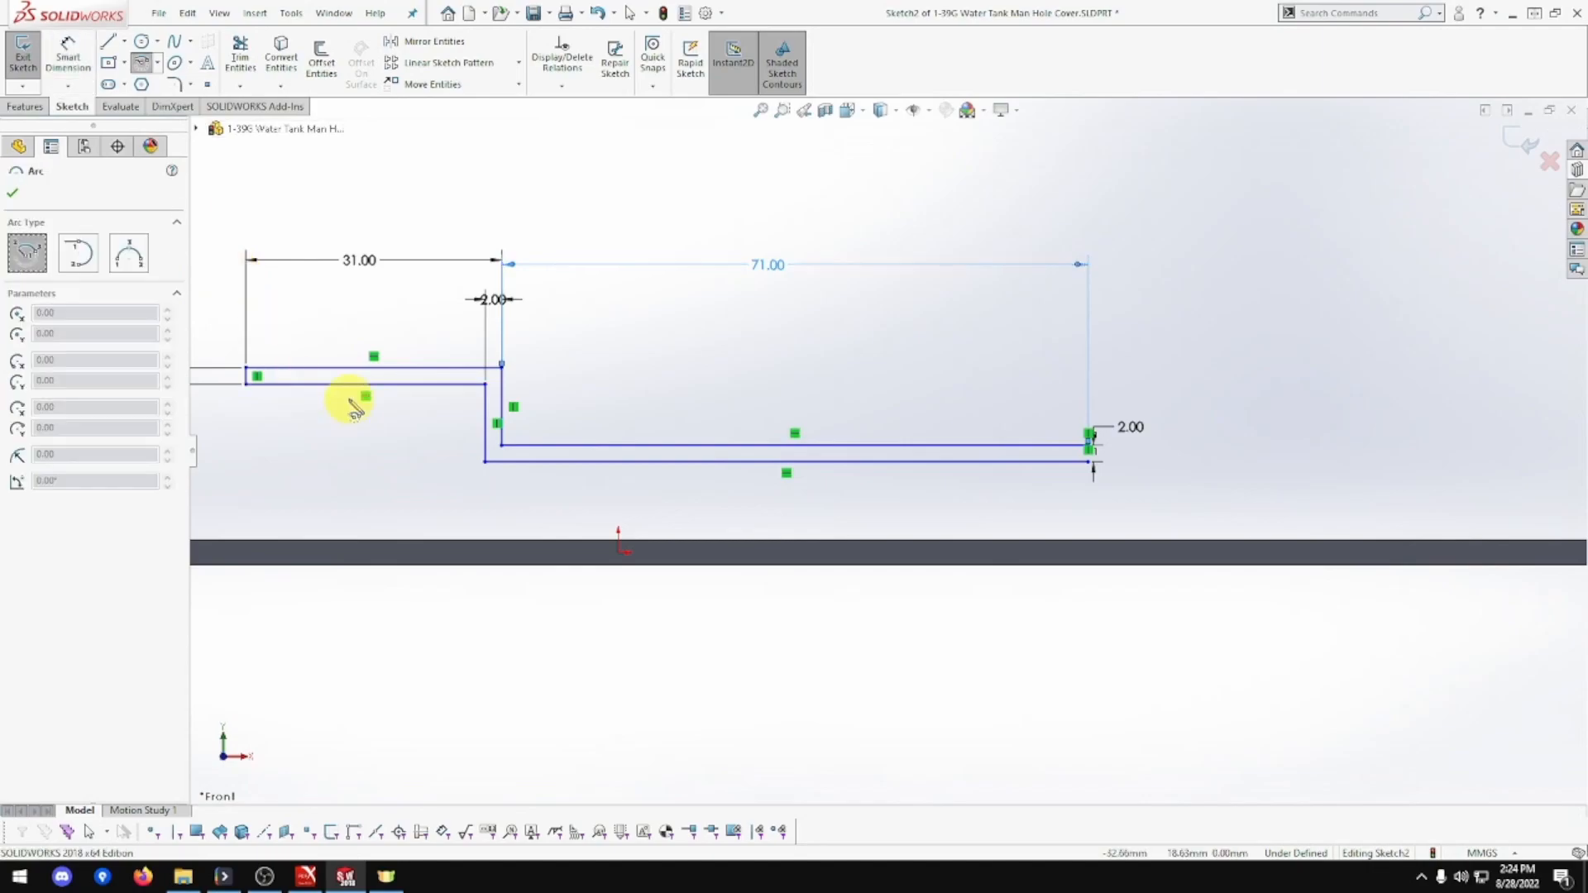
pyautogui.click(405, 445)
pyautogui.click(405, 411)
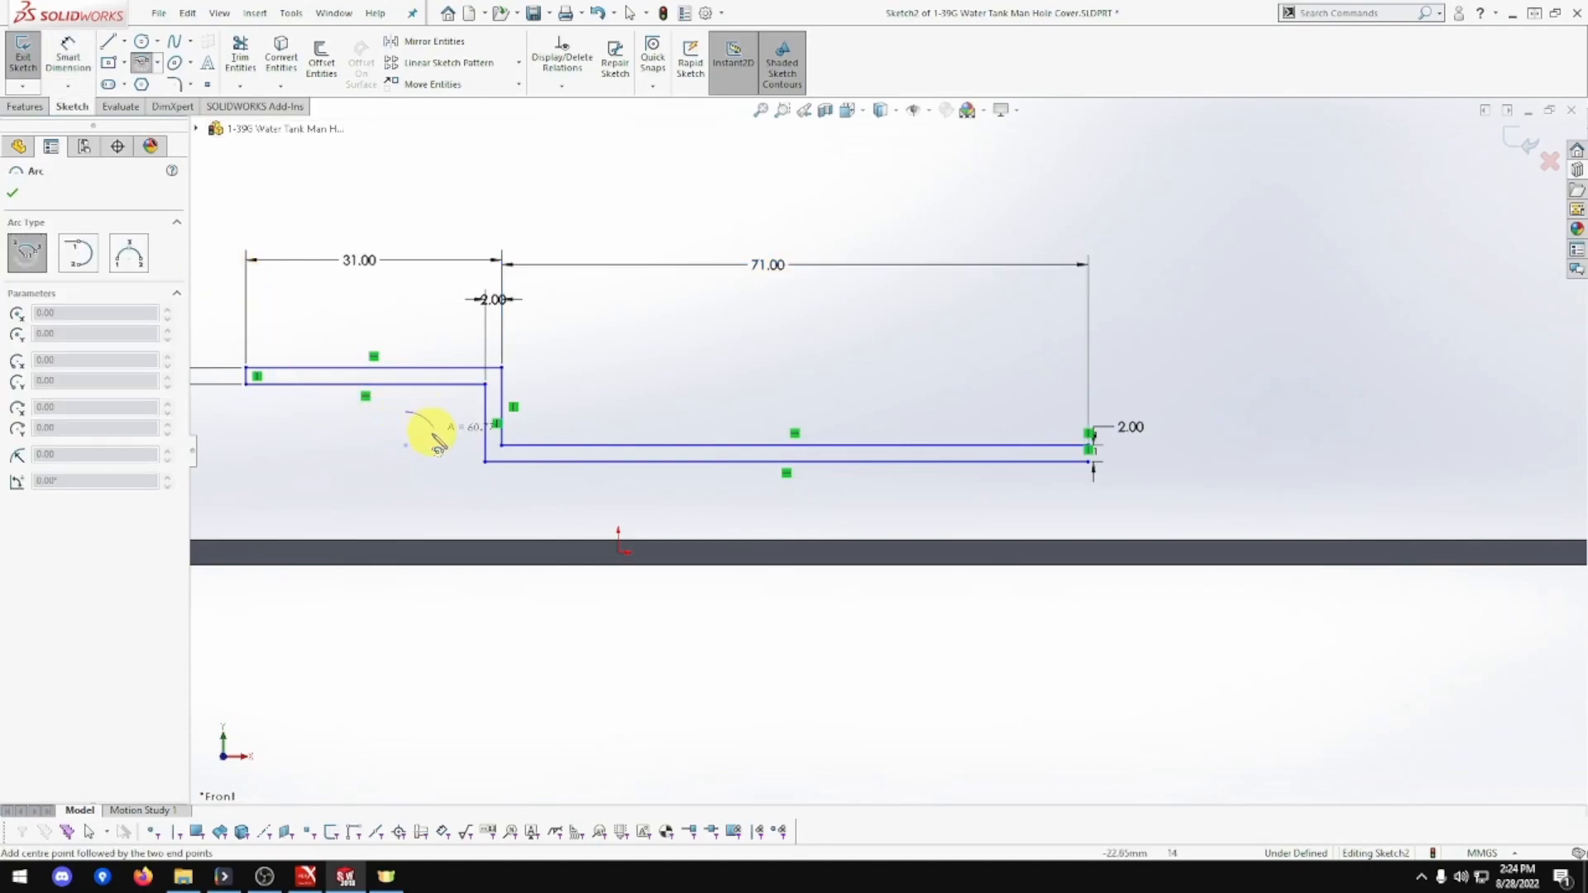
pyautogui.click(439, 446)
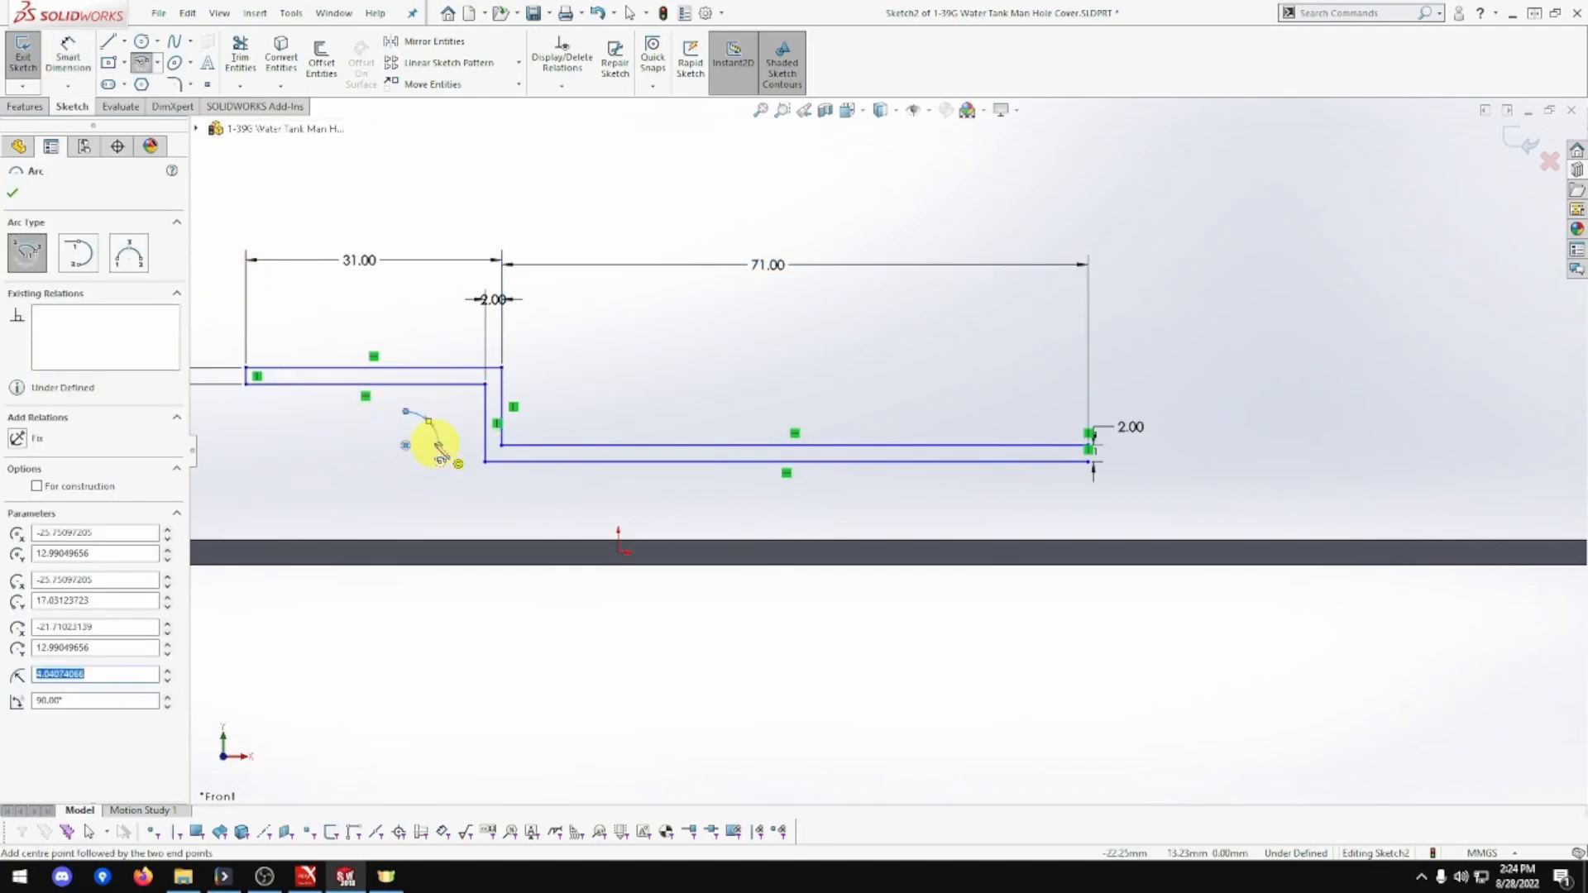
pyautogui.click(542, 390)
pyautogui.click(560, 410)
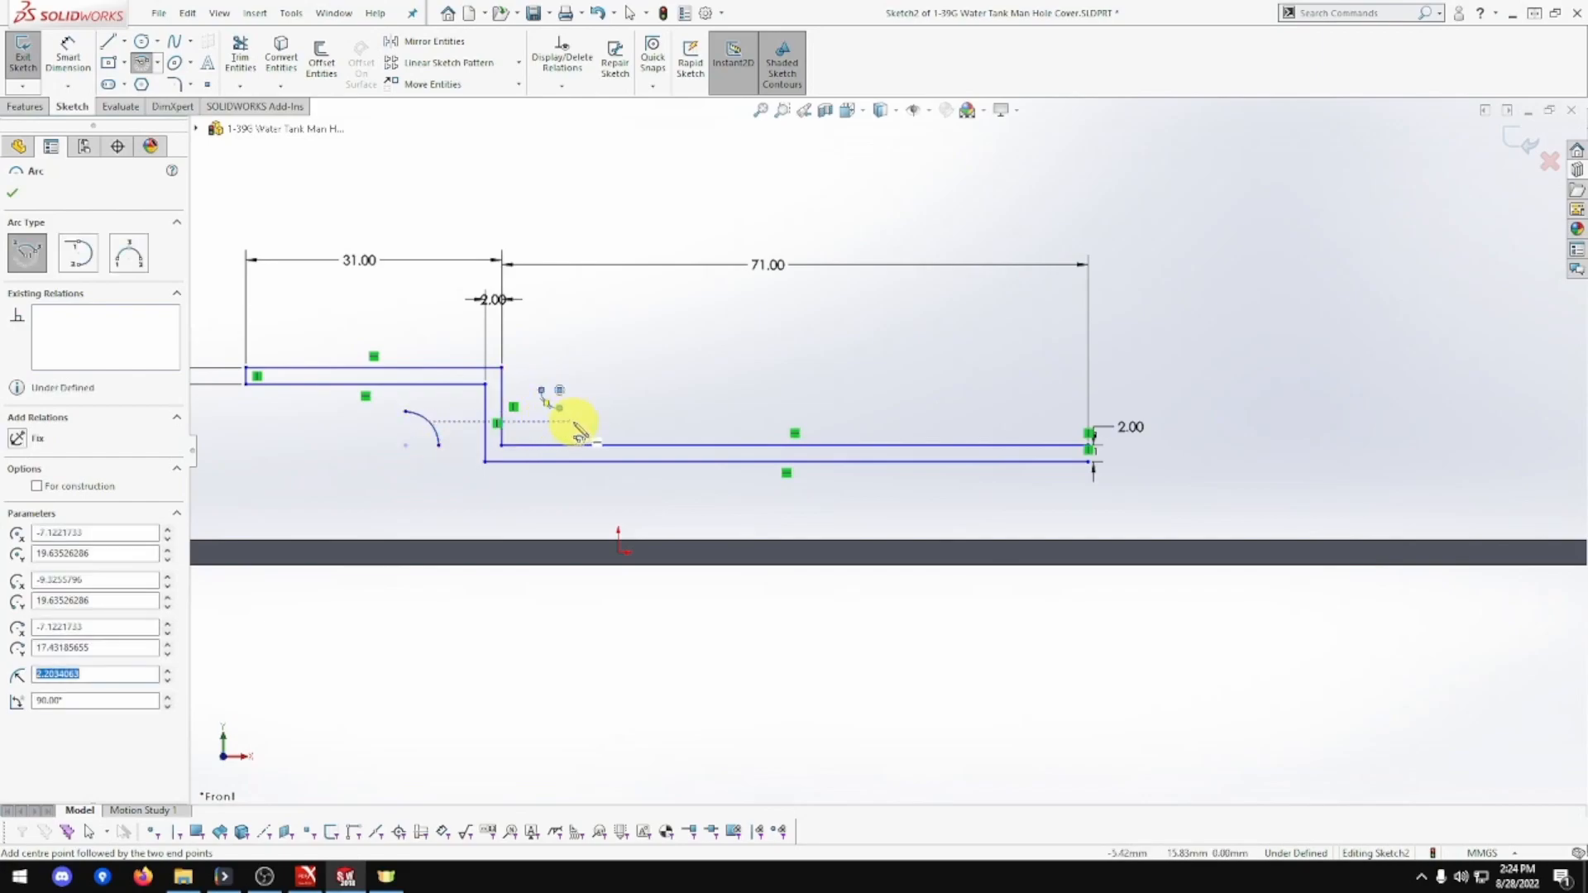
pyautogui.press('Escape')
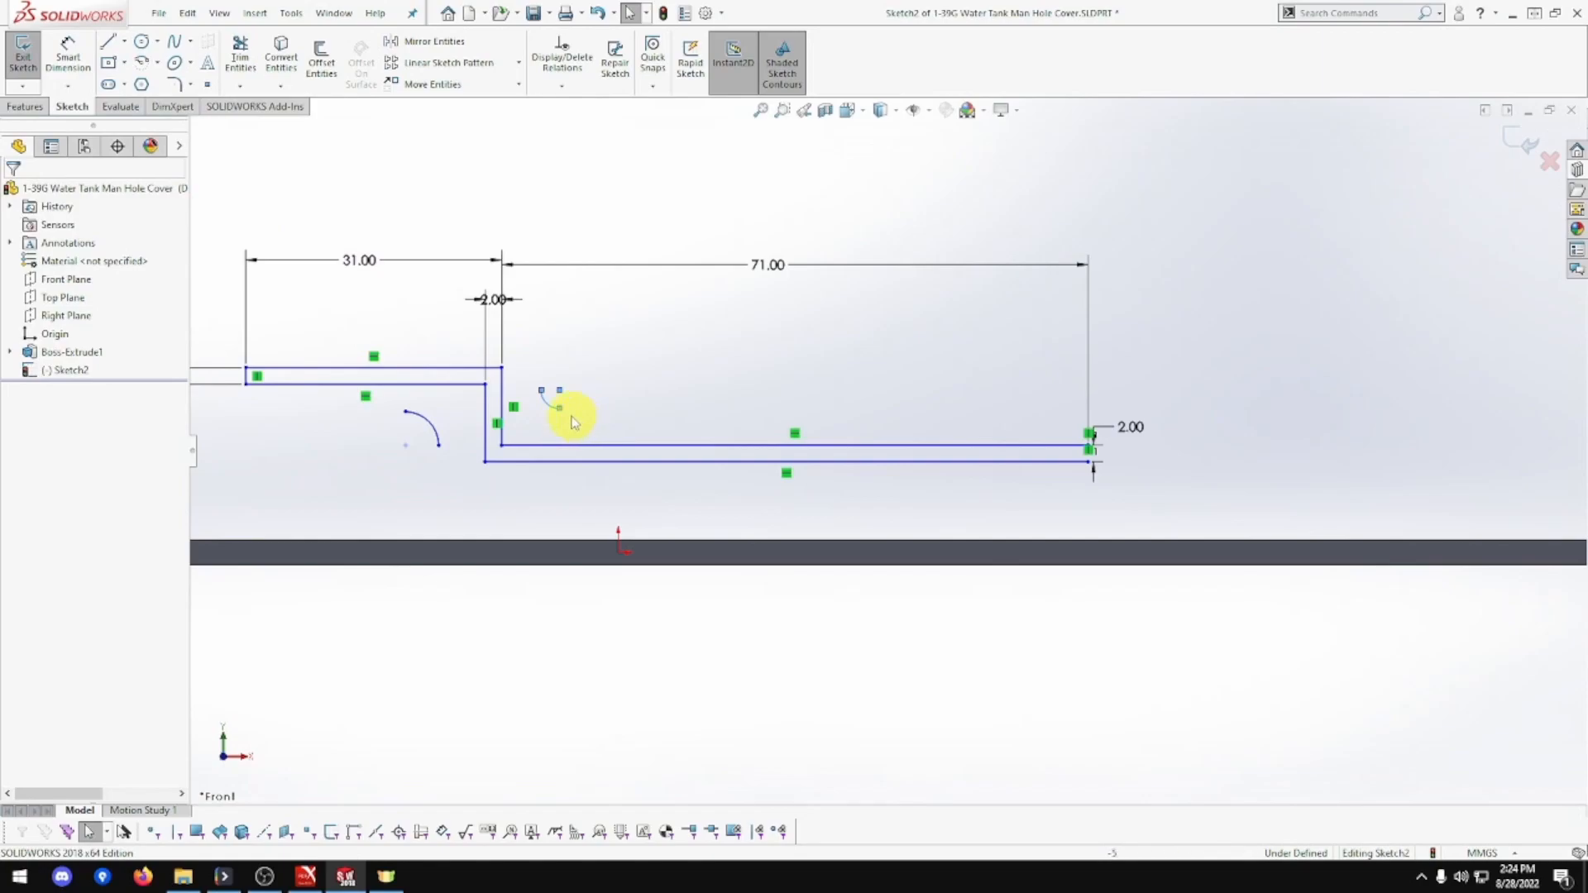
# Constrain the smaller arc's lower endpoint vertical to its centre point, and its left endpoint horizontal to the centre point.
pyautogui.click(560, 409)
pyautogui.keyDown('ctrl'); pyautogui.click(560, 388); pyautogui.keyUp('ctrl')
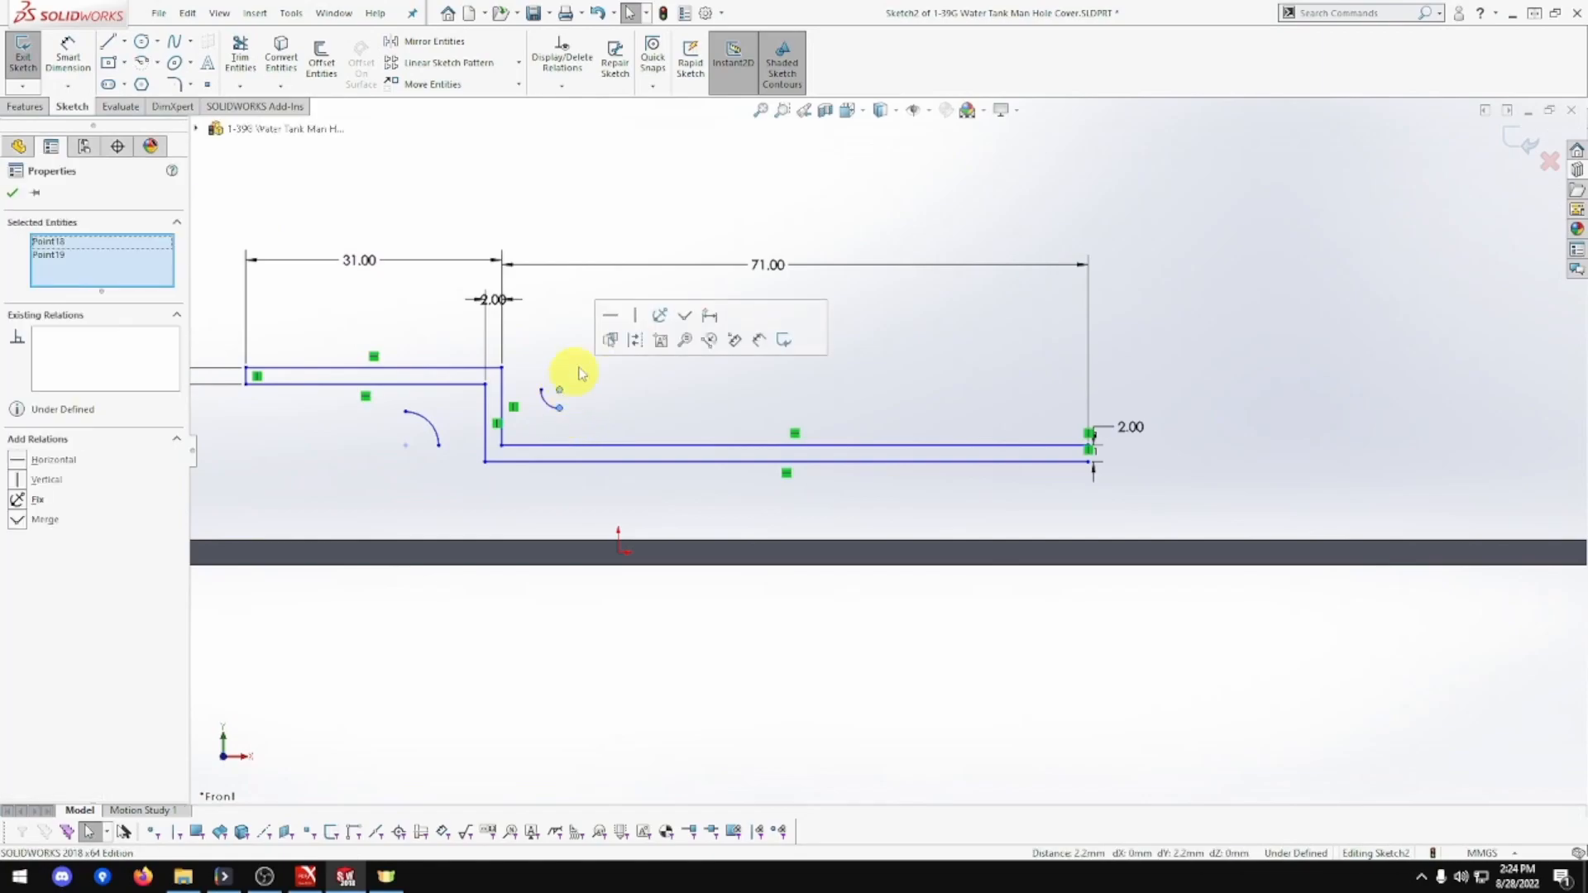
pyautogui.click(635, 315)
pyautogui.click(559, 388)
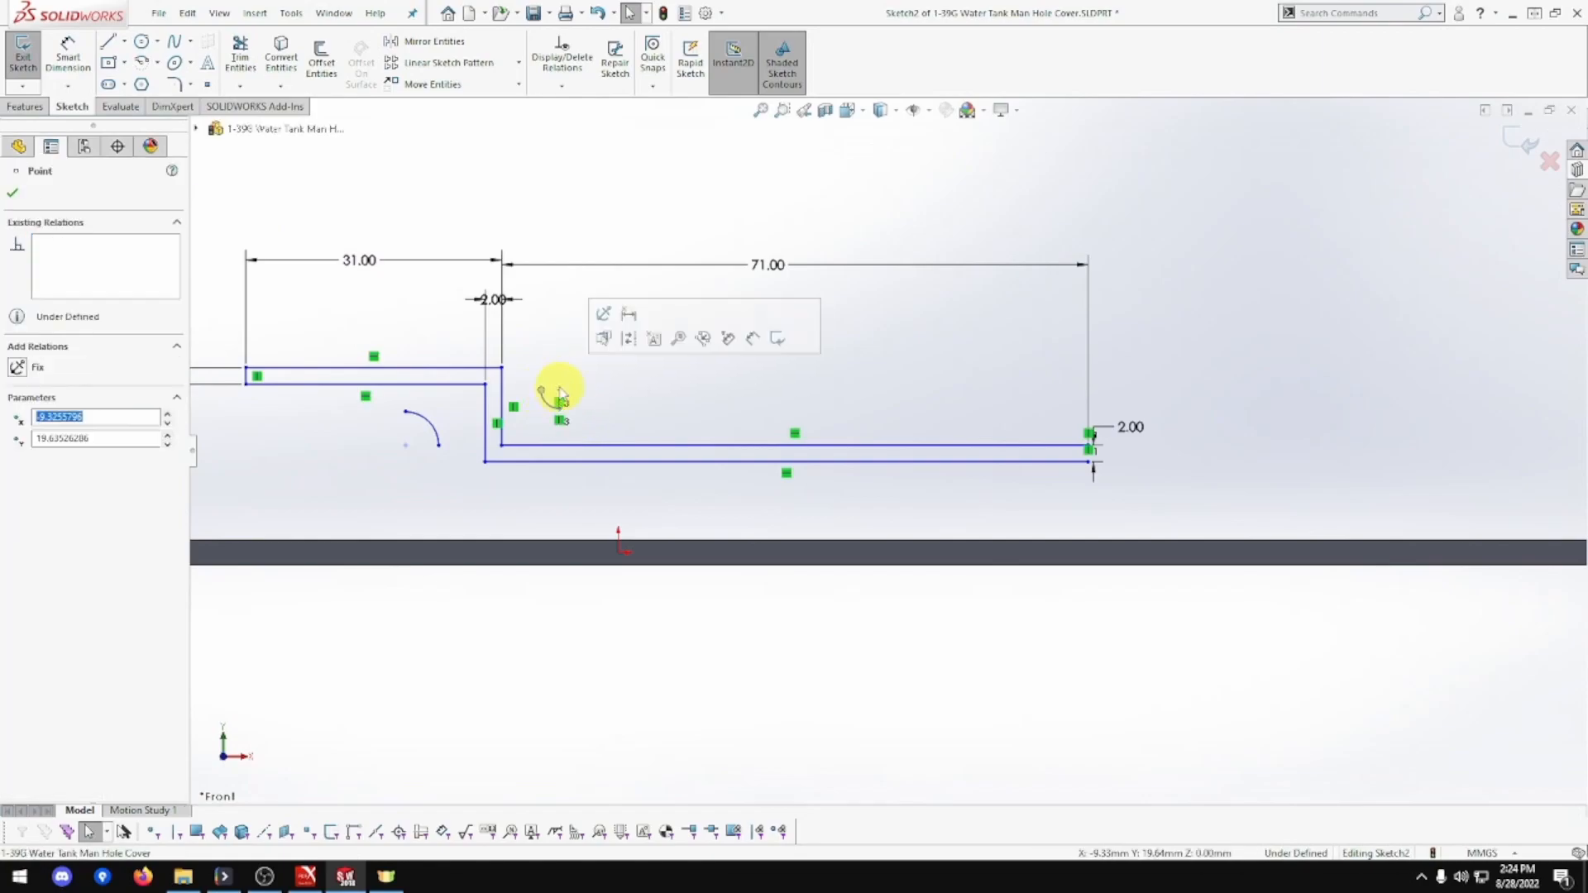
pyautogui.keyDown('ctrl'); pyautogui.click(560, 364); pyautogui.keyUp('ctrl')
pyautogui.click(635, 315)
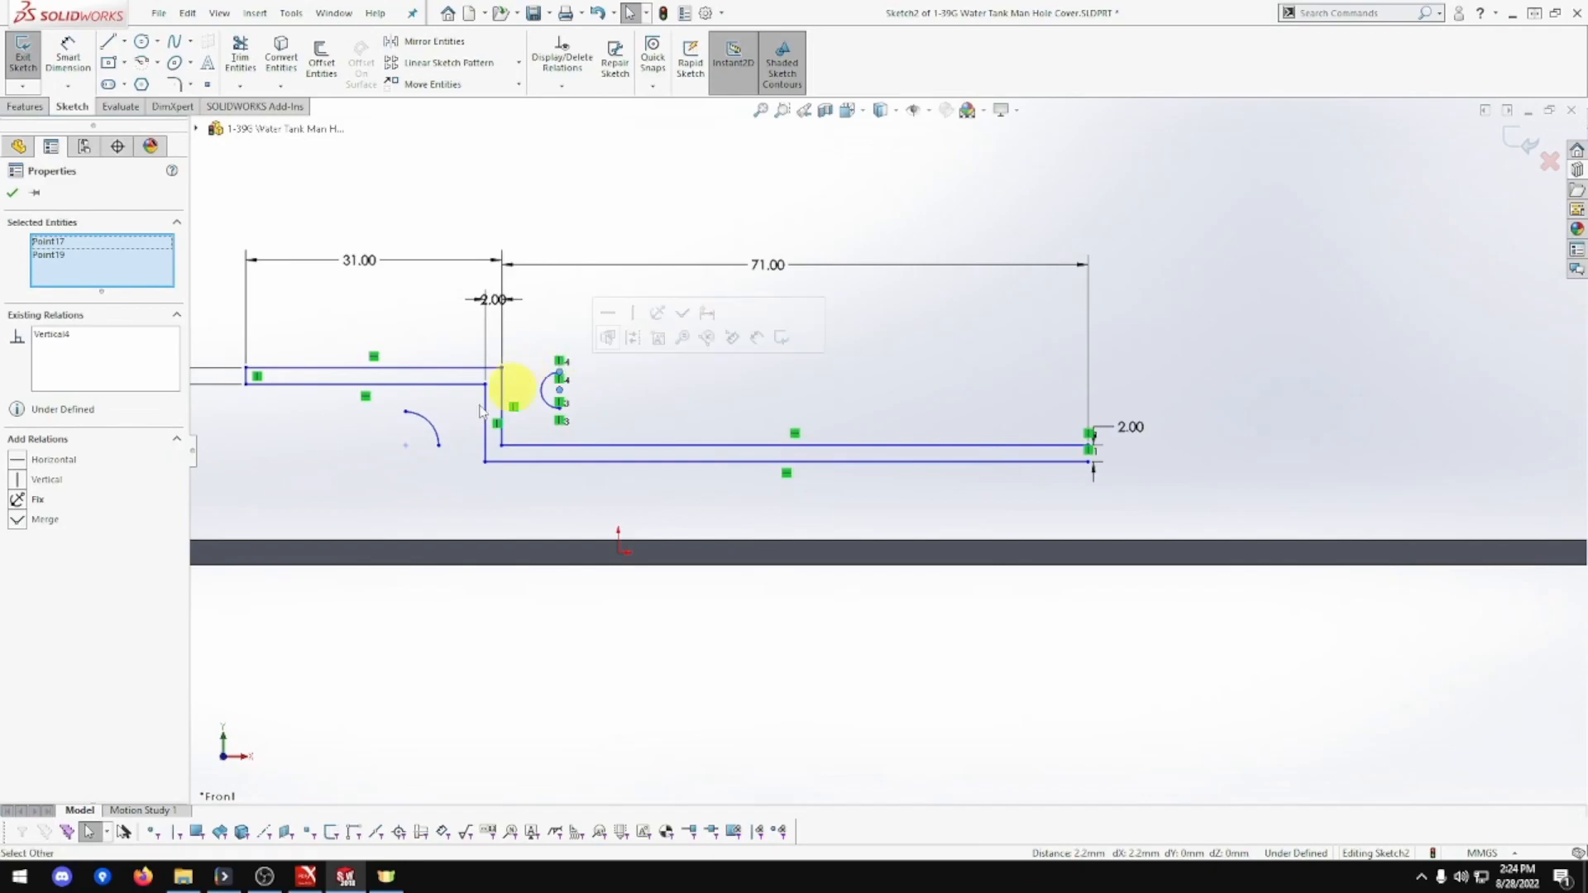
pyautogui.hotkey('ctrl', 'z')
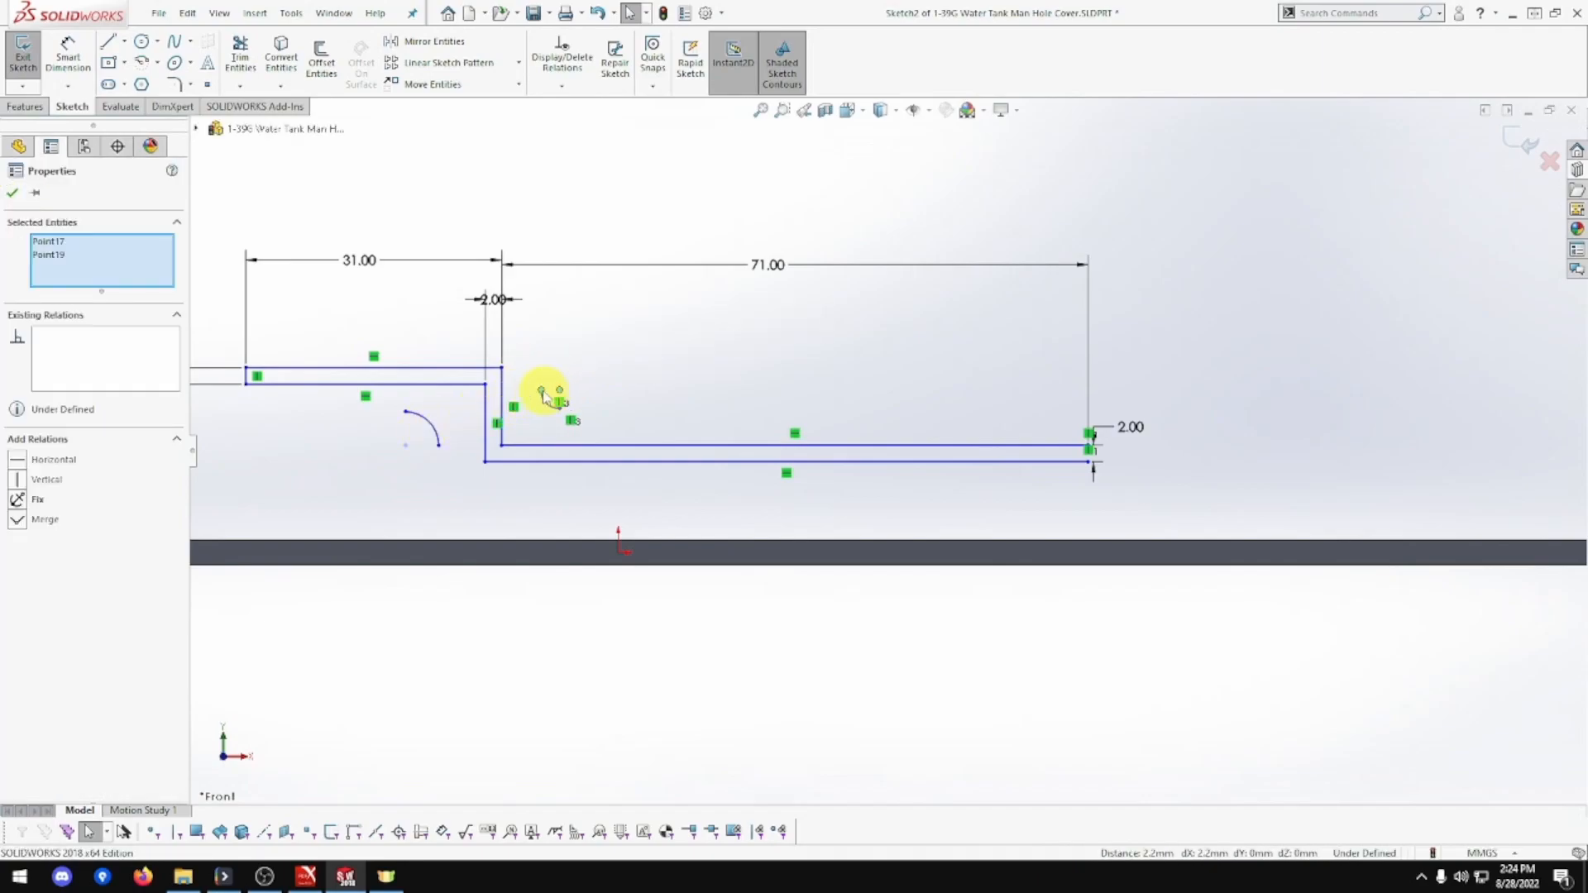
pyautogui.click(54, 461)
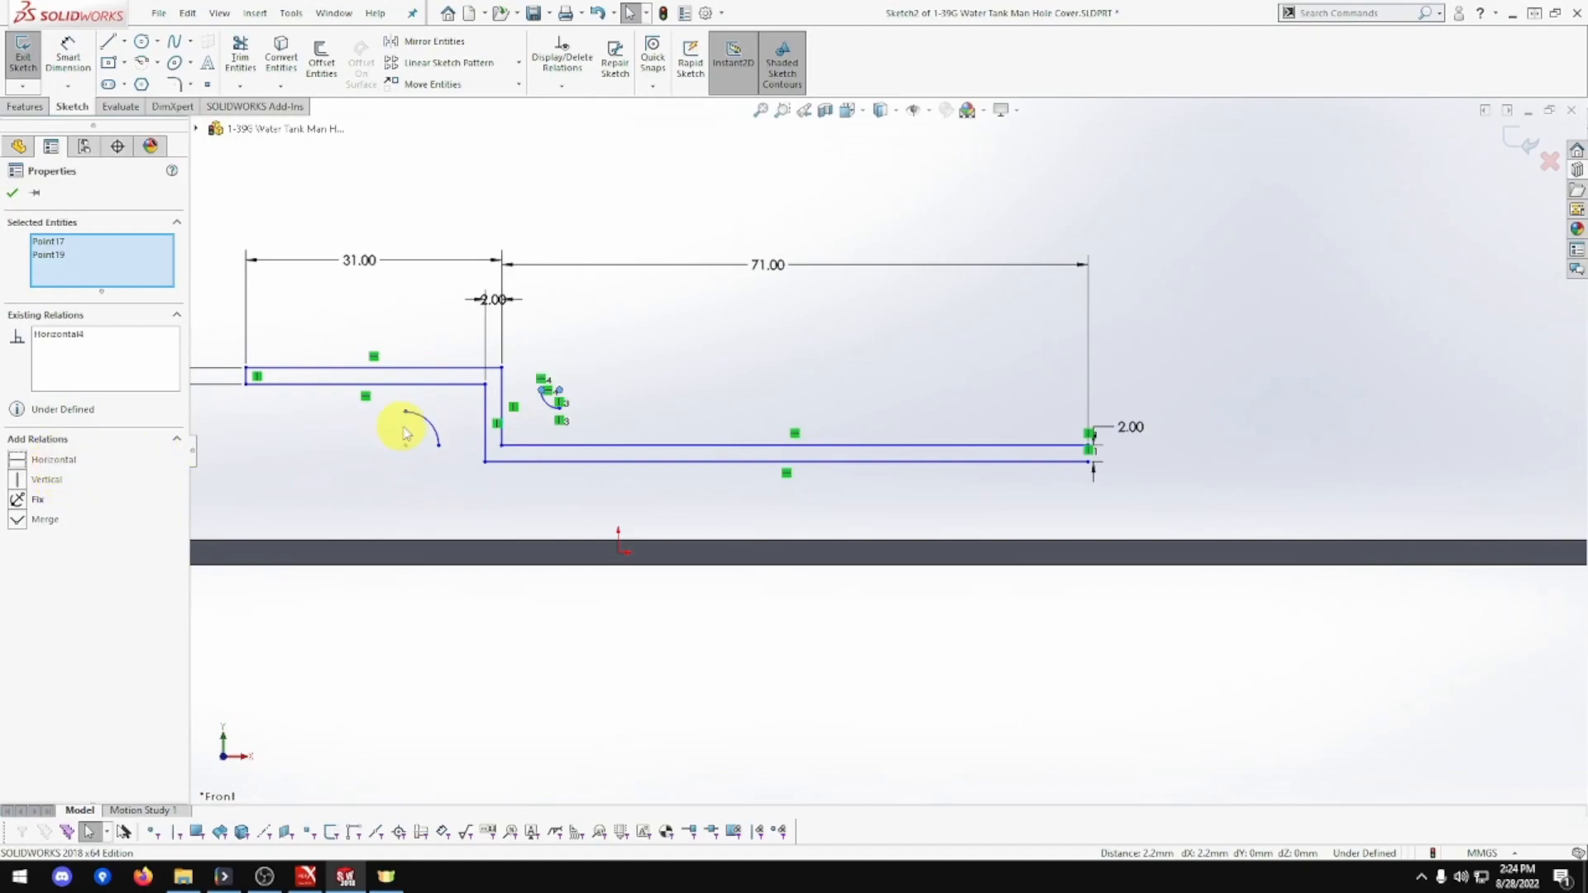
# Constrain the larger arc's lower endpoint horizontal to its centre point, and its upper endpoint vertical to the centre point.
pyautogui.click(439, 447)
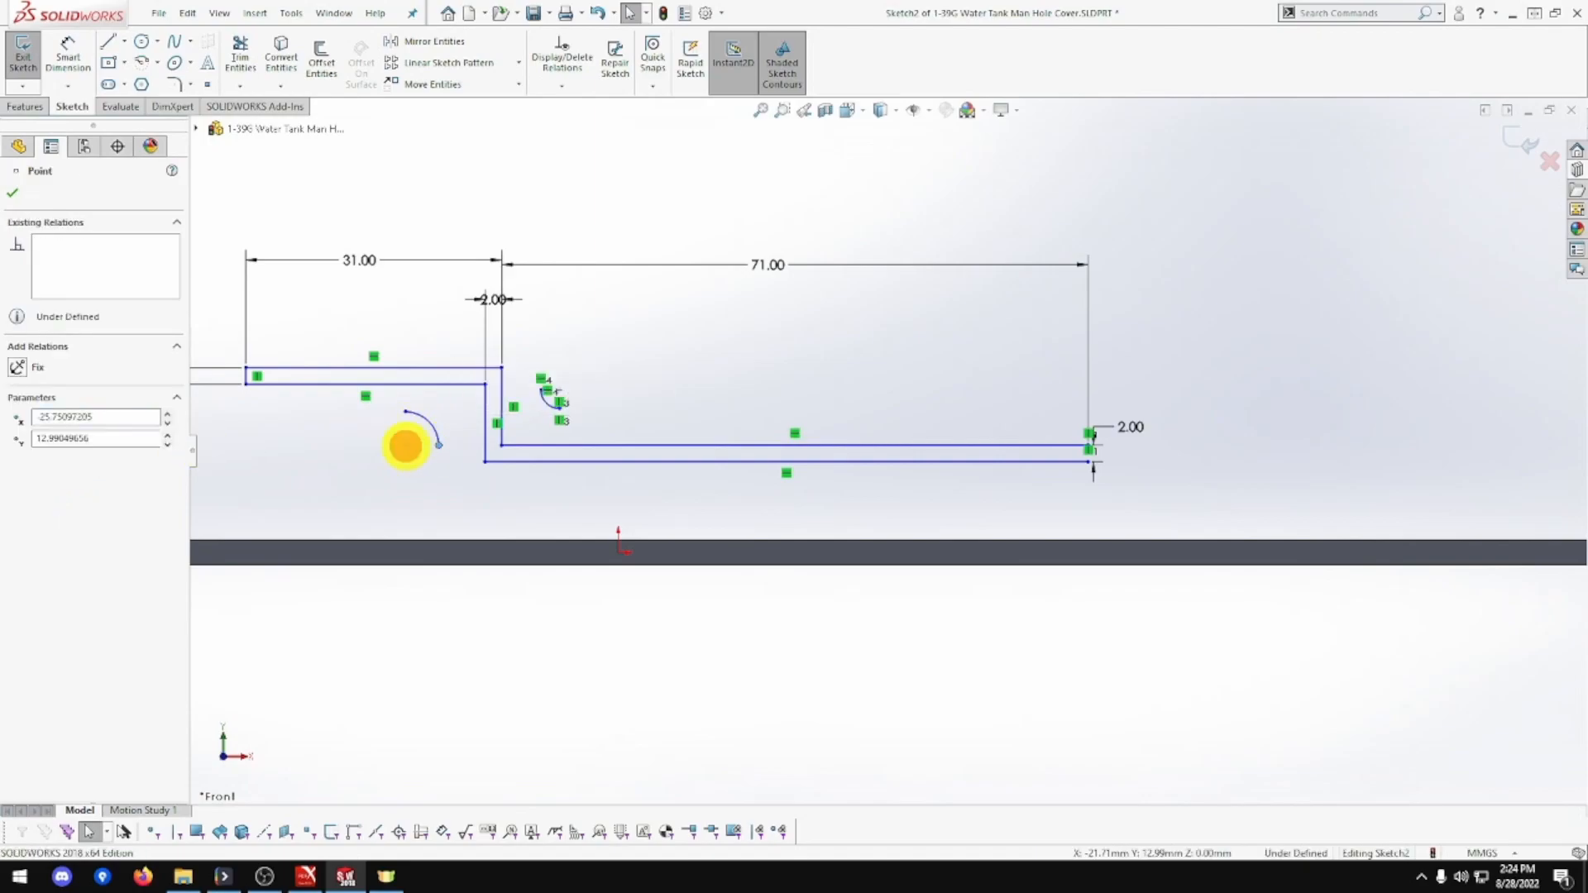
pyautogui.keyDown('ctrl'); pyautogui.click(405, 445); pyautogui.keyUp('ctrl')
pyautogui.click(406, 413)
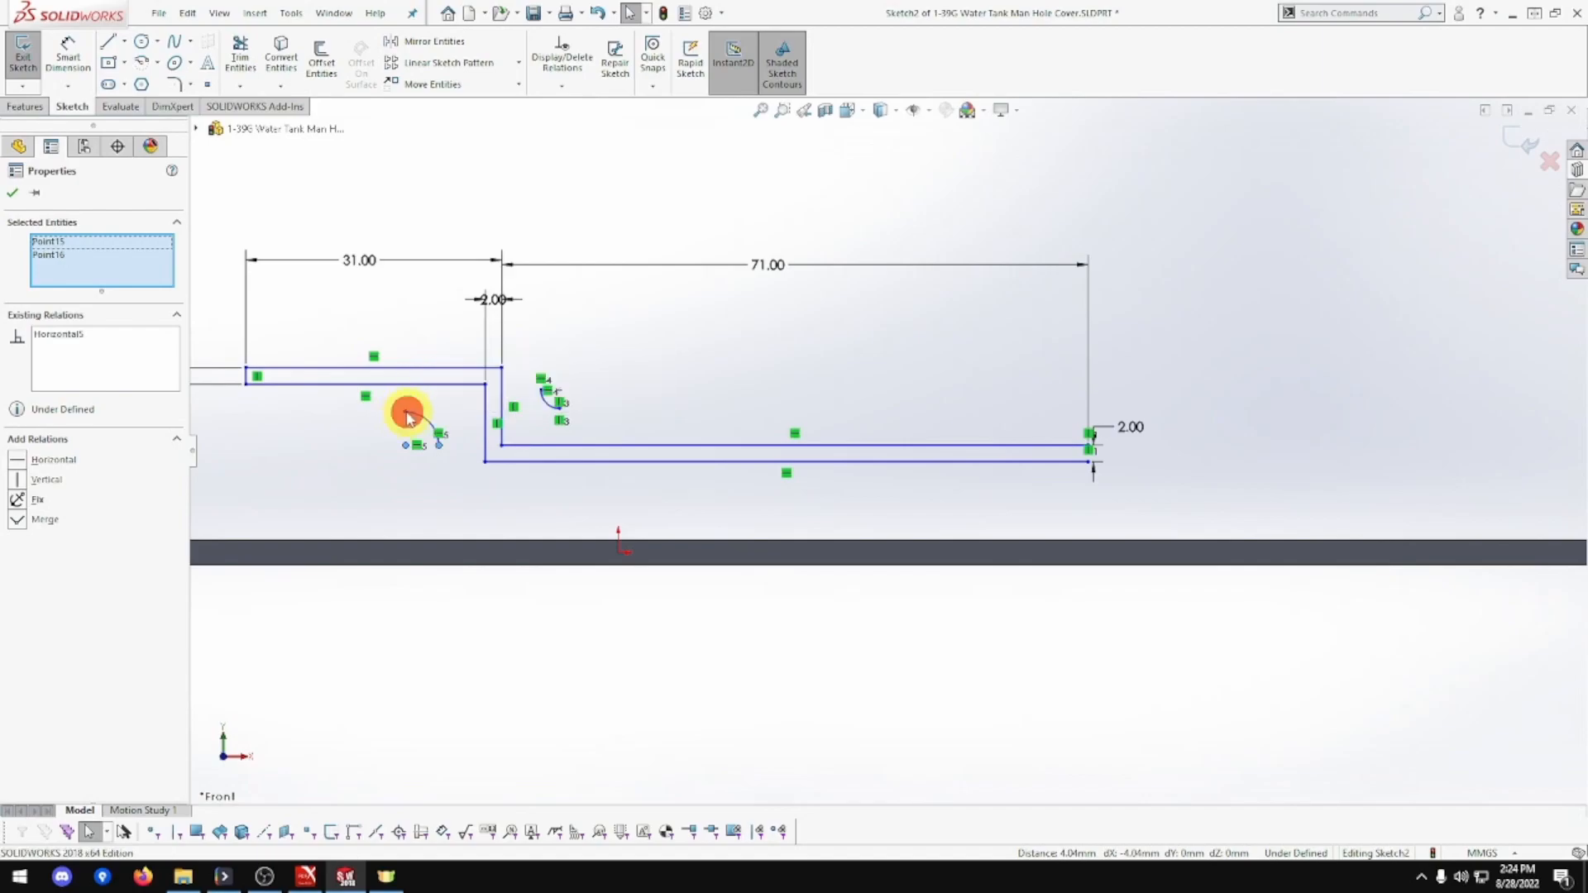
pyautogui.keyDown('ctrl'); pyautogui.click(406, 444); pyautogui.keyUp('ctrl')
pyautogui.click(477, 372)
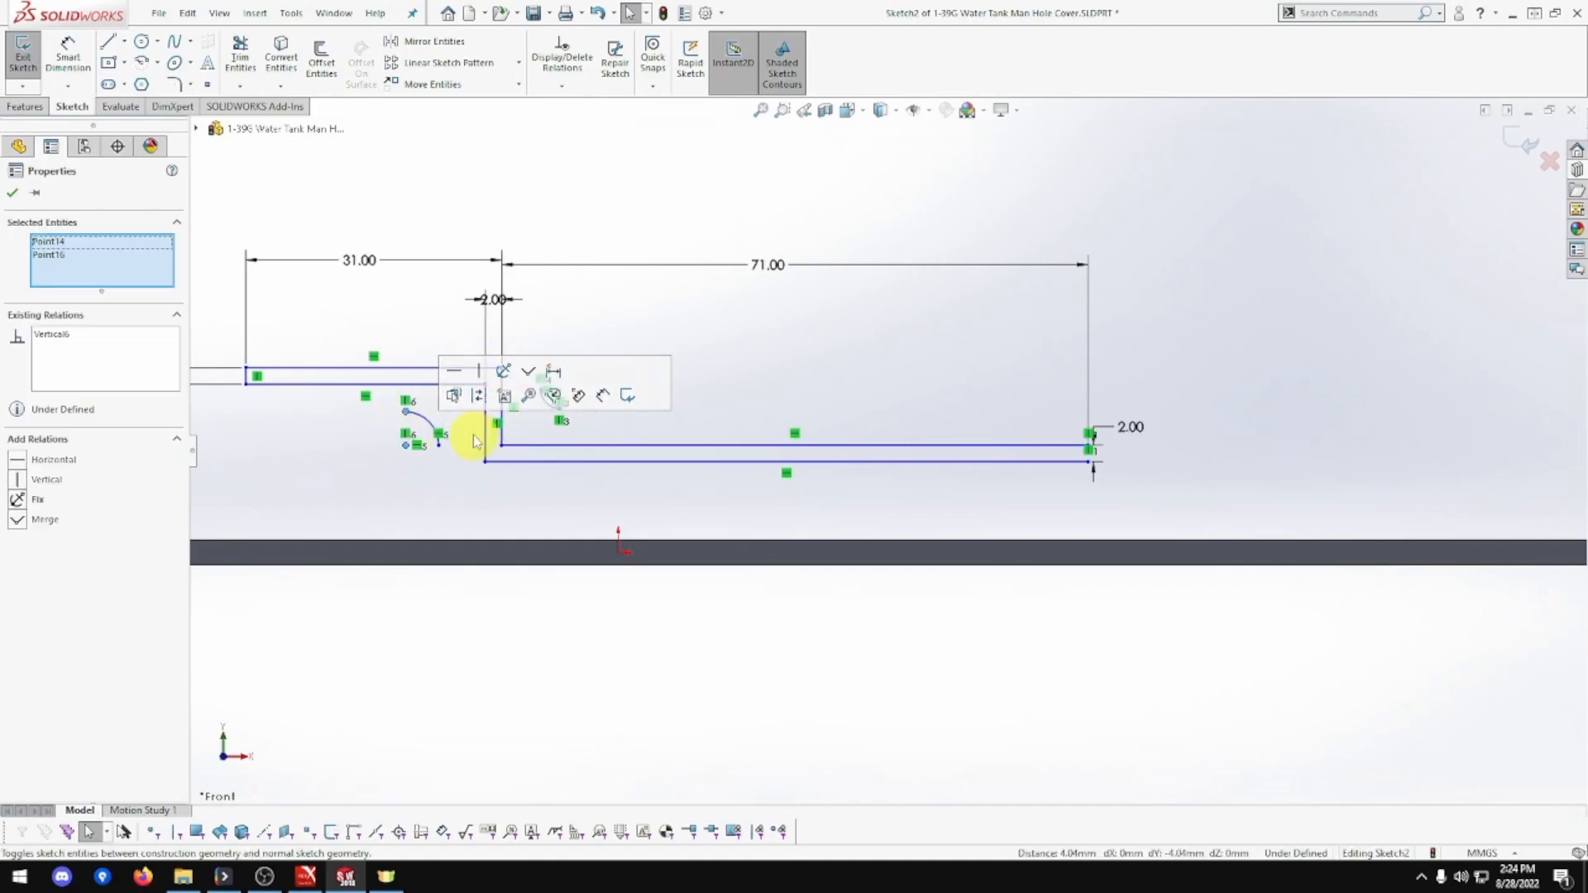
# Dimension the radius of the larger arc below the flange and set it to 5 mm.
pyautogui.click(68, 55)
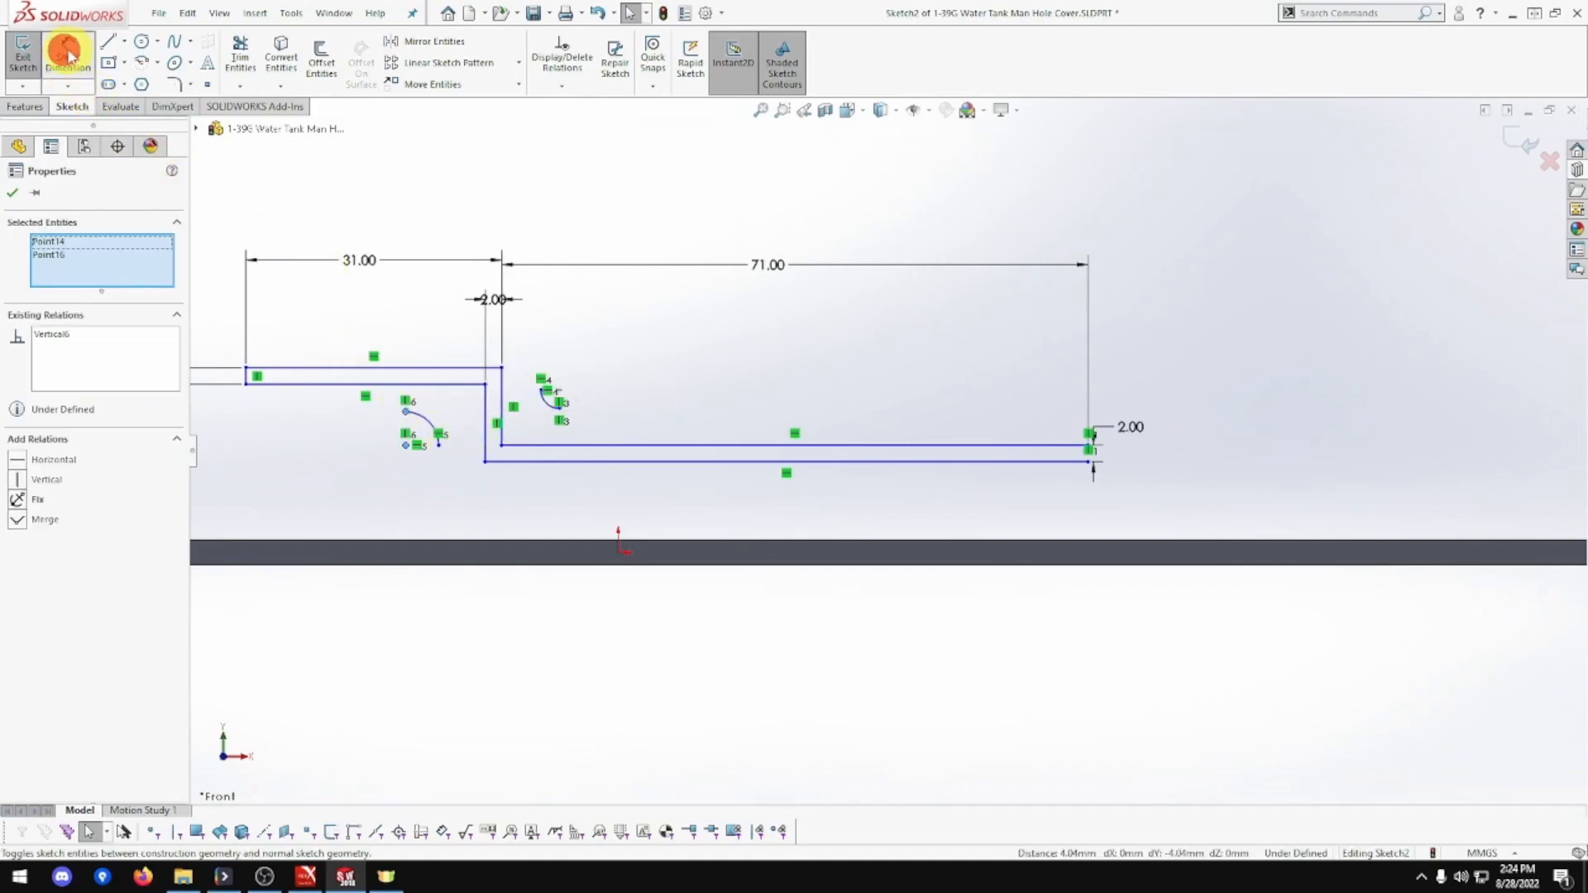
pyautogui.click(430, 423)
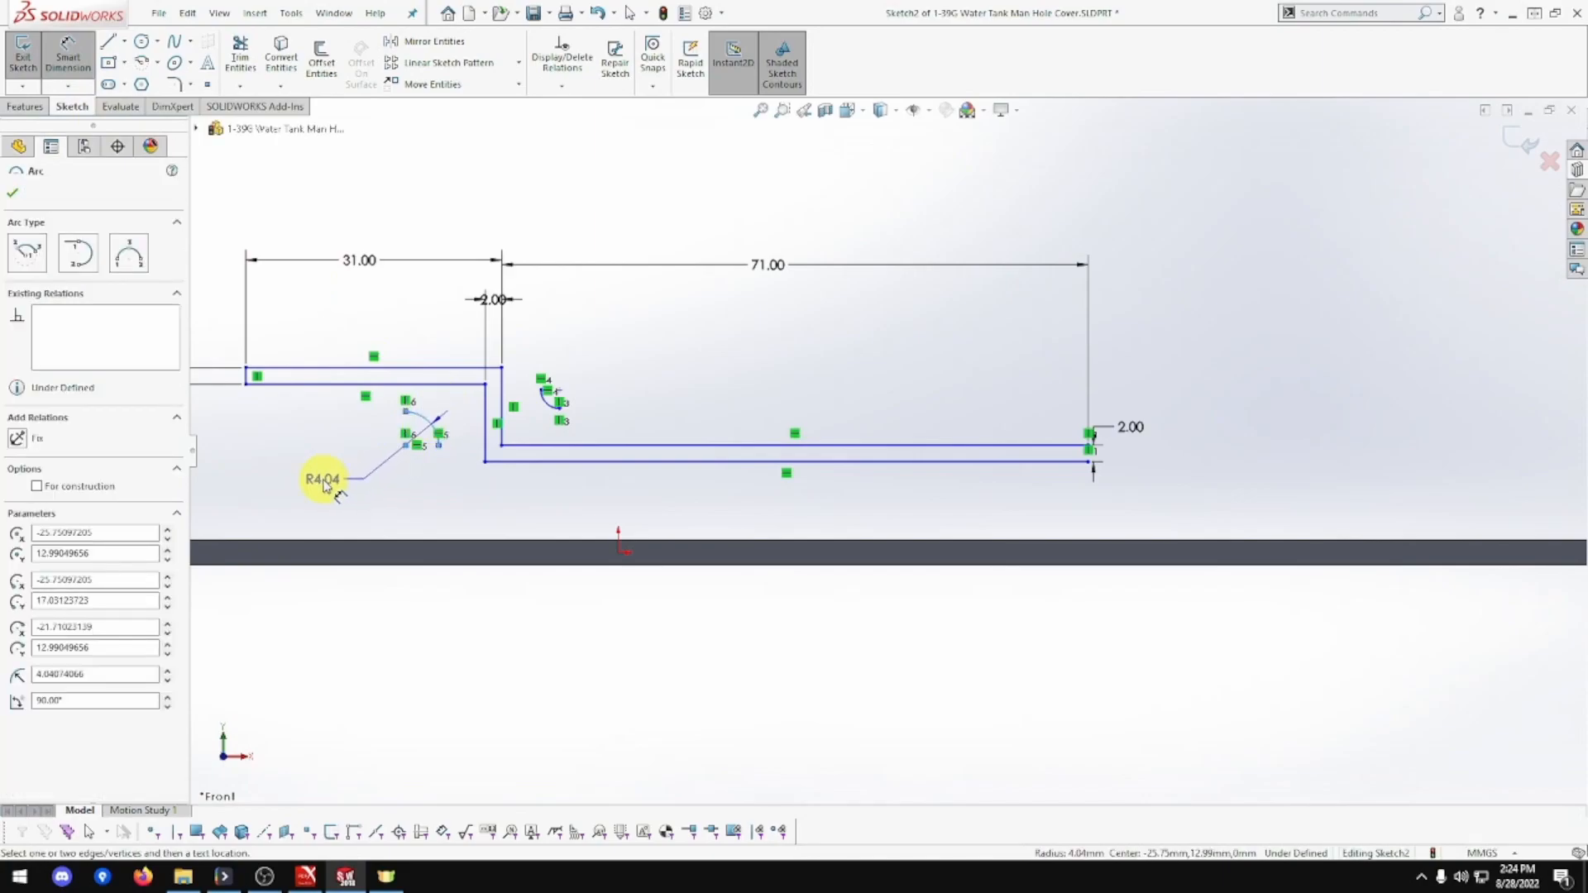
pyautogui.click(324, 484)
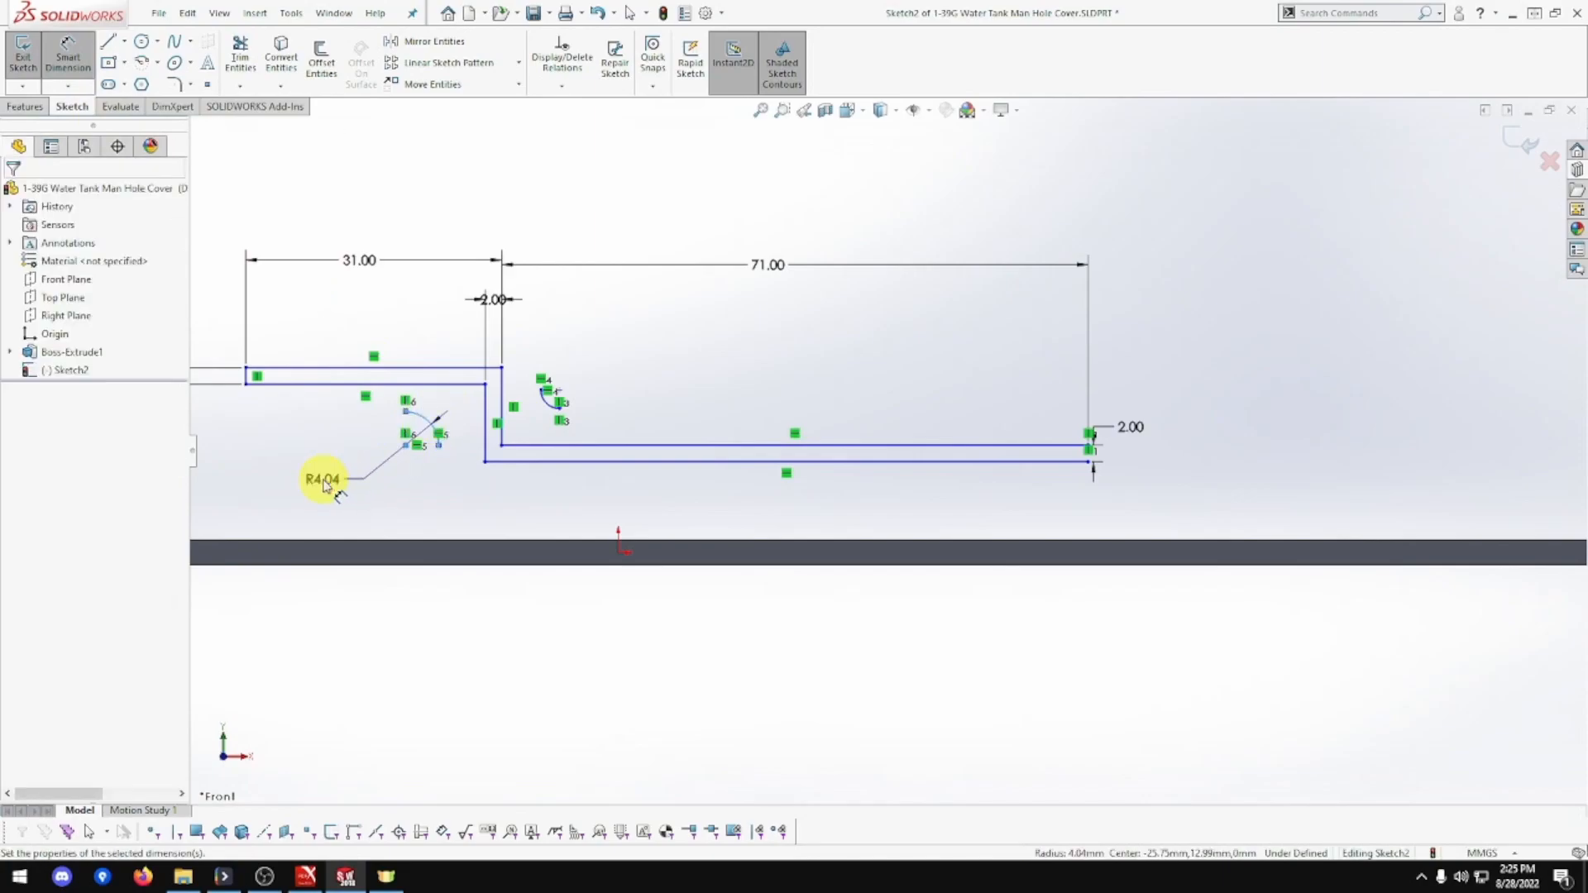
pyautogui.click(324, 478)
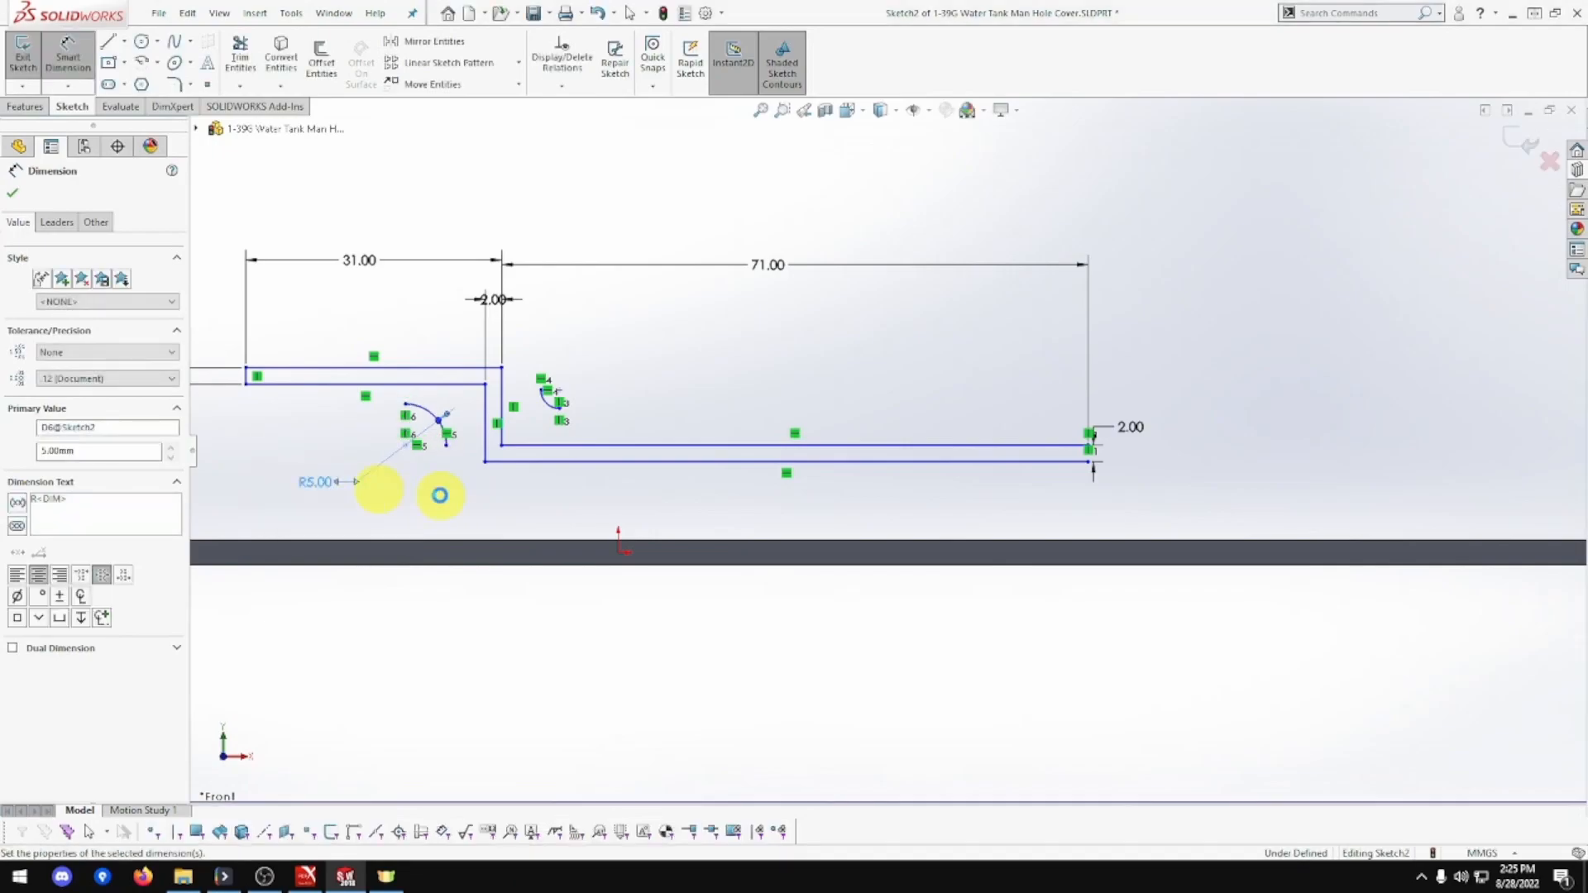
# Dimension the radius of the smaller arc above the base and set it to 3 mm.
pyautogui.click(549, 403)
pyautogui.click(666, 351)
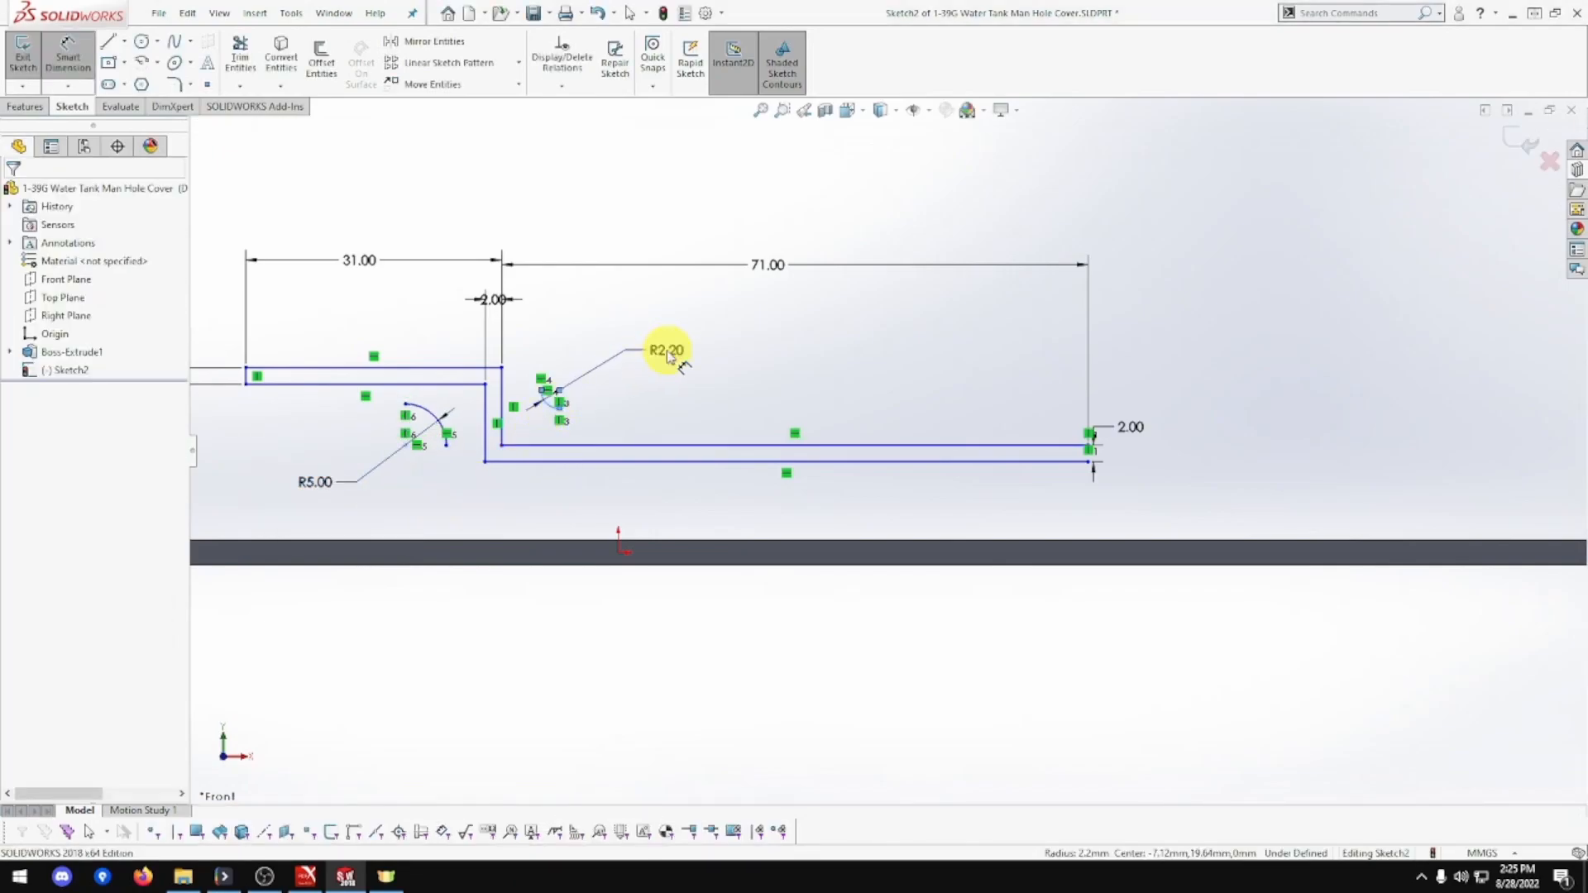
pyautogui.write('3')
pyautogui.press('Return')
pyautogui.press('Escape')
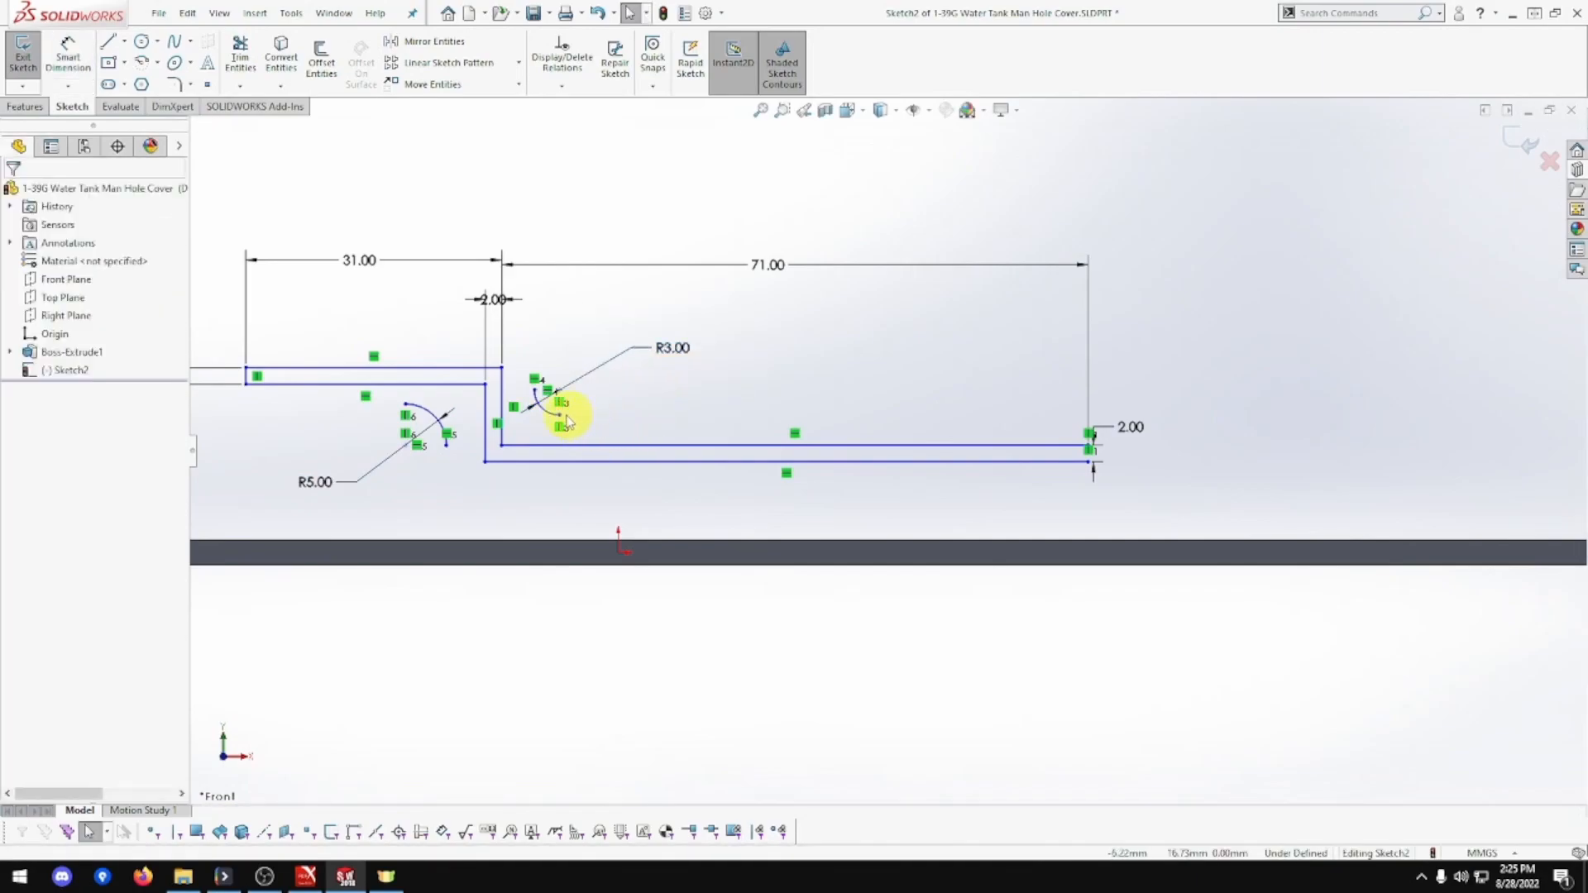
# Make the 3 mm arc's lower endpoint coincident with the upper base line and its left endpoint coincident with the step's right vertical line.
pyautogui.click(560, 416)
pyautogui.keyDown('ctrl'); pyautogui.click(588, 446); pyautogui.keyUp('ctrl')
pyautogui.click(663, 371)
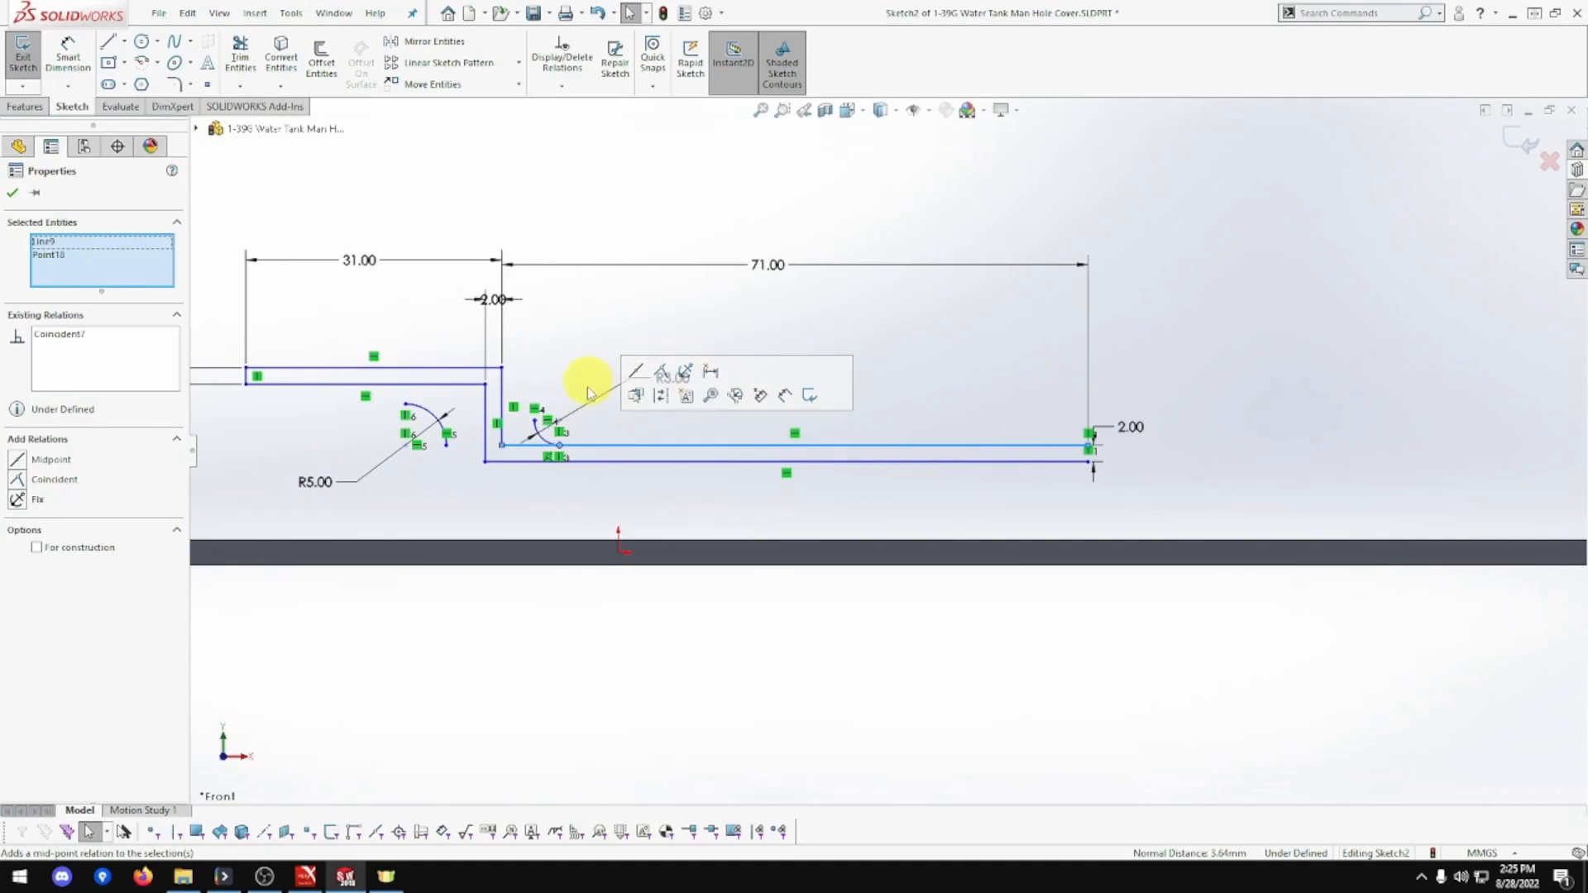
pyautogui.click(535, 422)
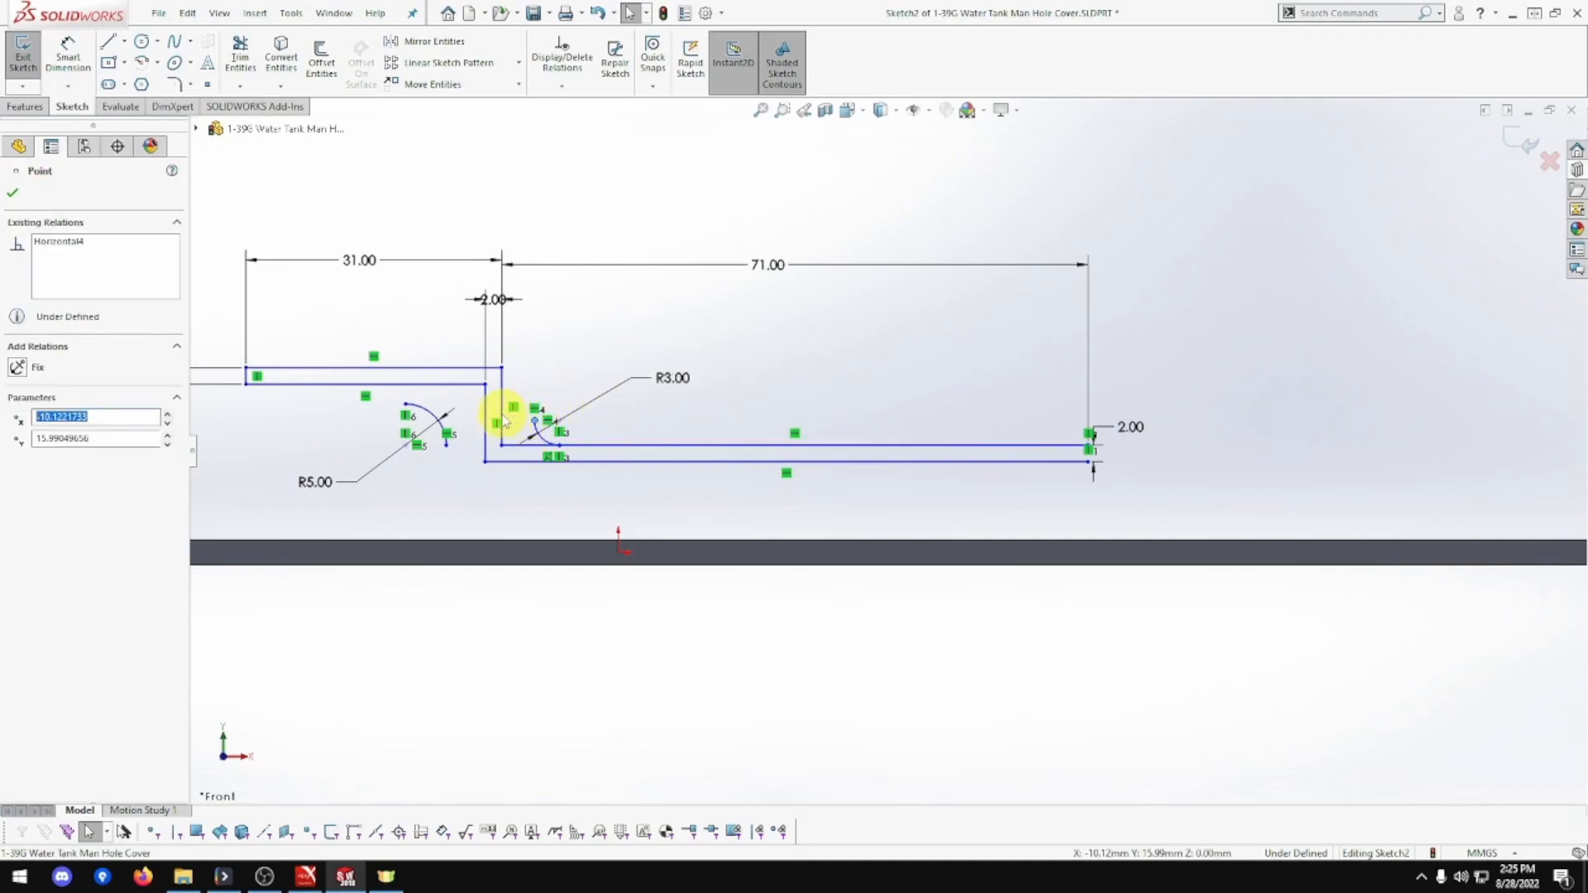
pyautogui.keyDown('ctrl'); pyautogui.click(501, 414); pyautogui.keyUp('ctrl')
pyautogui.click(577, 341)
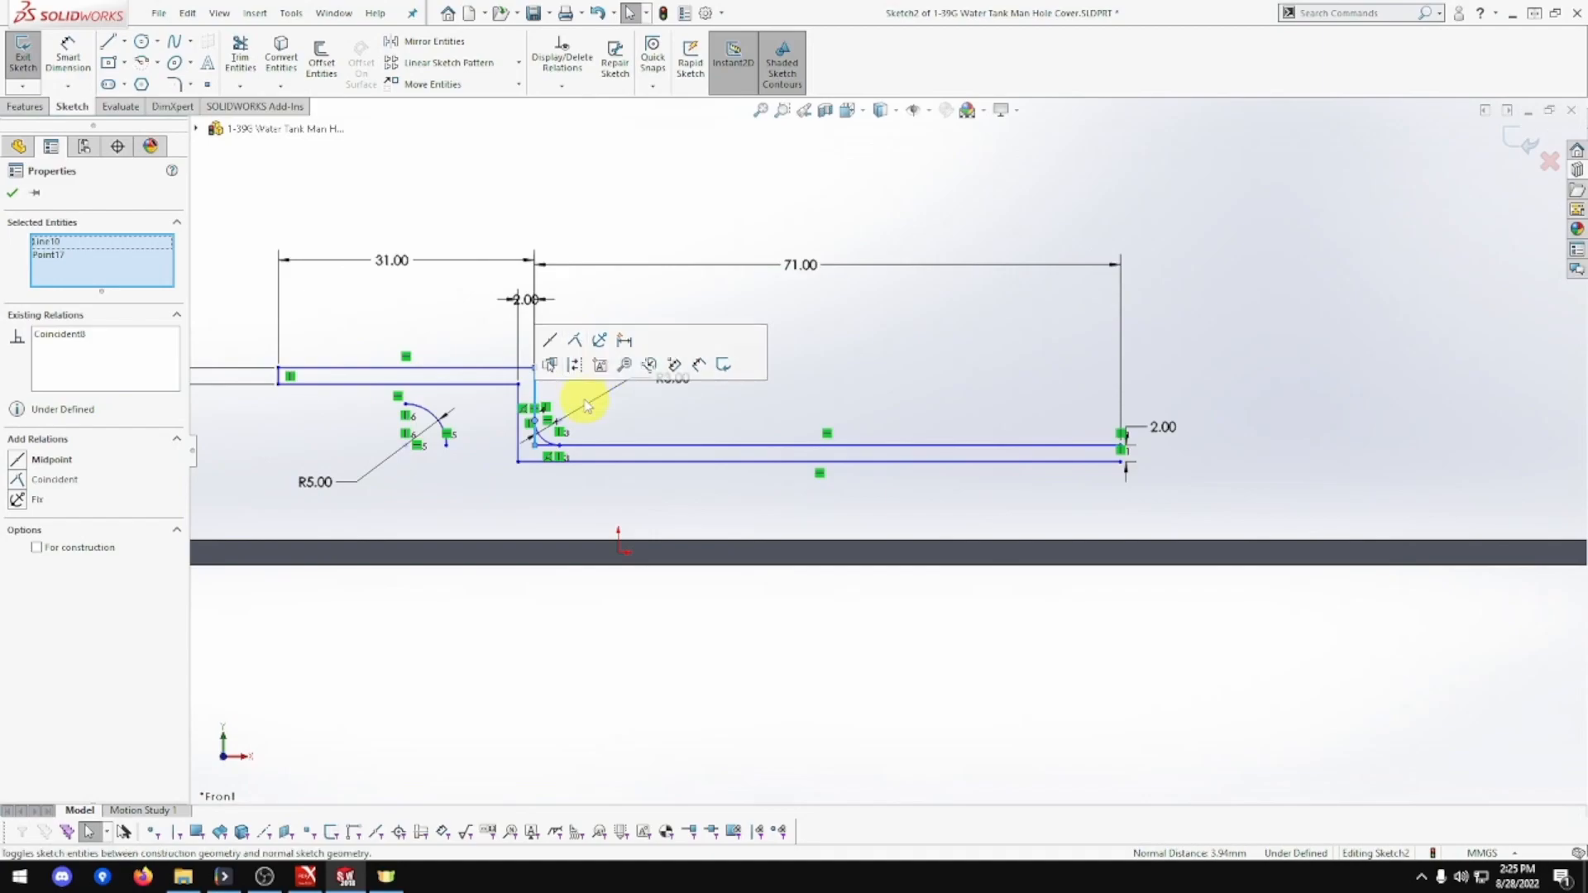
# Make the 5 mm arc's lower endpoint coincident with the step's outer vertical line and its upper endpoint coincident with the flange's lower line.
pyautogui.click(445, 446)
pyautogui.click(518, 449)
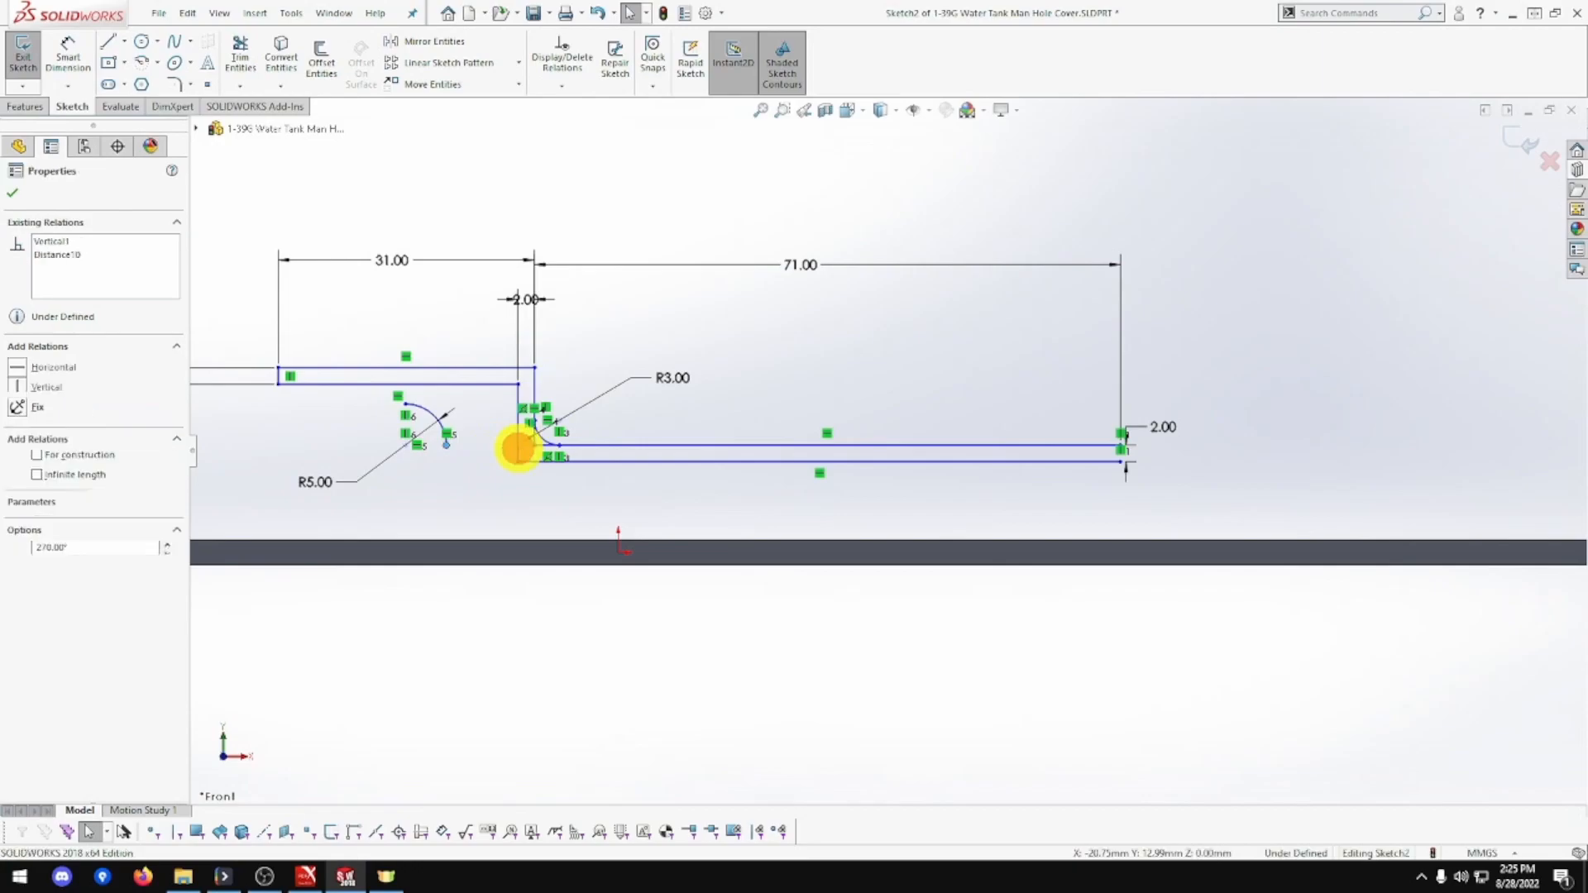
pyautogui.keyDown('ctrl'); pyautogui.click(518, 458); pyautogui.keyUp('ctrl')
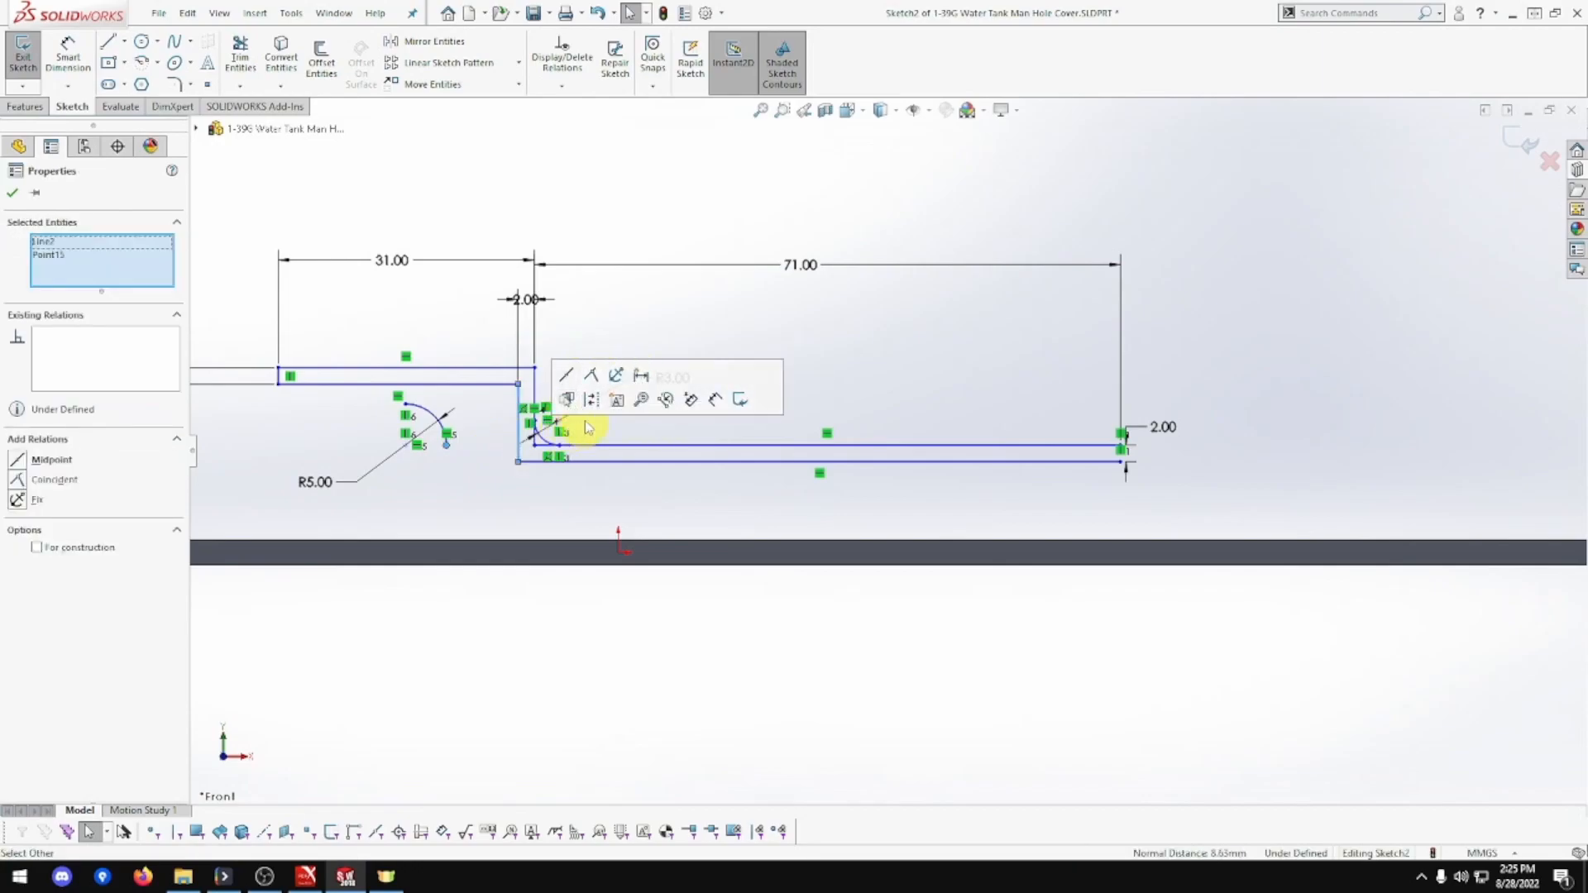
pyautogui.click(590, 375)
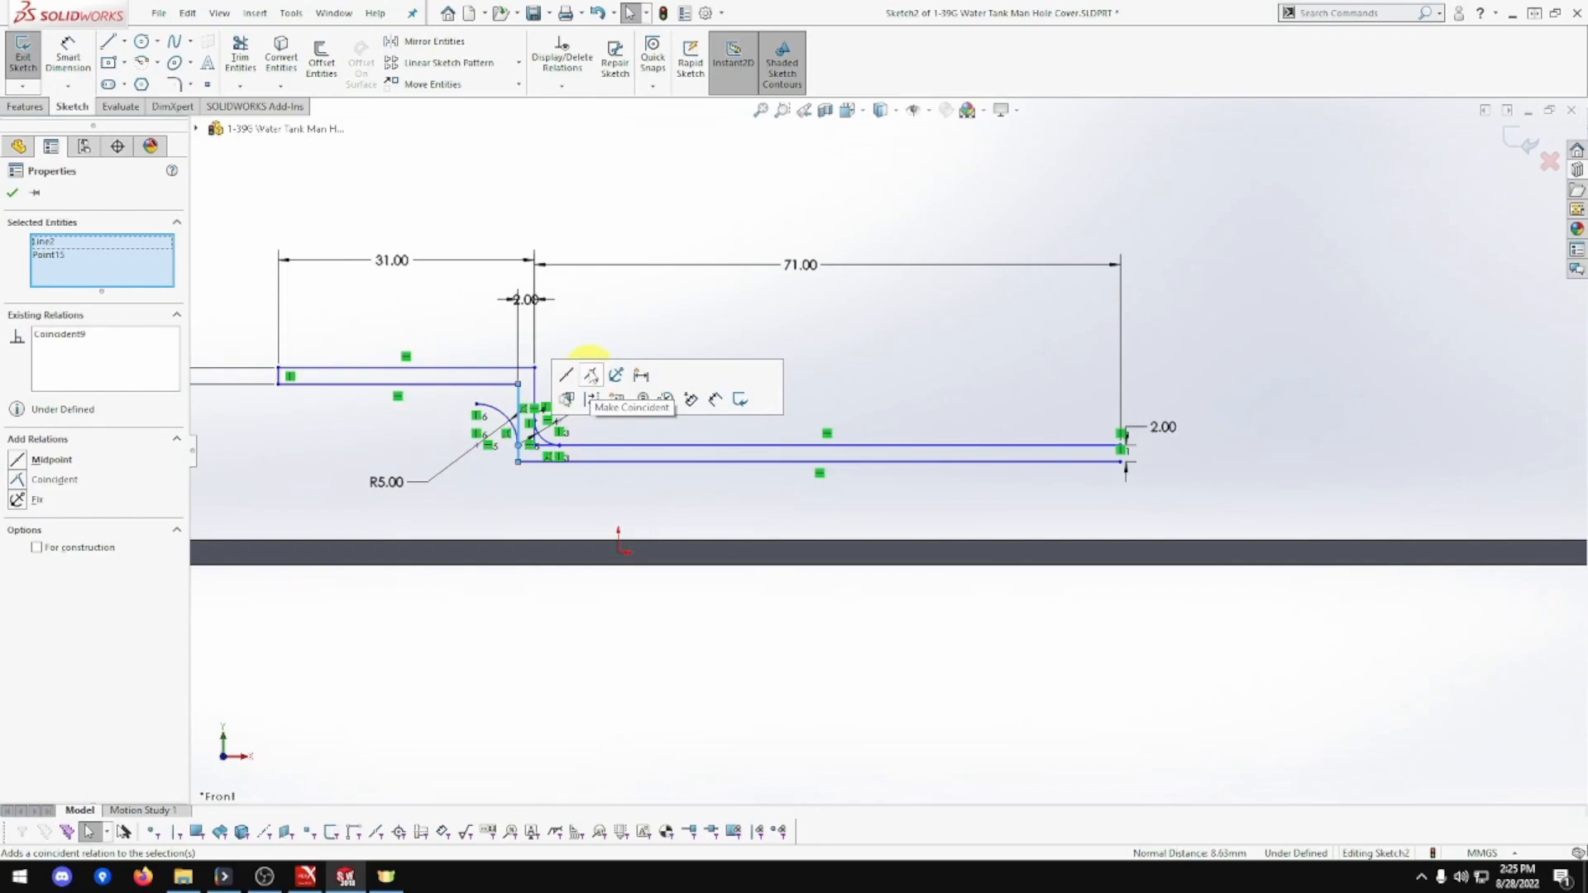
pyautogui.click(478, 406)
pyautogui.keyDown('ctrl'); pyautogui.click(522, 383); pyautogui.keyUp('ctrl')
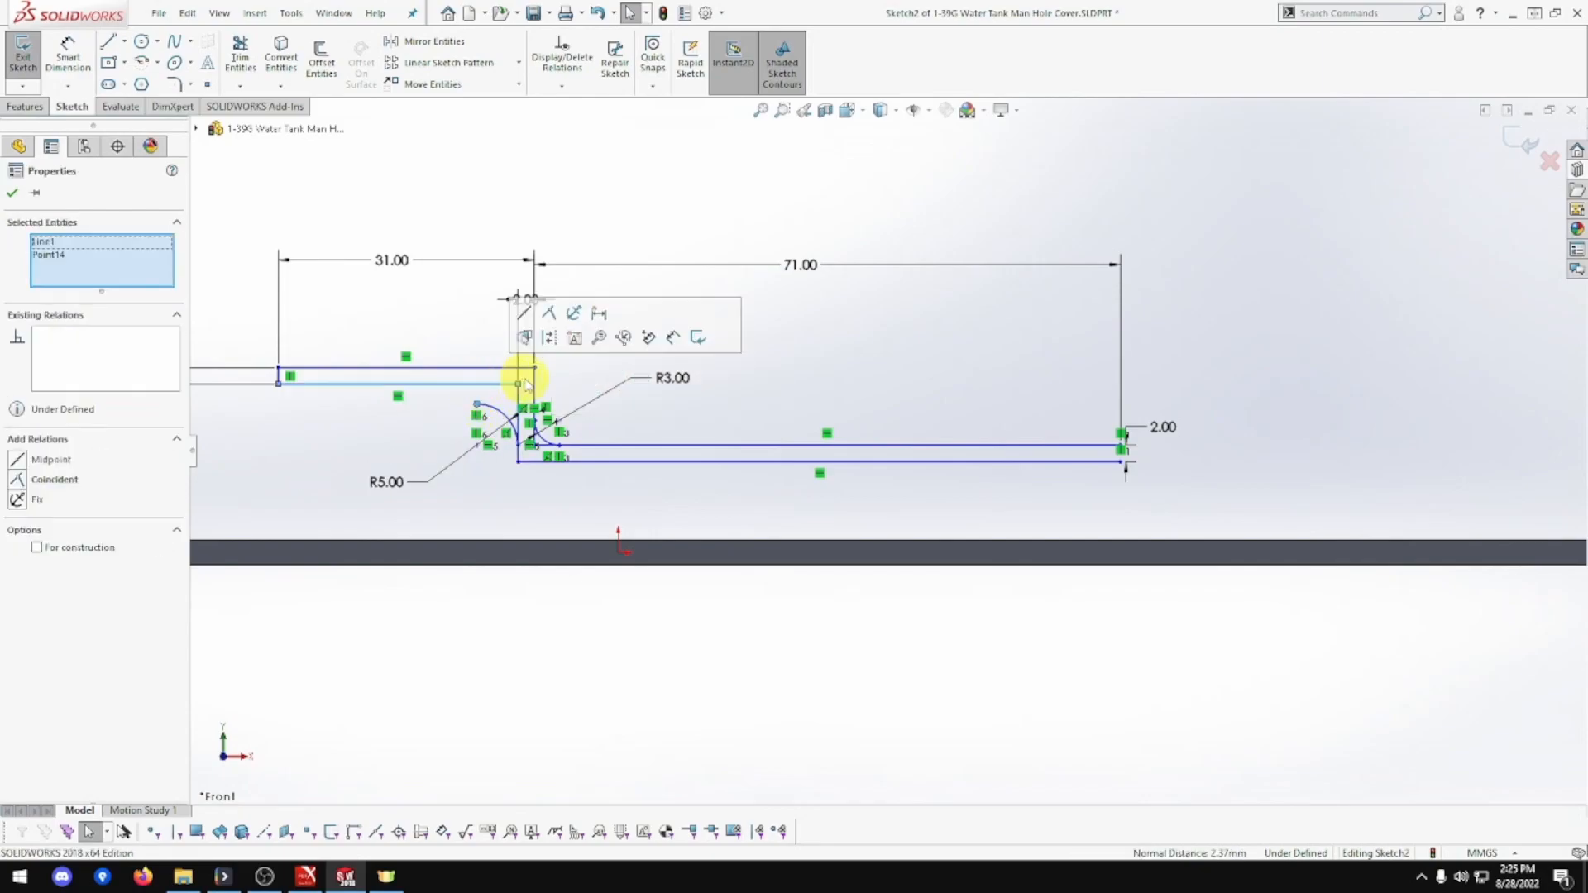
pyautogui.click(548, 313)
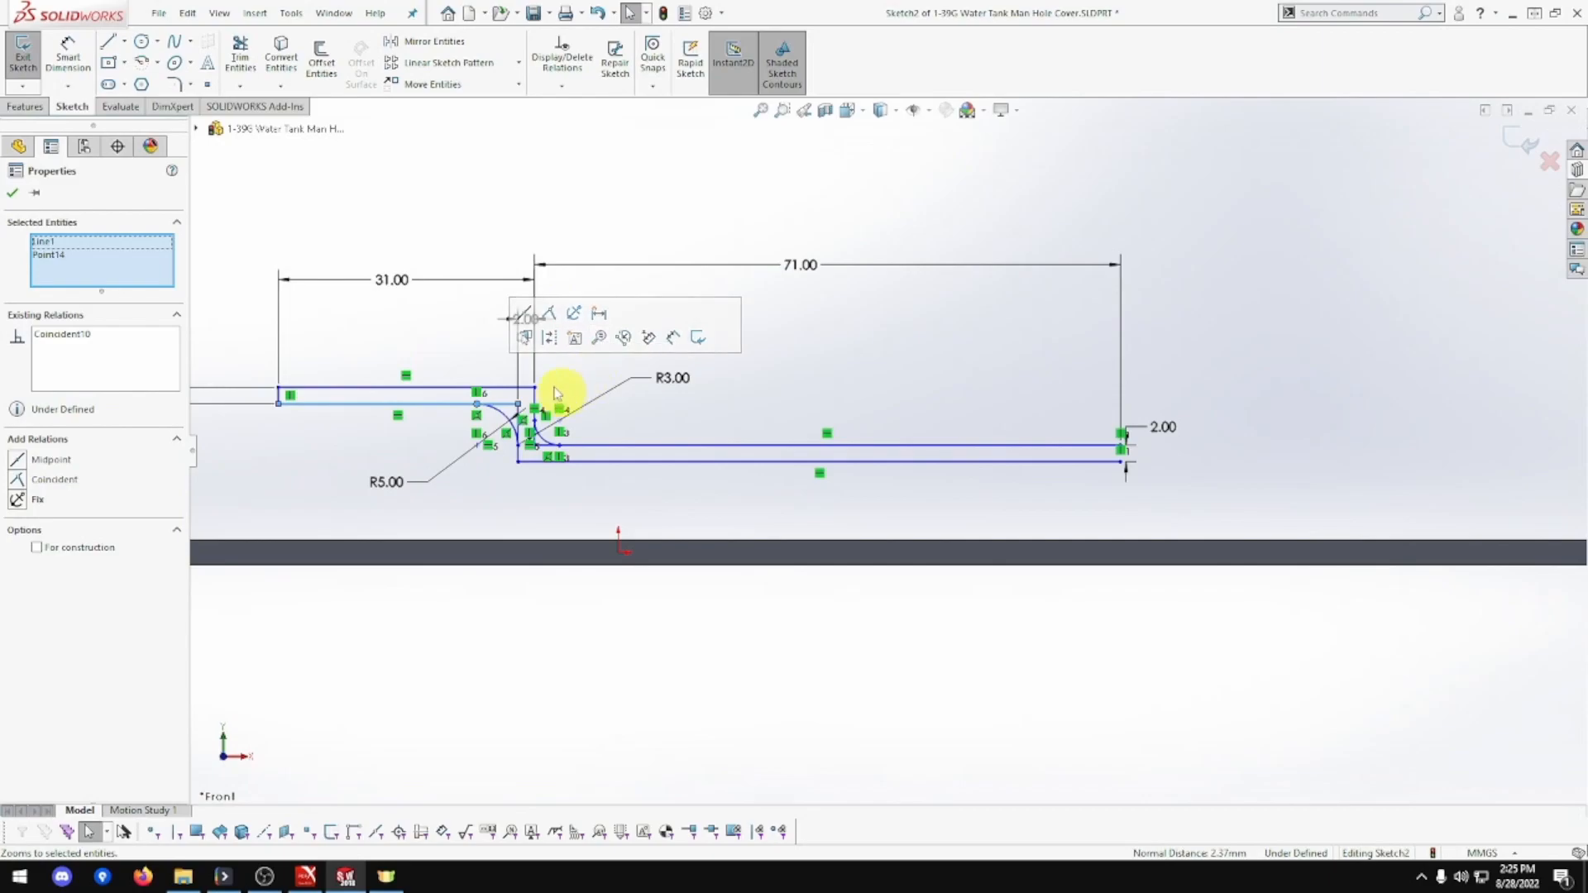
pyautogui.click(395, 224)
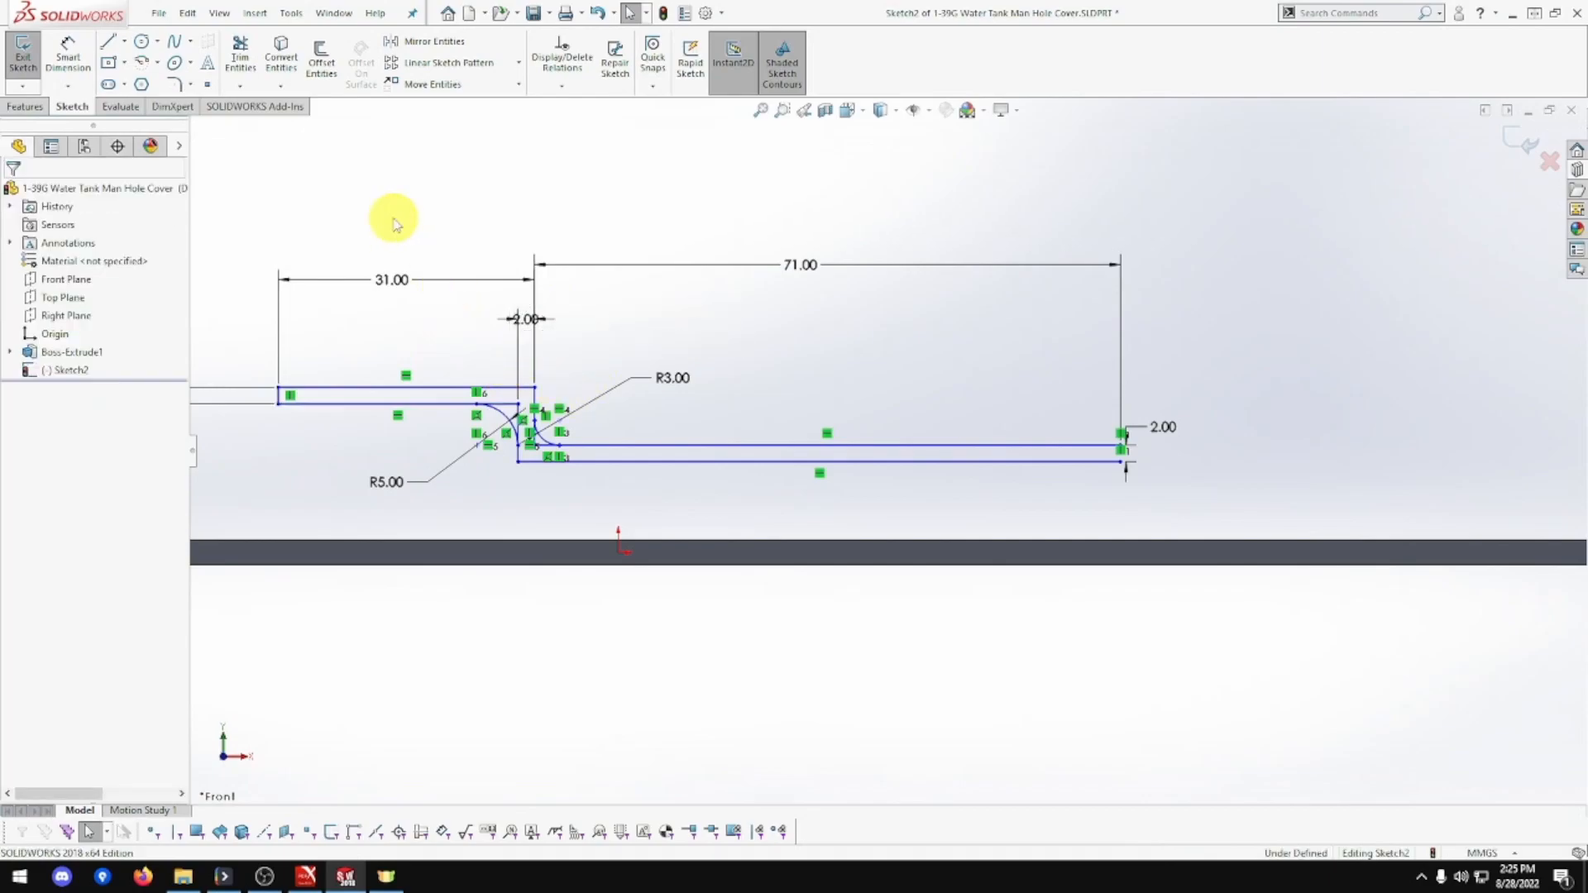
# Trim away the square corner segments outside the 3 mm and 5 mm arcs with Power trim.
pyautogui.click(239, 65)
pyautogui.scroll(-2, 529, 418)
pyautogui.moveTo(576, 471)
pyautogui.mouseDown()
pyautogui.moveTo(568, 432)
pyautogui.moveTo(513, 419)
pyautogui.moveTo(521, 397)
pyautogui.moveTo(545, 424)
pyautogui.moveTo(550, 397)
pyautogui.mouseUp()
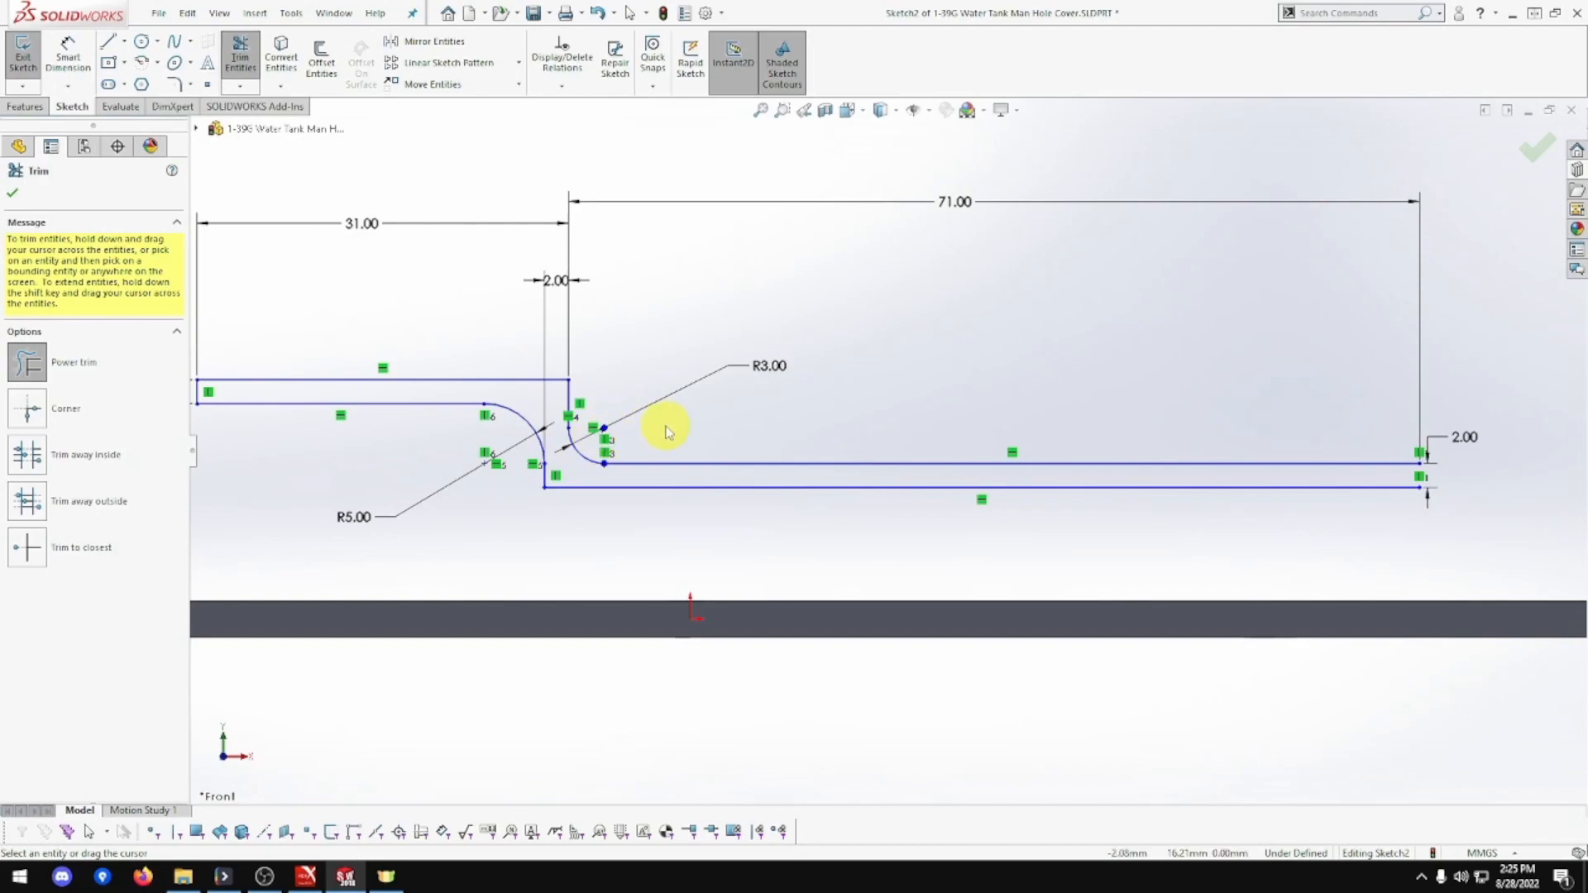
# Undo the corner trimming and the coincident relations that attached both arcs to the profile.
pyautogui.hotkey('ctrl', 'z')
pyautogui.hotkey('ctrl', 'z')
pyautogui.hotkey('ctrl', 'z')
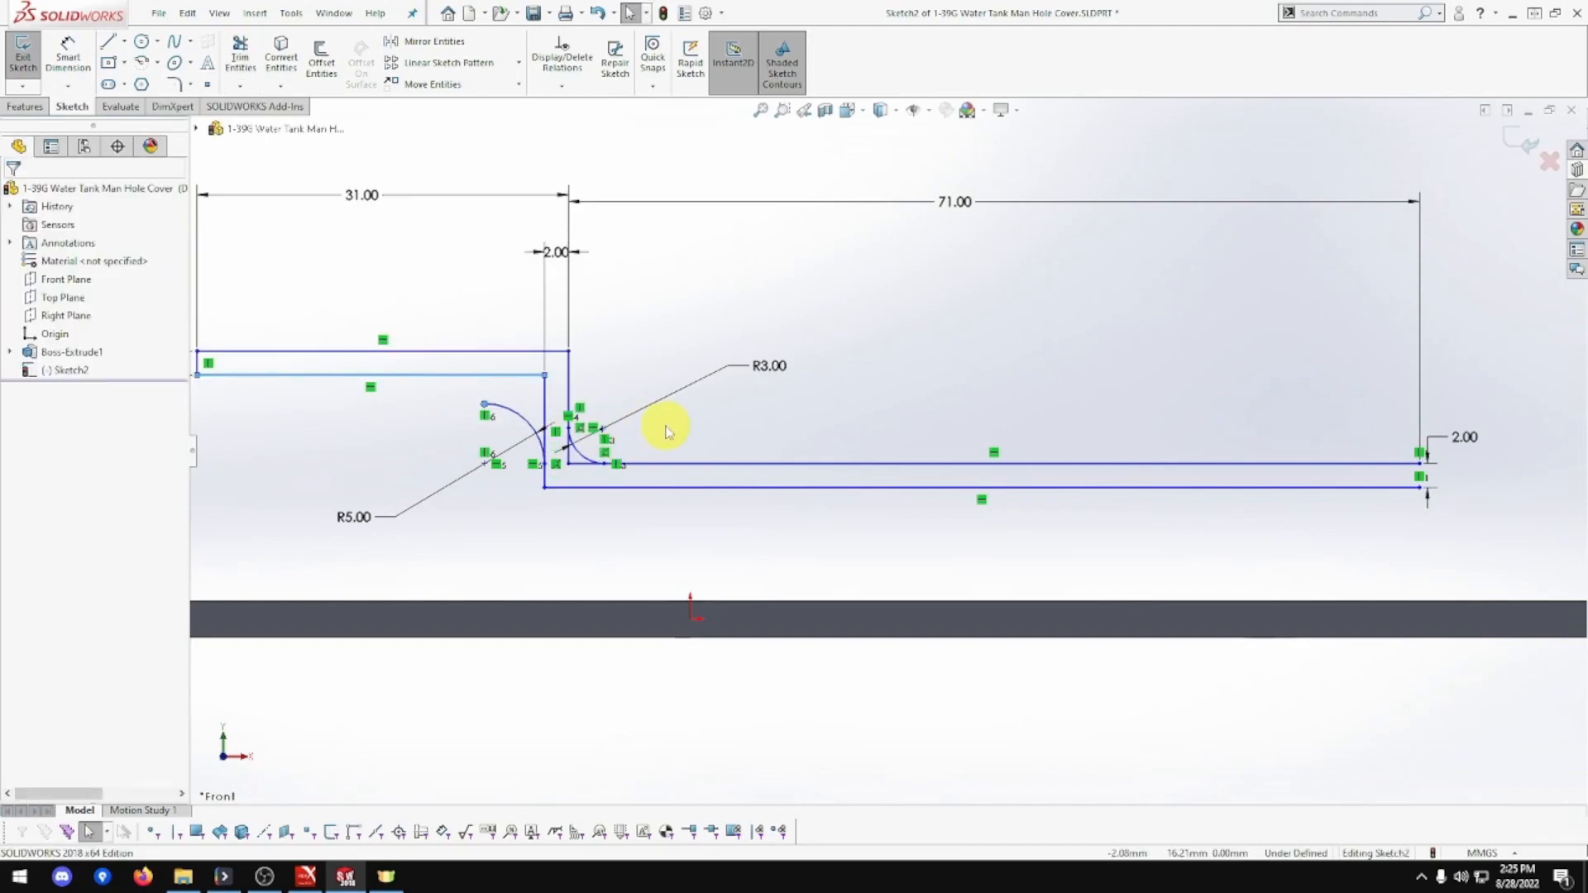
pyautogui.hotkey('ctrl', 'z')
pyautogui.hotkey('ctrl', 'z')
pyautogui.hotkey('ctrl', 'z')
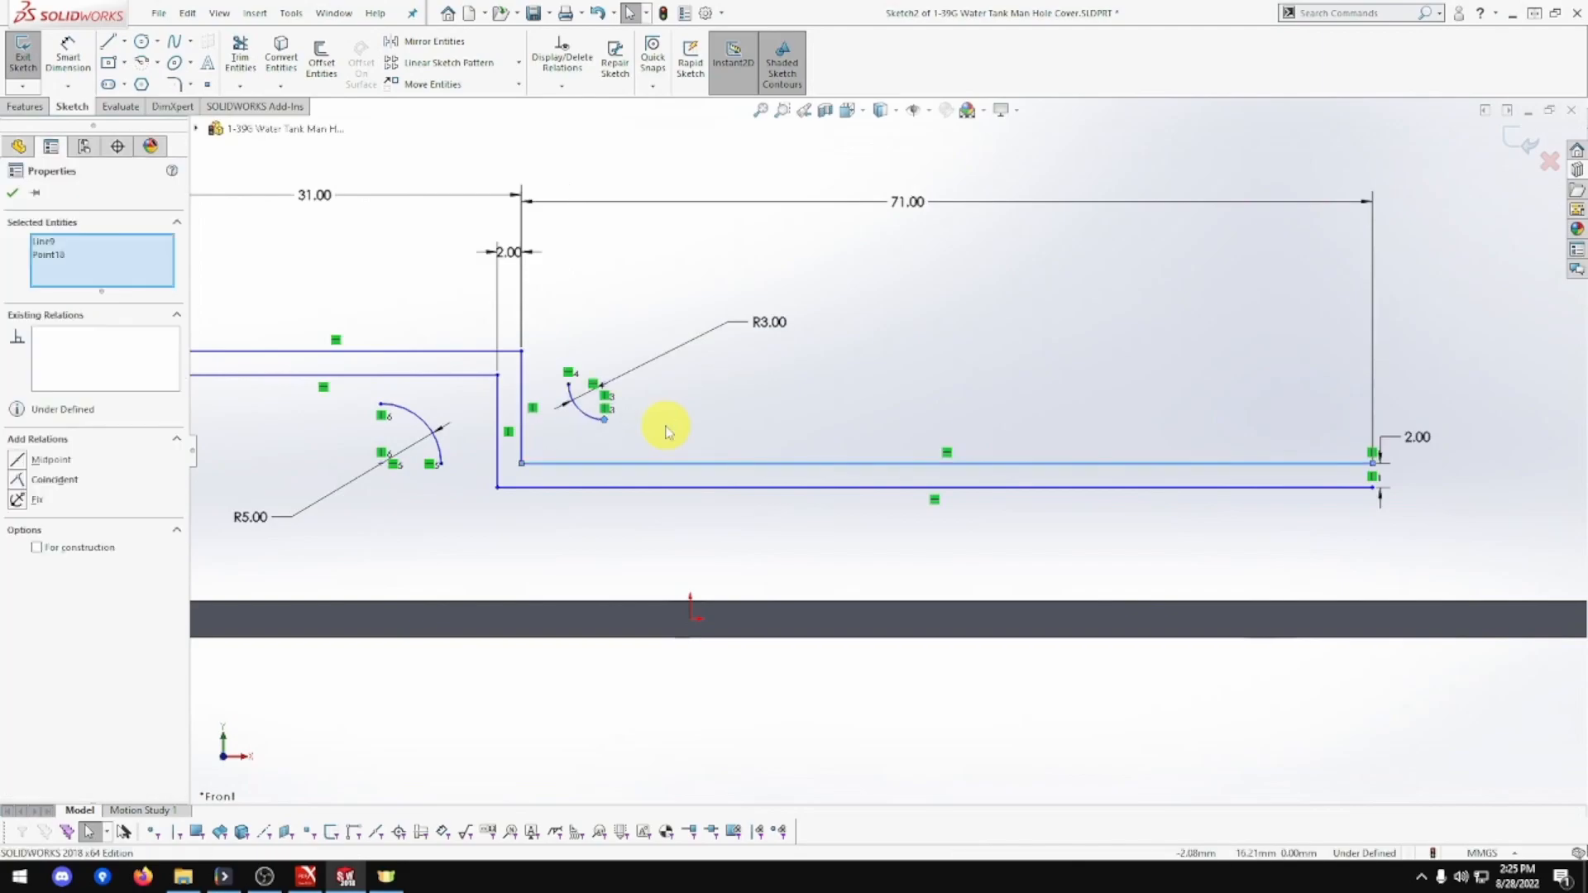
# Delete the 3 mm and 5 mm arcs together with their radius dimensions.
pyautogui.click(668, 431)
pyautogui.moveTo(655, 379); pyautogui.dragTo(561, 433)
pyautogui.press('Delete')
pyautogui.moveTo(465, 405); pyautogui.dragTo(400, 464)
pyautogui.press('Delete')
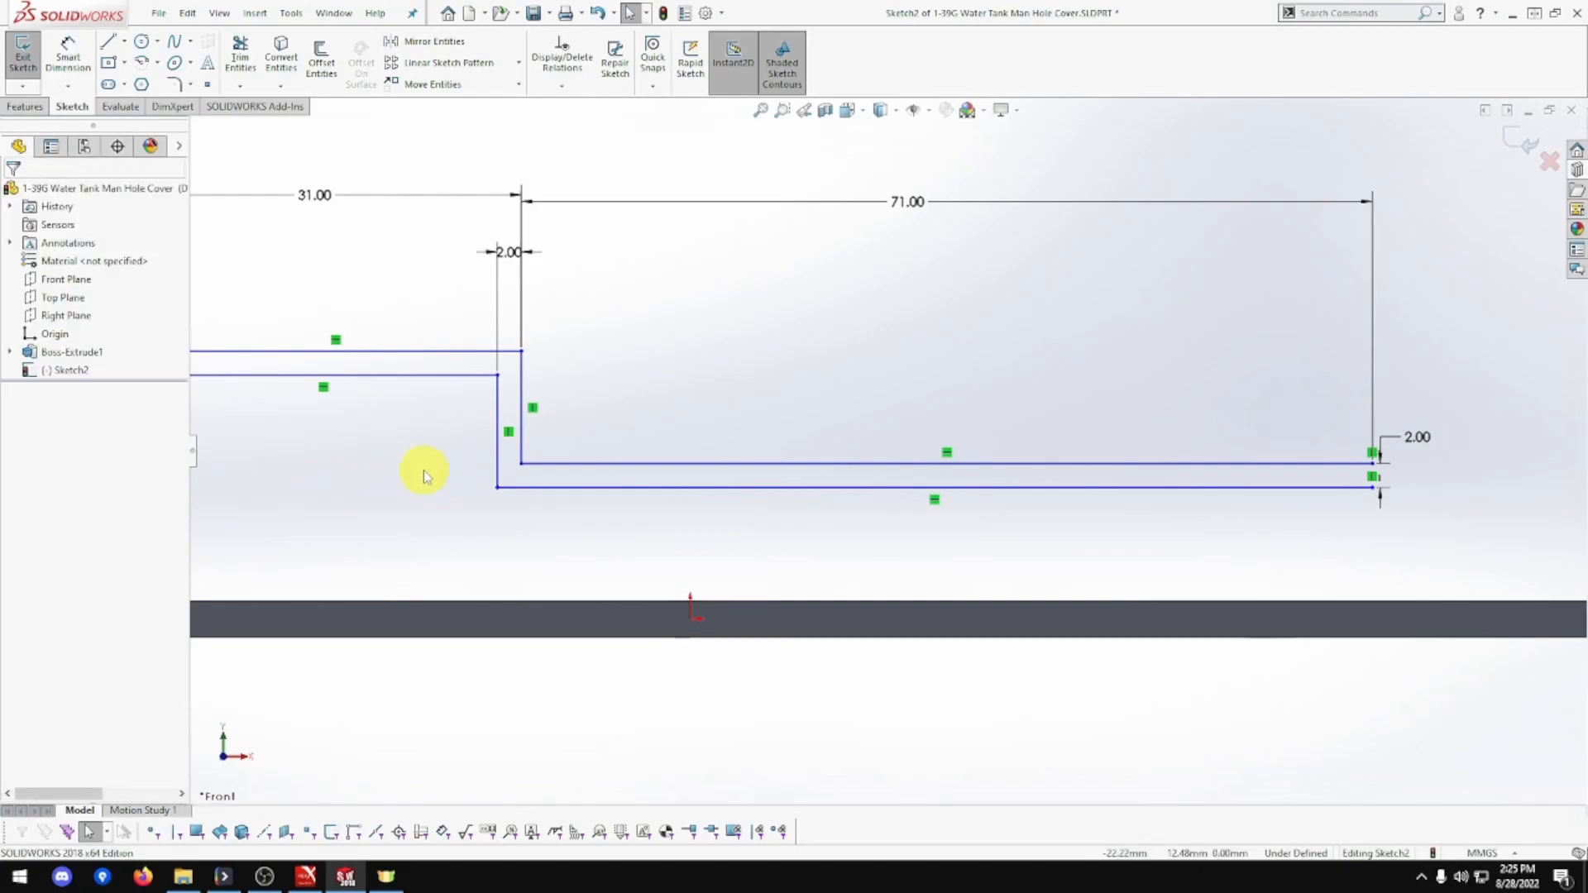
# Add a vertical relation between the base's lower right endpoint and the origin.
pyautogui.scroll(2, 424, 471)
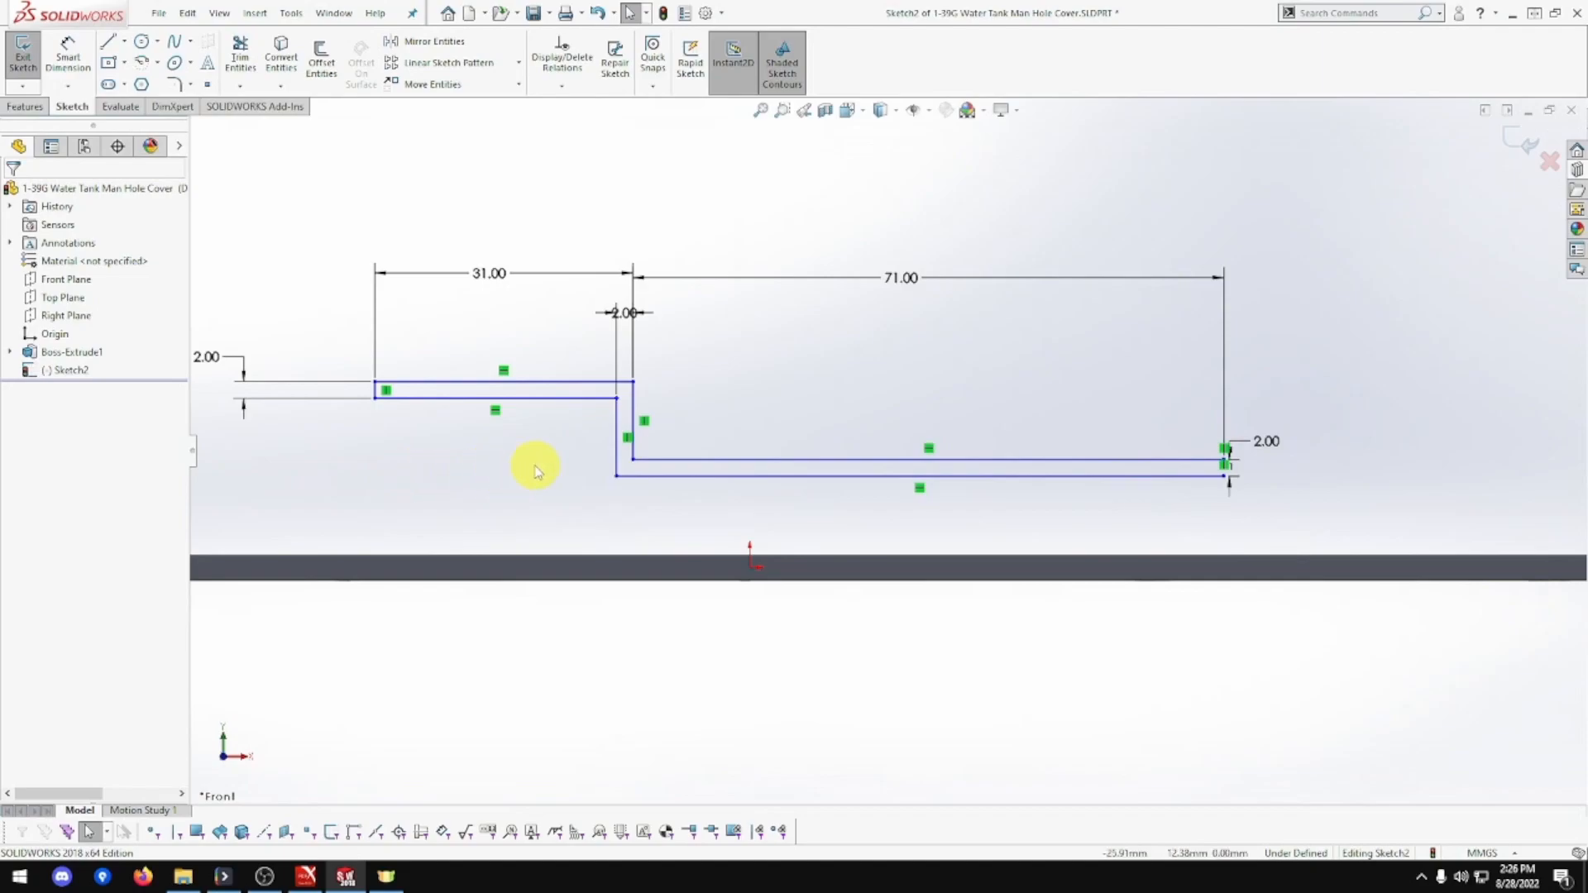
pyautogui.click(1225, 477)
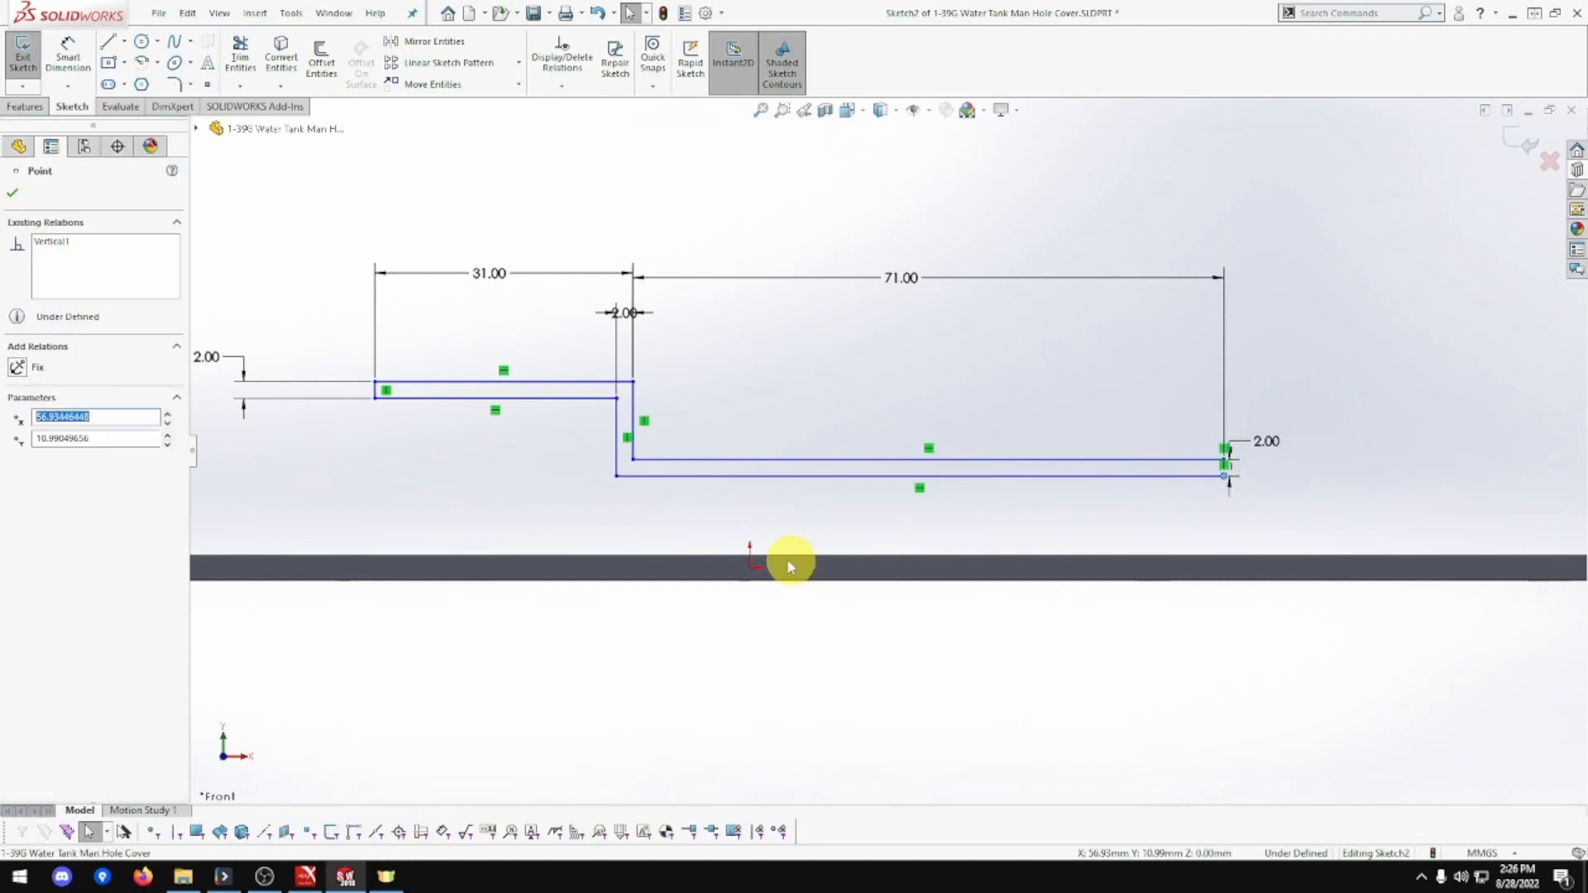
pyautogui.keyDown('ctrl'); pyautogui.click(749, 567); pyautogui.keyUp('ctrl')
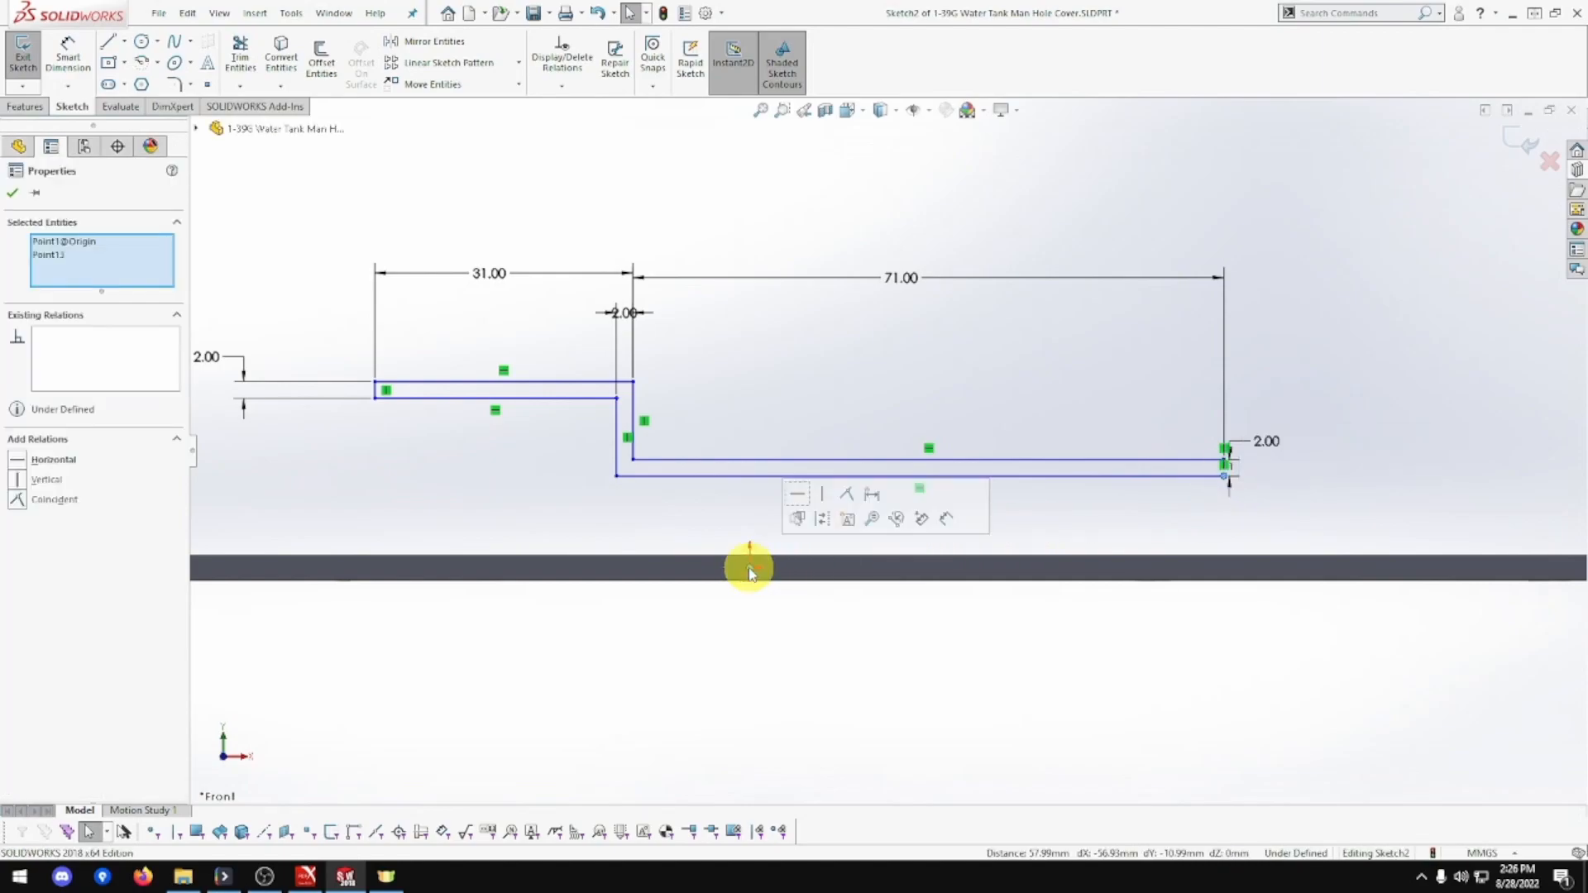
pyautogui.click(818, 495)
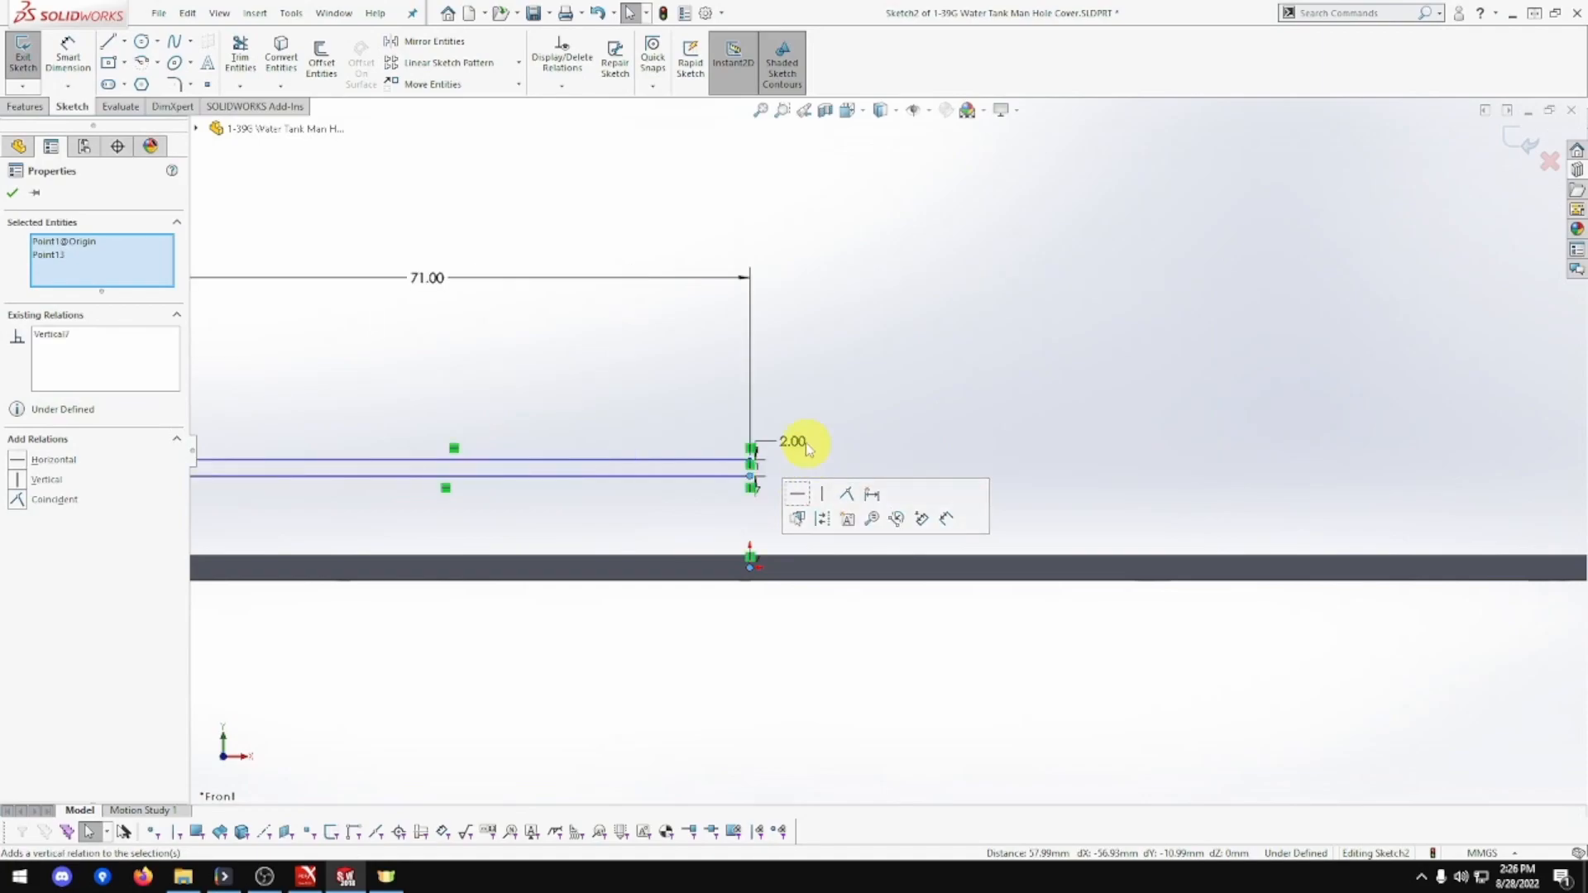
# Make the base's lower right endpoint coincident with the plate's top edge.
pyautogui.scroll(4, 806, 443)
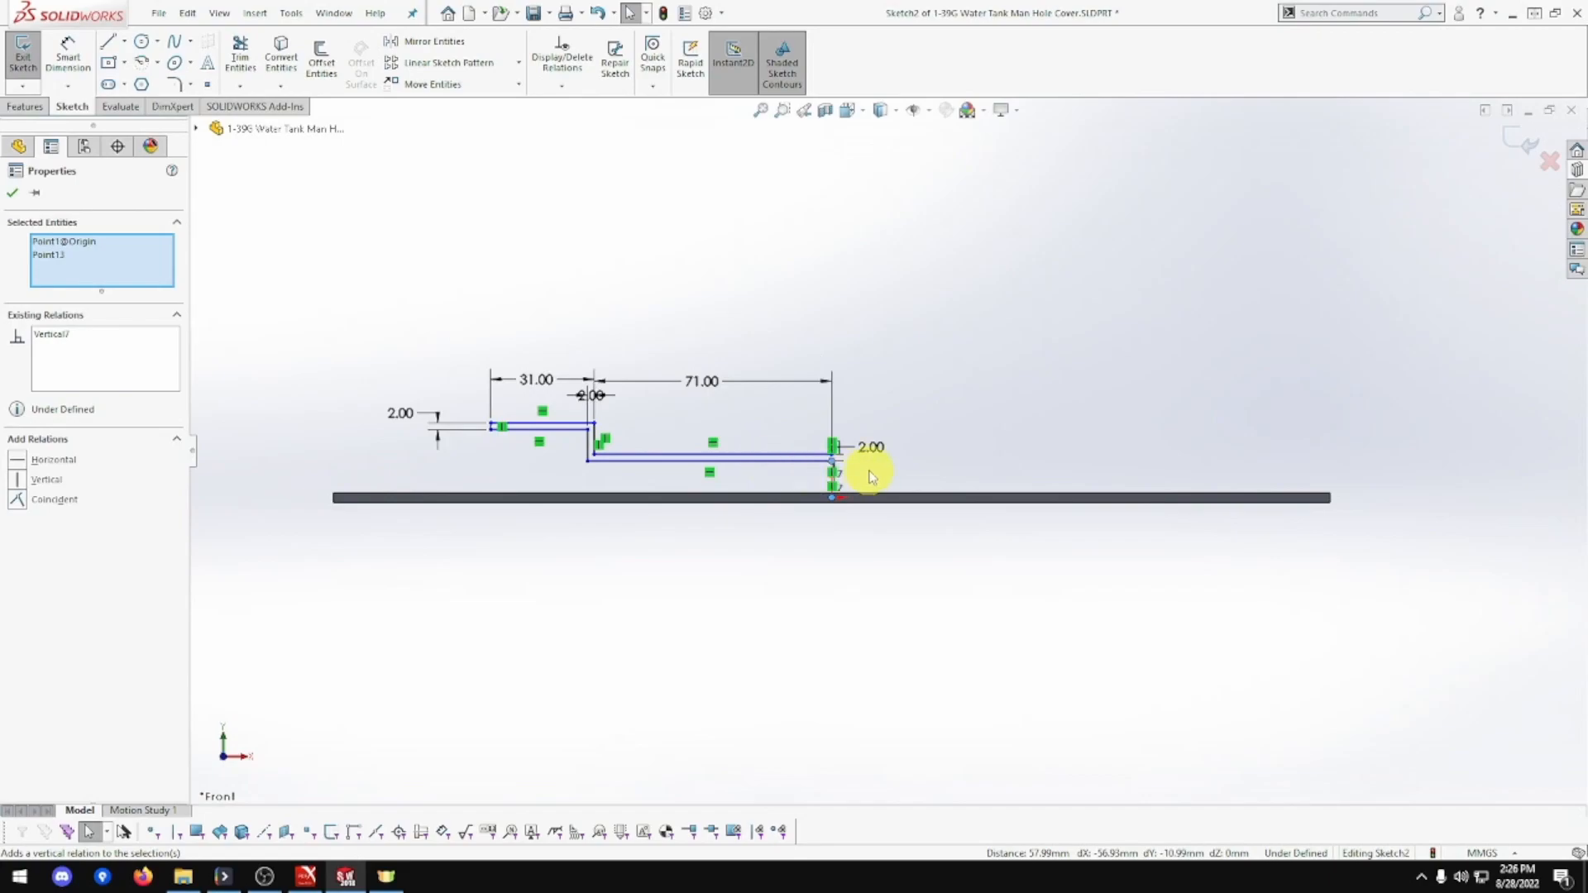
pyautogui.scroll(-3, 860, 465)
pyautogui.click(843, 452)
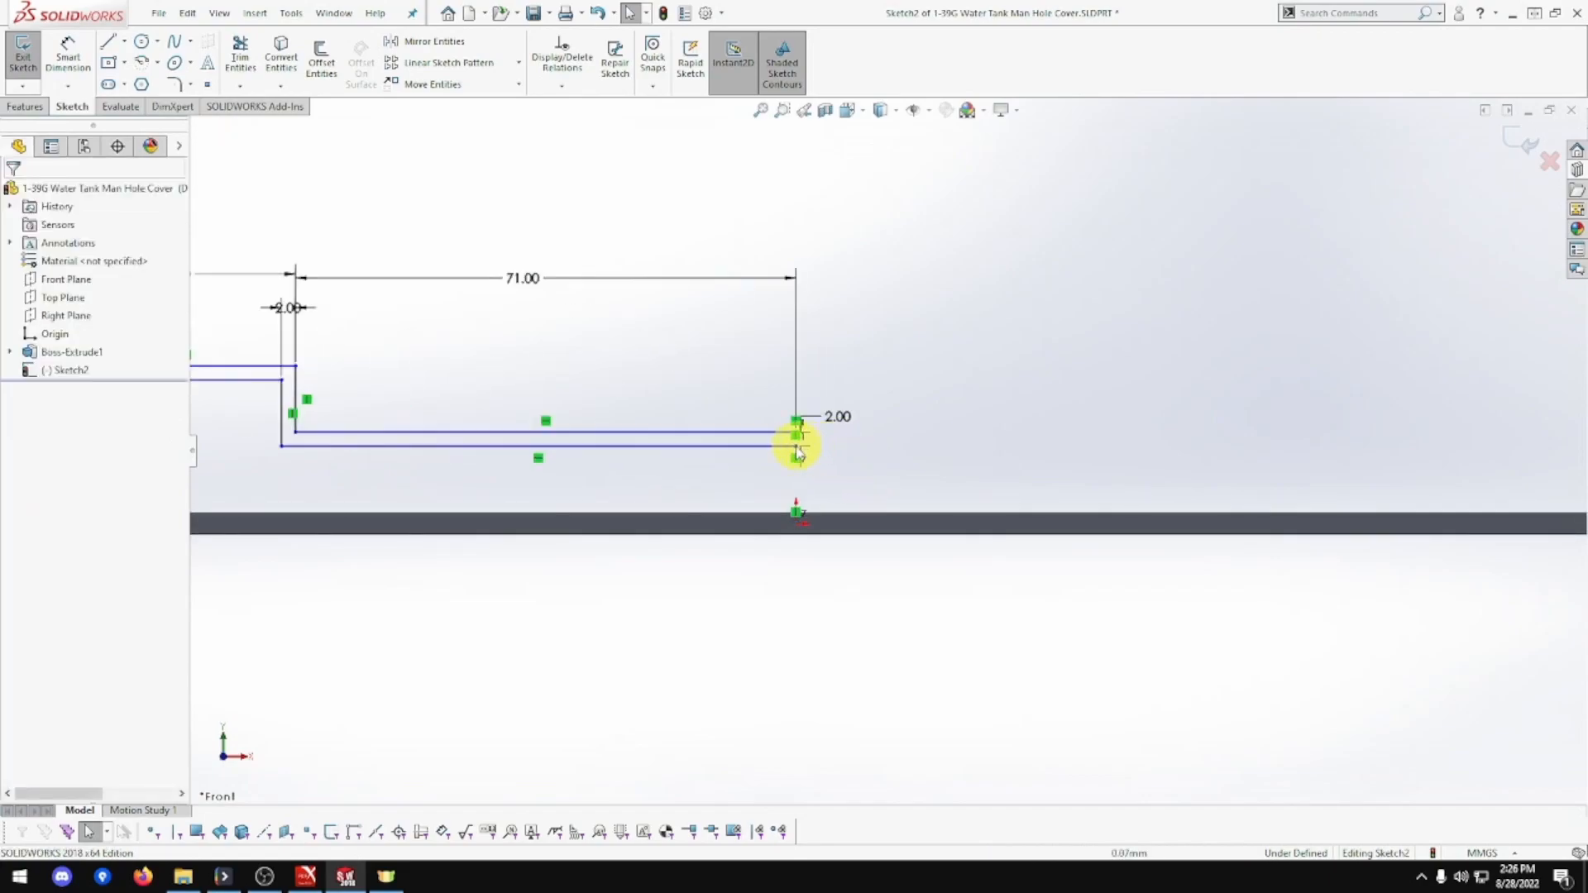
pyautogui.click(796, 447)
pyautogui.keyDown('ctrl'); pyautogui.click(829, 520); pyautogui.keyUp('ctrl')
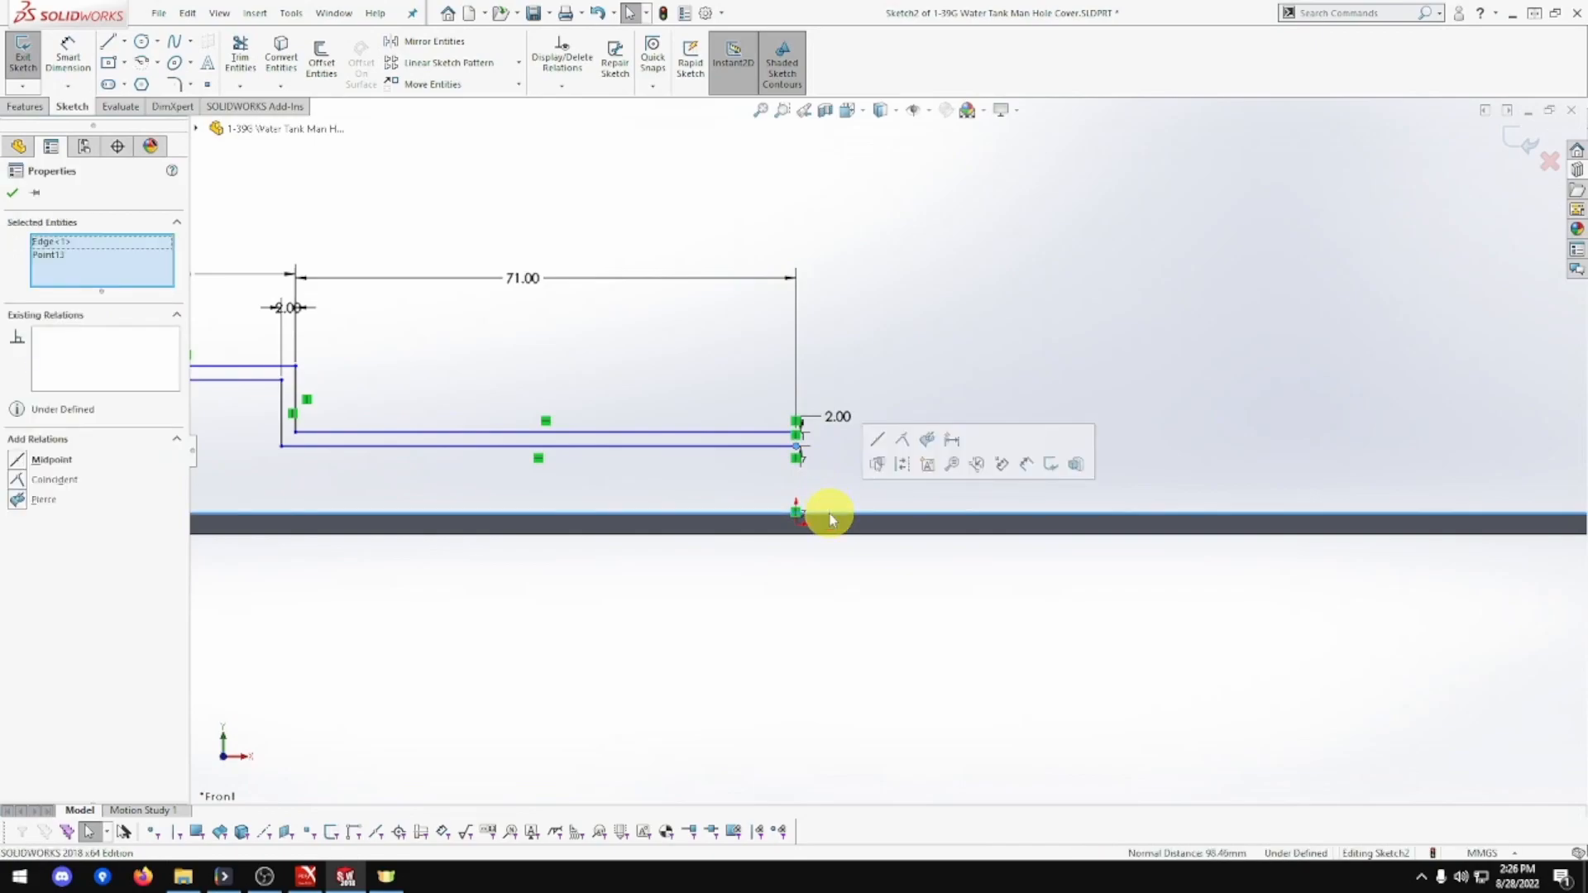
pyautogui.scroll(3, 826, 454)
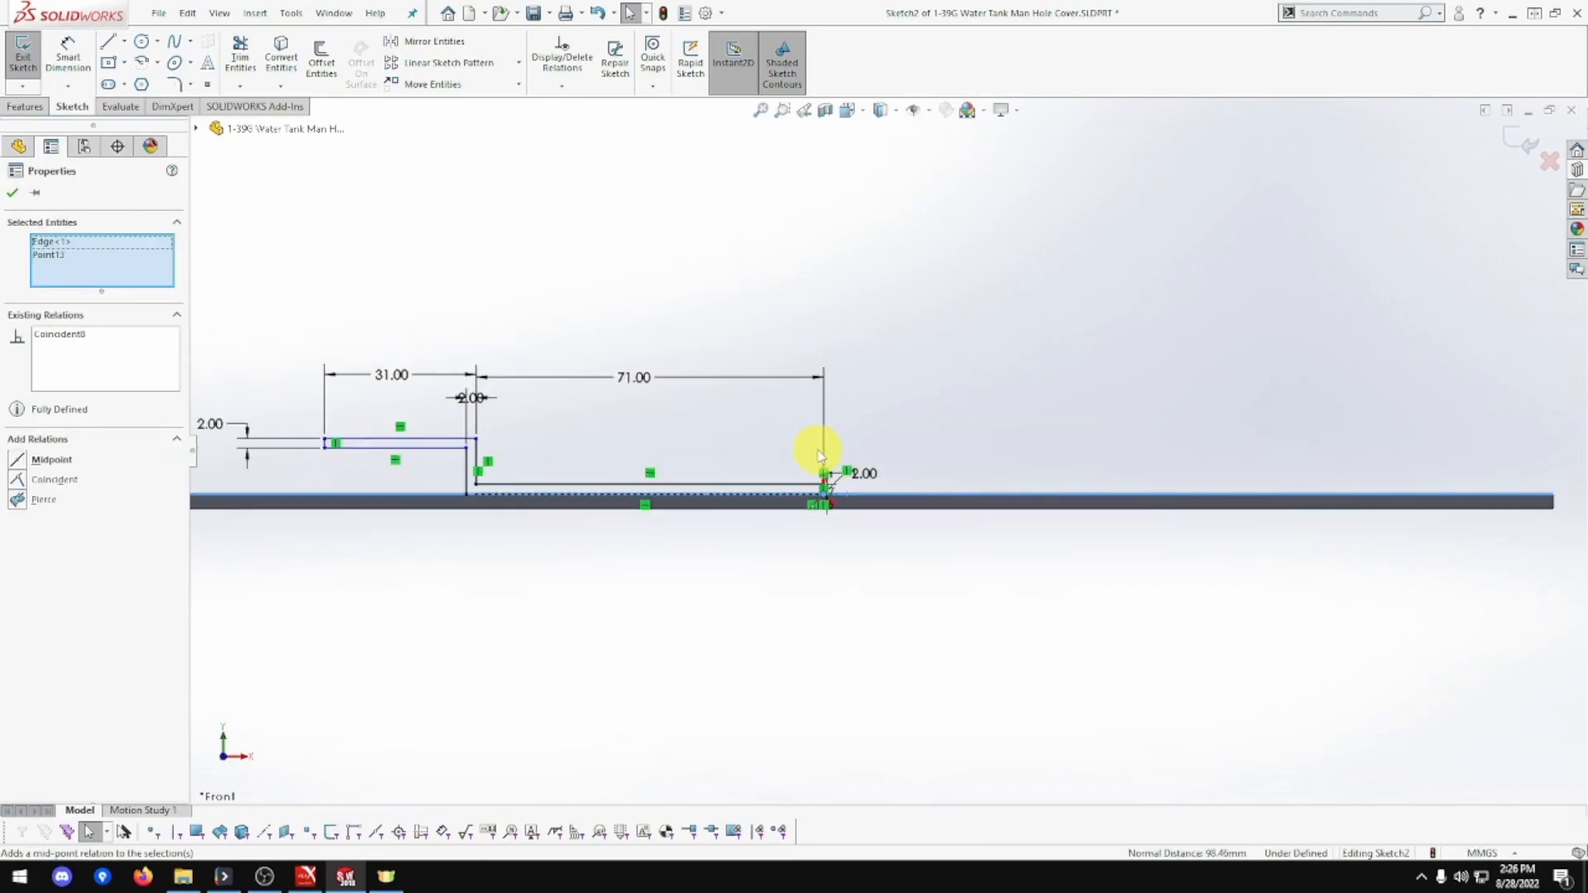
# Try moving the flange's upper right corner upward, and undo the move.
pyautogui.scroll(-2, 541, 463)
pyautogui.scroll(-1, 539, 465)
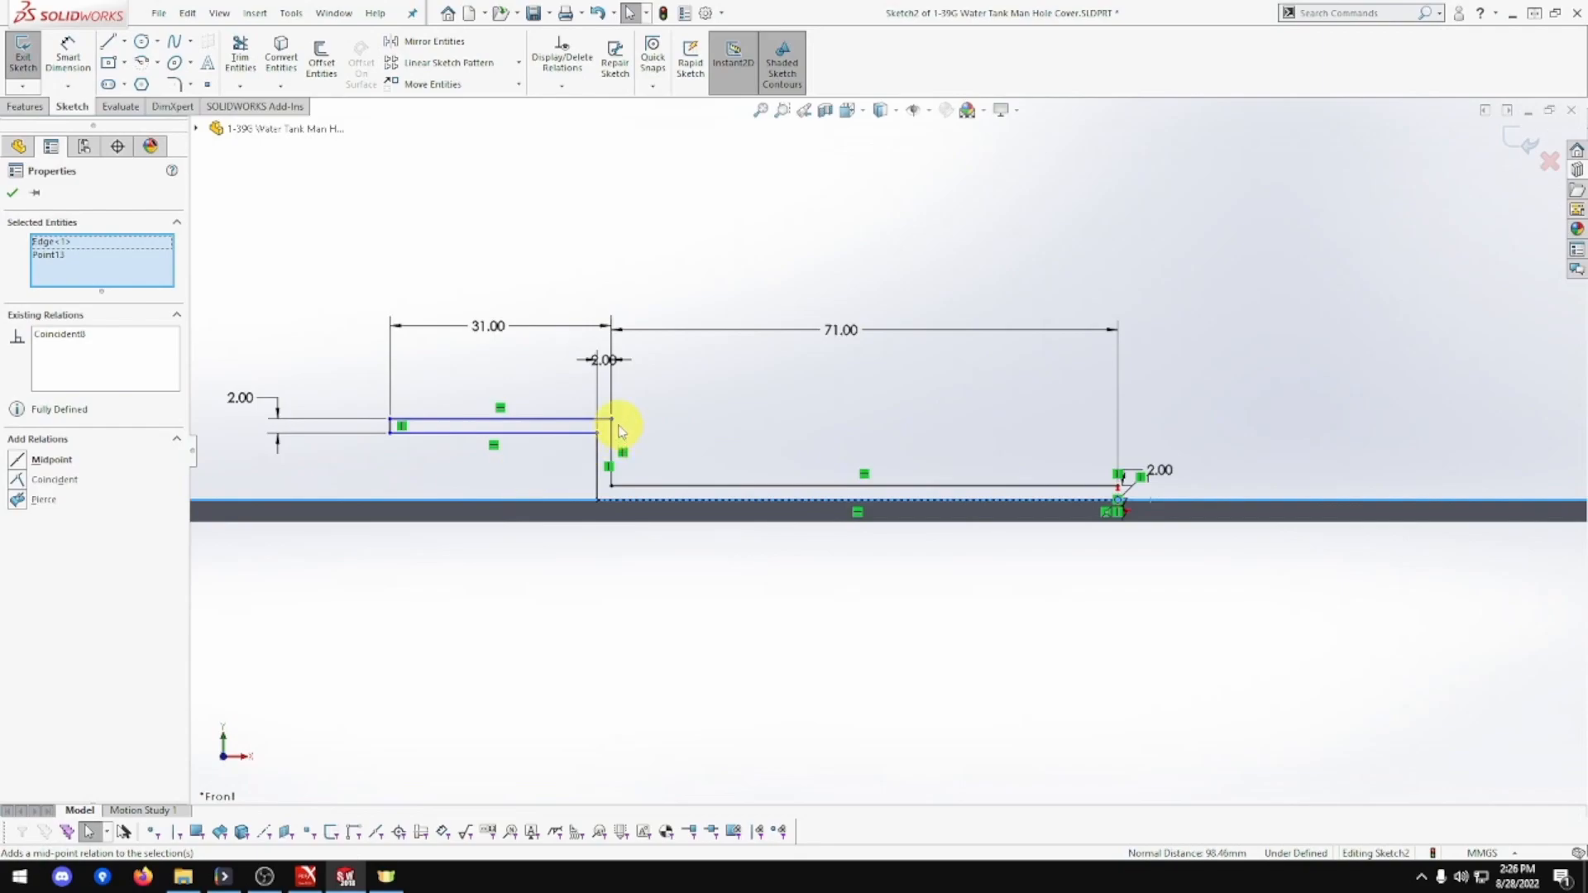
pyautogui.moveTo(613, 420)
pyautogui.mouseDown()
pyautogui.moveTo(628, 387)
pyautogui.moveTo(644, 398)
pyautogui.mouseUp()
pyautogui.hotkey('ctrl', 'z')
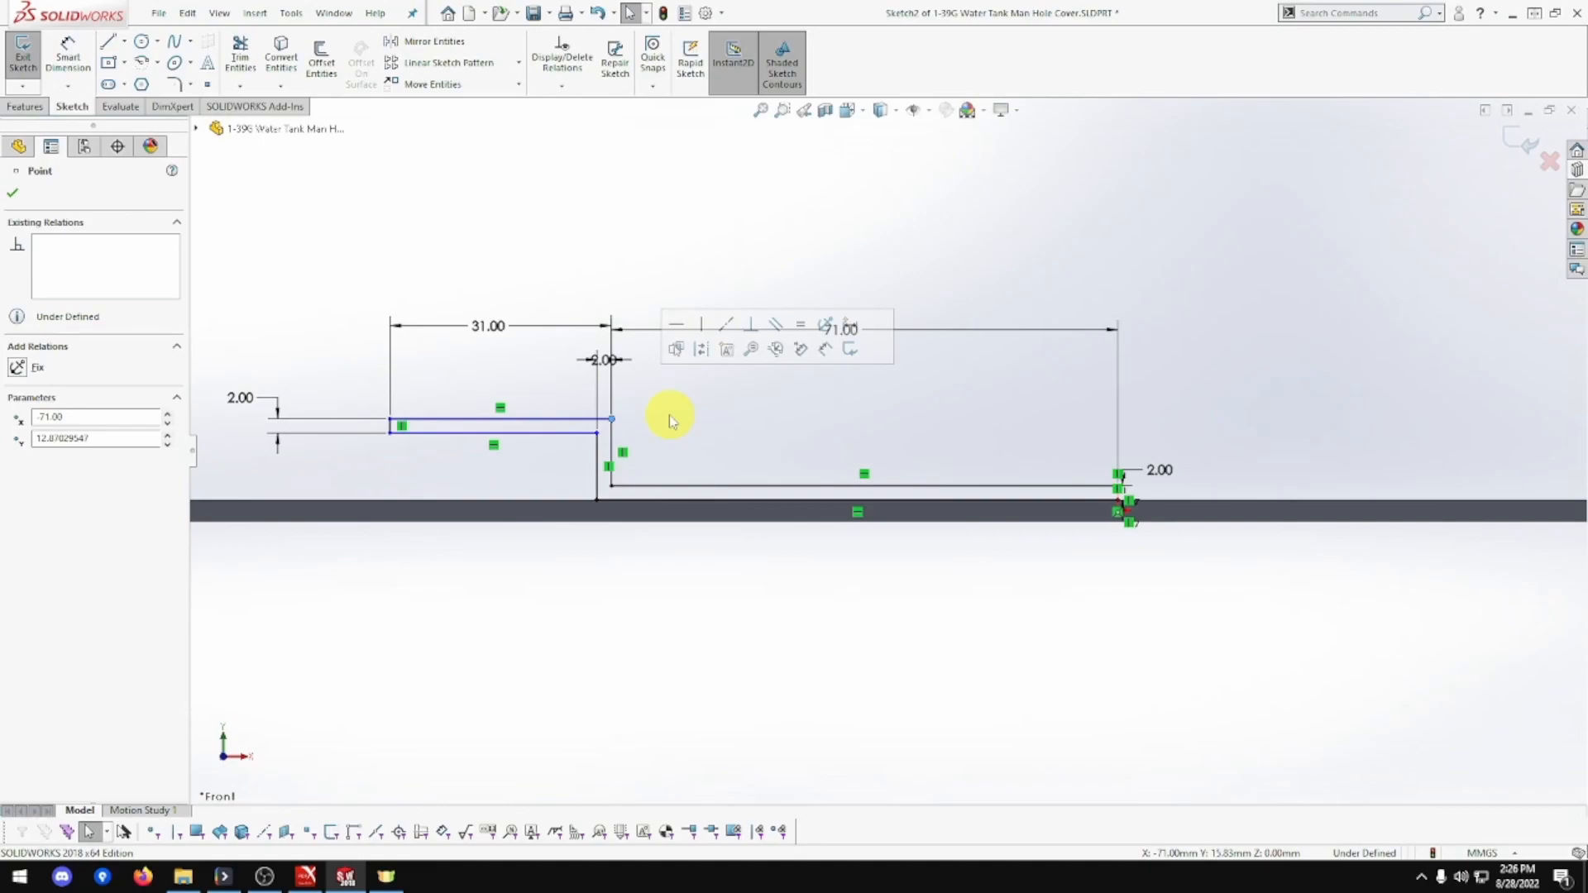
# Dimension the height from the plate's top edge to the flange's lower line and set it to 25 mm.
pyautogui.click(68, 58)
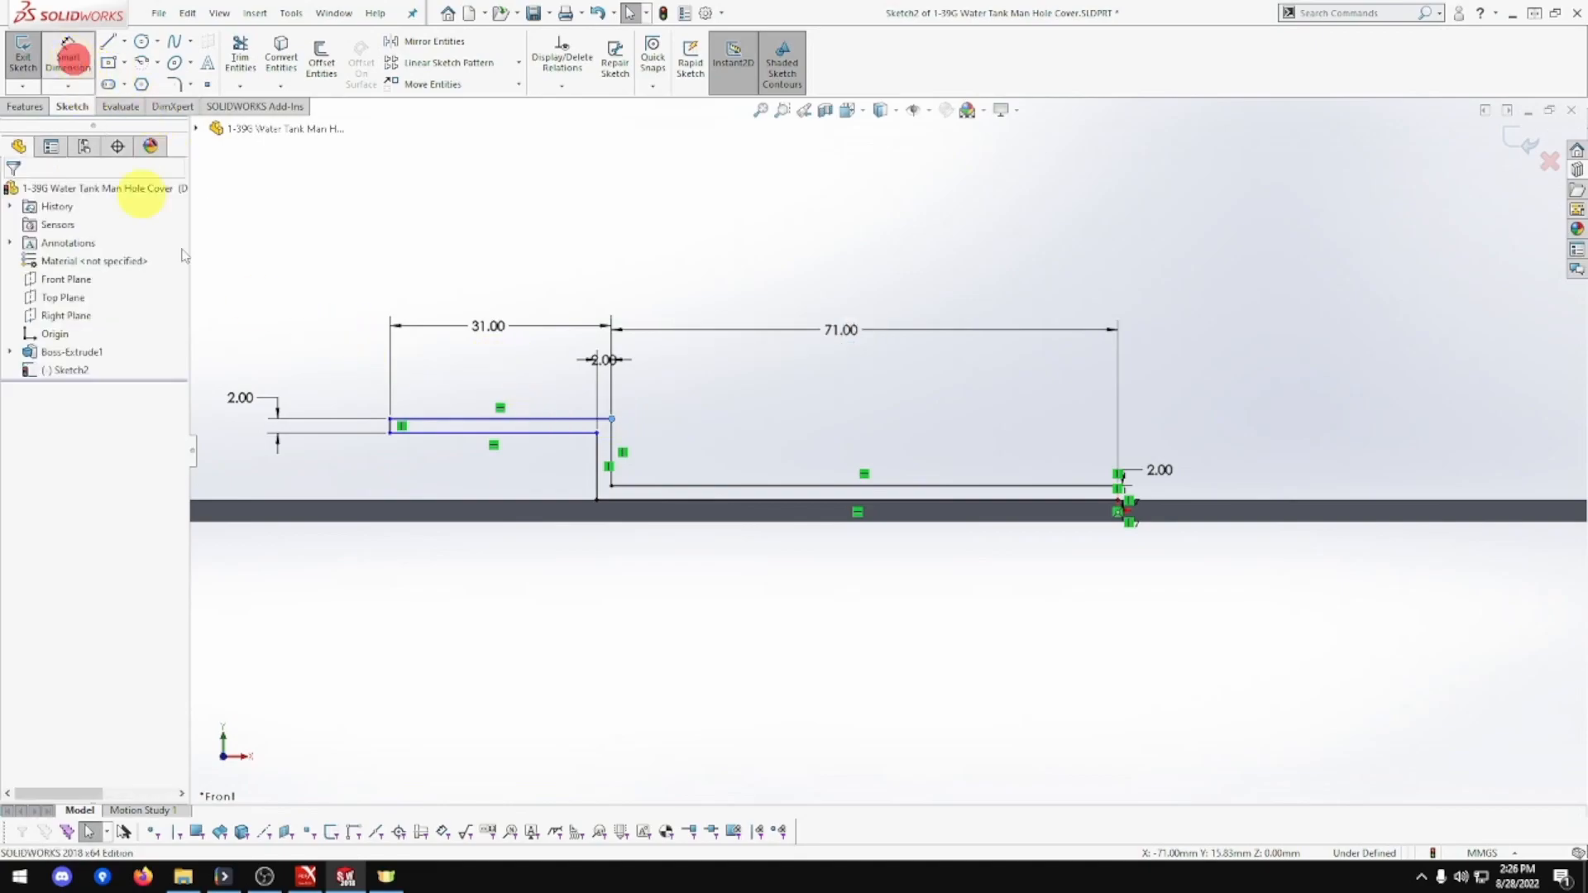
pyautogui.click(423, 432)
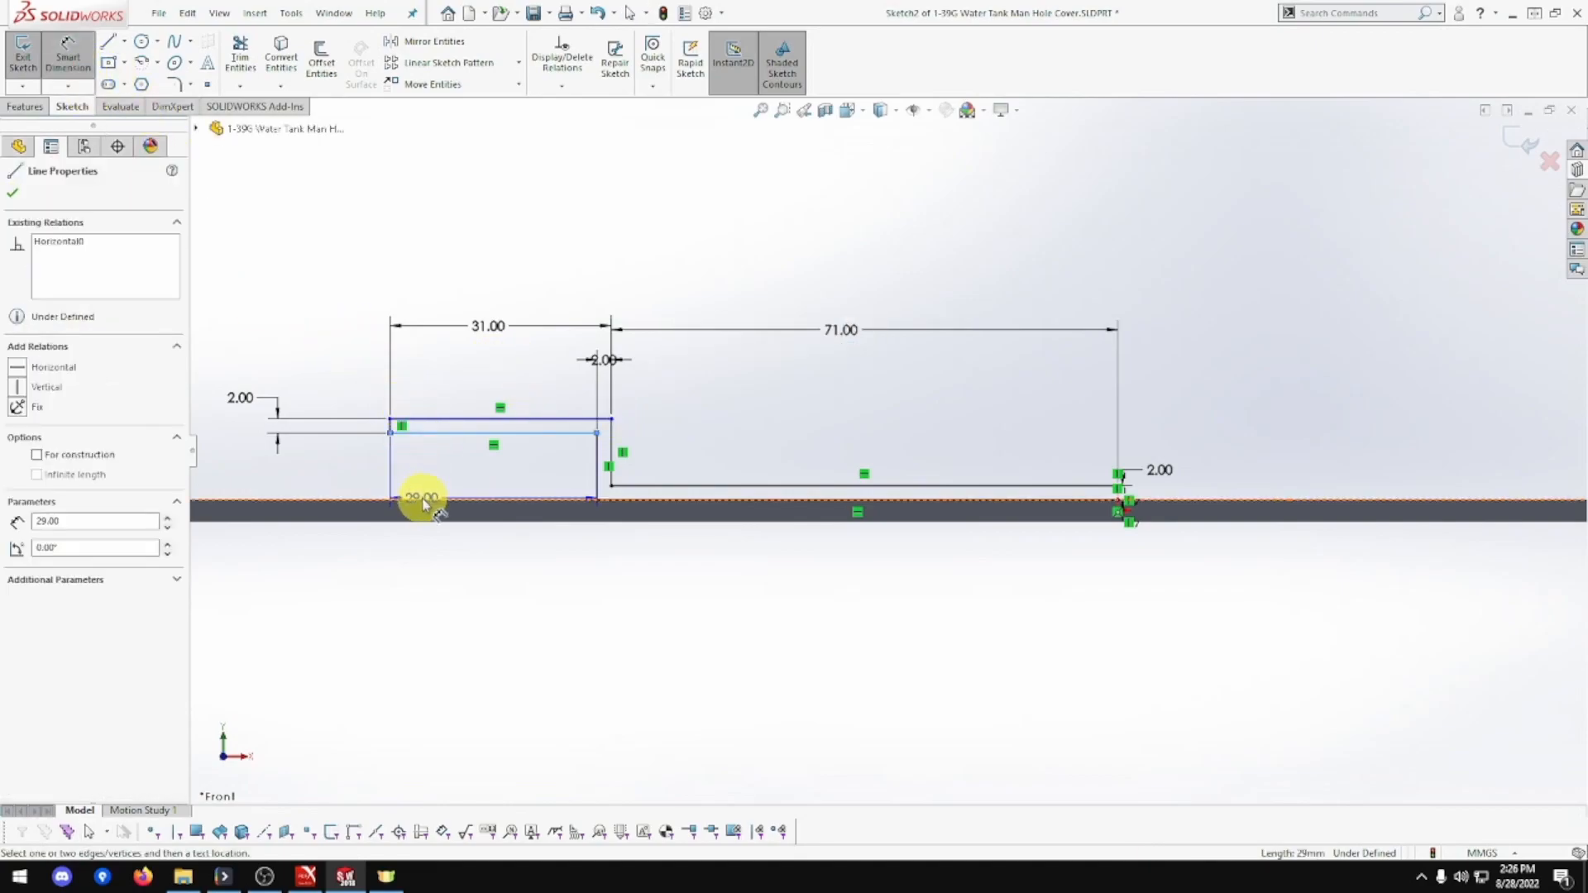
pyautogui.click(419, 499)
pyautogui.click(341, 479)
pyautogui.write('25')
pyautogui.press('Return')
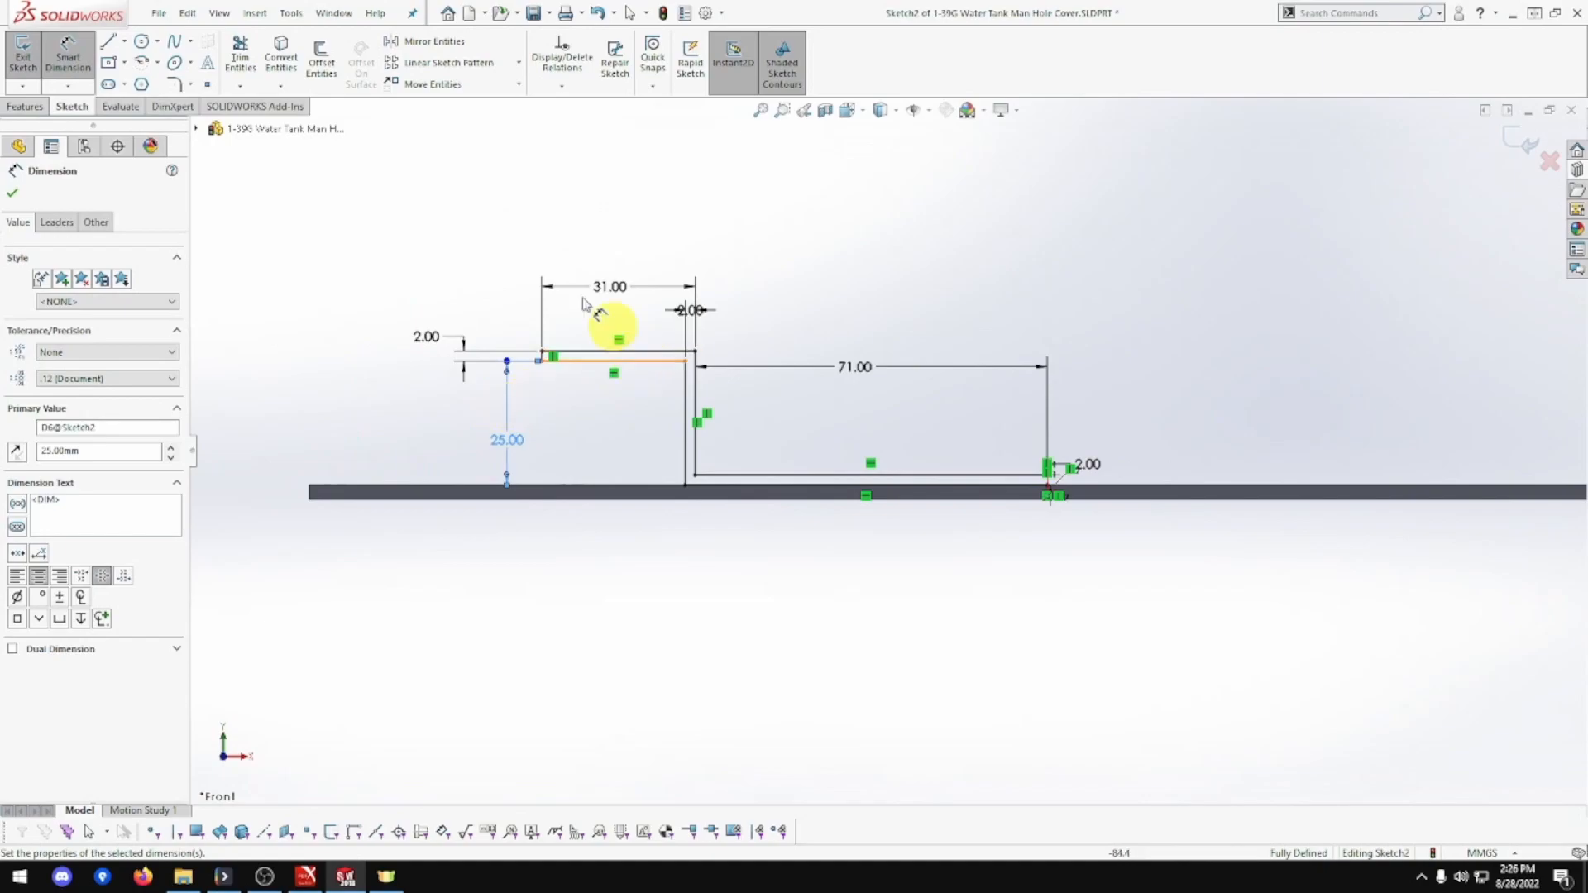
pyautogui.click(399, 229)
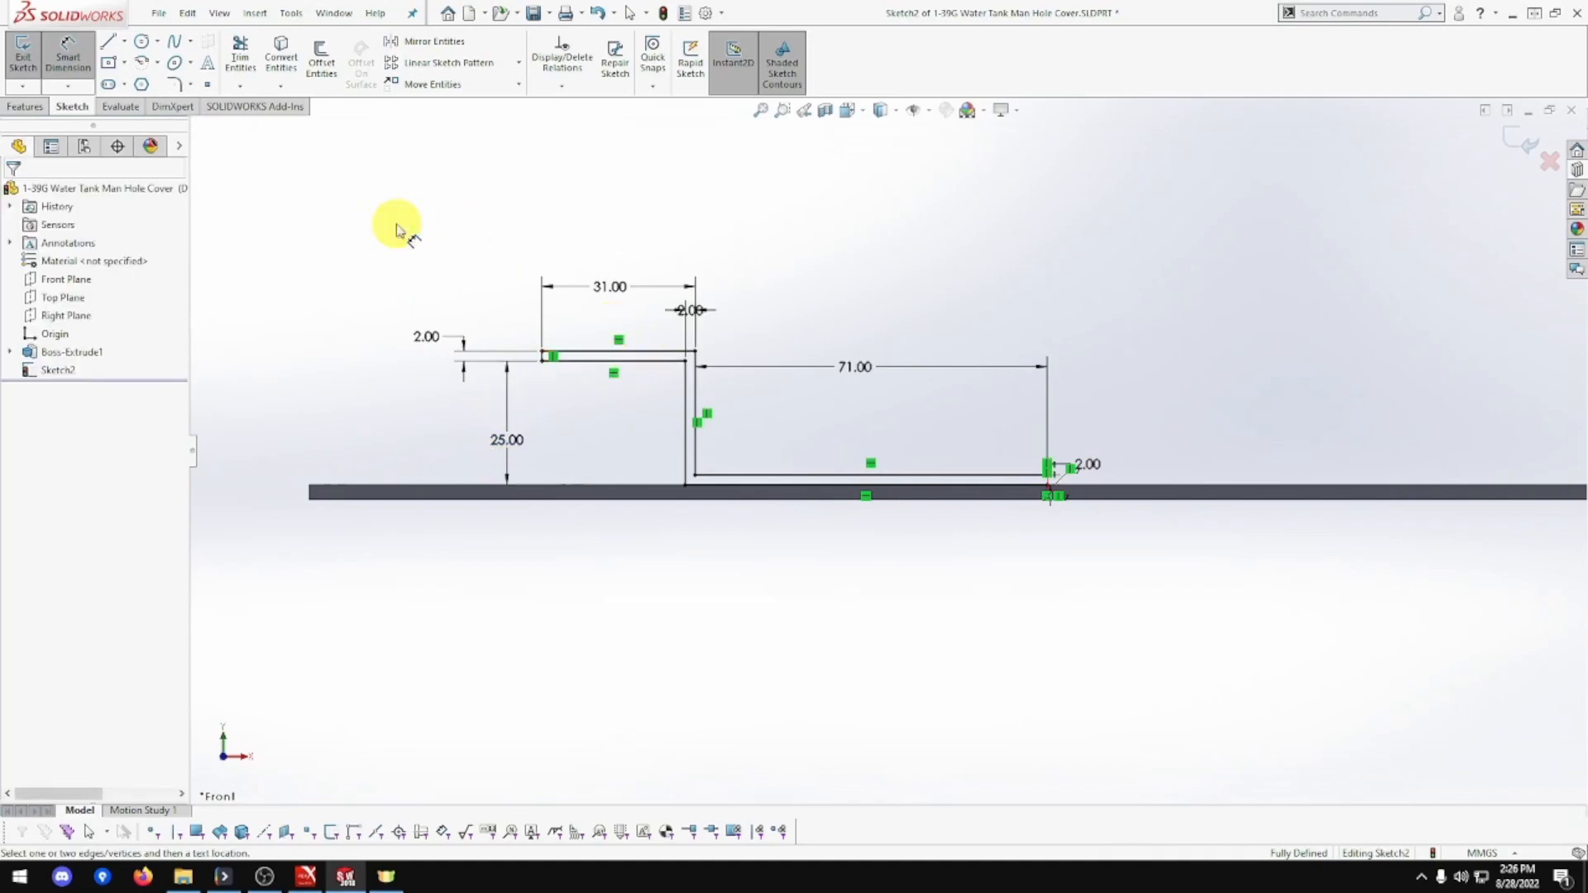
# Mirror all lines of the stepped profile about the Right Plane, keeping the original as a copy.
pyautogui.click(428, 45)
pyautogui.moveTo(454, 265); pyautogui.dragTo(1059, 486)
pyautogui.click(148, 476)
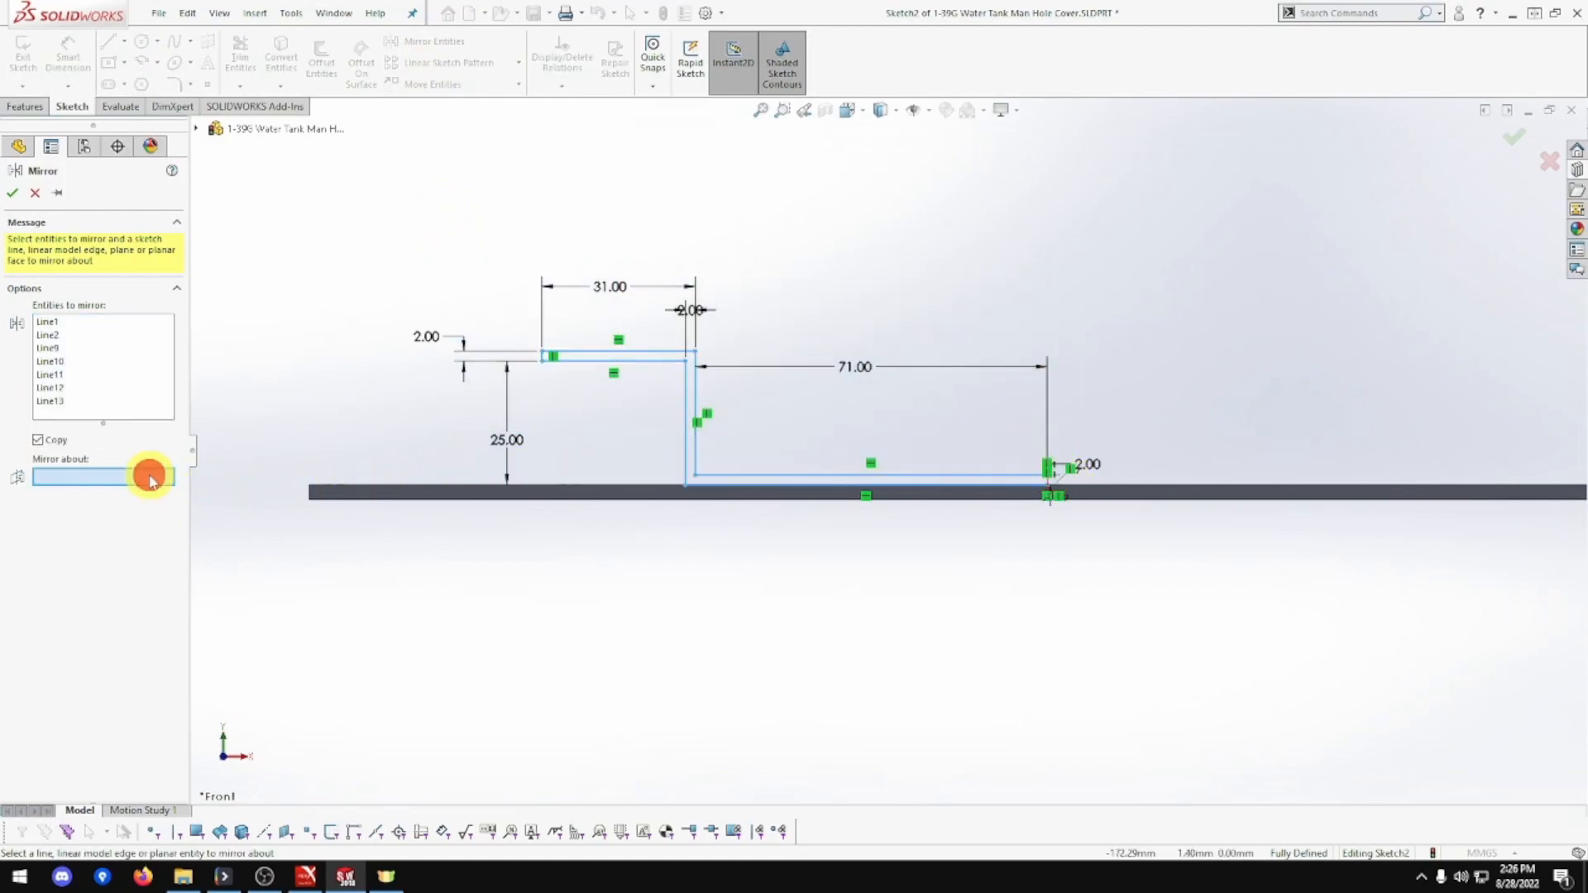
pyautogui.click(196, 129)
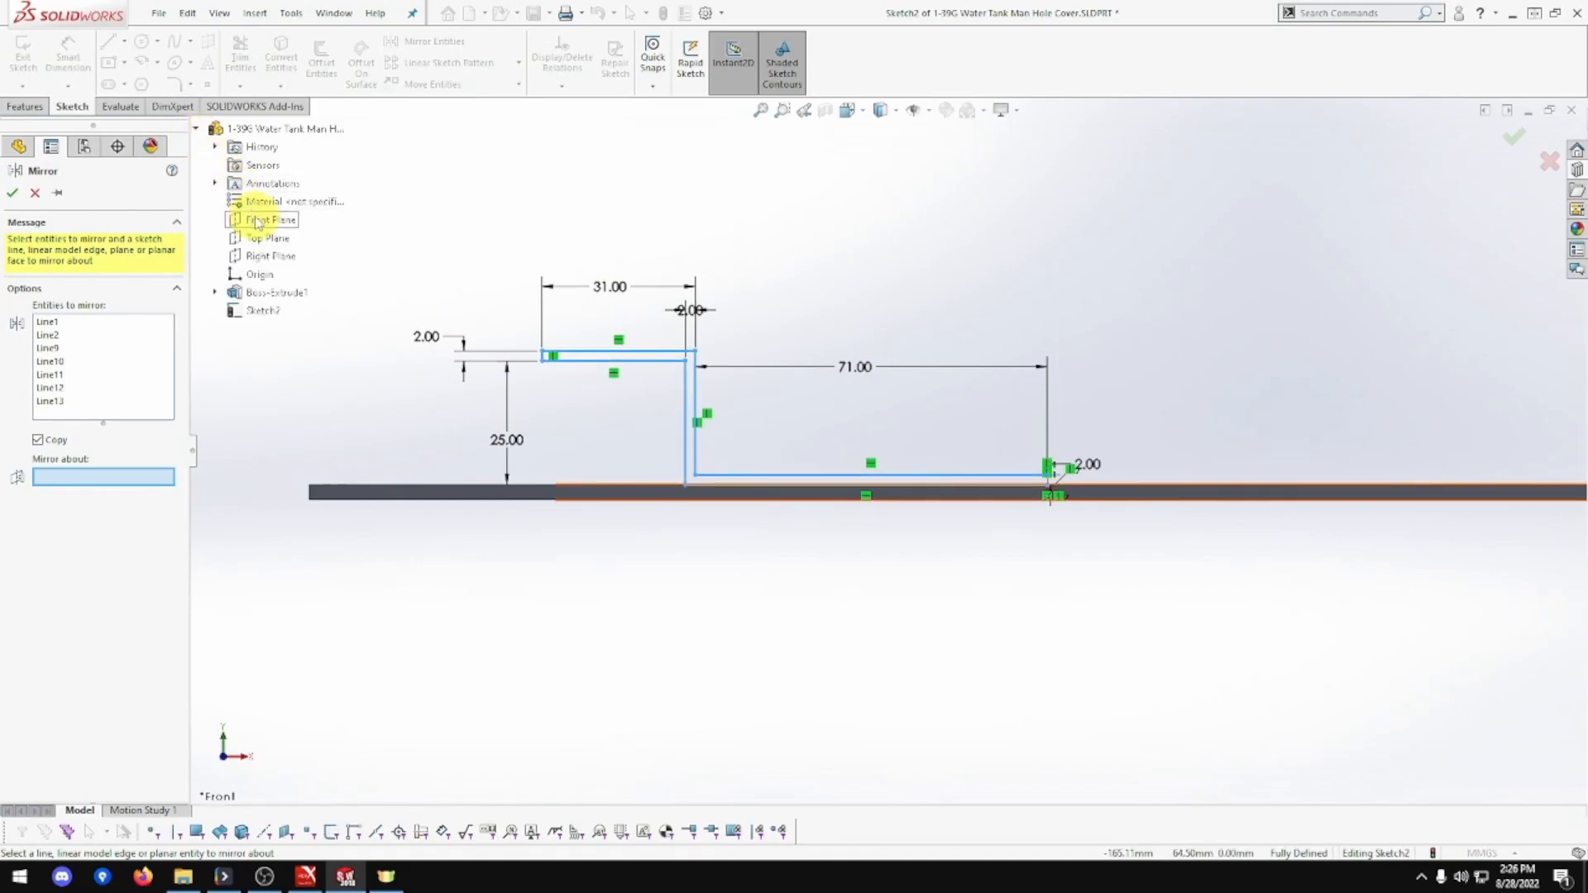
pyautogui.click(264, 258)
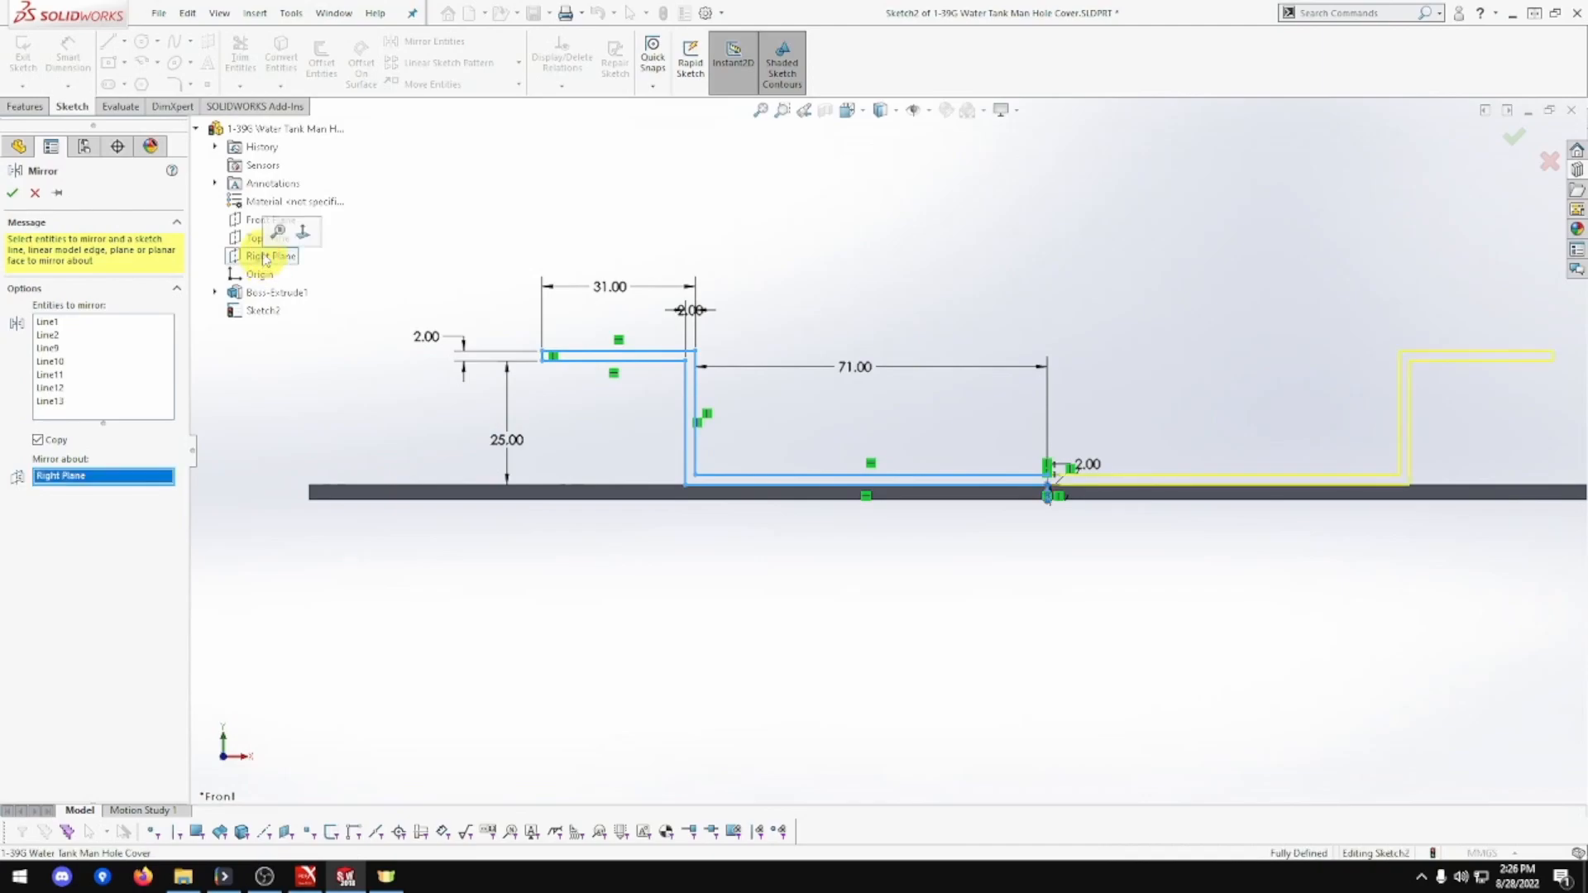
pyautogui.click(16, 195)
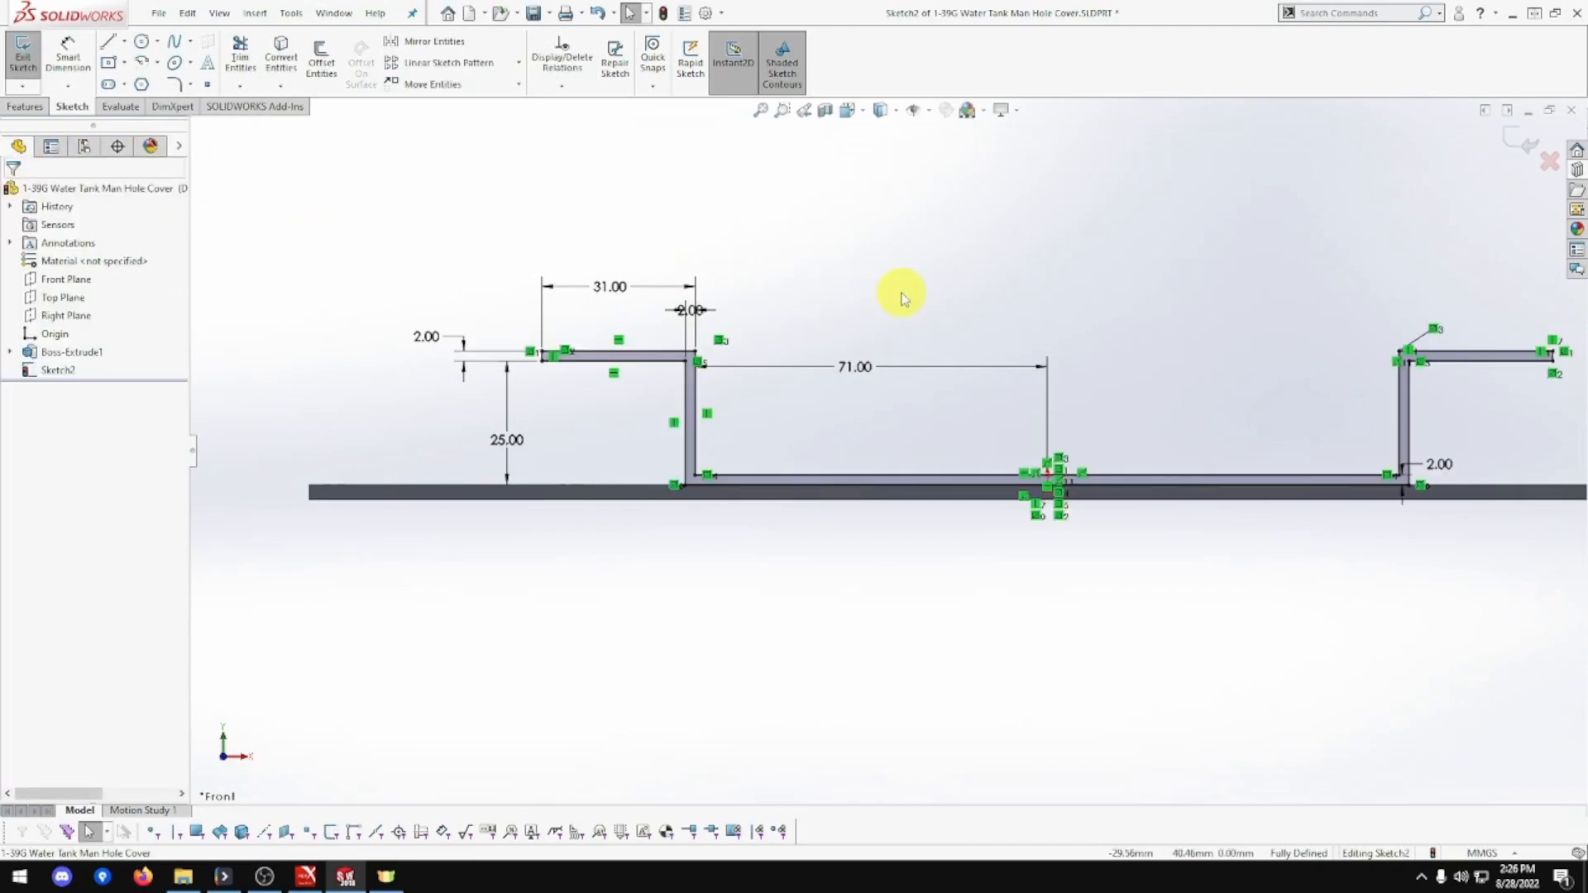
# Extrude the mirrored profile 20 mm with the Mid Plane end condition, merging it with the plate.
pyautogui.scroll(3, 1010, 320)
pyautogui.moveTo(1030, 324)
pyautogui.mouseDown(button='middle')
pyautogui.moveTo(975, 389)
pyautogui.moveTo(864, 446)
pyautogui.moveTo(939, 422)
pyautogui.mouseUp(button='middle')
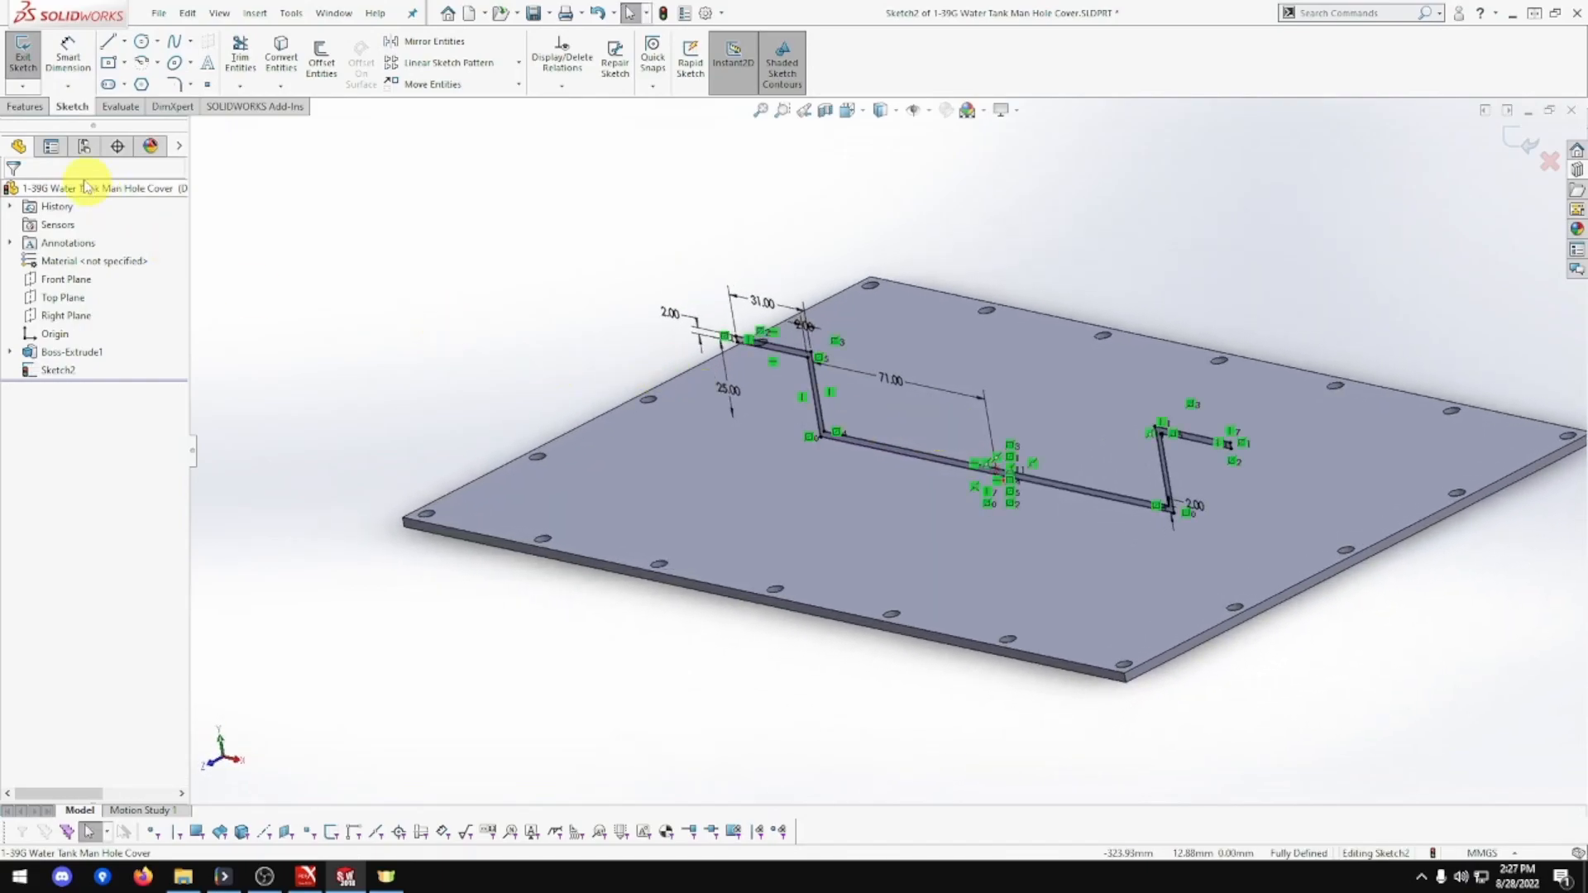
pyautogui.click(21, 106)
pyautogui.click(31, 72)
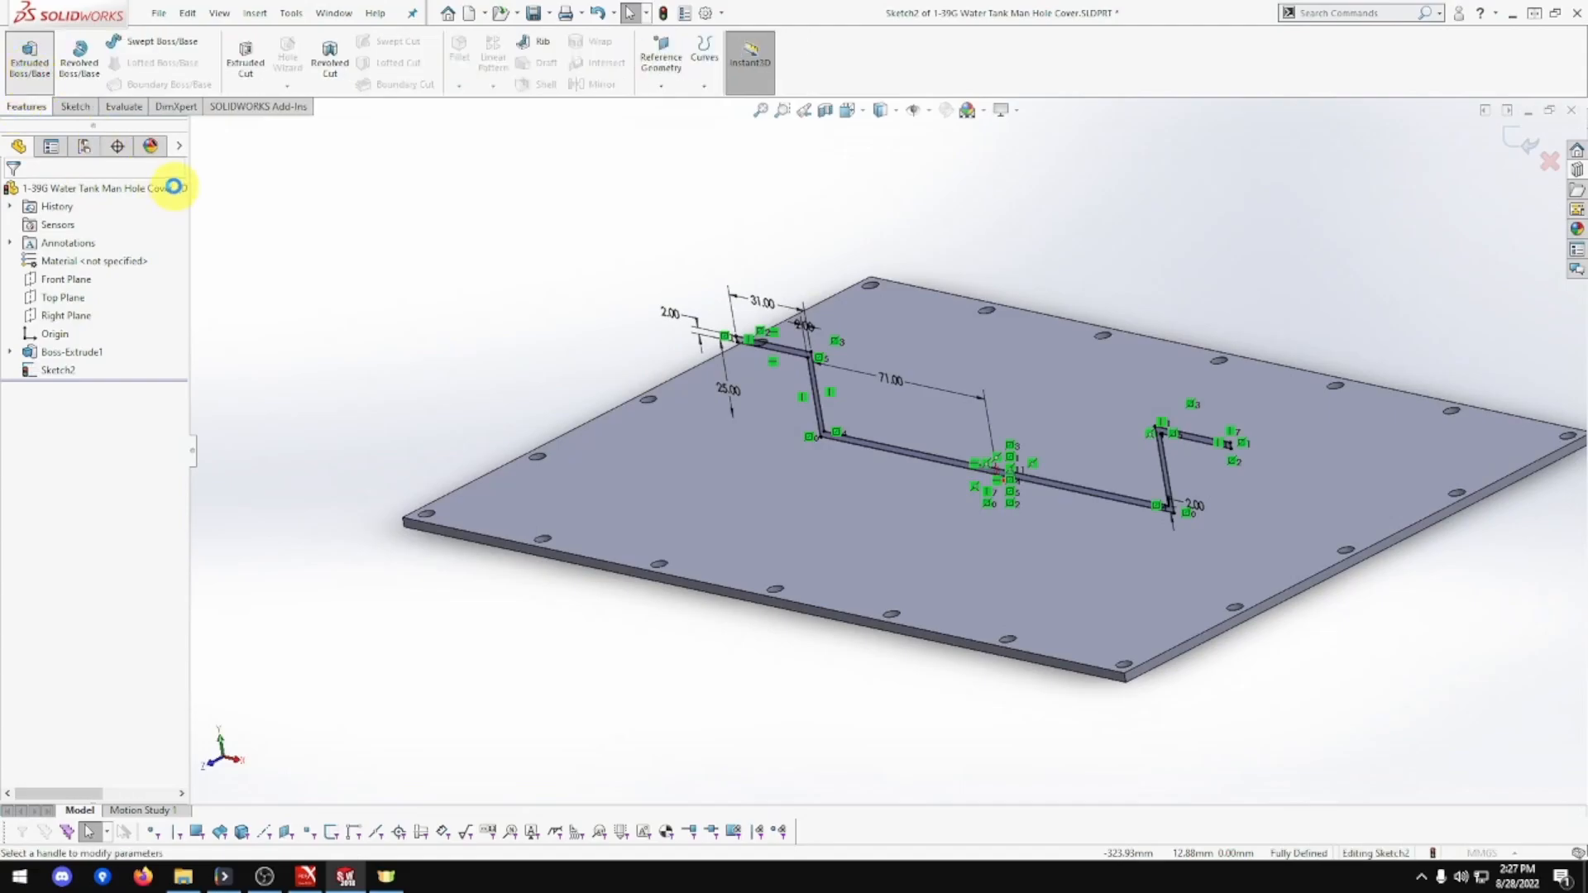
pyautogui.write('20')
pyautogui.click(89, 294)
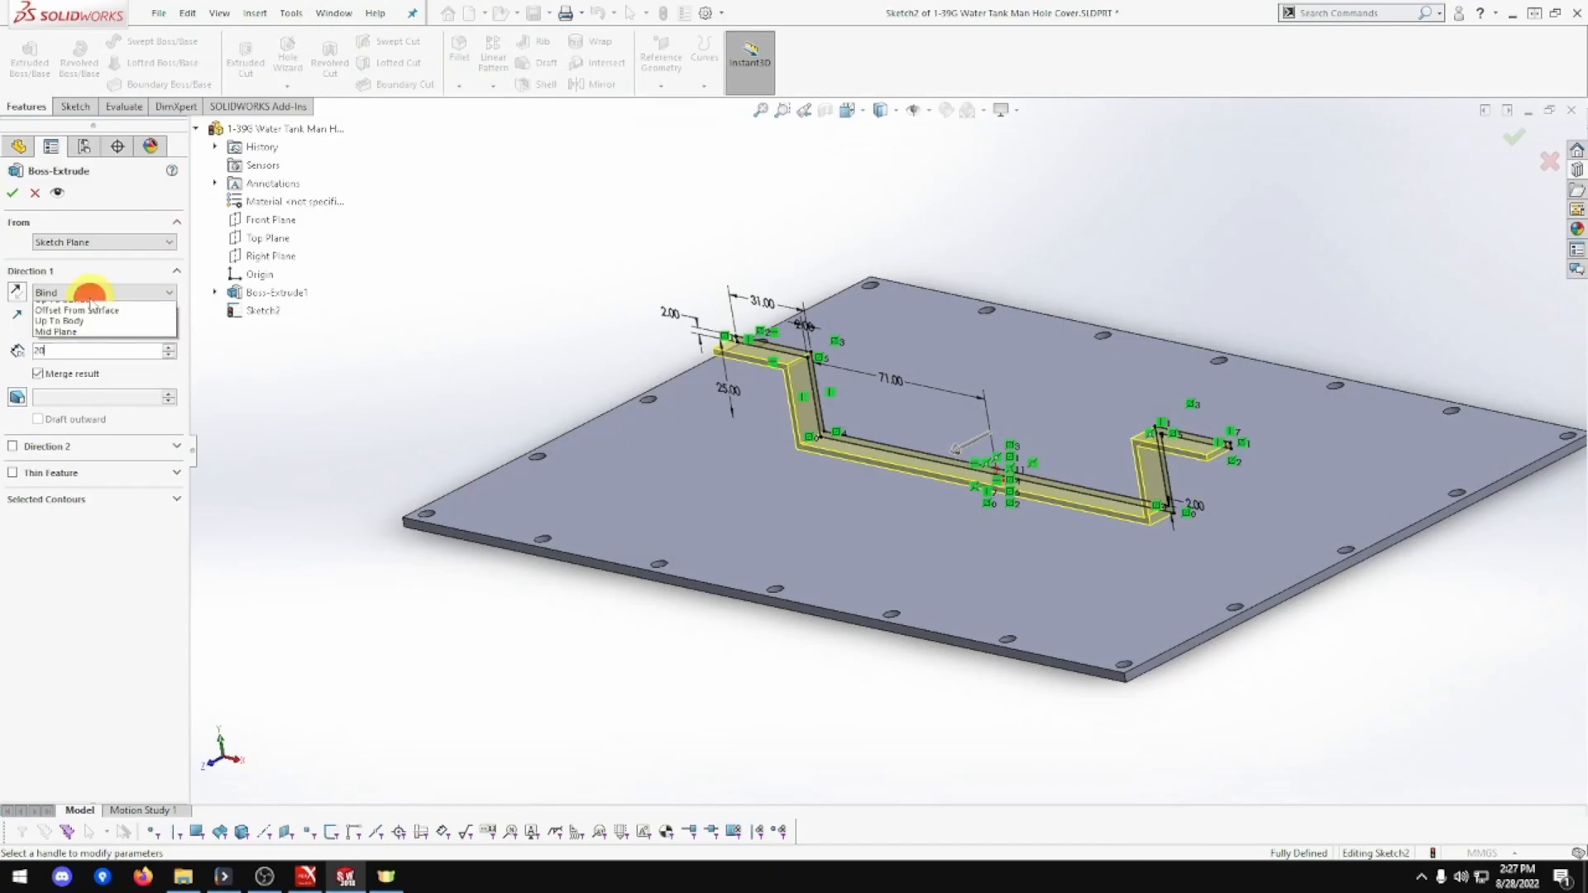
pyautogui.click(98, 373)
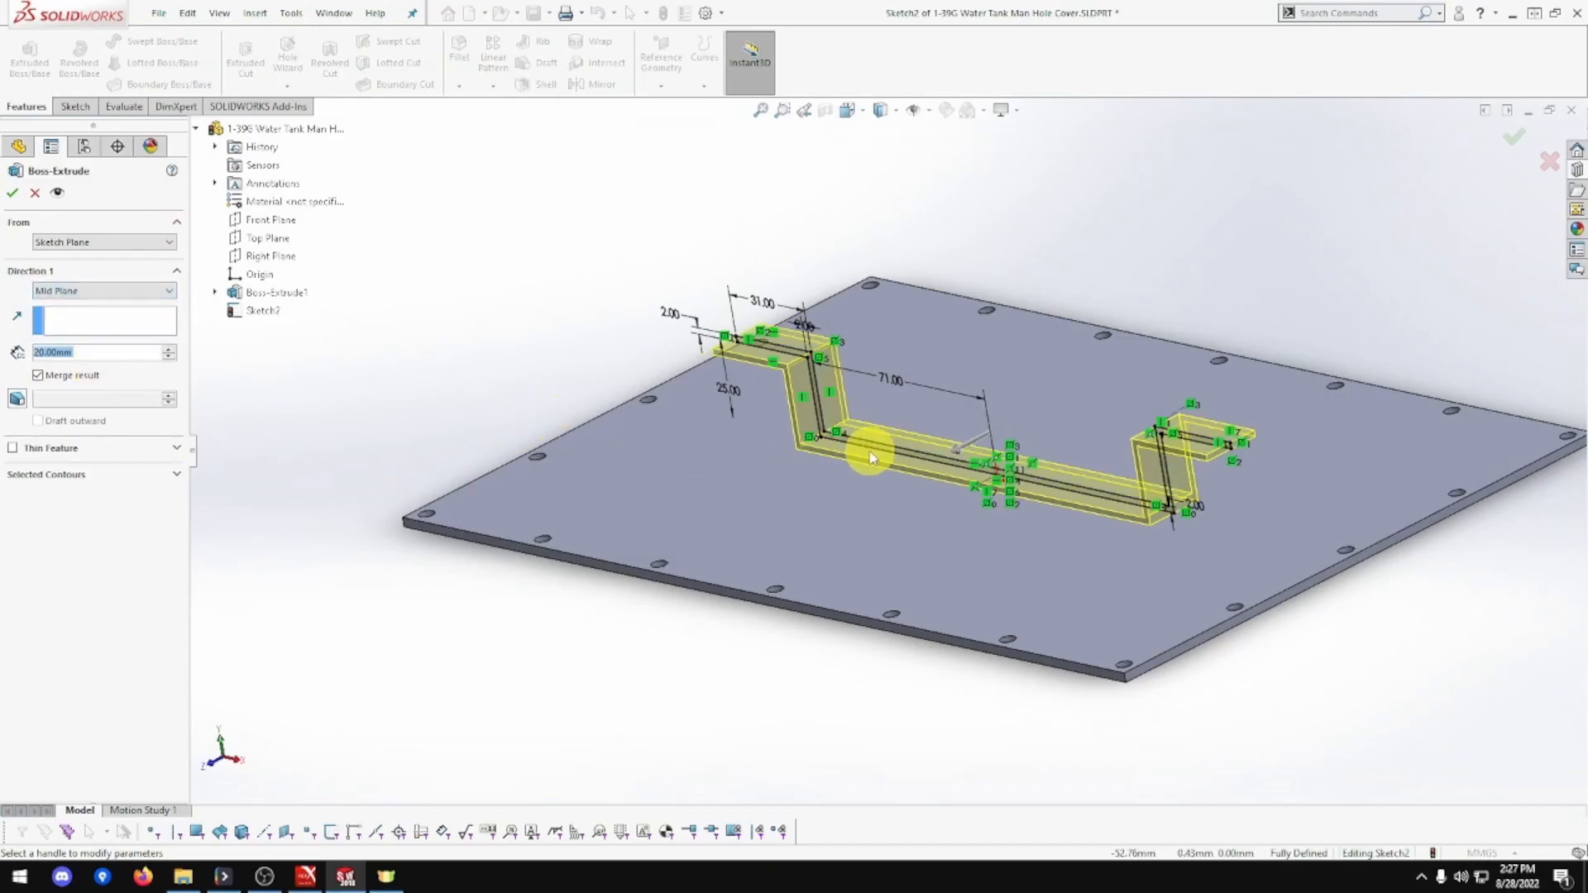
pyautogui.click(12, 197)
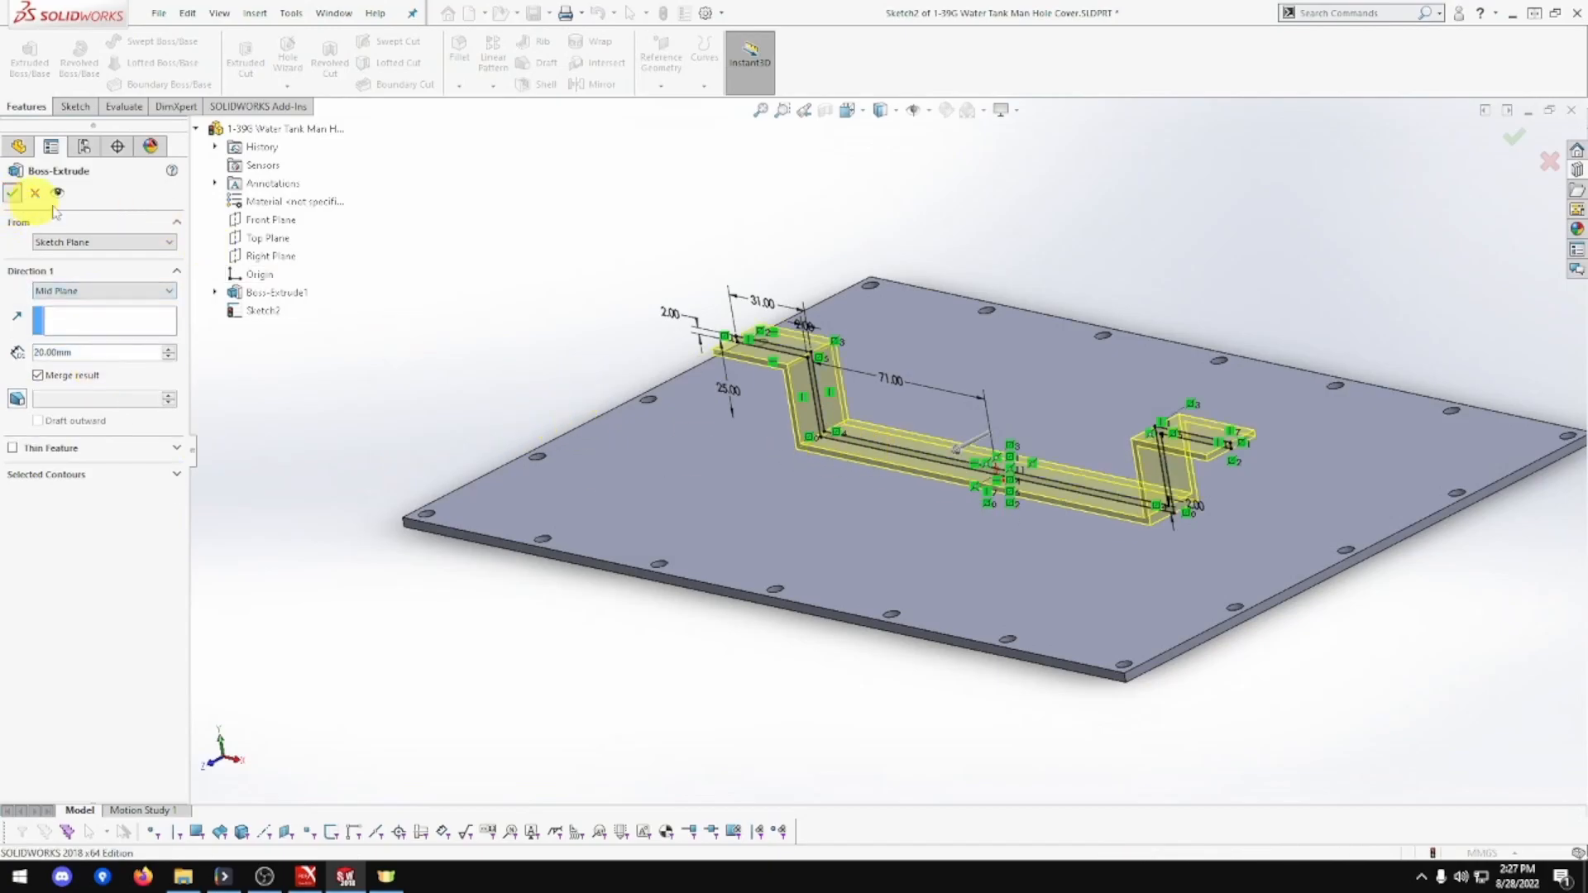
pyautogui.click(896, 241)
# Fillet the inner and outer bottom corner edges of both vertical walls of the stepped strip with a 3 mm radius.
pyautogui.scroll(-4, 929, 419)
pyautogui.moveTo(949, 419); pyautogui.dragTo(836, 400, button='middle')
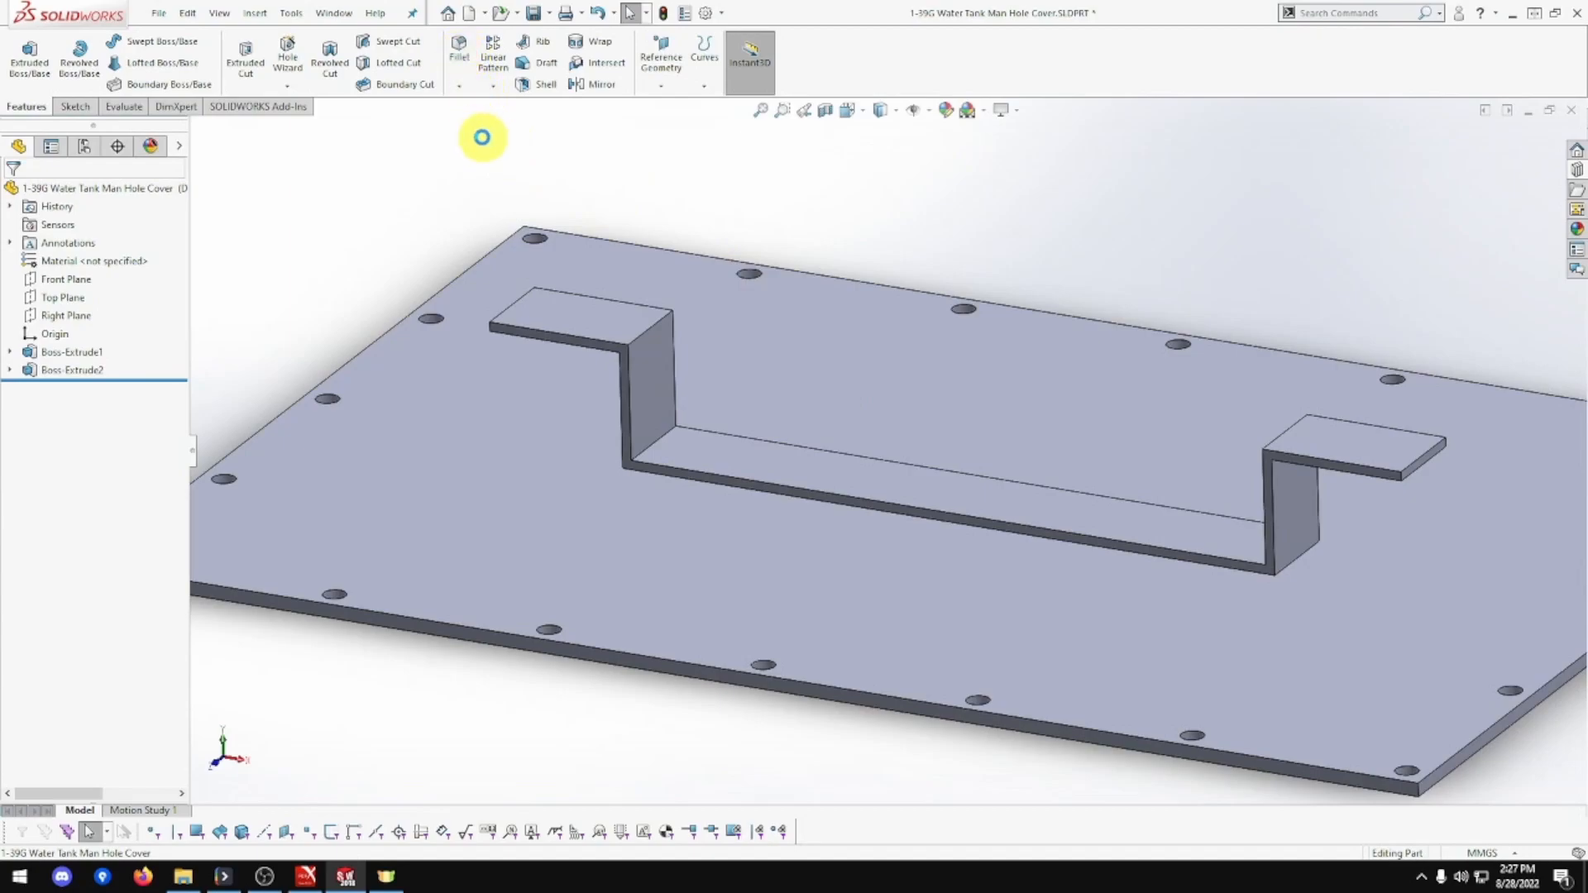
pyautogui.click(459, 50)
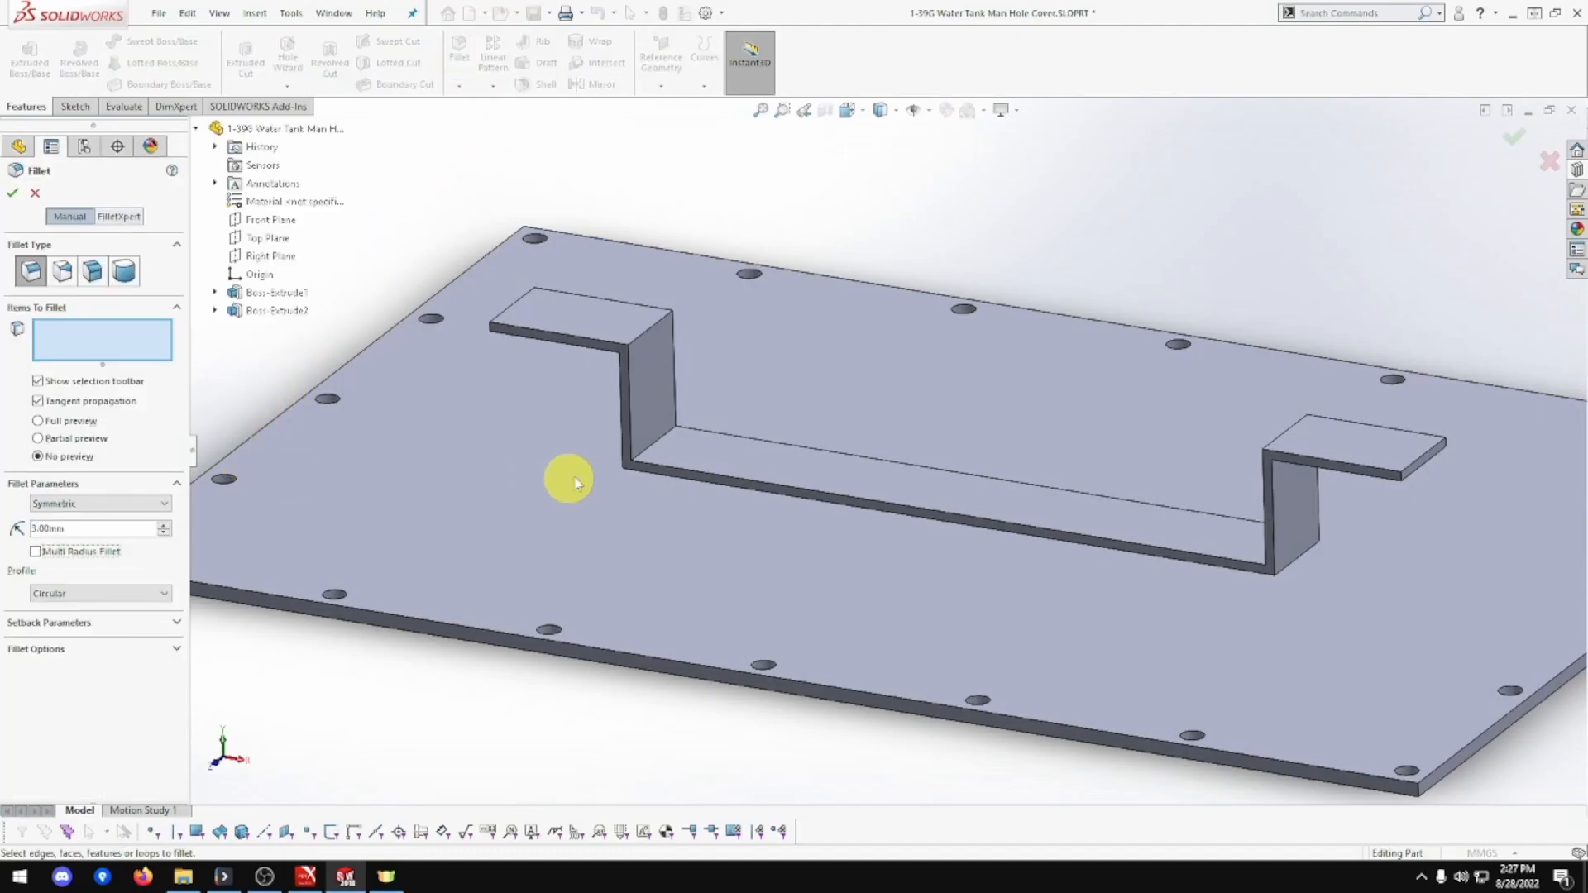
pyautogui.click(643, 447)
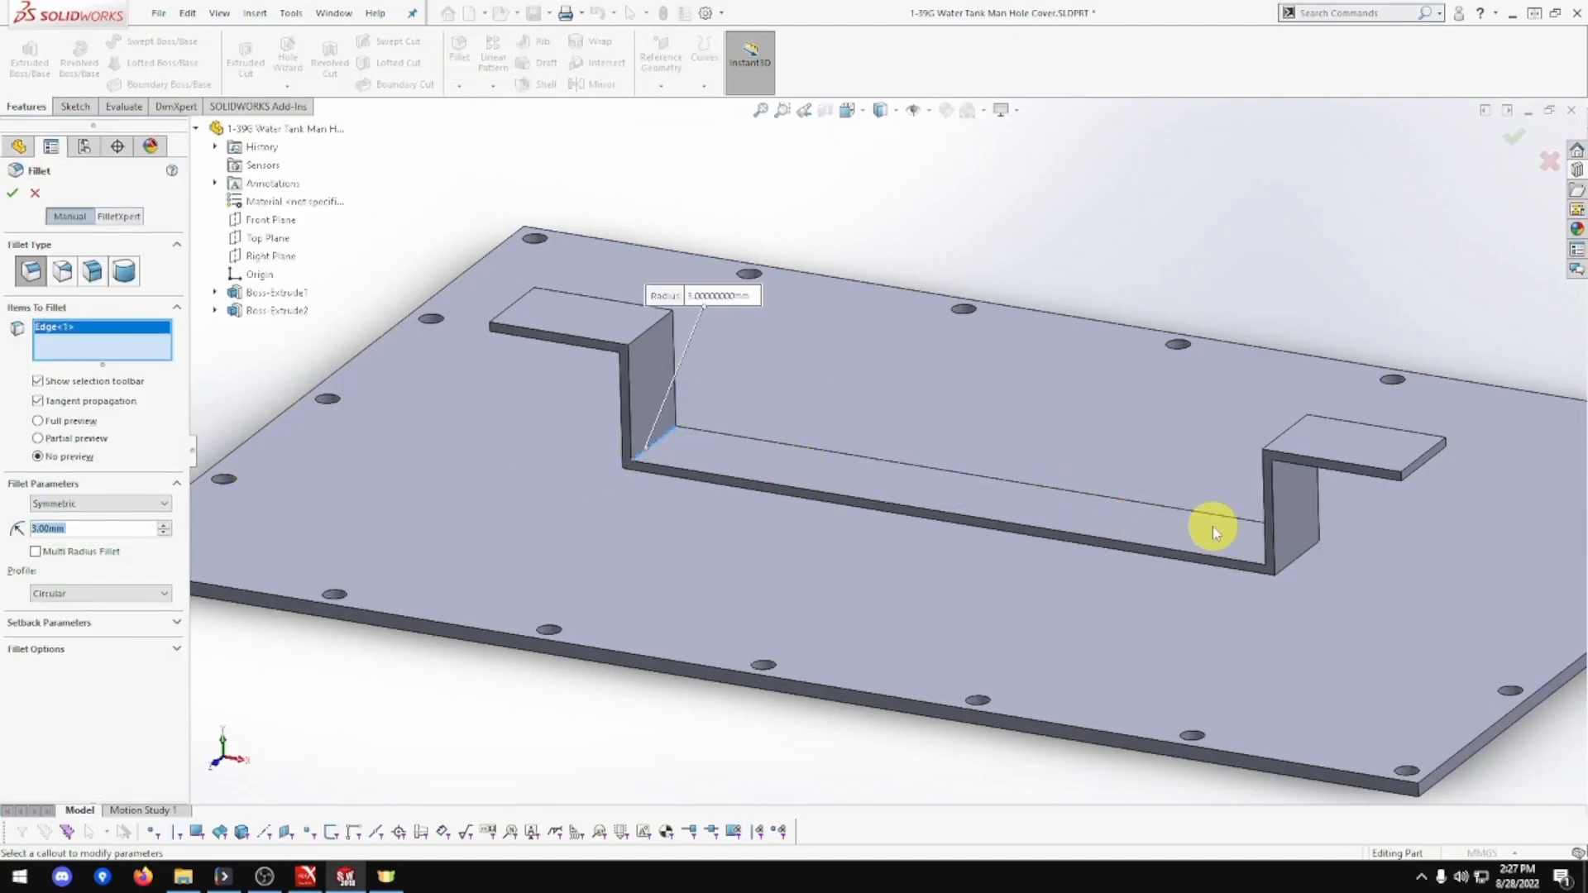
pyautogui.scroll(-2, 1257, 545)
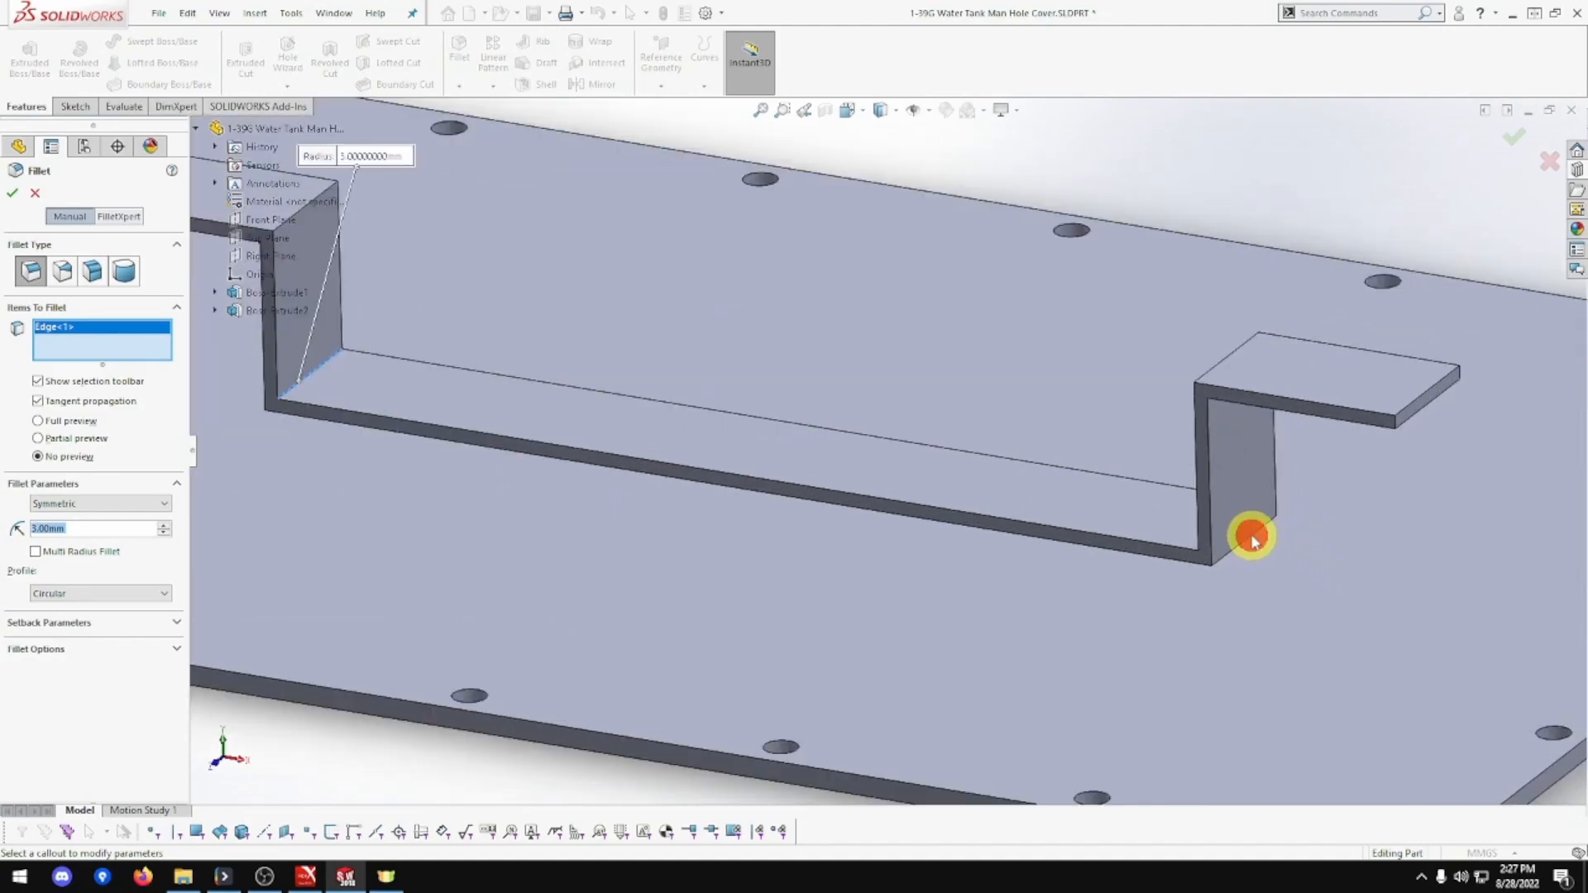
pyautogui.moveTo(1237, 584); pyautogui.dragTo(1183, 536, button='middle')
pyautogui.click(1170, 528)
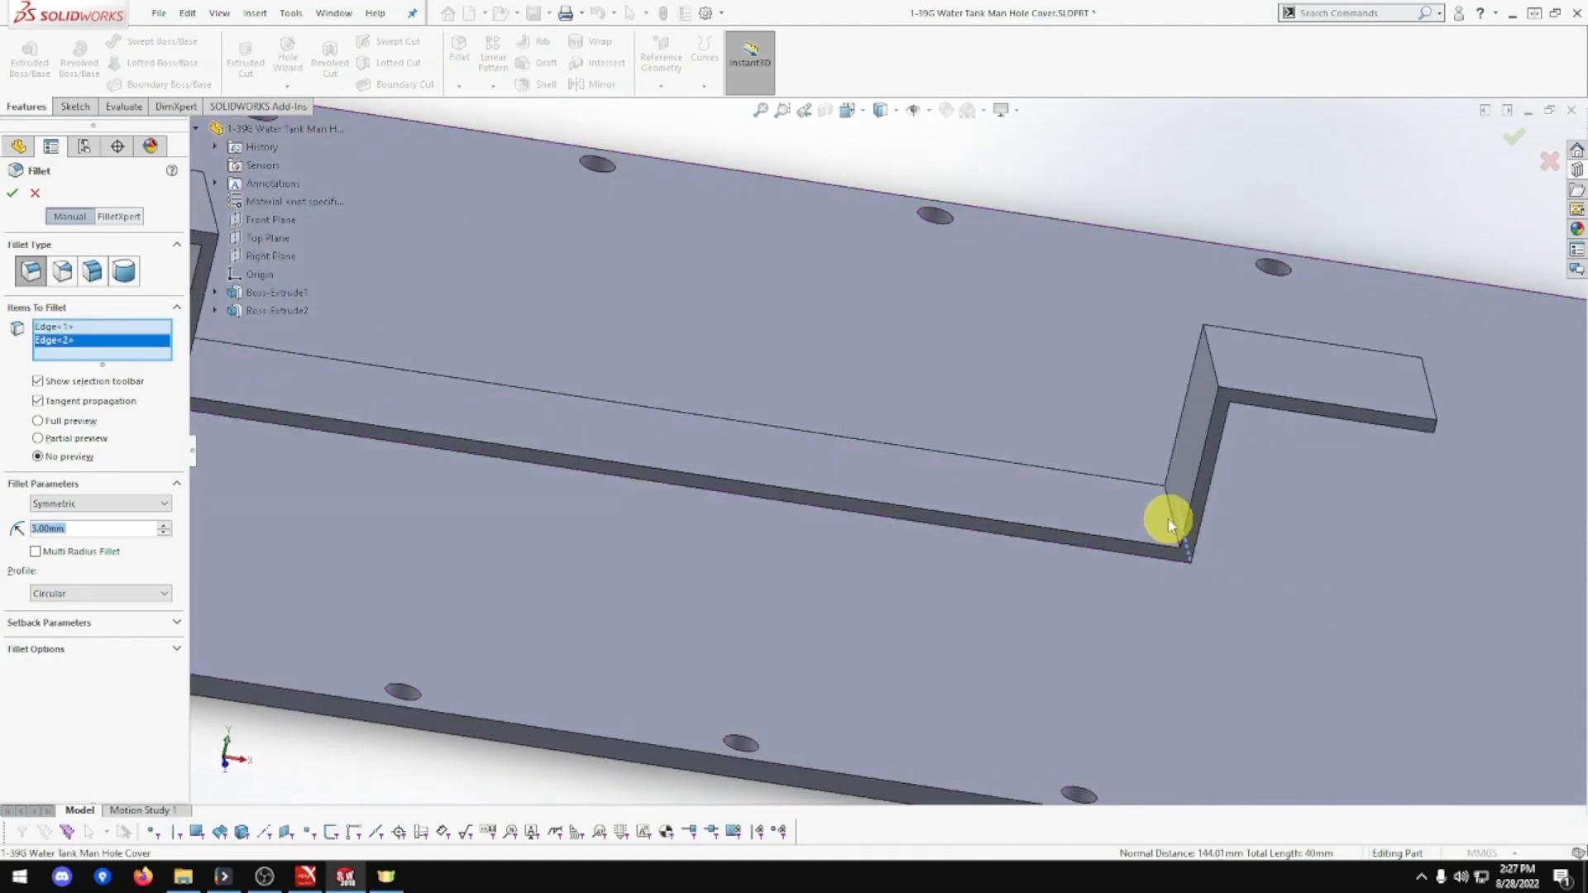
pyautogui.click(1170, 518)
pyautogui.scroll(3, 1143, 532)
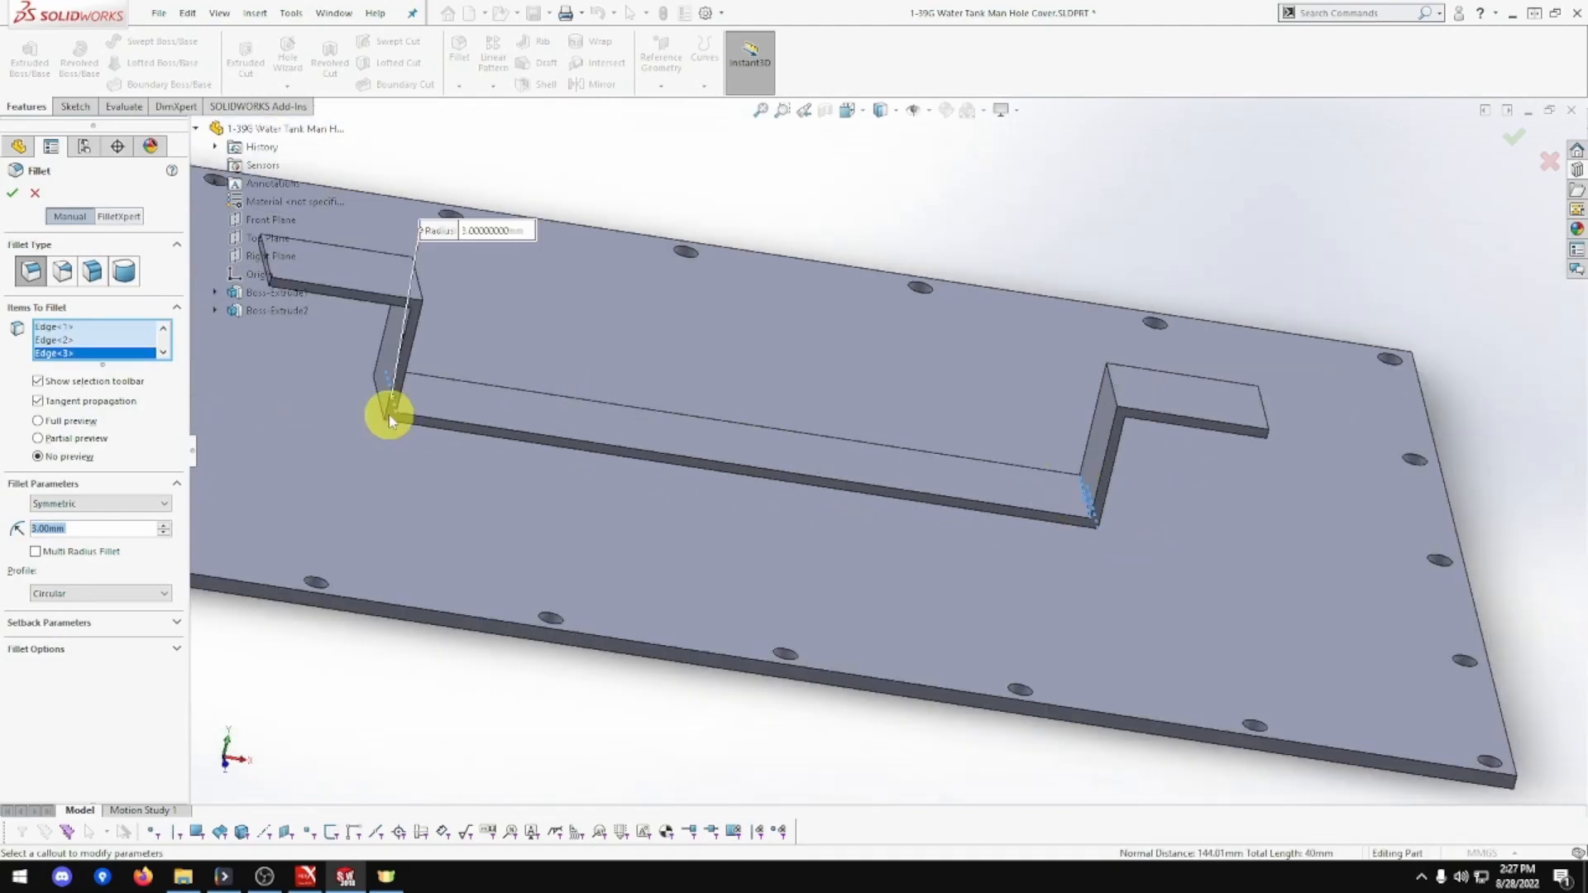
pyautogui.scroll(-2, 377, 406)
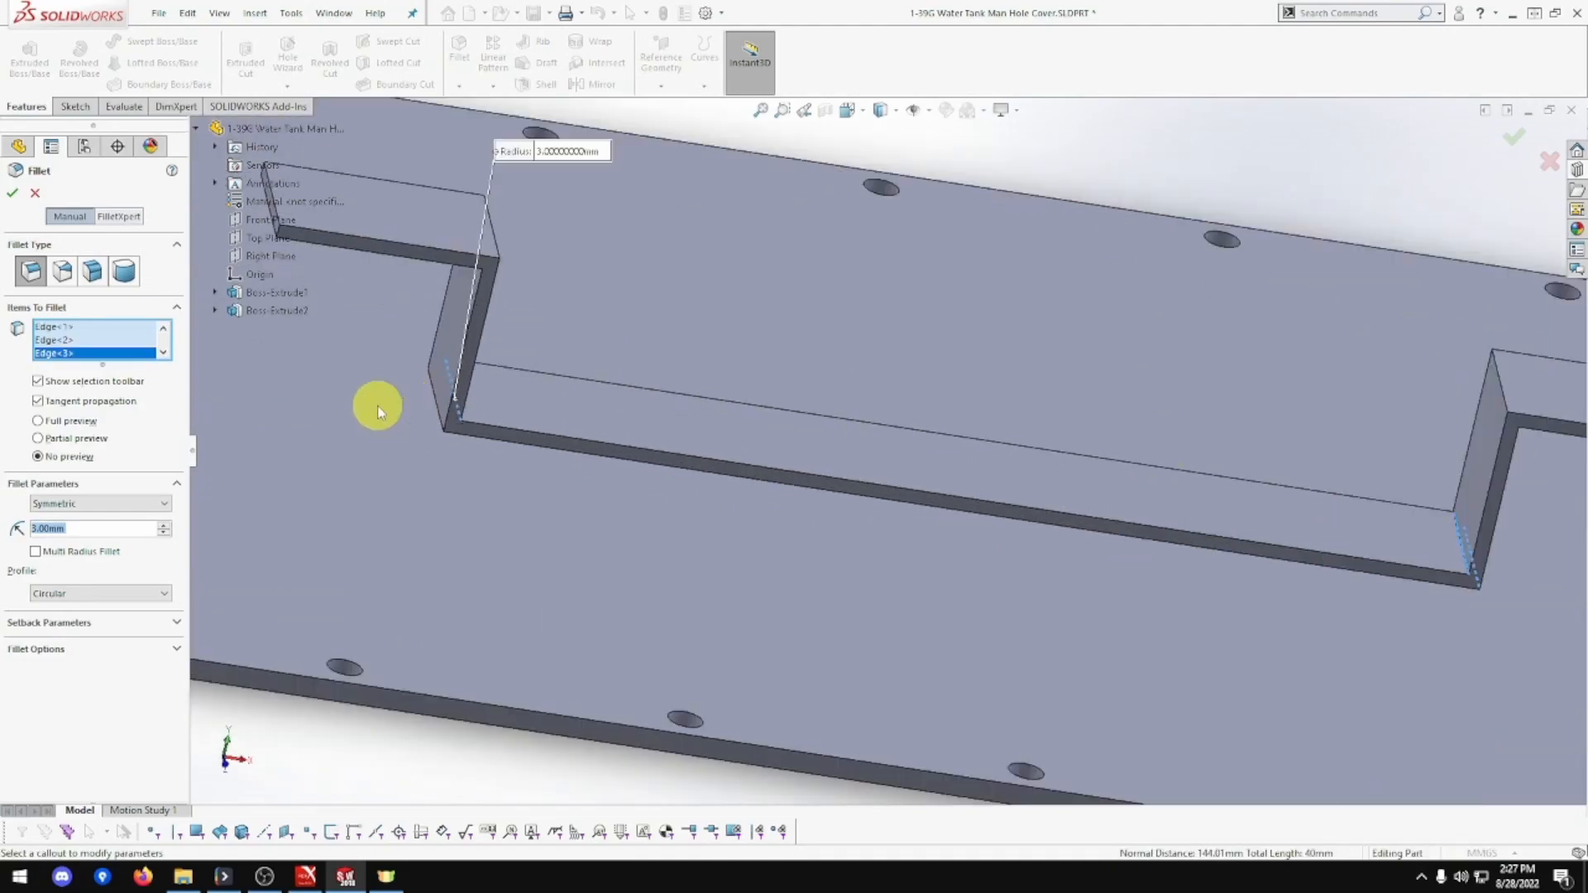
pyautogui.click(433, 395)
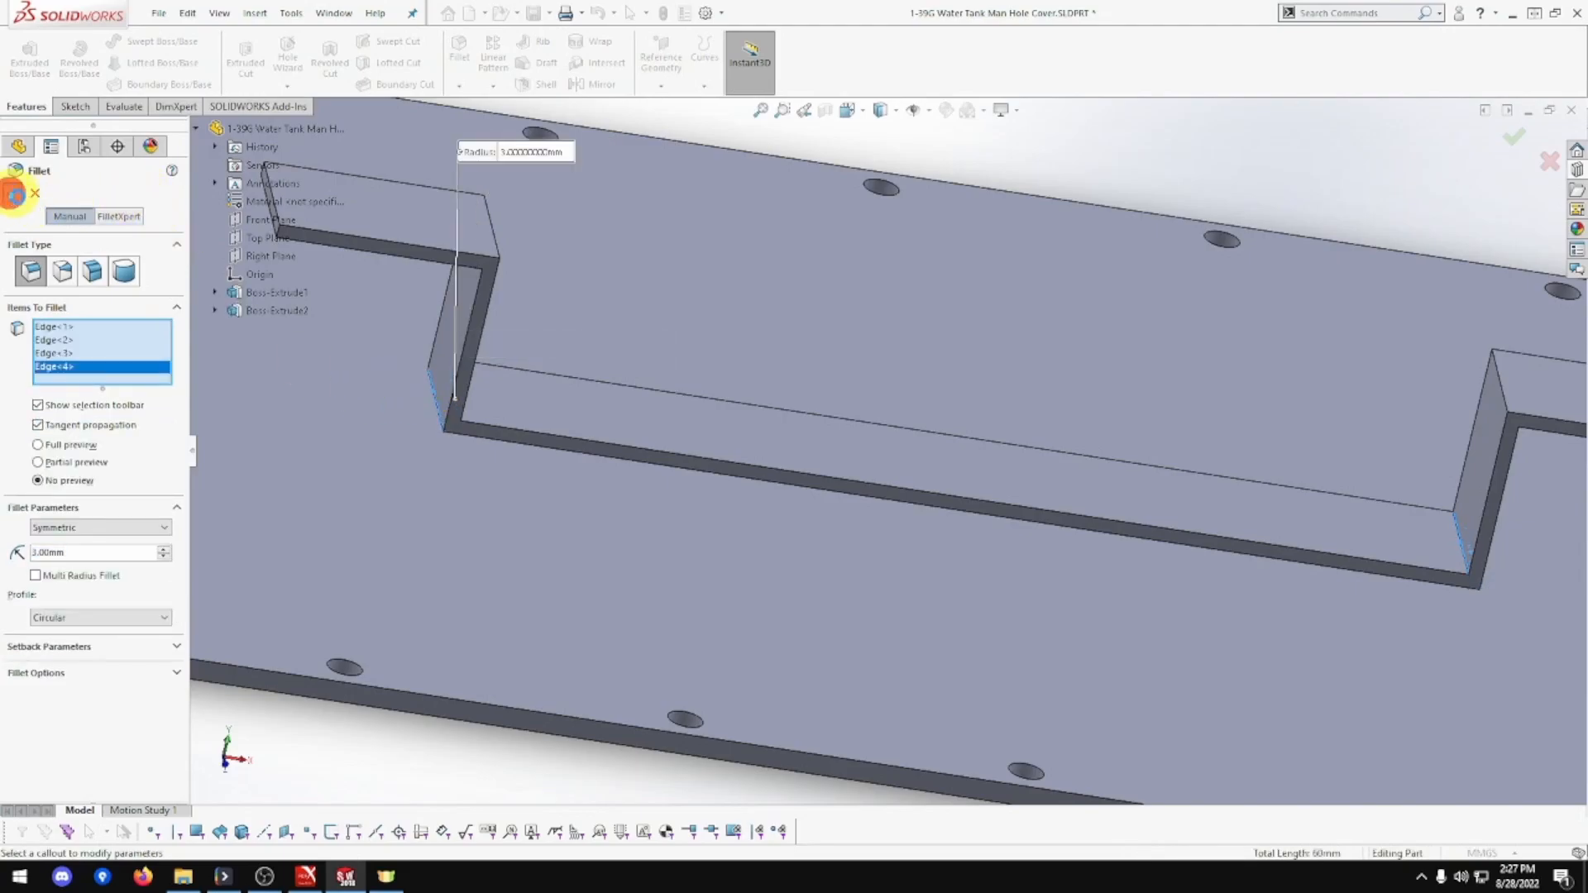
pyautogui.click(12, 193)
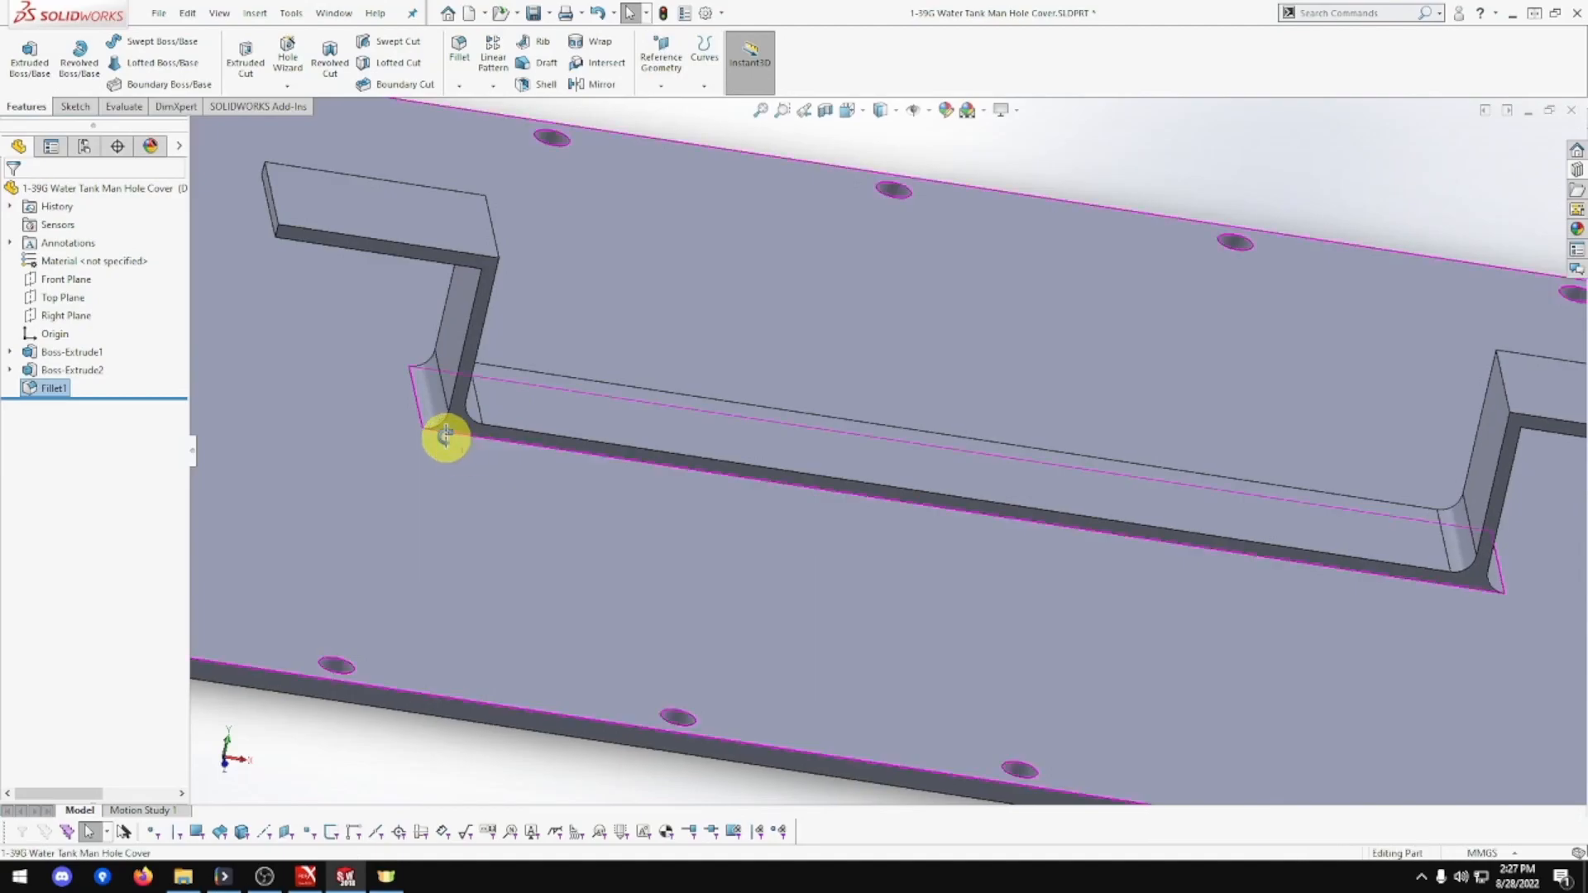
# Edit the bottom corner fillet to remove both outer edges, keeping only the two inner bottom corners rounded.
pyautogui.moveTo(455, 447); pyautogui.dragTo(427, 412, button='middle')
pyautogui.scroll(1, 528, 415)
pyautogui.moveTo(620, 439); pyautogui.dragTo(642, 425, button='middle')
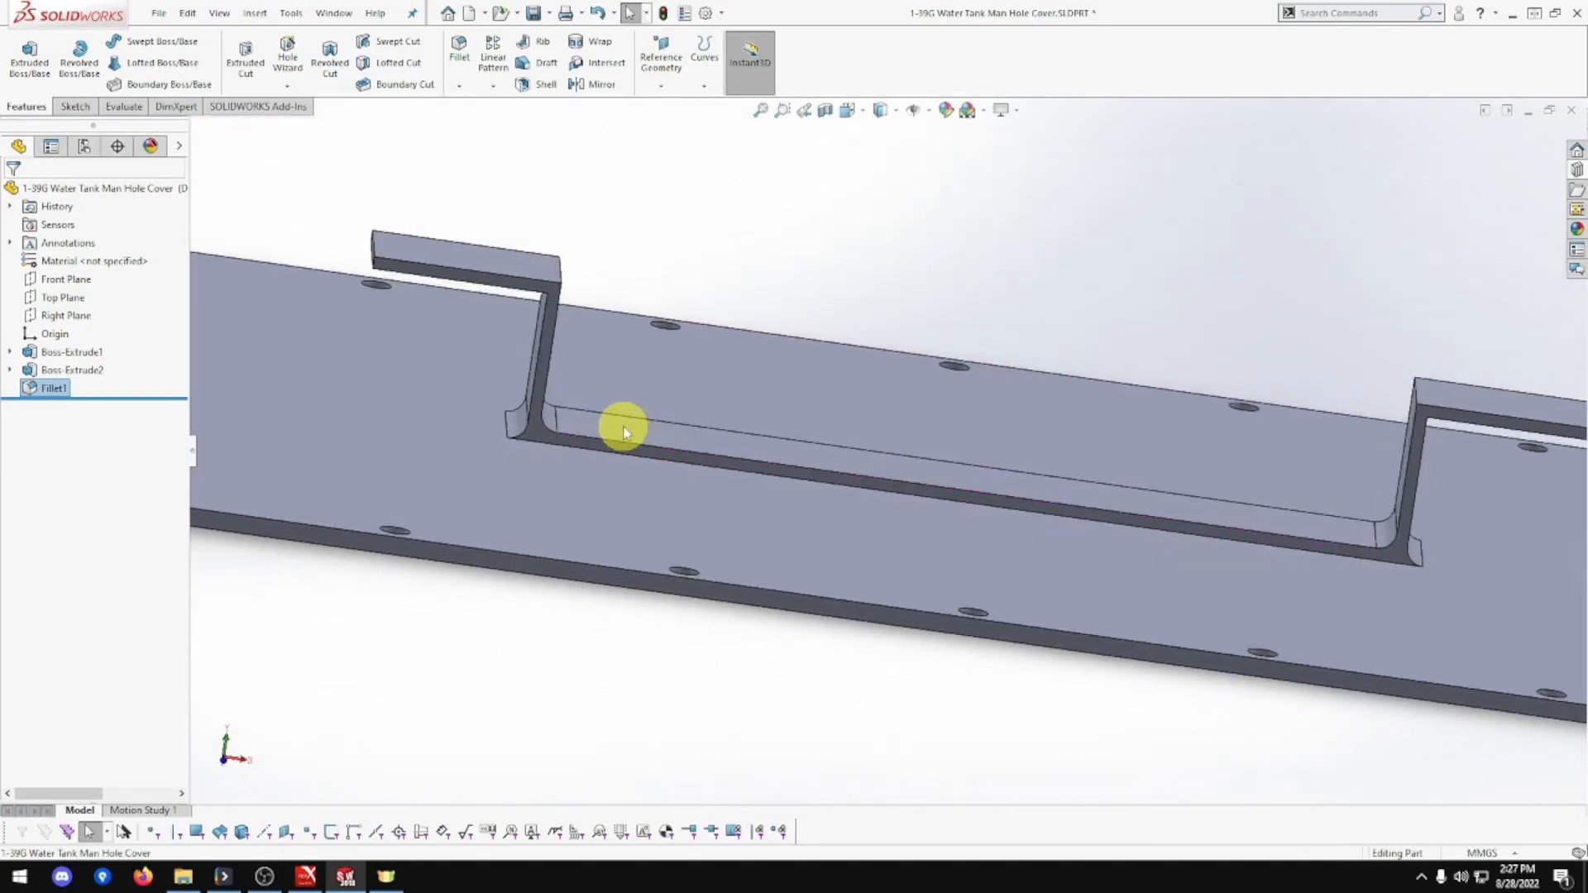
pyautogui.scroll(-2, 595, 435)
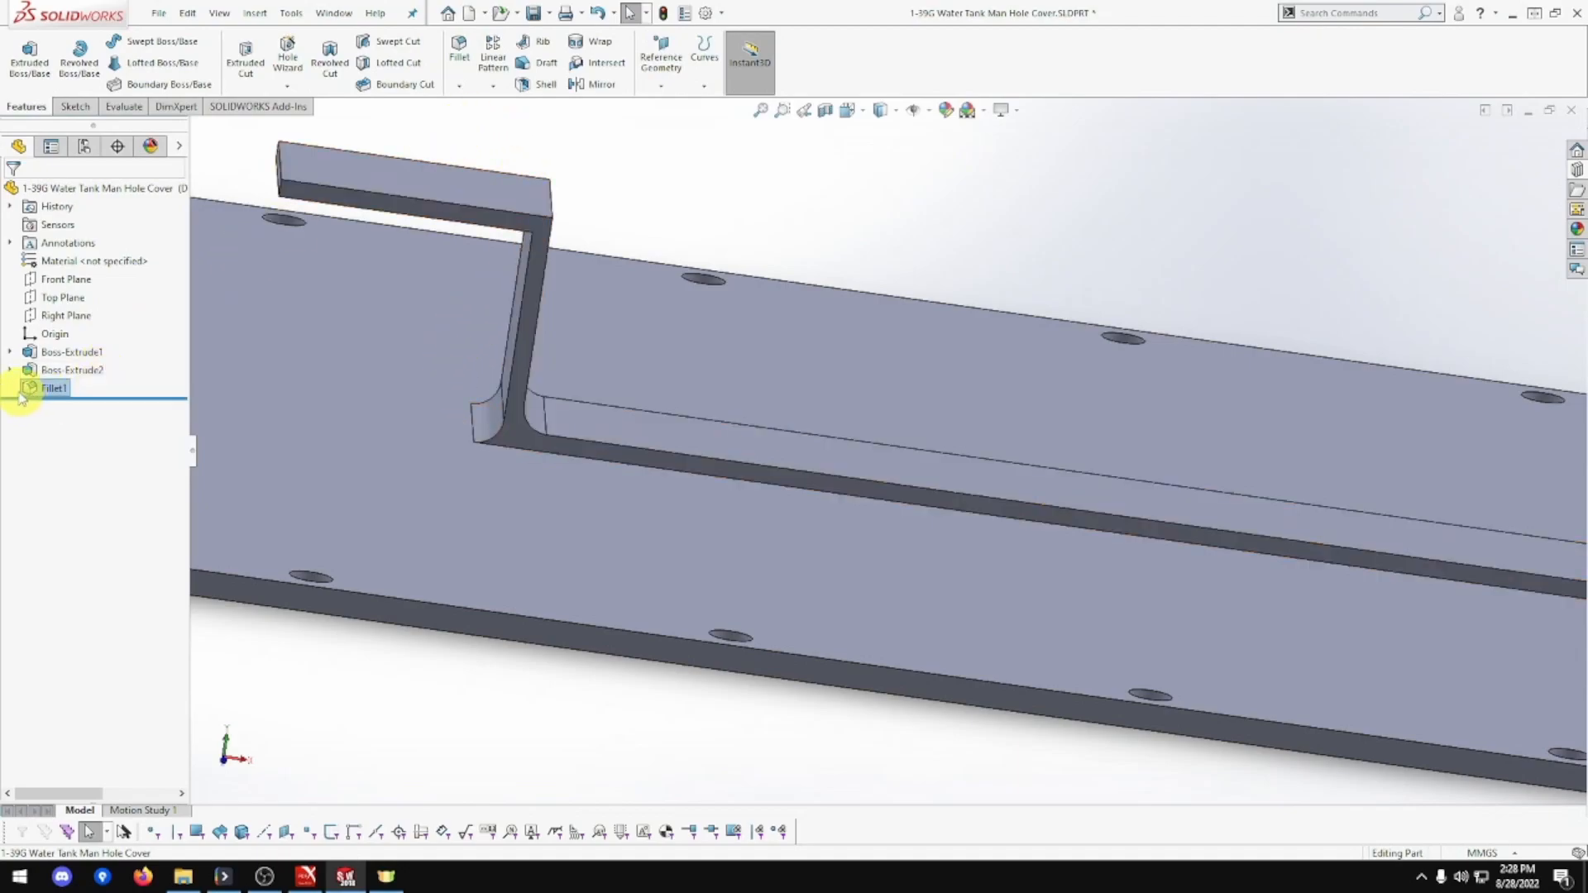
pyautogui.click(58, 346)
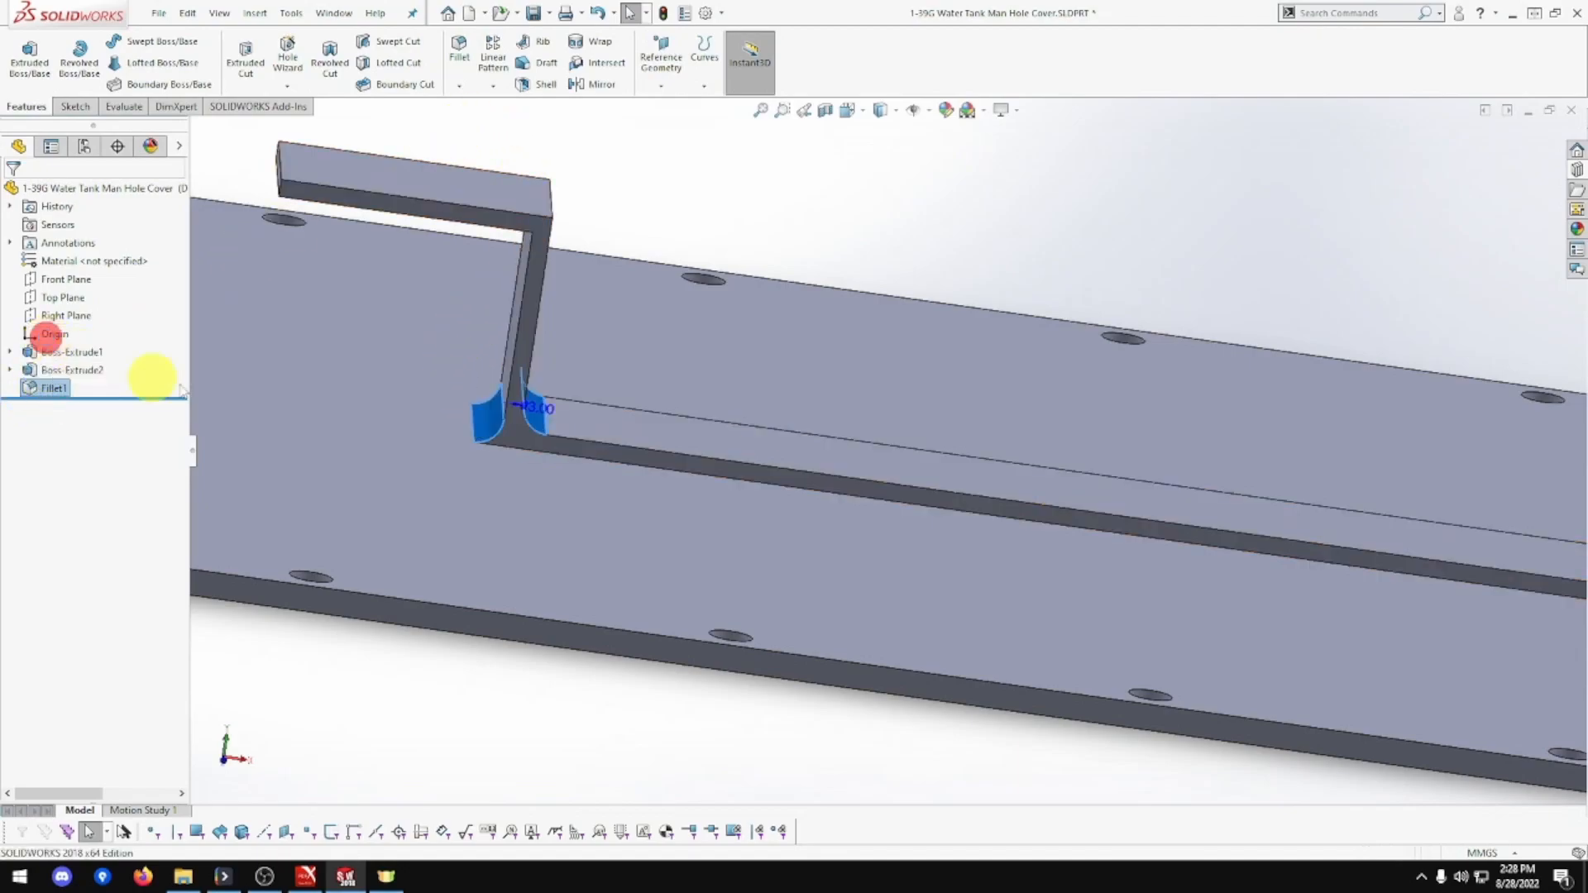
pyautogui.click(502, 441)
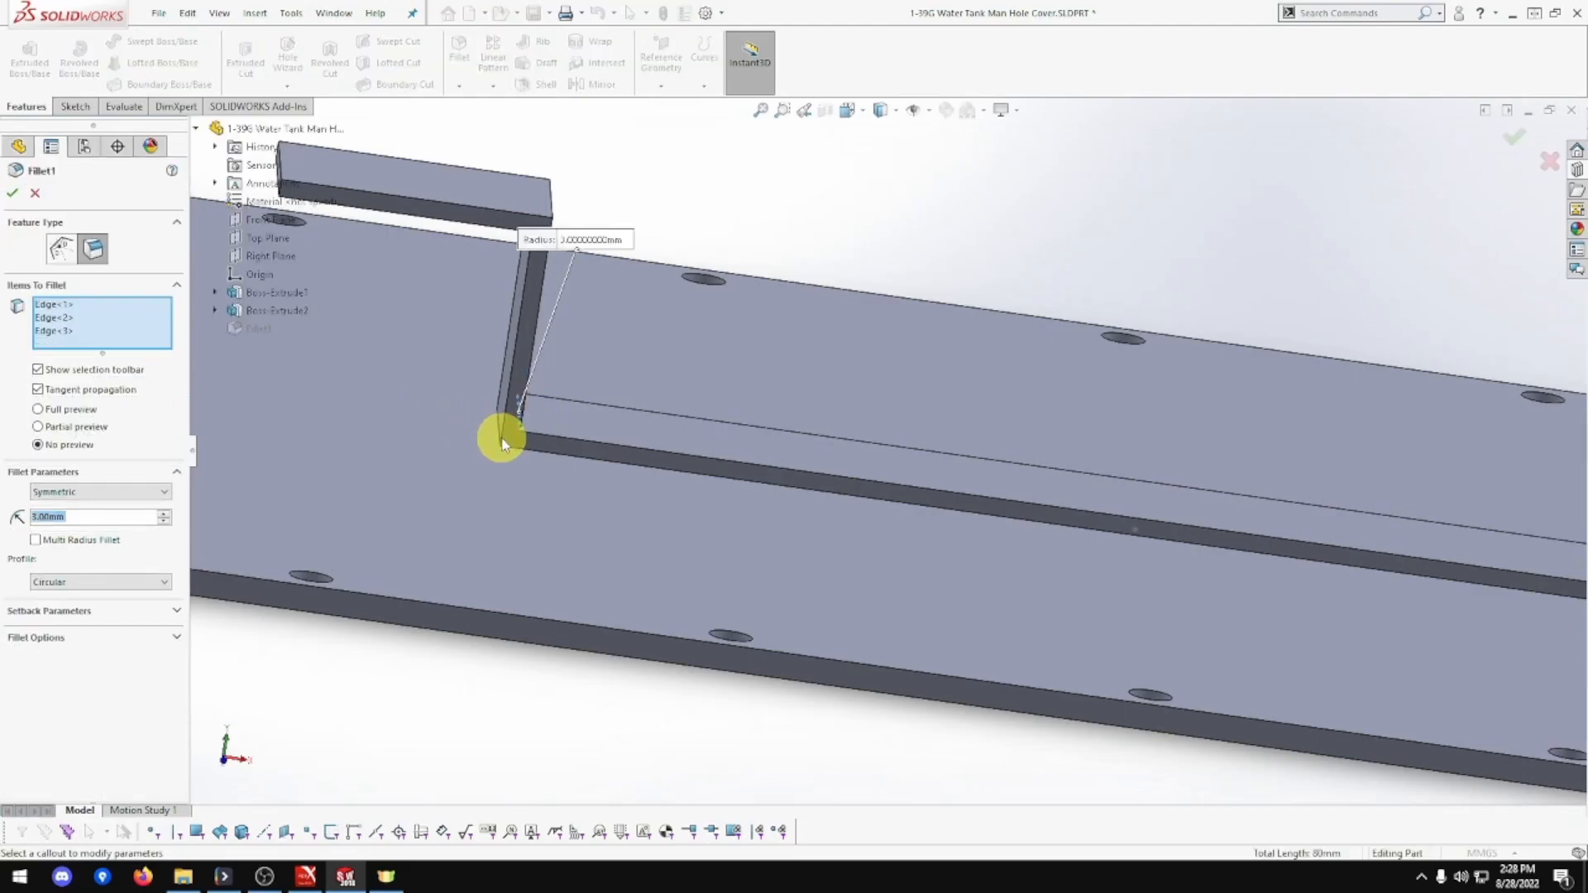
pyautogui.scroll(5, 672, 472)
pyautogui.scroll(-6, 1060, 526)
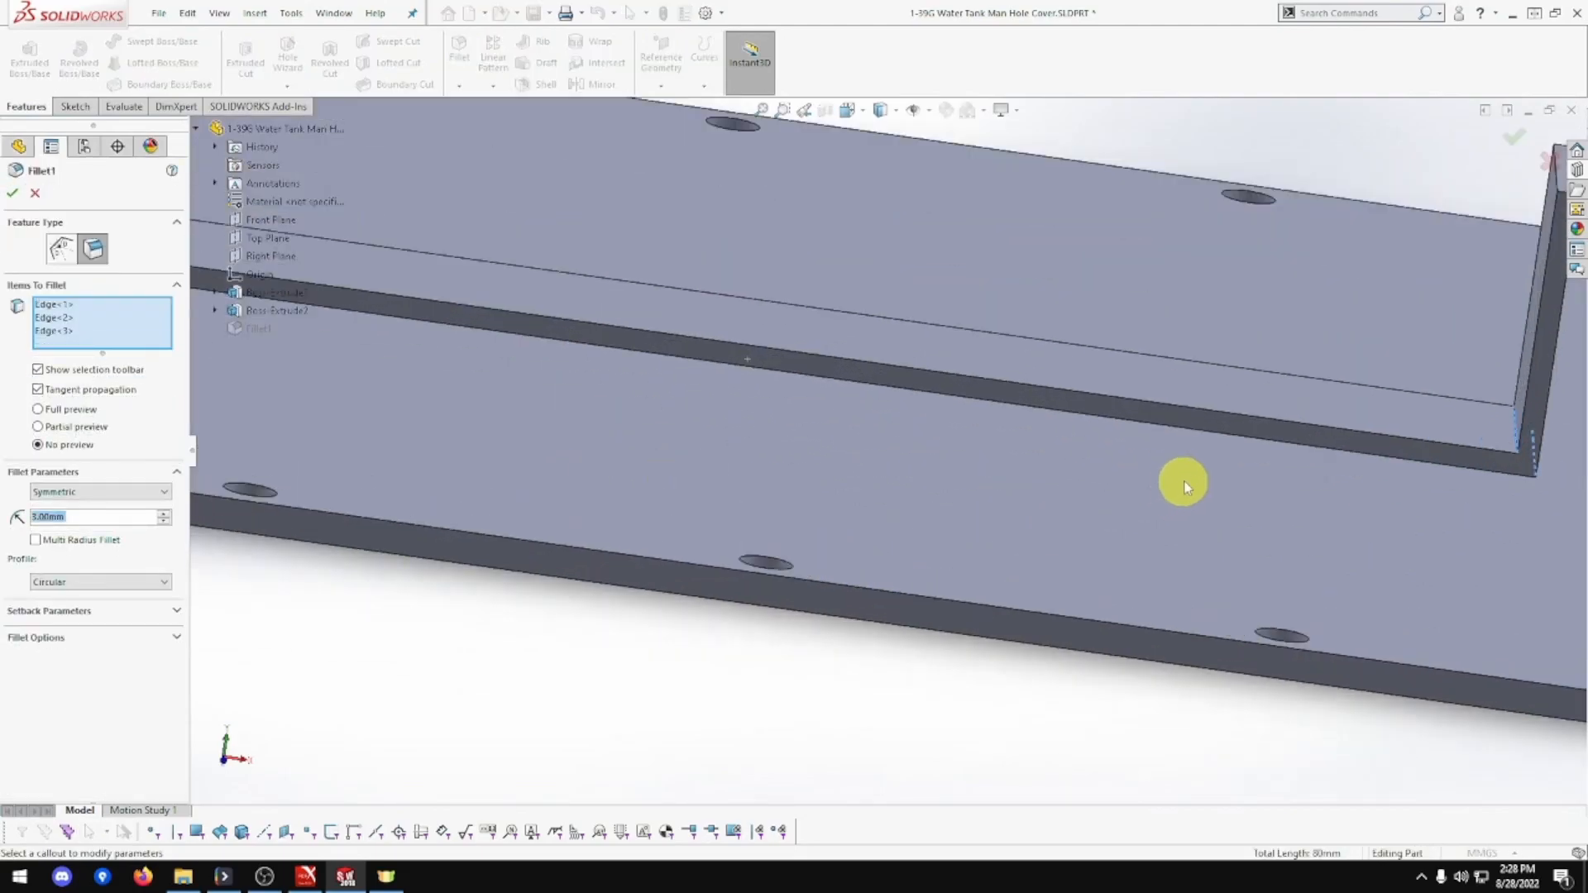
pyautogui.scroll(3, 1294, 482)
pyautogui.scroll(-3, 1392, 492)
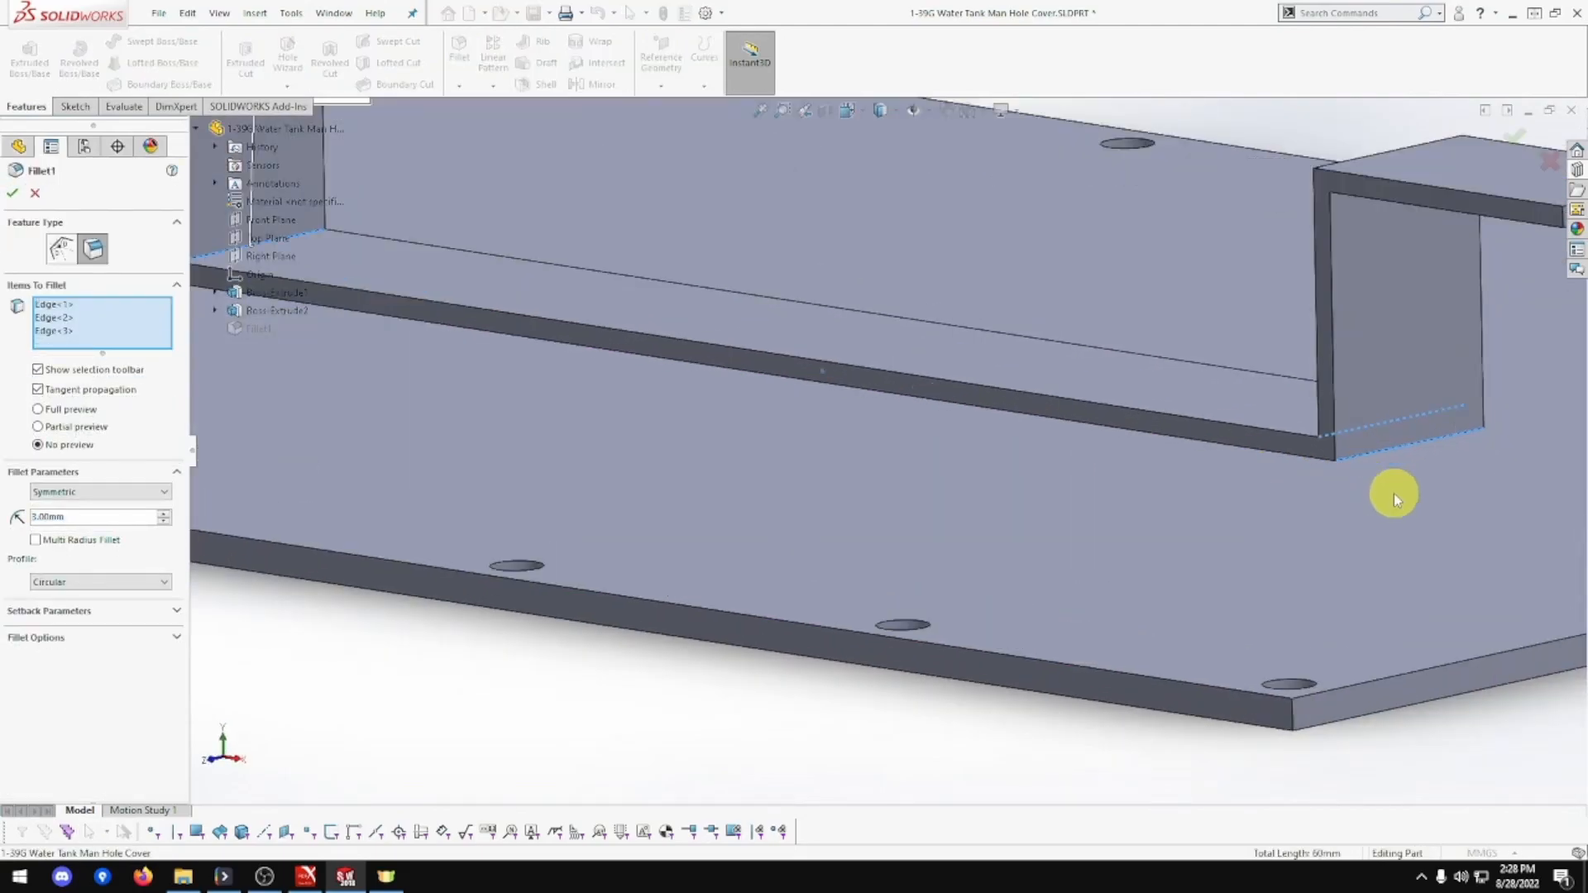
pyautogui.click(1386, 450)
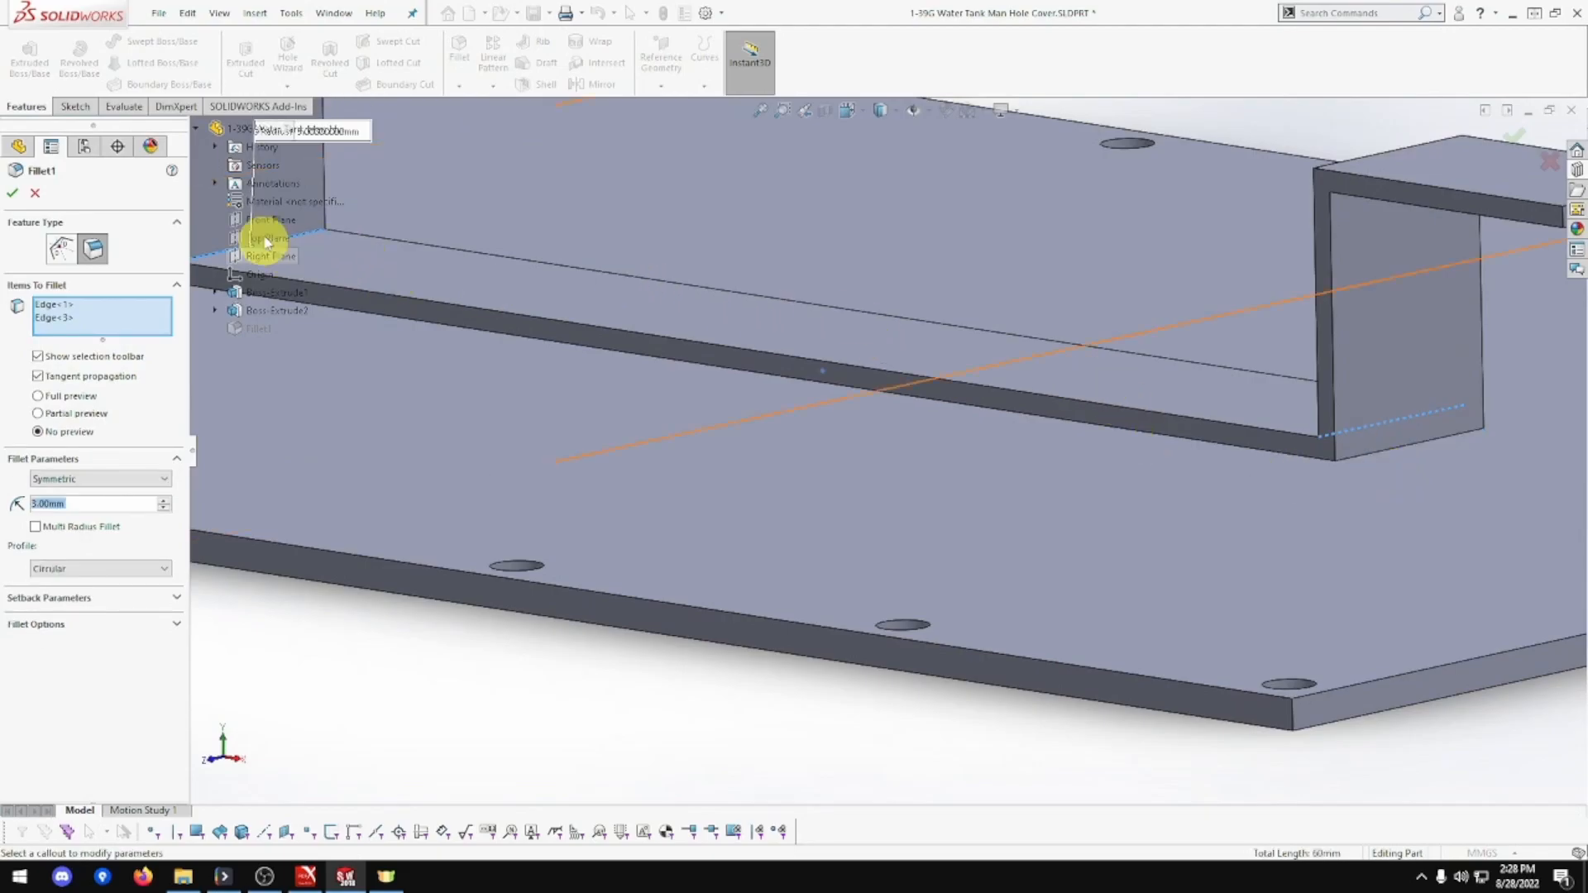
pyautogui.click(13, 197)
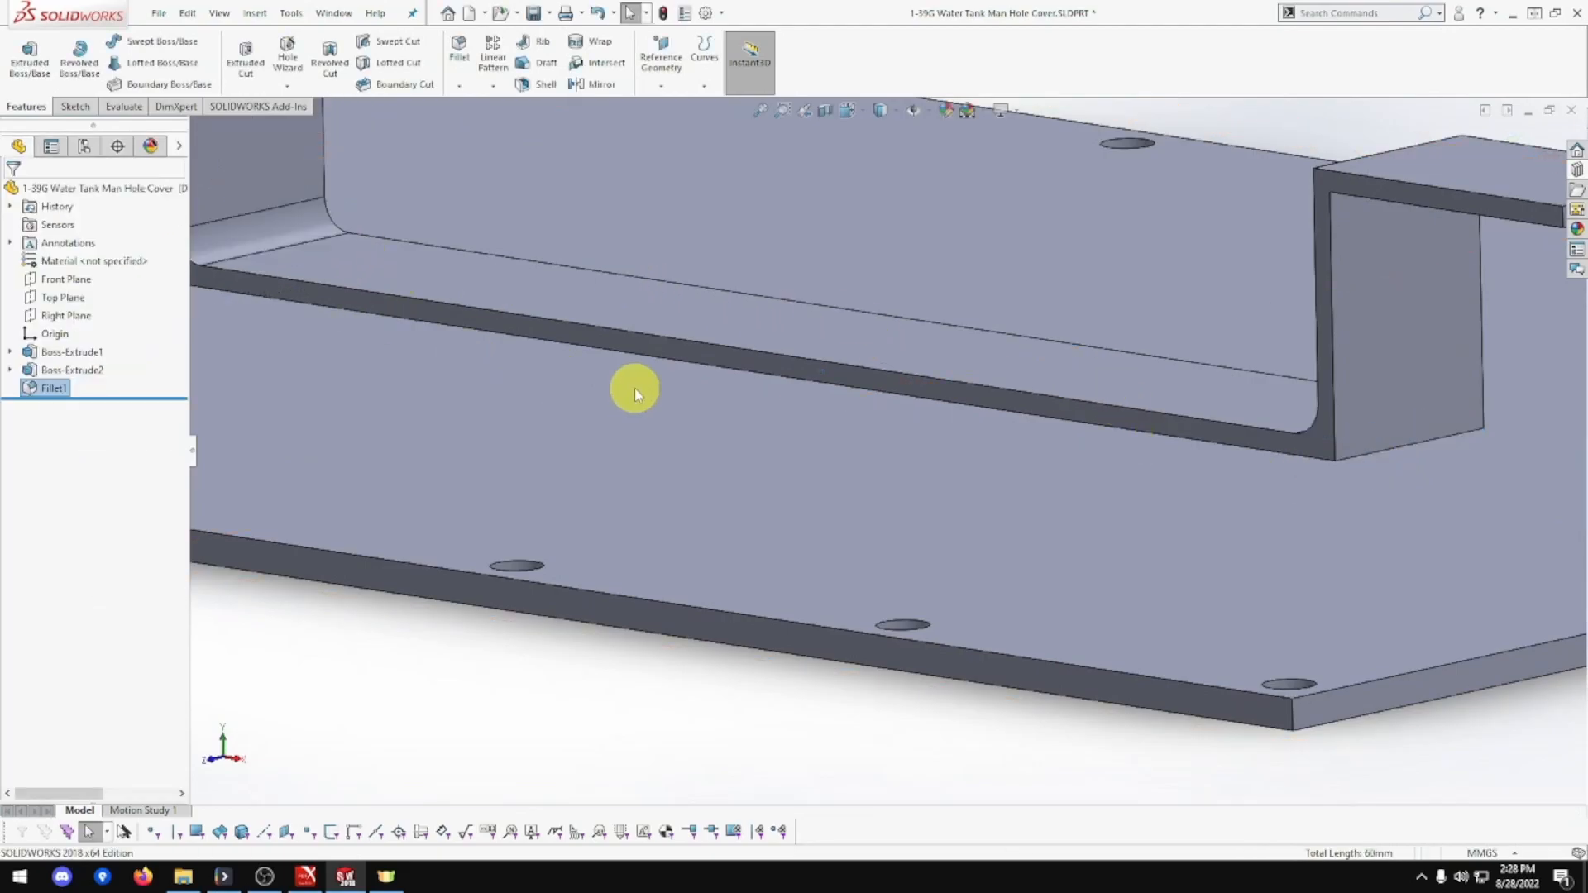
# Set up a new 5 mm fillet with the inner and outer bend edges of the right flange selected.
pyautogui.moveTo(633, 389); pyautogui.dragTo(652, 390, button='middle')
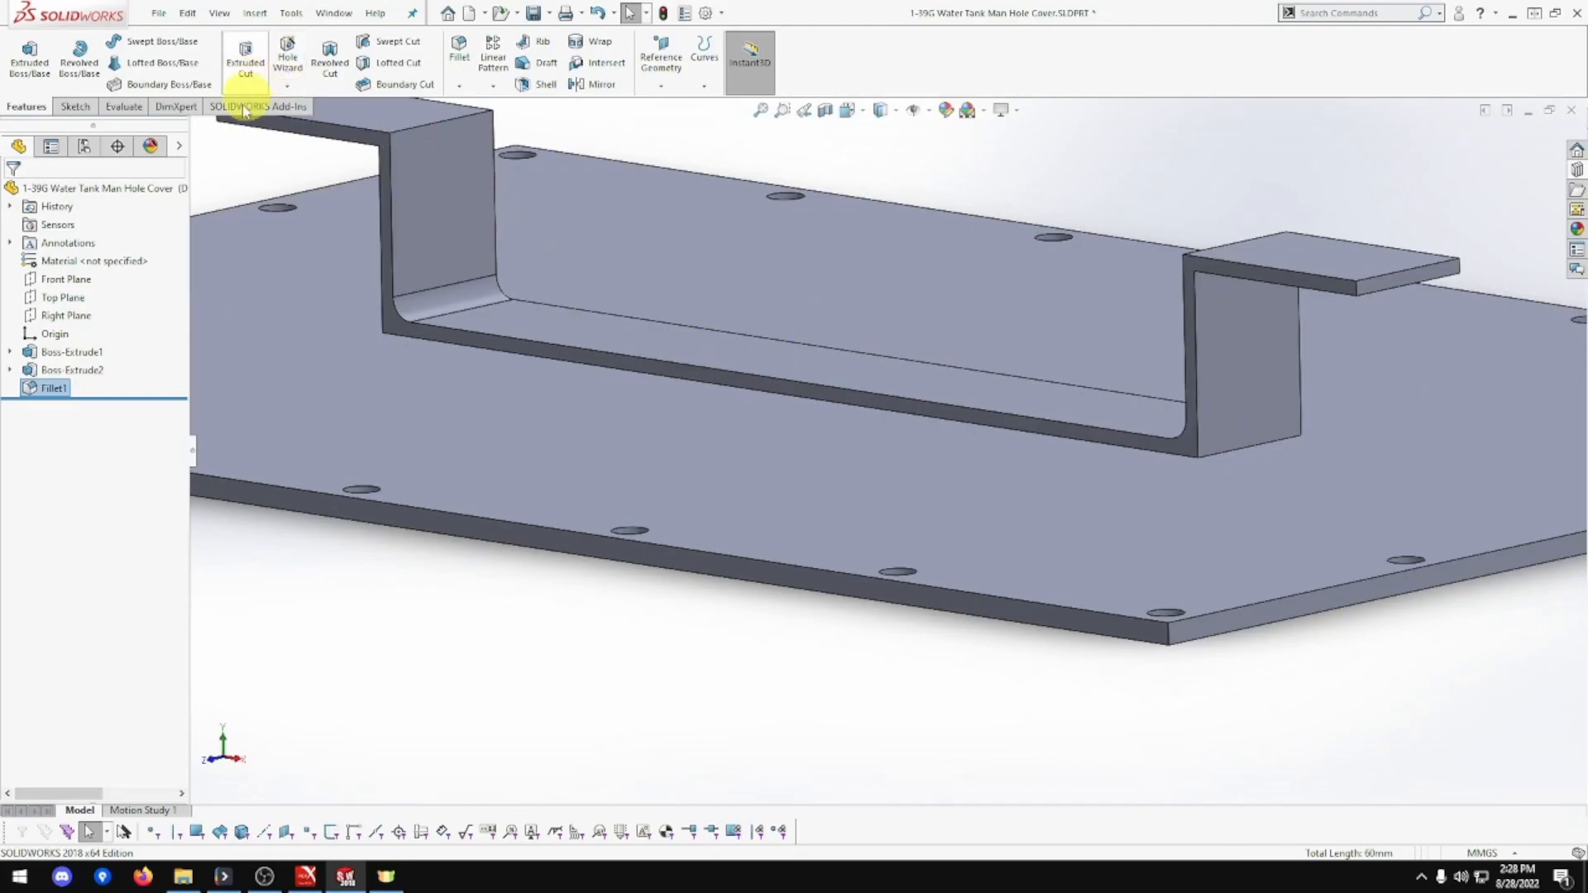
pyautogui.click(459, 48)
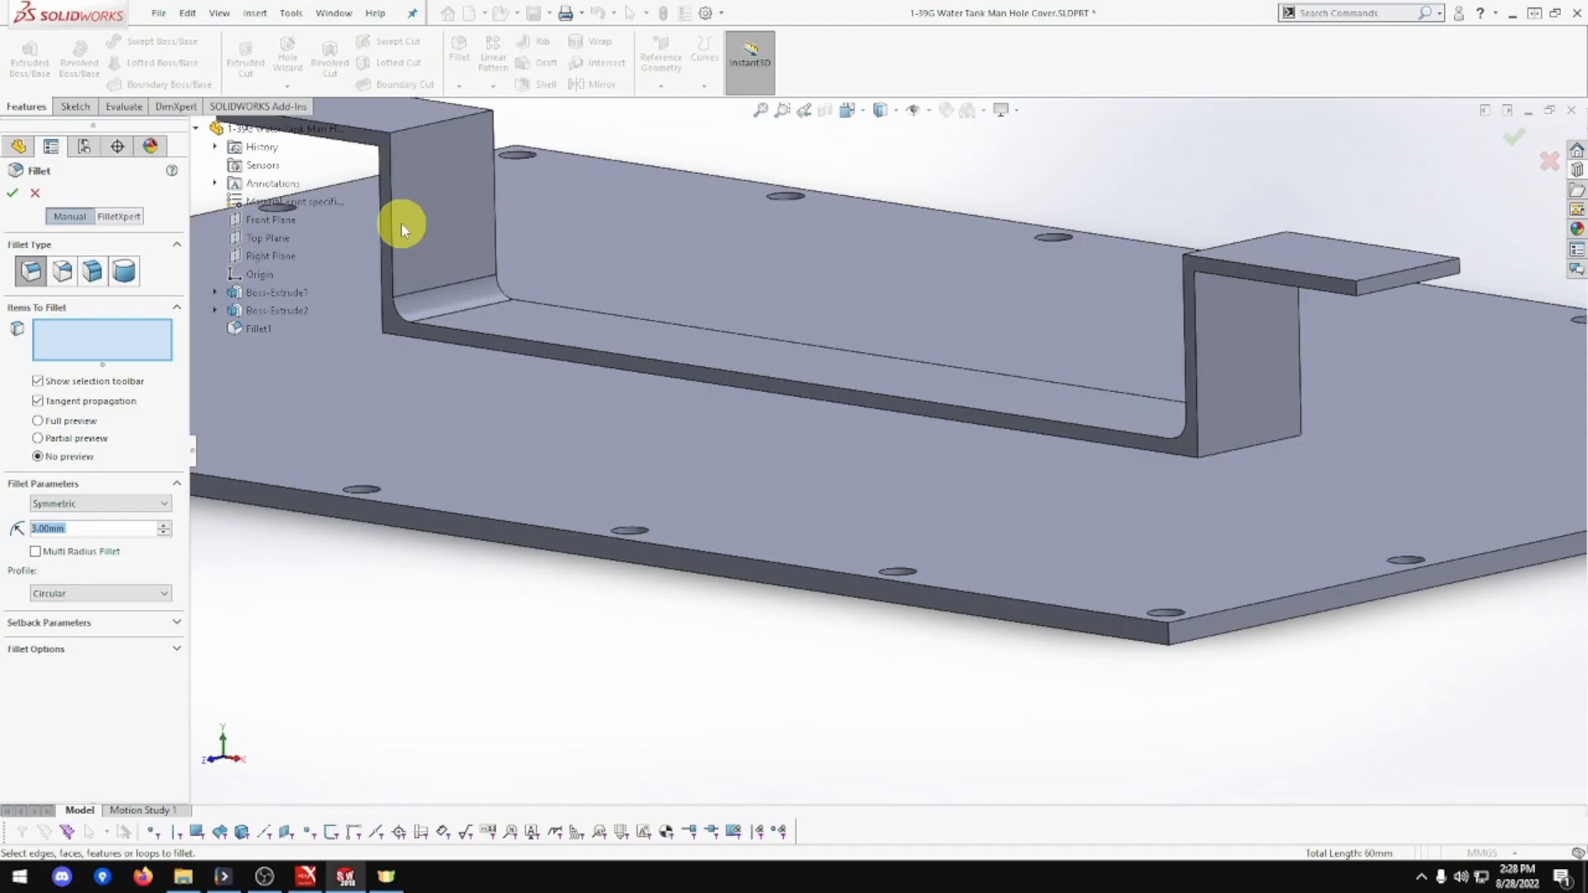
pyautogui.write('5')
pyautogui.press('Tab')
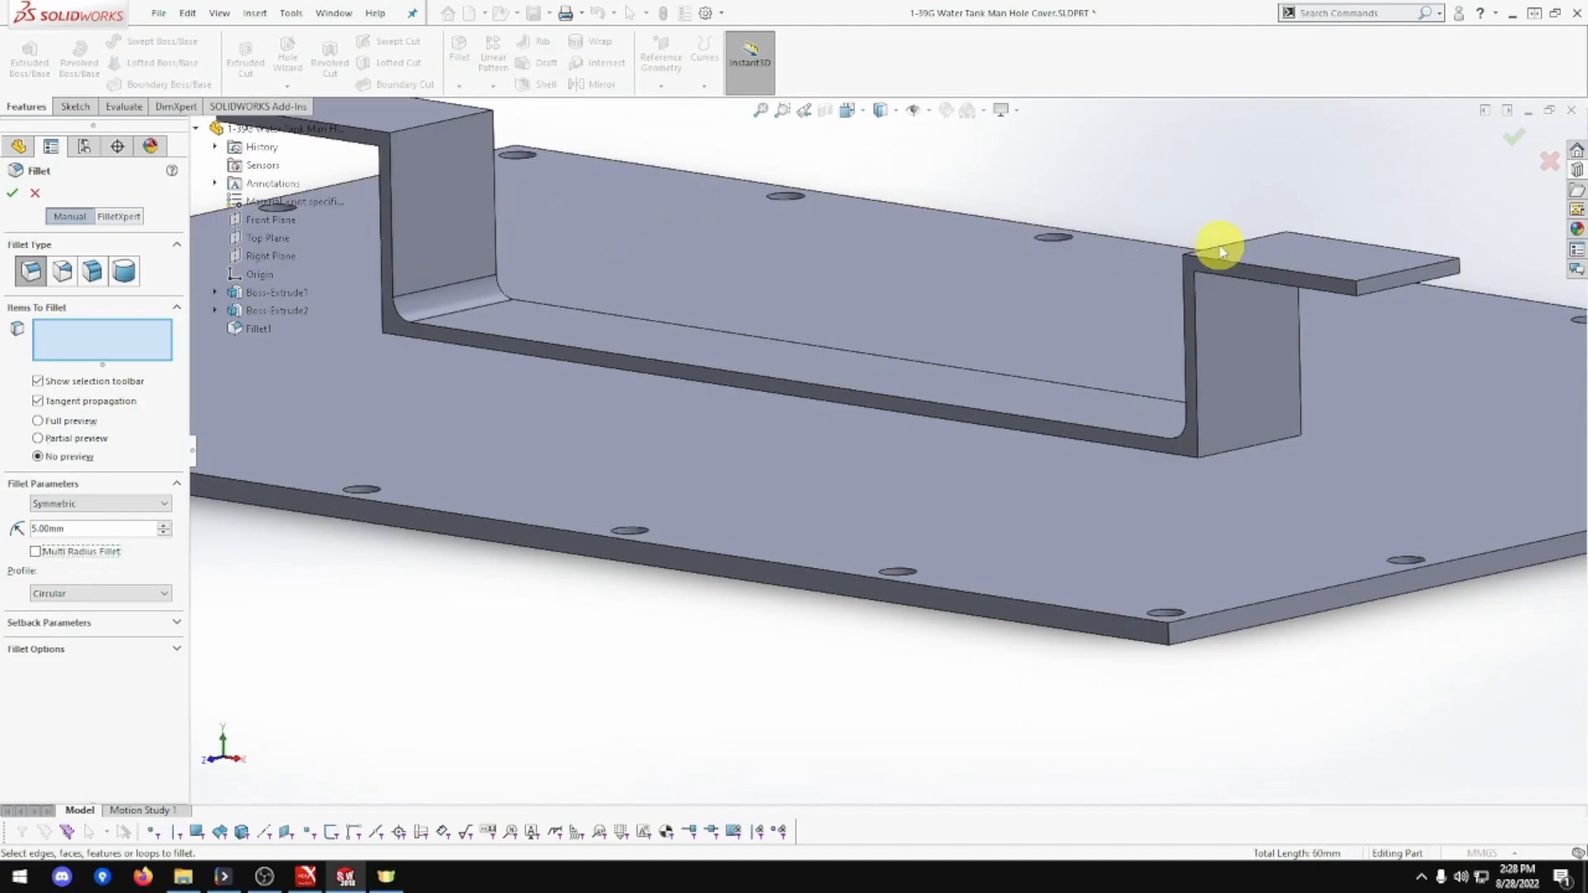
pyautogui.scroll(-3, 1222, 250)
pyautogui.click(1233, 269)
pyautogui.moveTo(1205, 308); pyautogui.dragTo(1031, 259, button='middle')
pyautogui.click(1298, 147)
# Add the left flange's inner and outer bend edges to the 5 mm fillet and apply it.
pyautogui.scroll(-8, 673, 432)
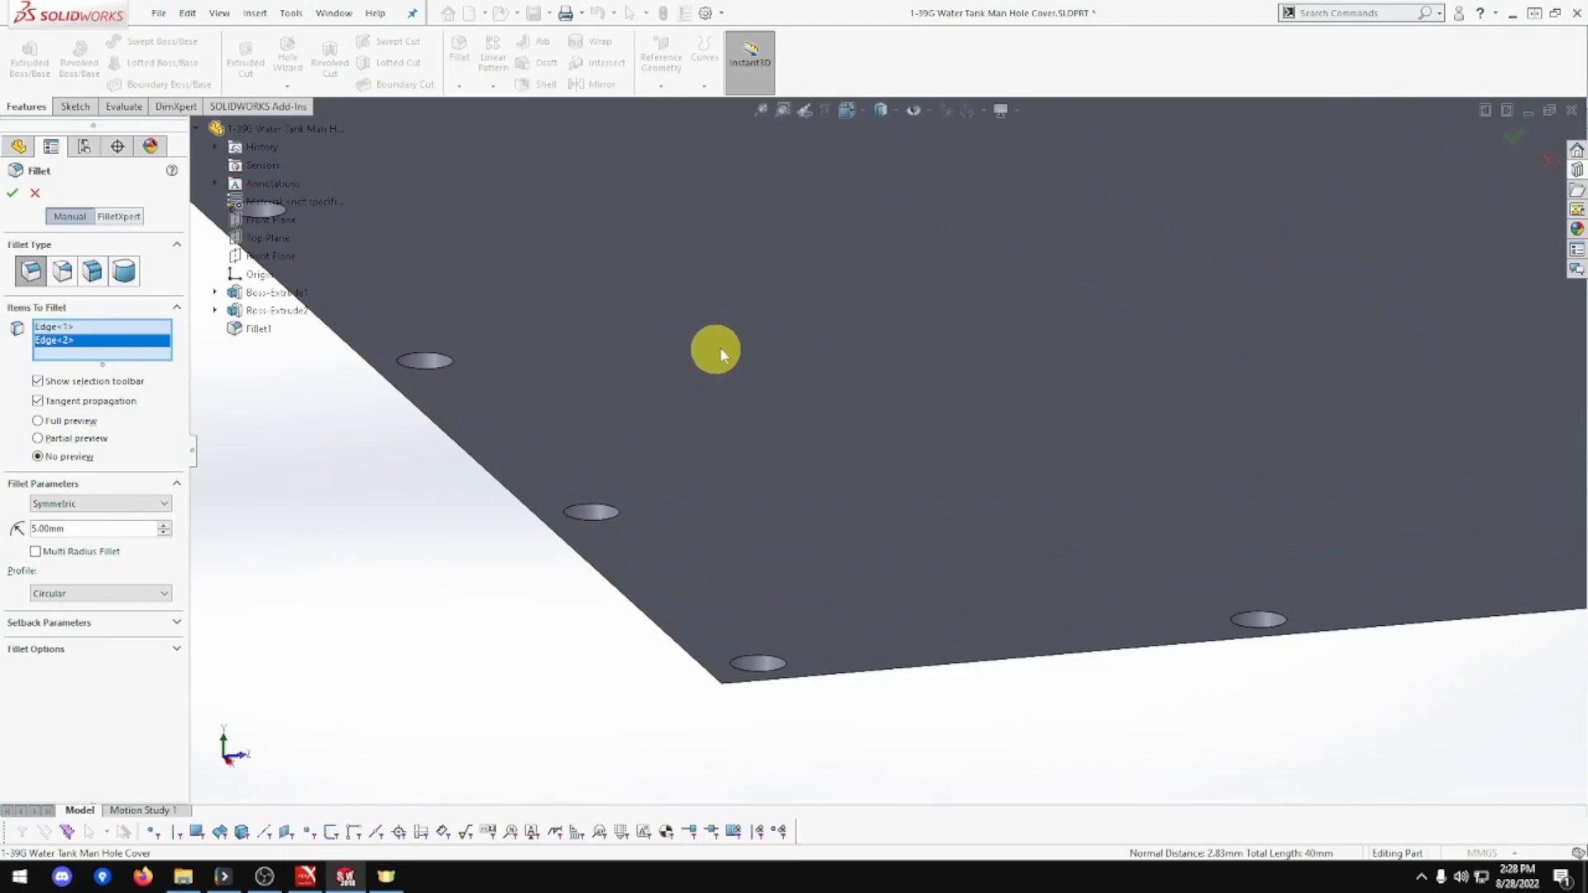
pyautogui.scroll(3, 734, 342)
pyautogui.moveTo(735, 342); pyautogui.dragTo(728, 410, button='middle')
pyautogui.scroll(-5, 824, 291)
pyautogui.moveTo(824, 291); pyautogui.dragTo(869, 215, button='middle')
pyautogui.scroll(-3, 868, 215)
pyautogui.scroll(5, 868, 215)
pyautogui.scroll(-4, 925, 227)
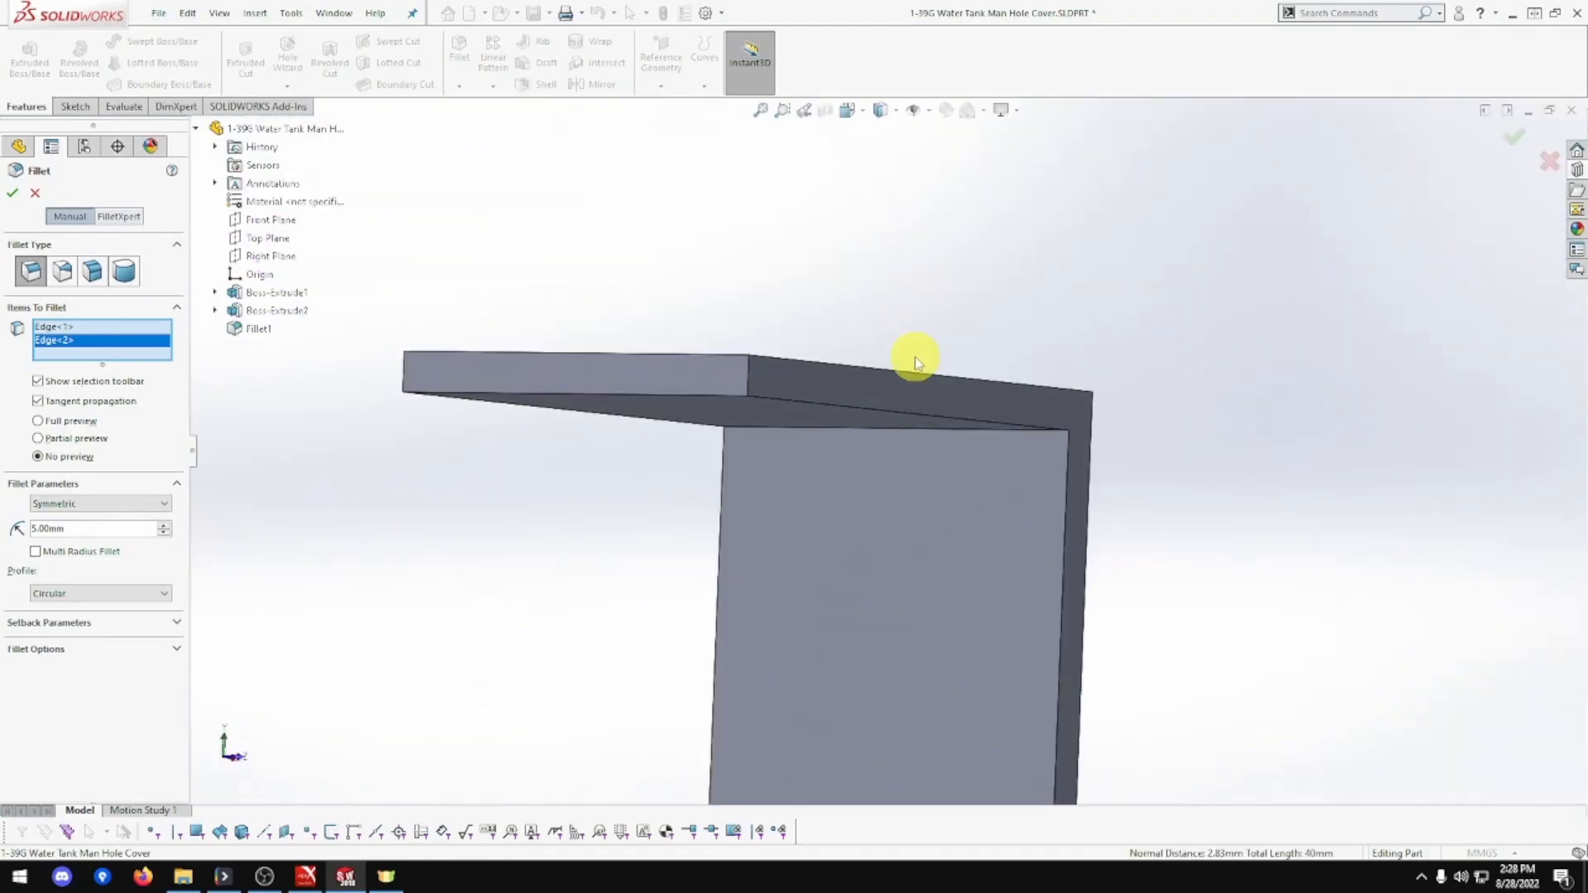
pyautogui.click(911, 430)
pyautogui.moveTo(911, 430); pyautogui.dragTo(786, 486, button='middle')
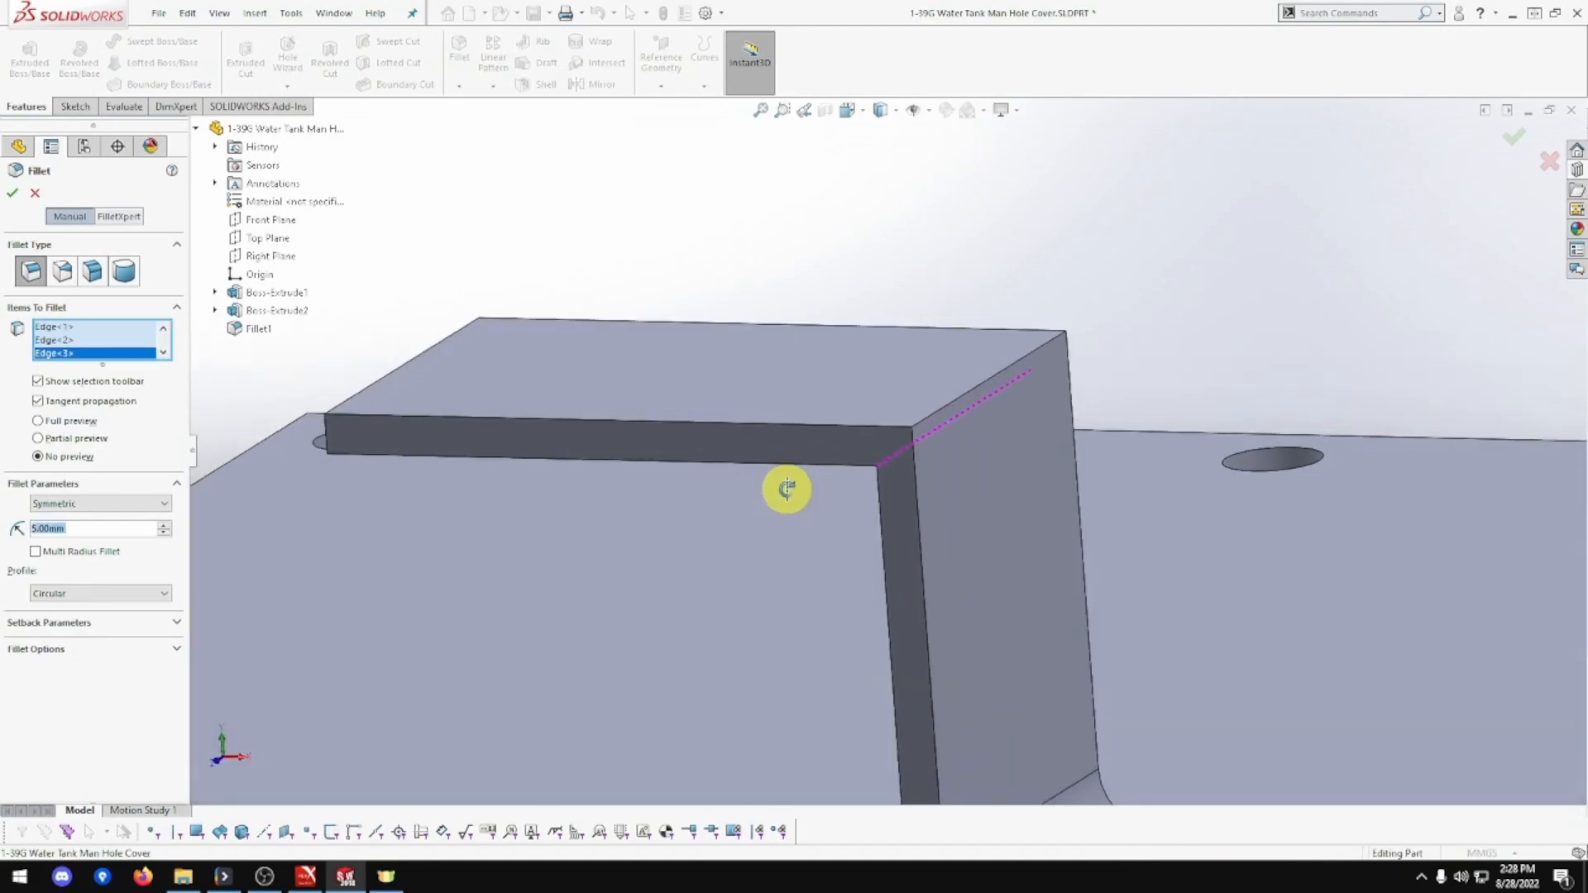
pyautogui.click(946, 405)
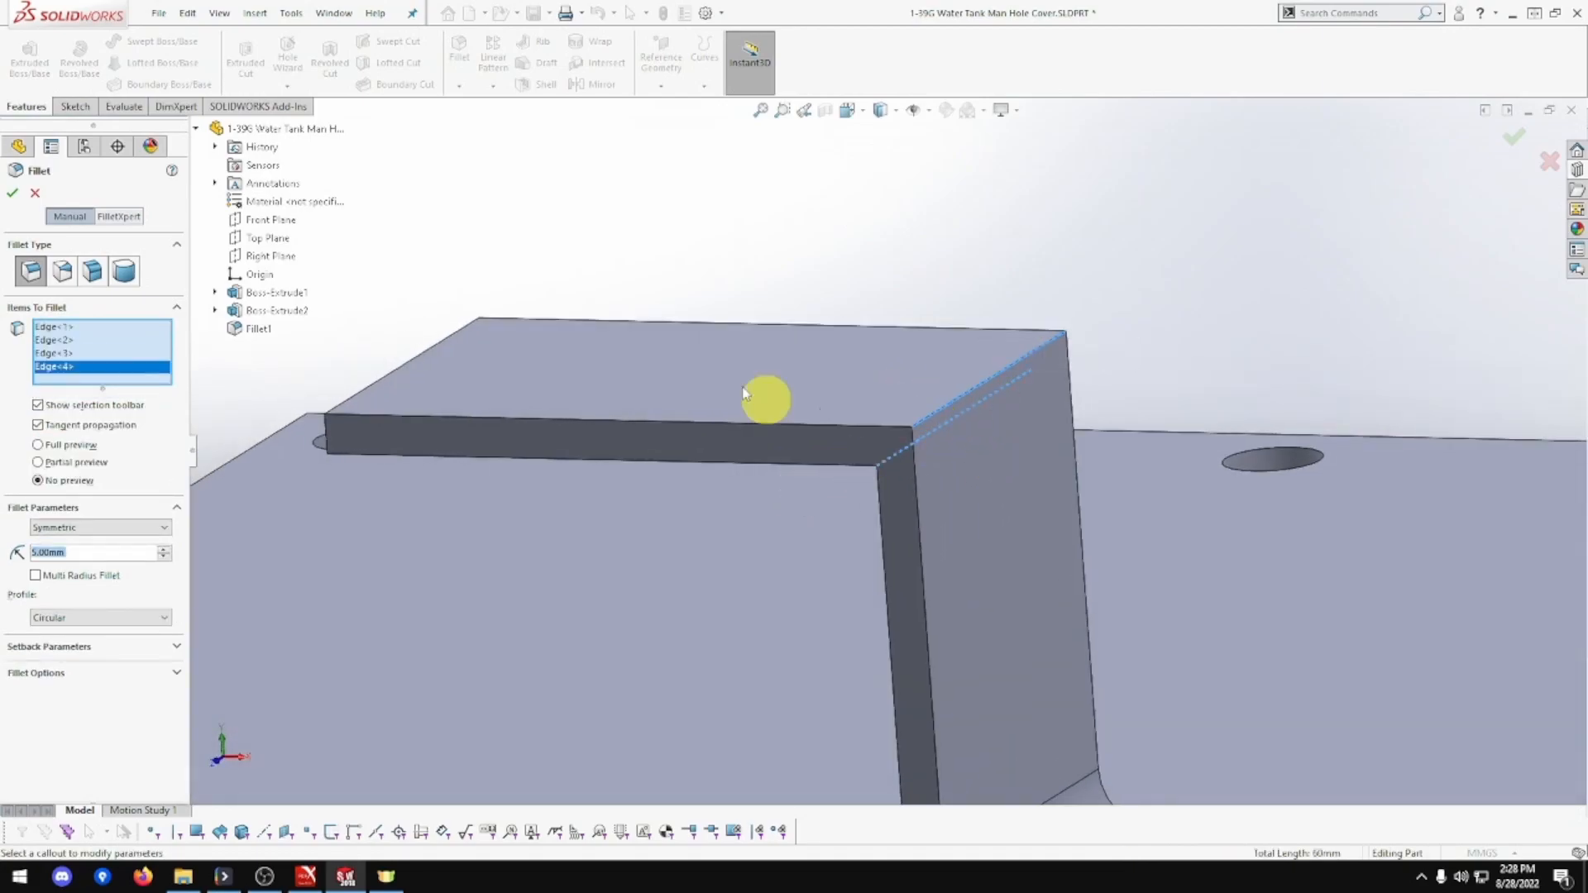
pyautogui.click(12, 194)
pyautogui.scroll(3, 1207, 479)
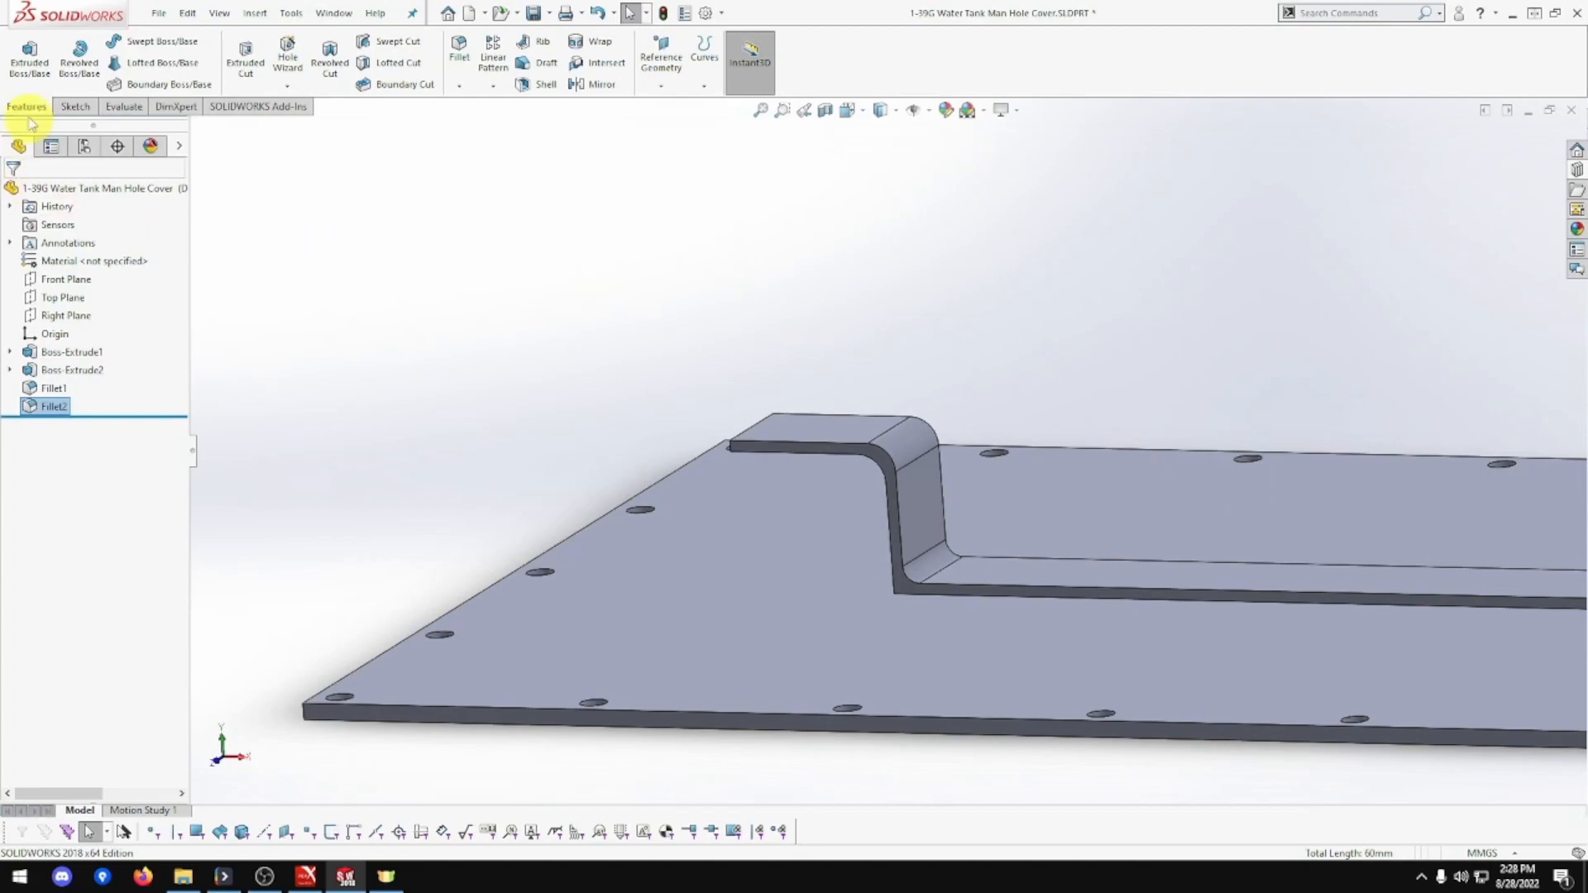
# Clear the fillet selection and save the part.
pyautogui.click(487, 415)
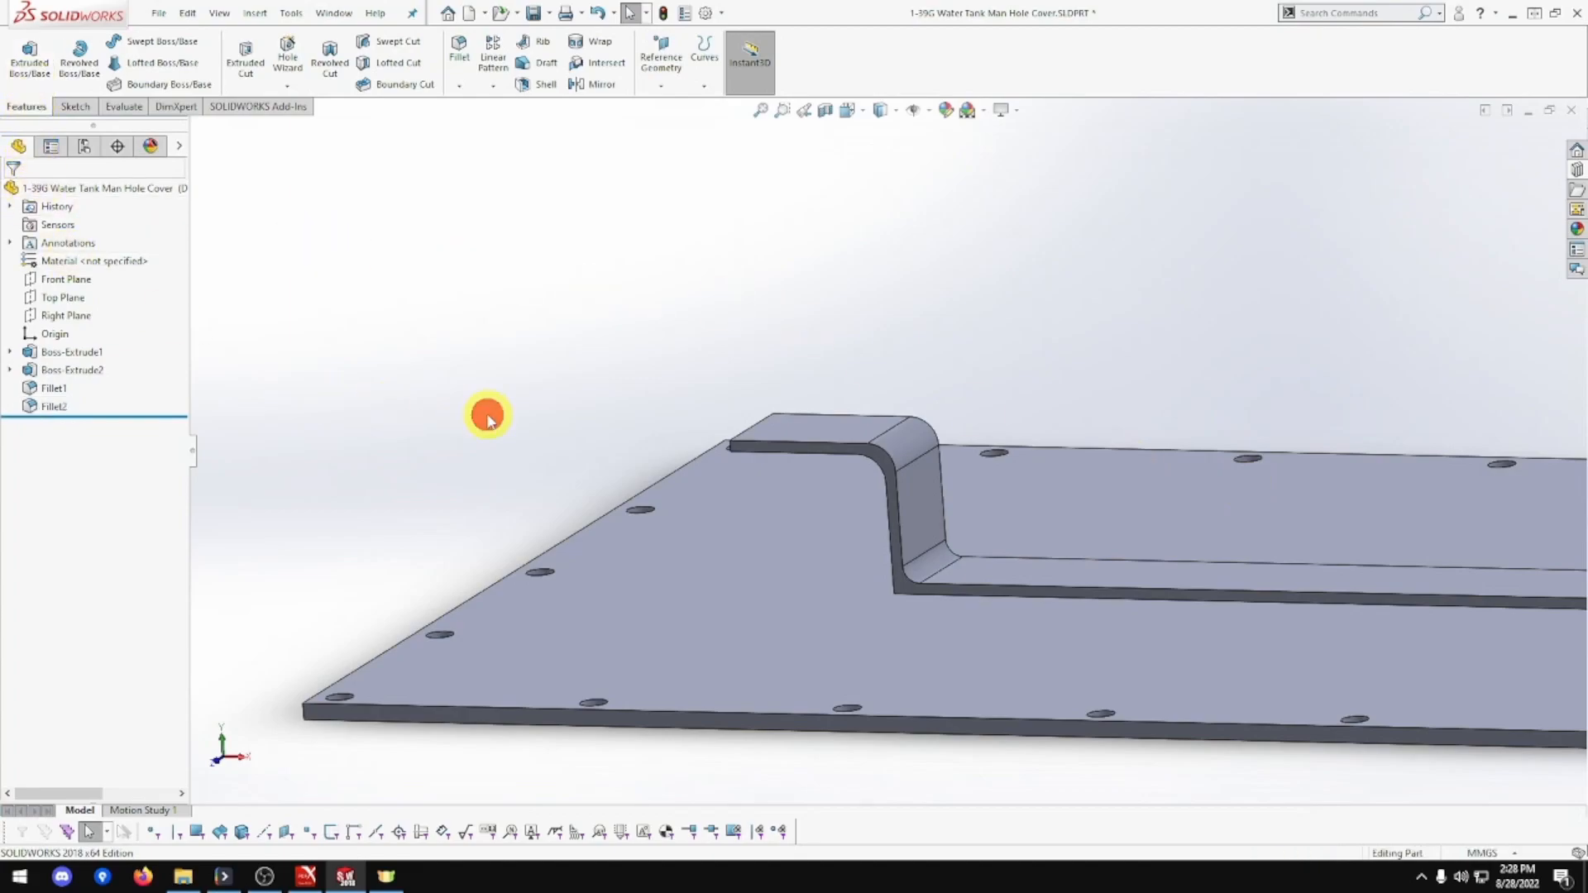
pyautogui.scroll(4, 513, 415)
pyautogui.scroll(-1, 1005, 478)
pyautogui.hotkey('ctrl', 's')
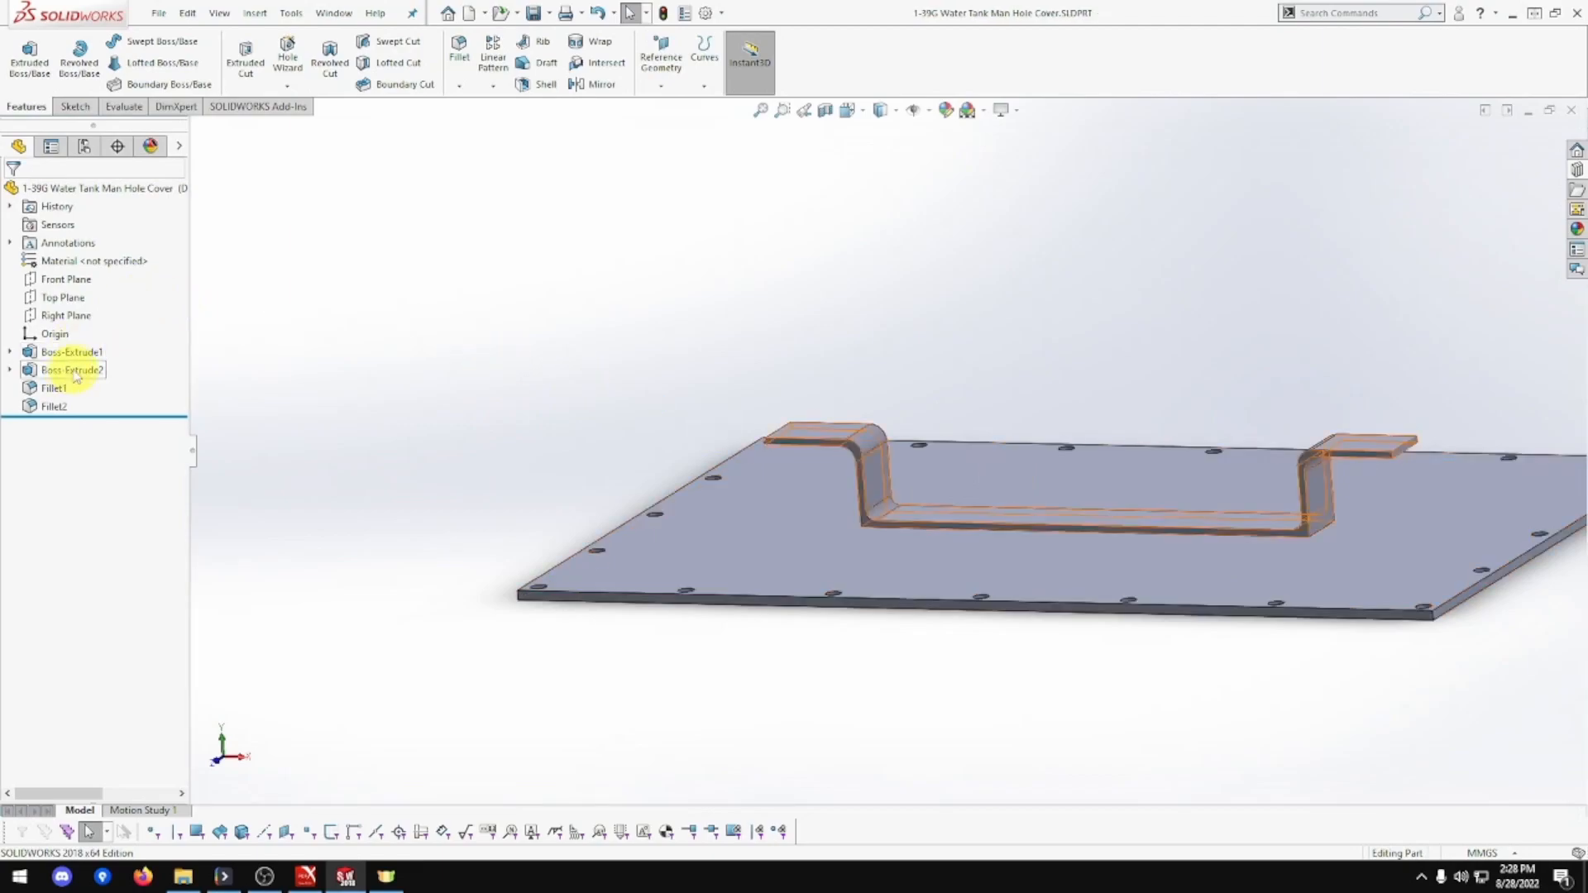
# Open the stepped strip's profile sketch to review its dimensions, and exit it without changes.
pyautogui.click(12, 372)
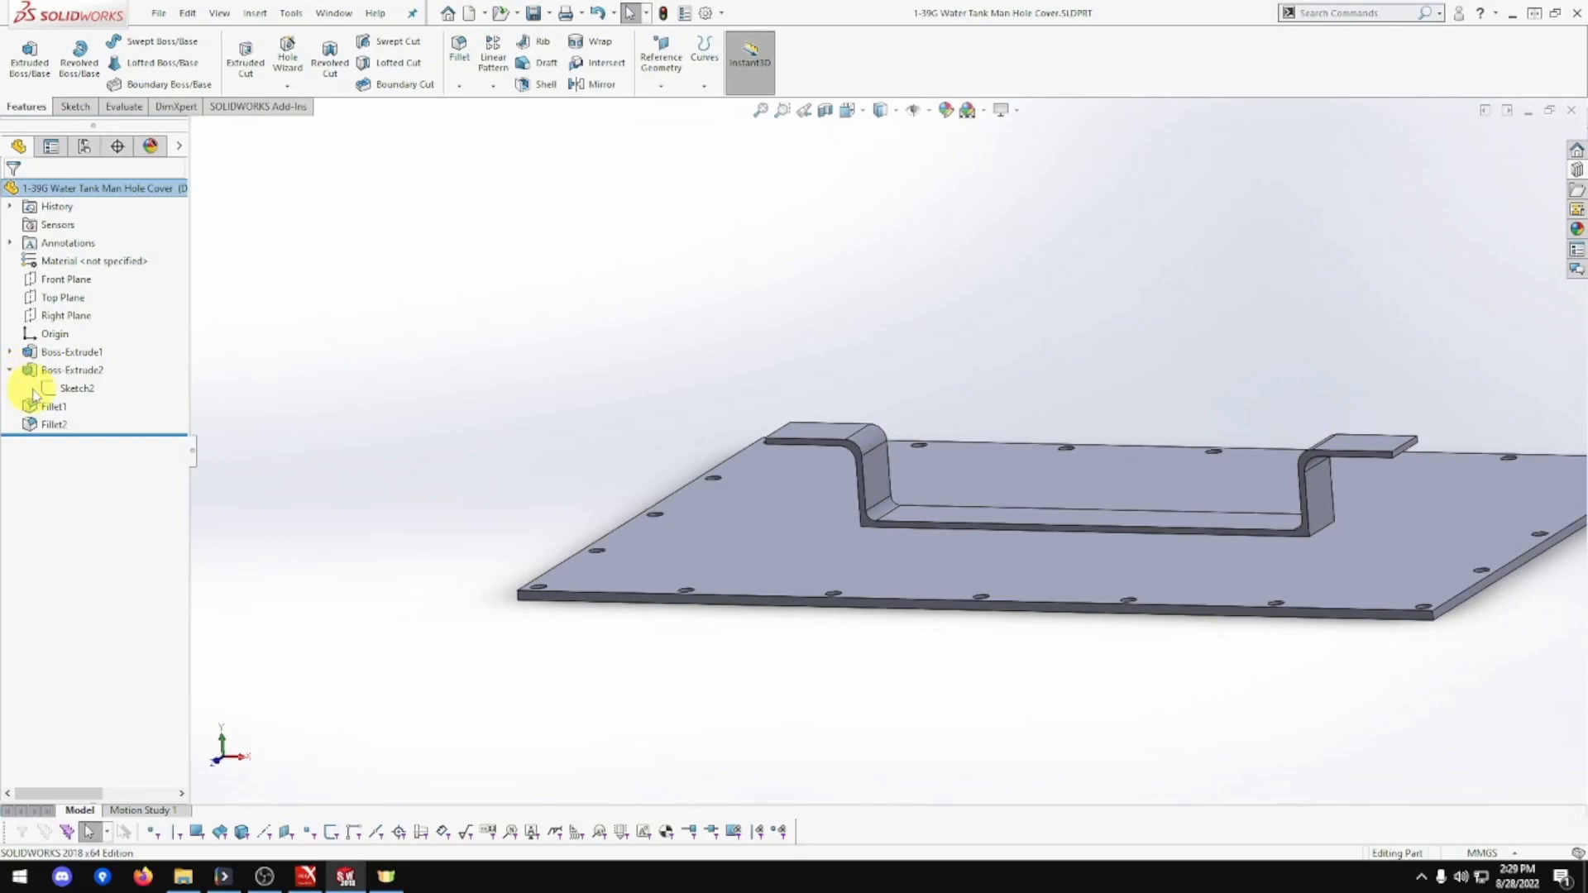
pyautogui.click(66, 389)
pyautogui.click(82, 335)
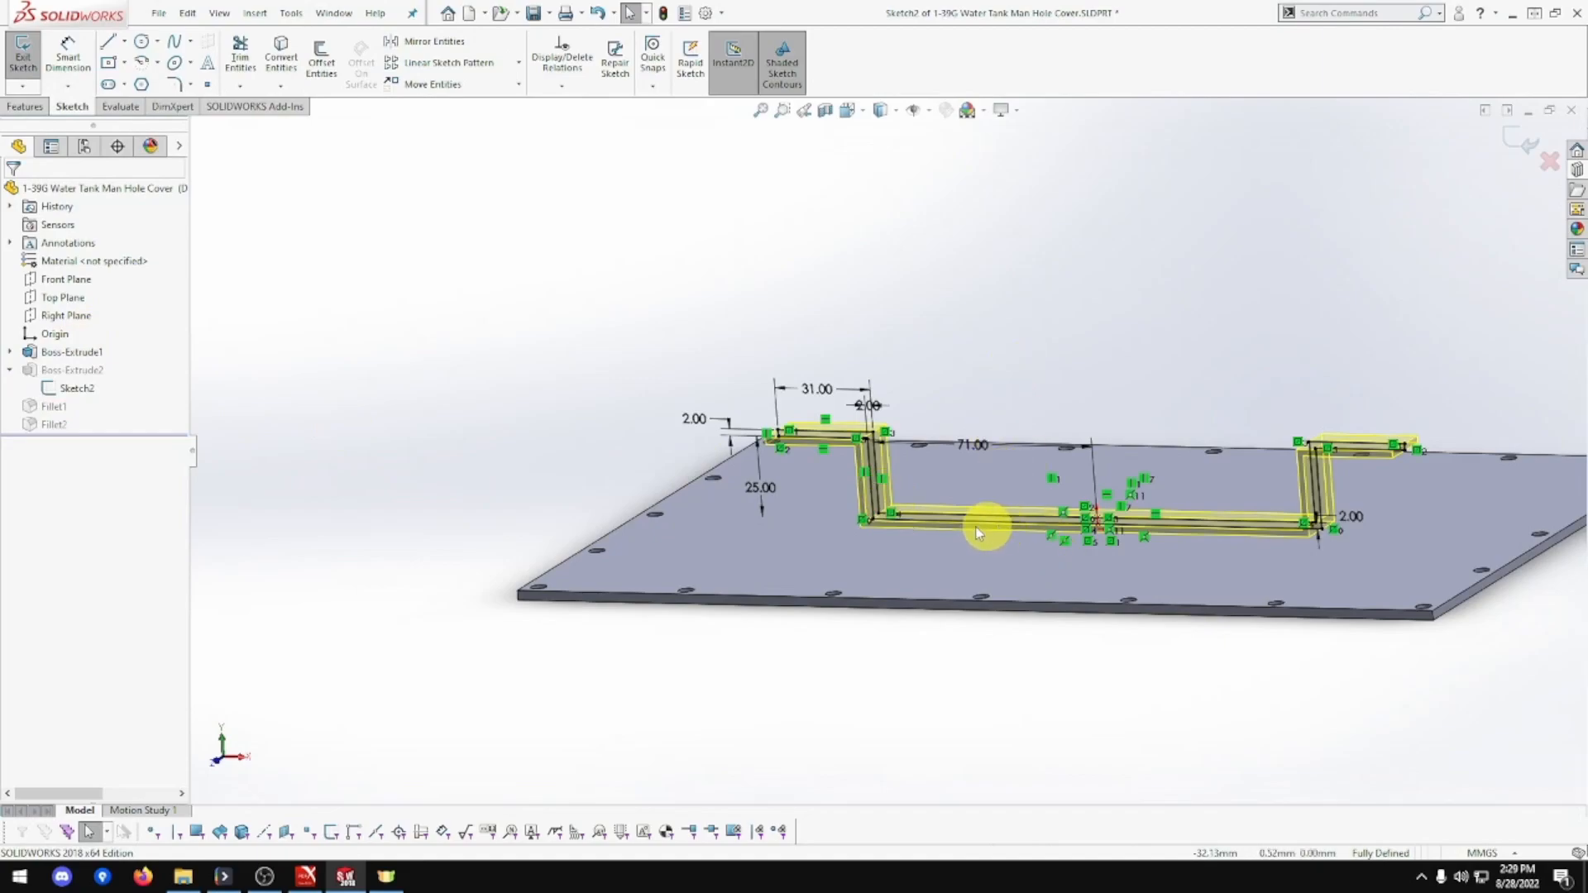
pyautogui.click(23, 52)
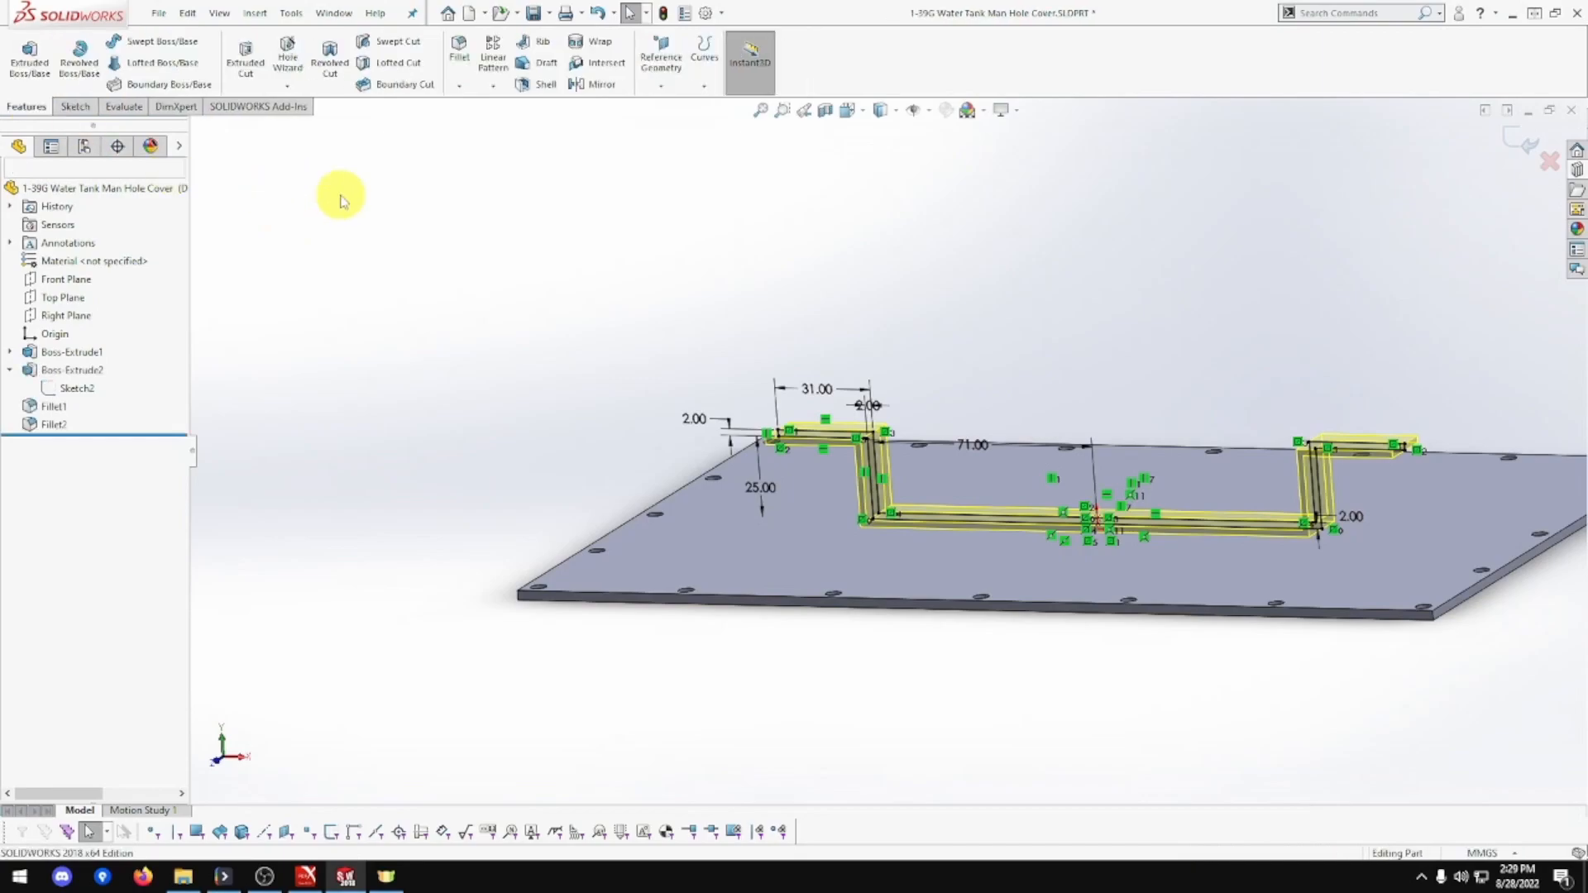
pyautogui.rightClick(879, 519)
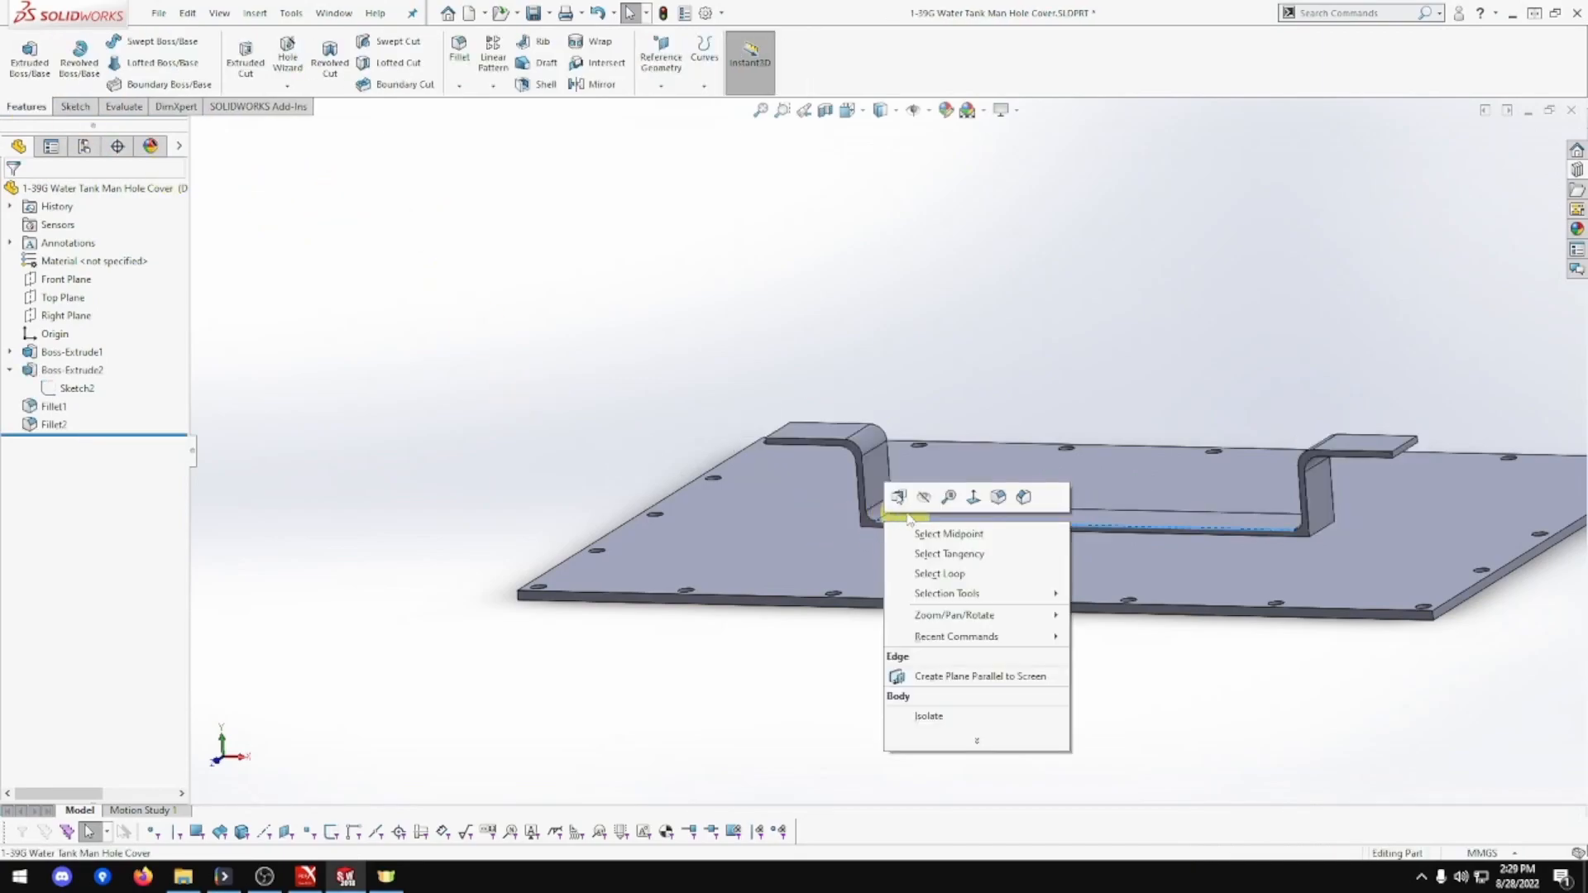
pyautogui.click(973, 497)
pyautogui.press('Escape')
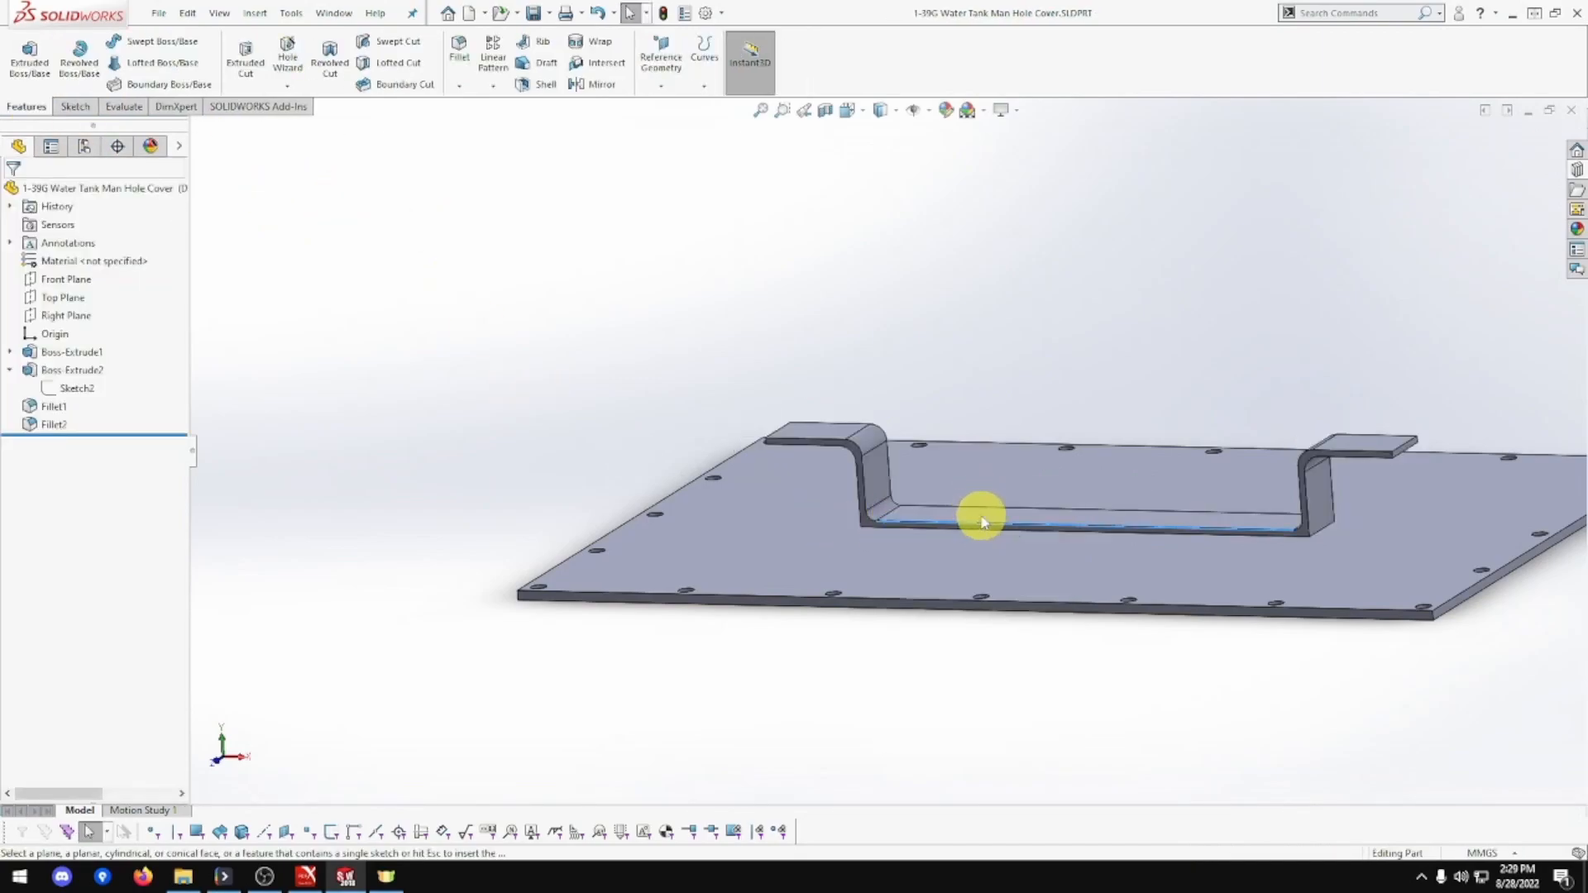
pyautogui.rightClick(979, 521)
pyautogui.click(1068, 502)
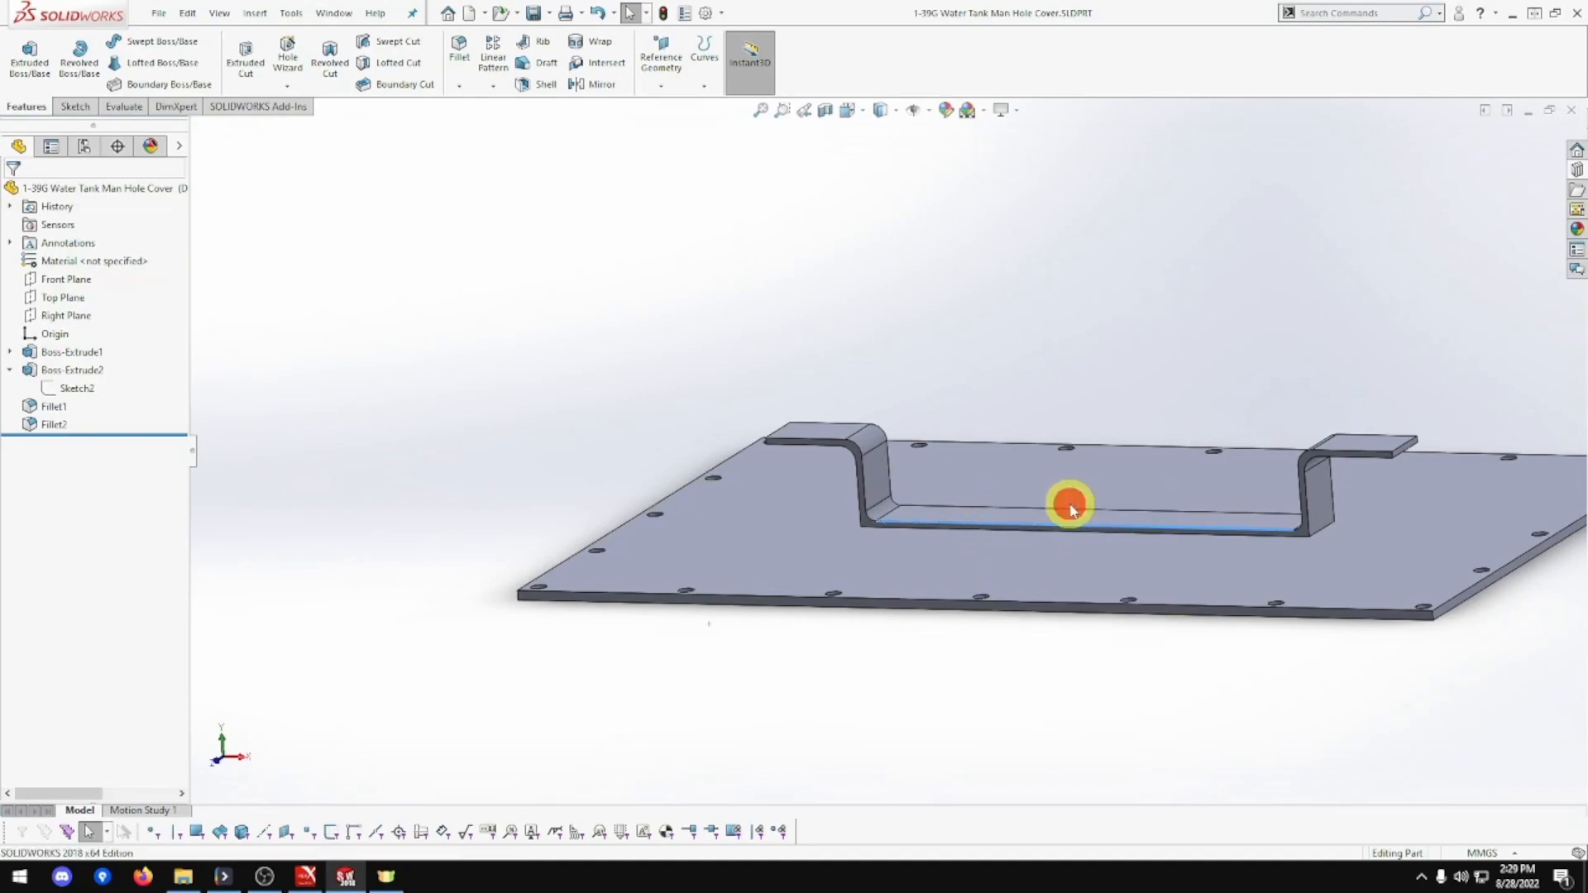
pyautogui.press('Escape')
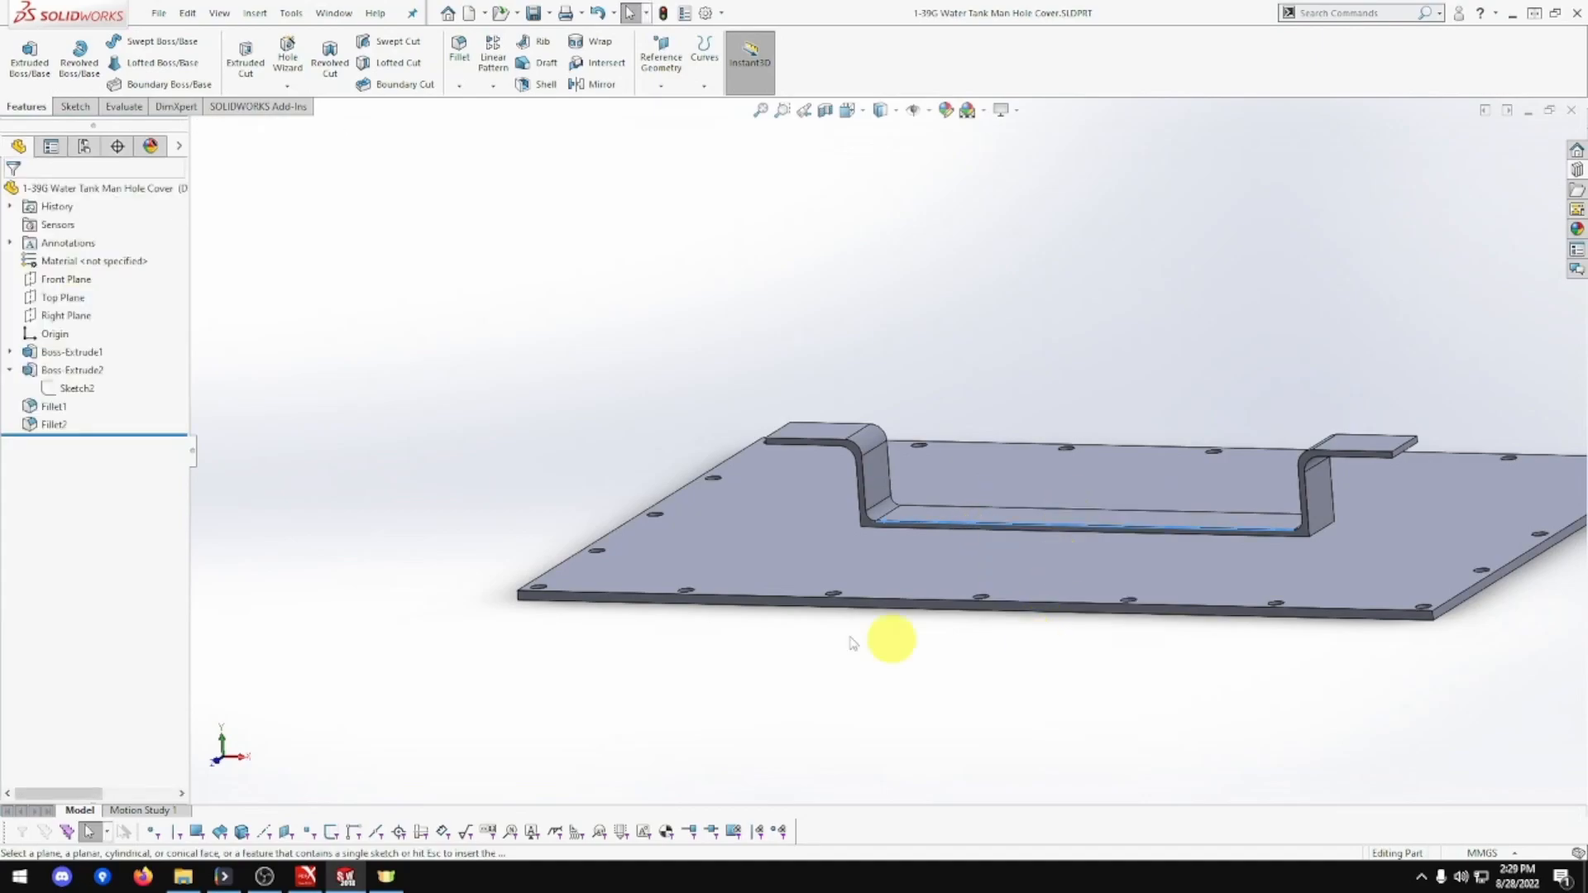
pyautogui.rightClick(62, 278)
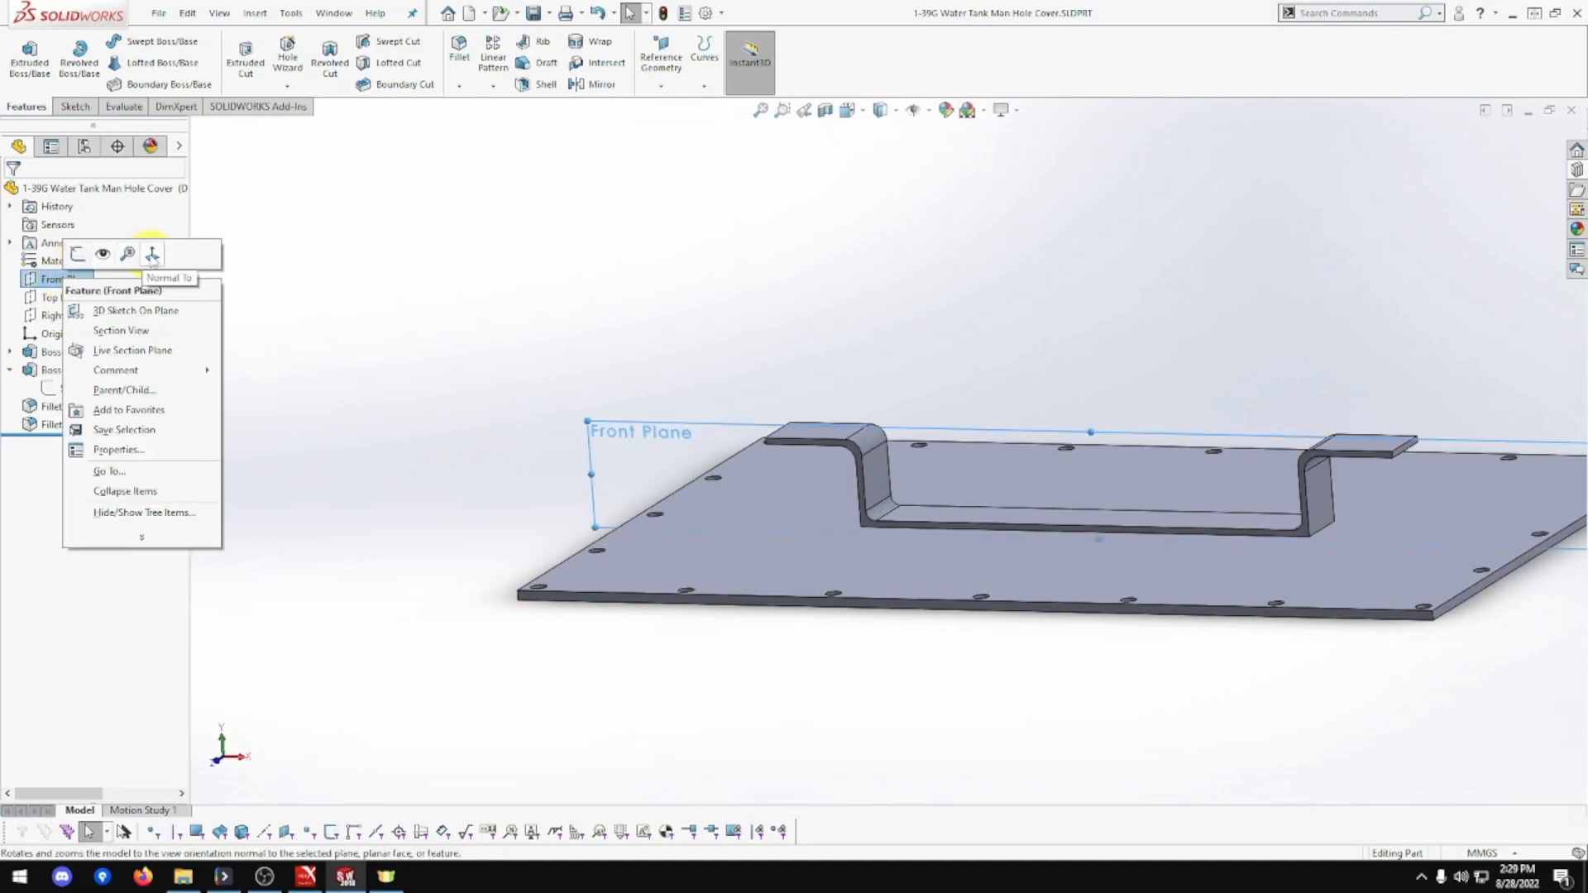
pyautogui.click(127, 254)
pyautogui.scroll(-3, 784, 535)
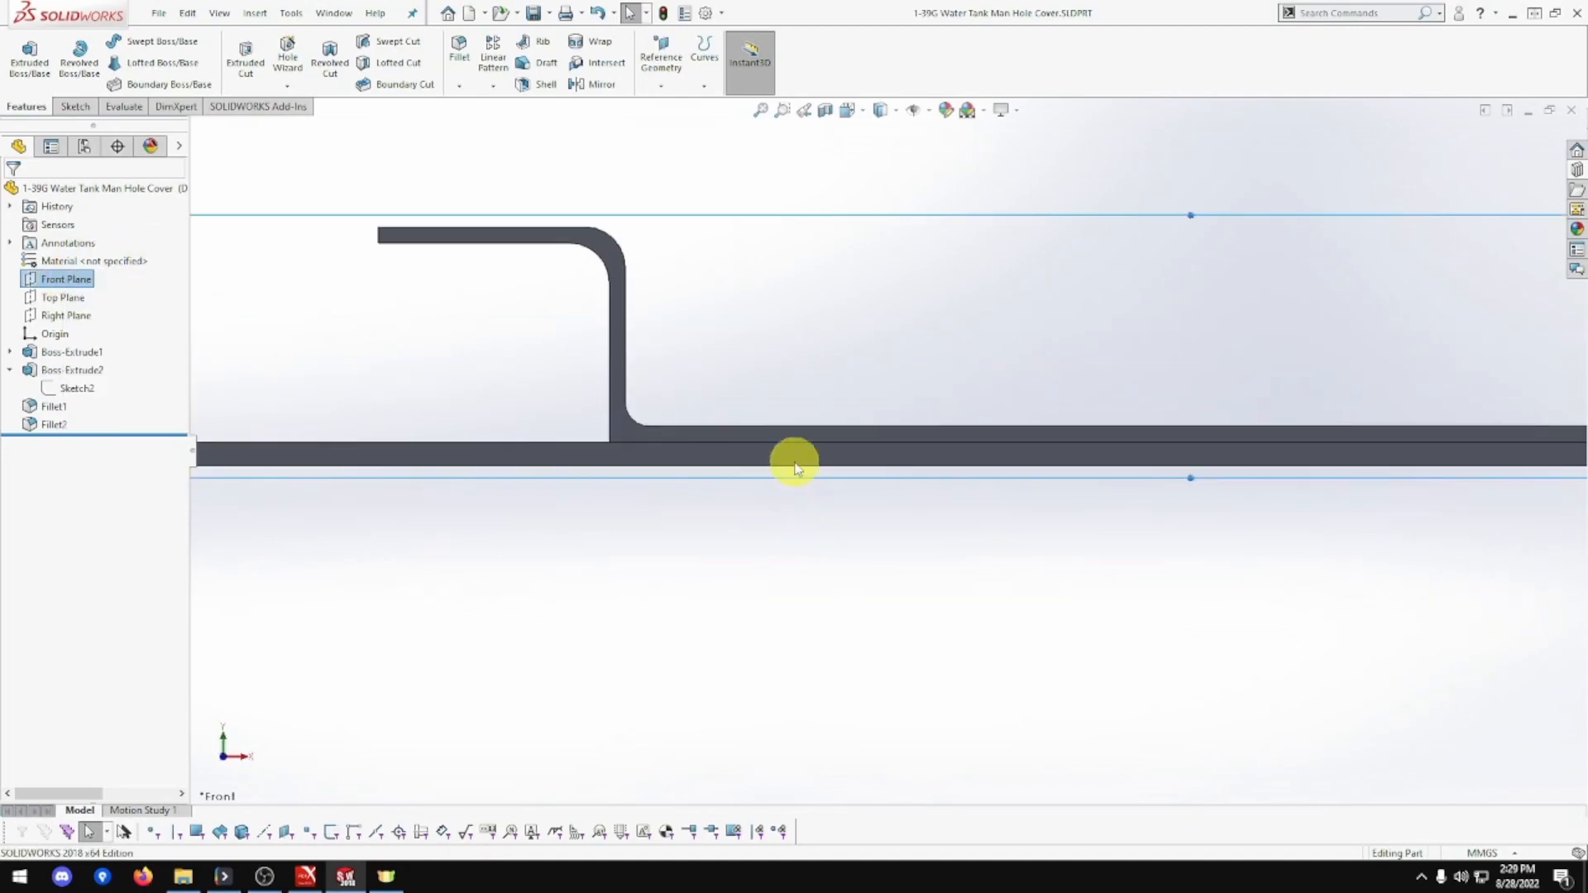
pyautogui.click(81, 388)
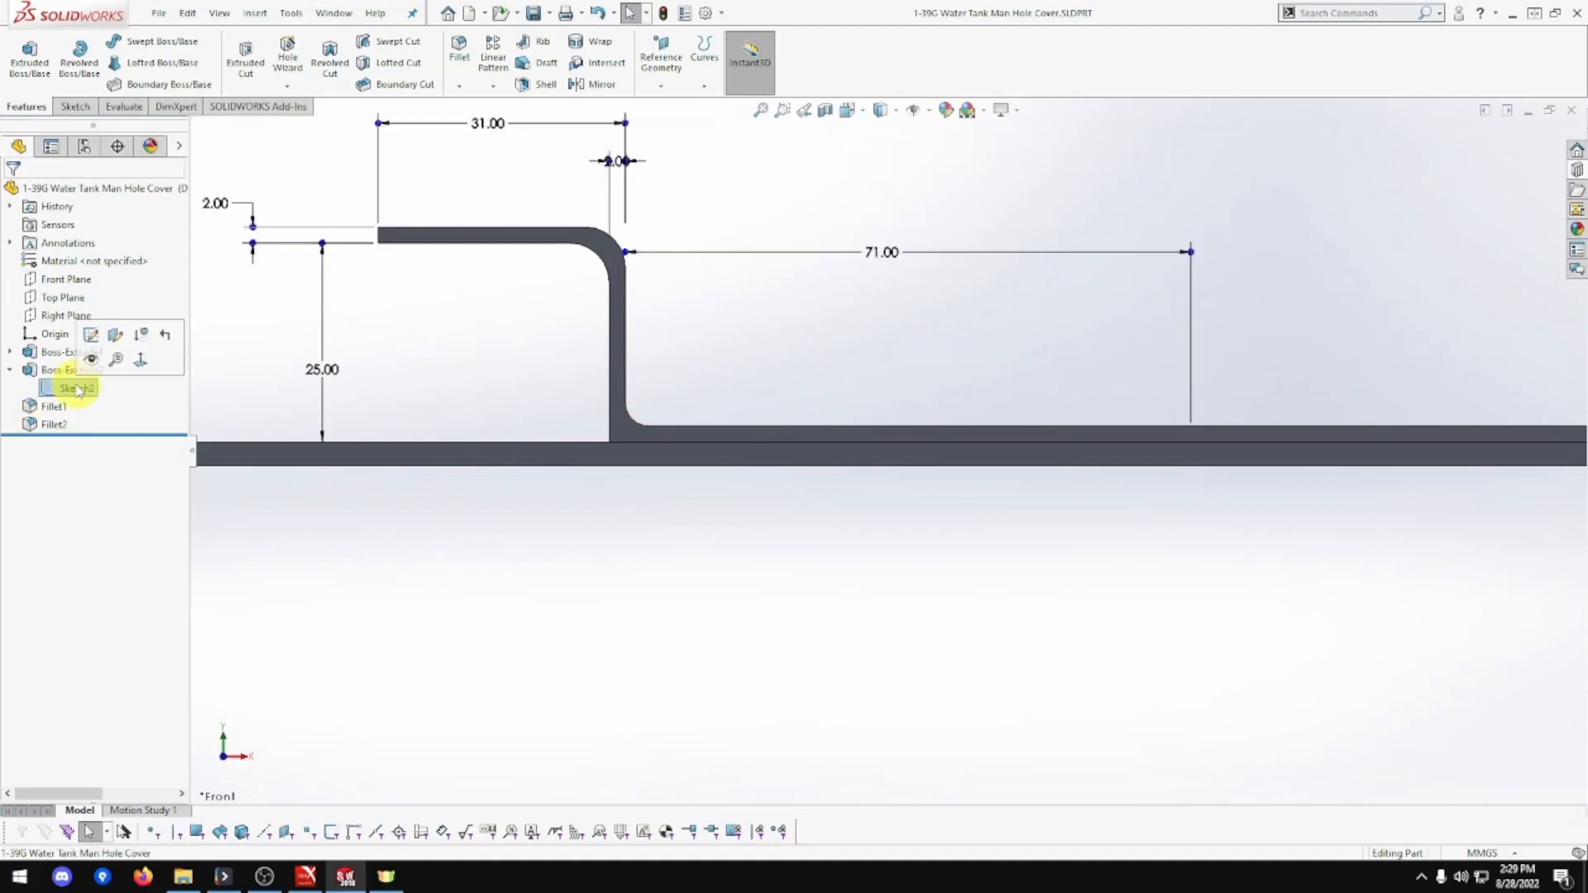
pyautogui.click(90, 334)
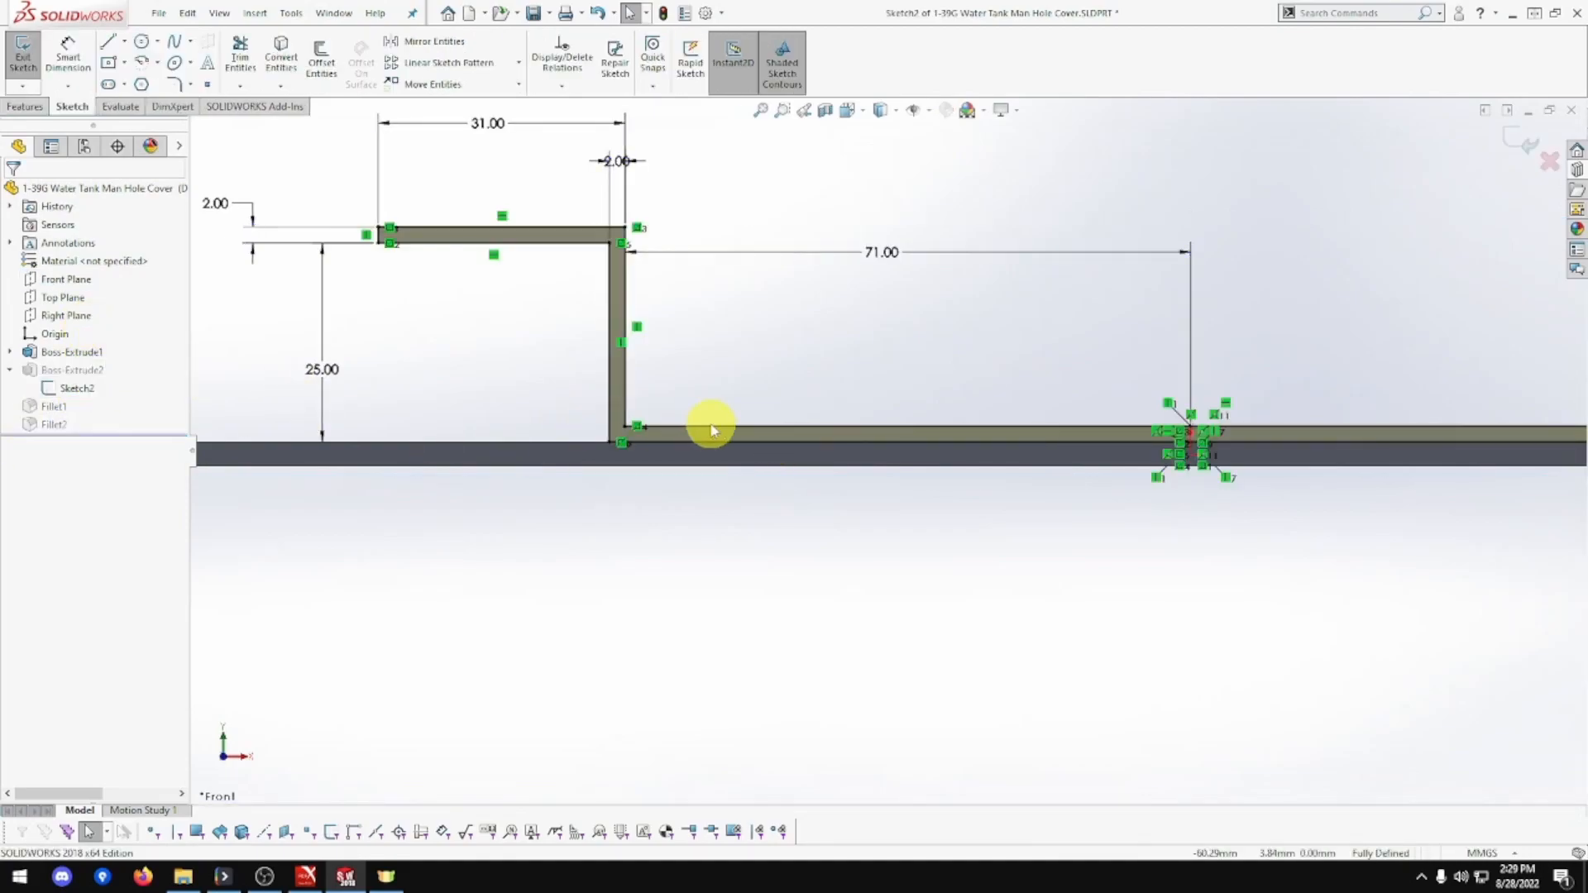
pyautogui.scroll(-2, 709, 425)
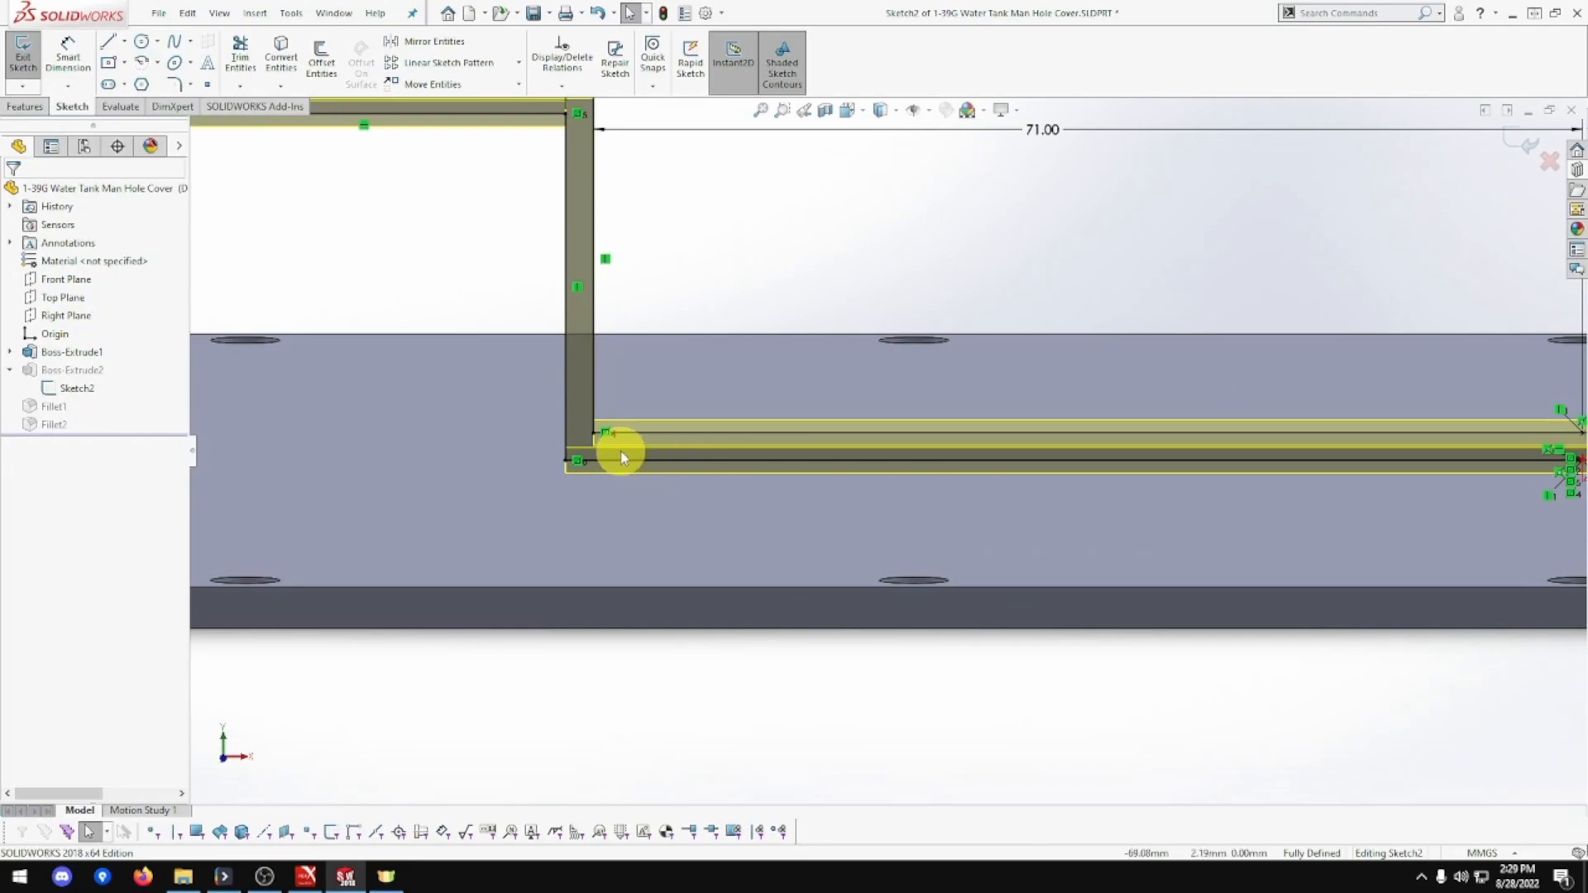
pyautogui.click(32, 63)
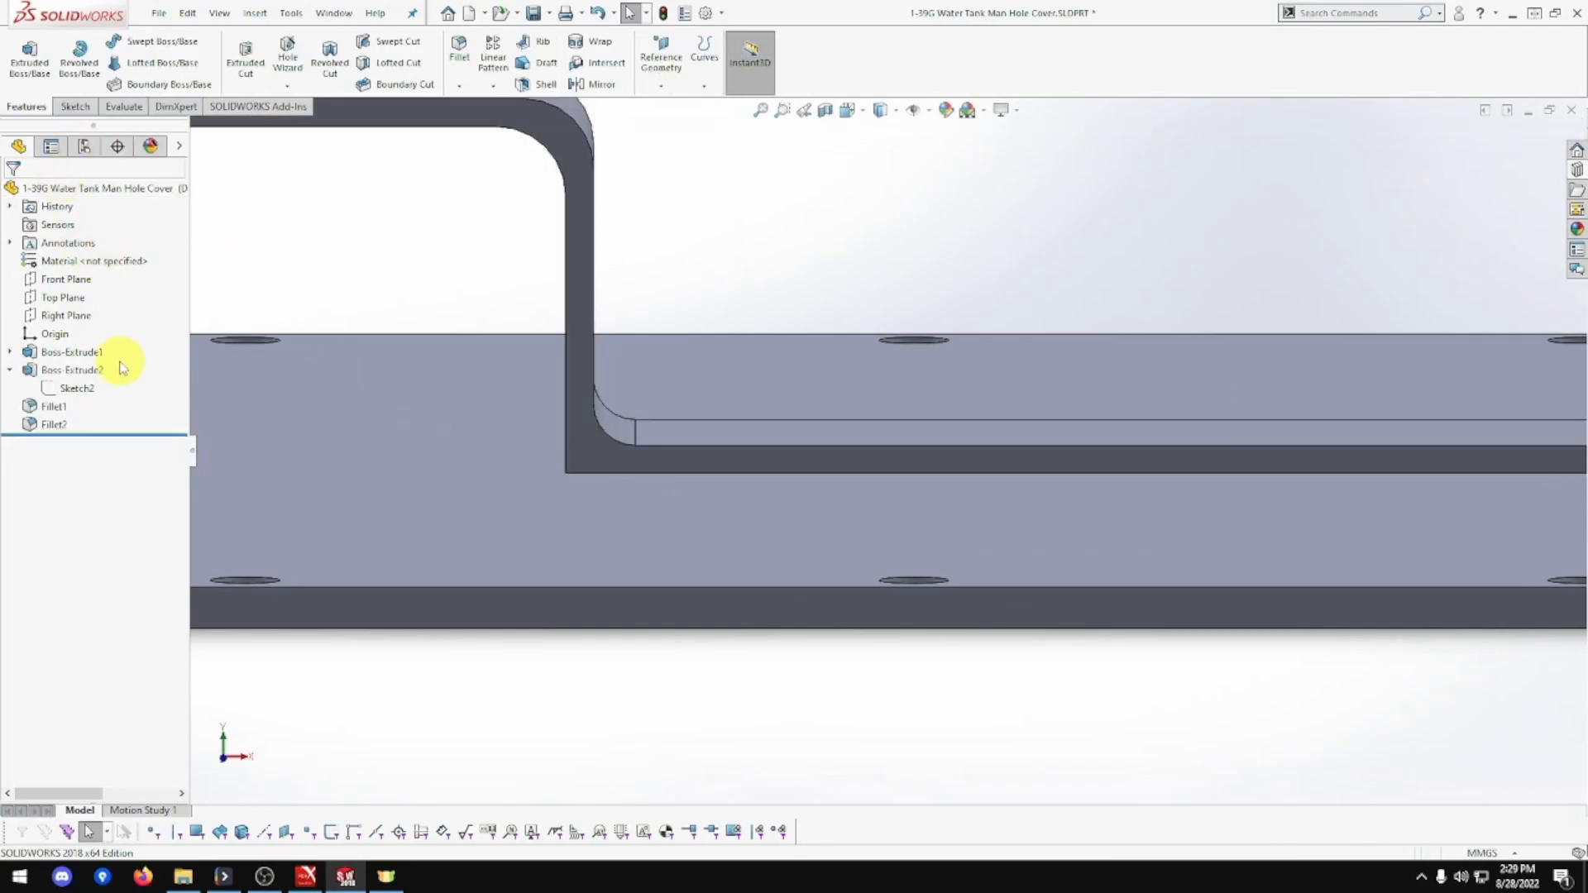
# Open the stepped strip's profile sketch for editing, viewed normal to the Front Plane at the left lower bend.
pyautogui.rightClick(66, 281)
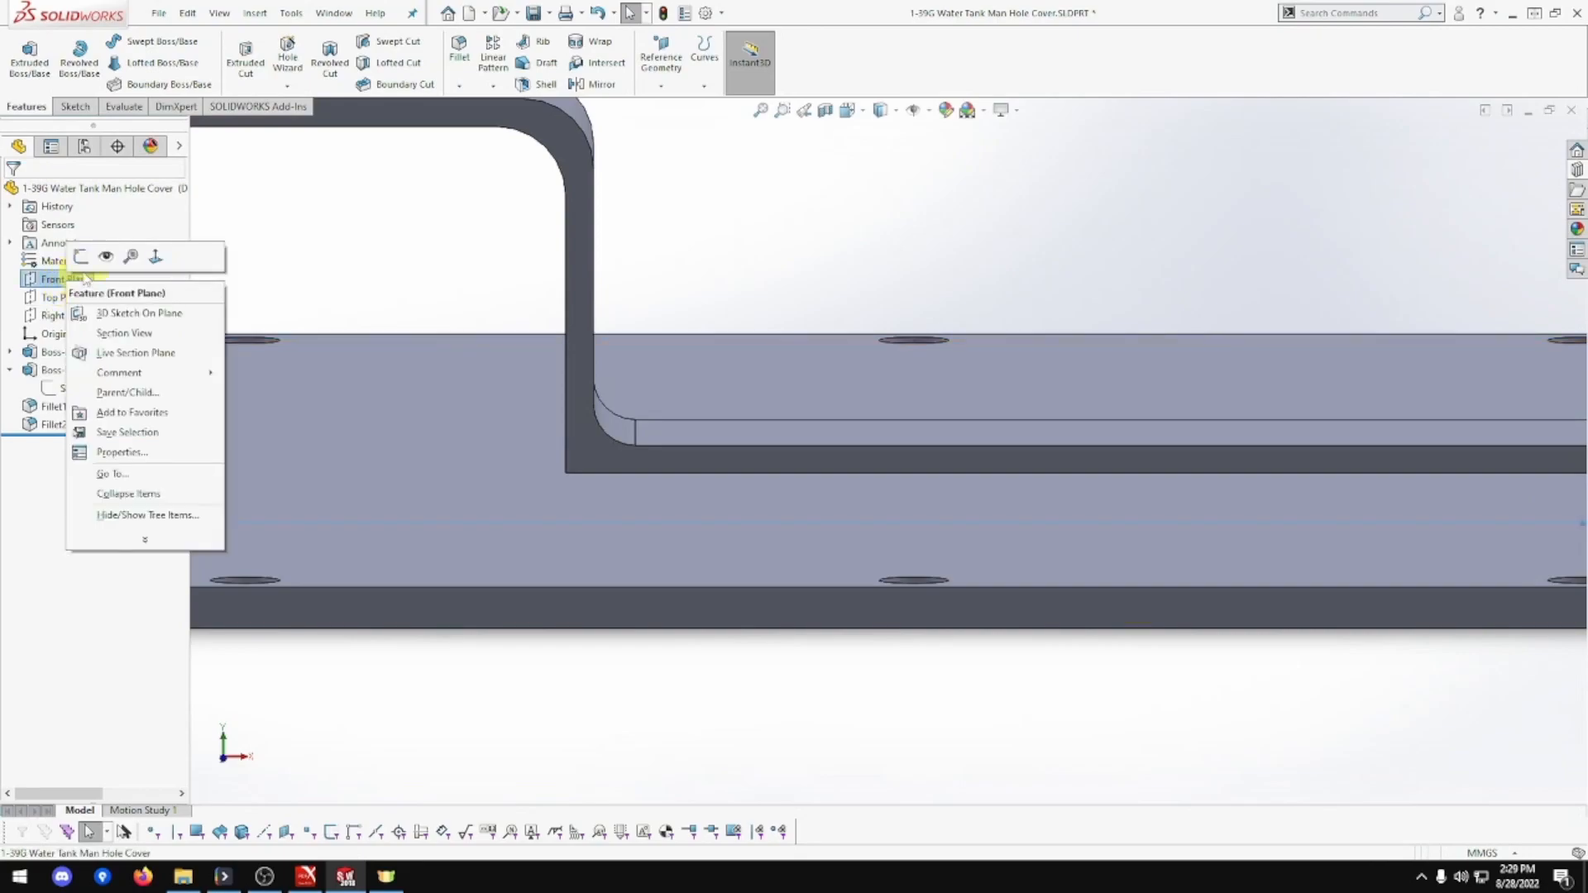
pyautogui.click(159, 266)
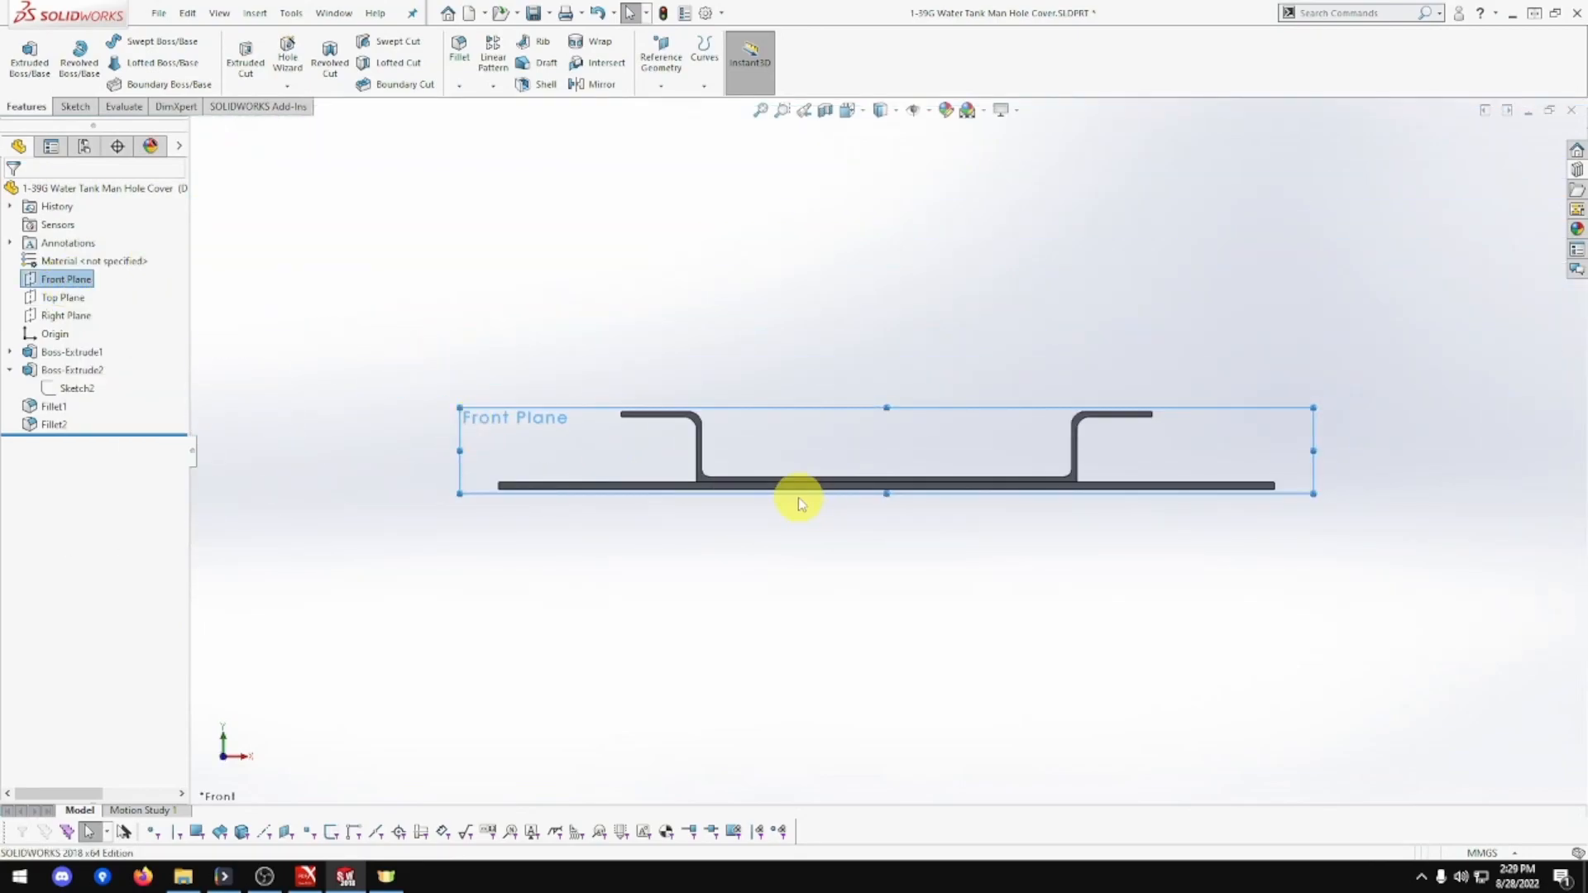
pyautogui.scroll(-4, 684, 464)
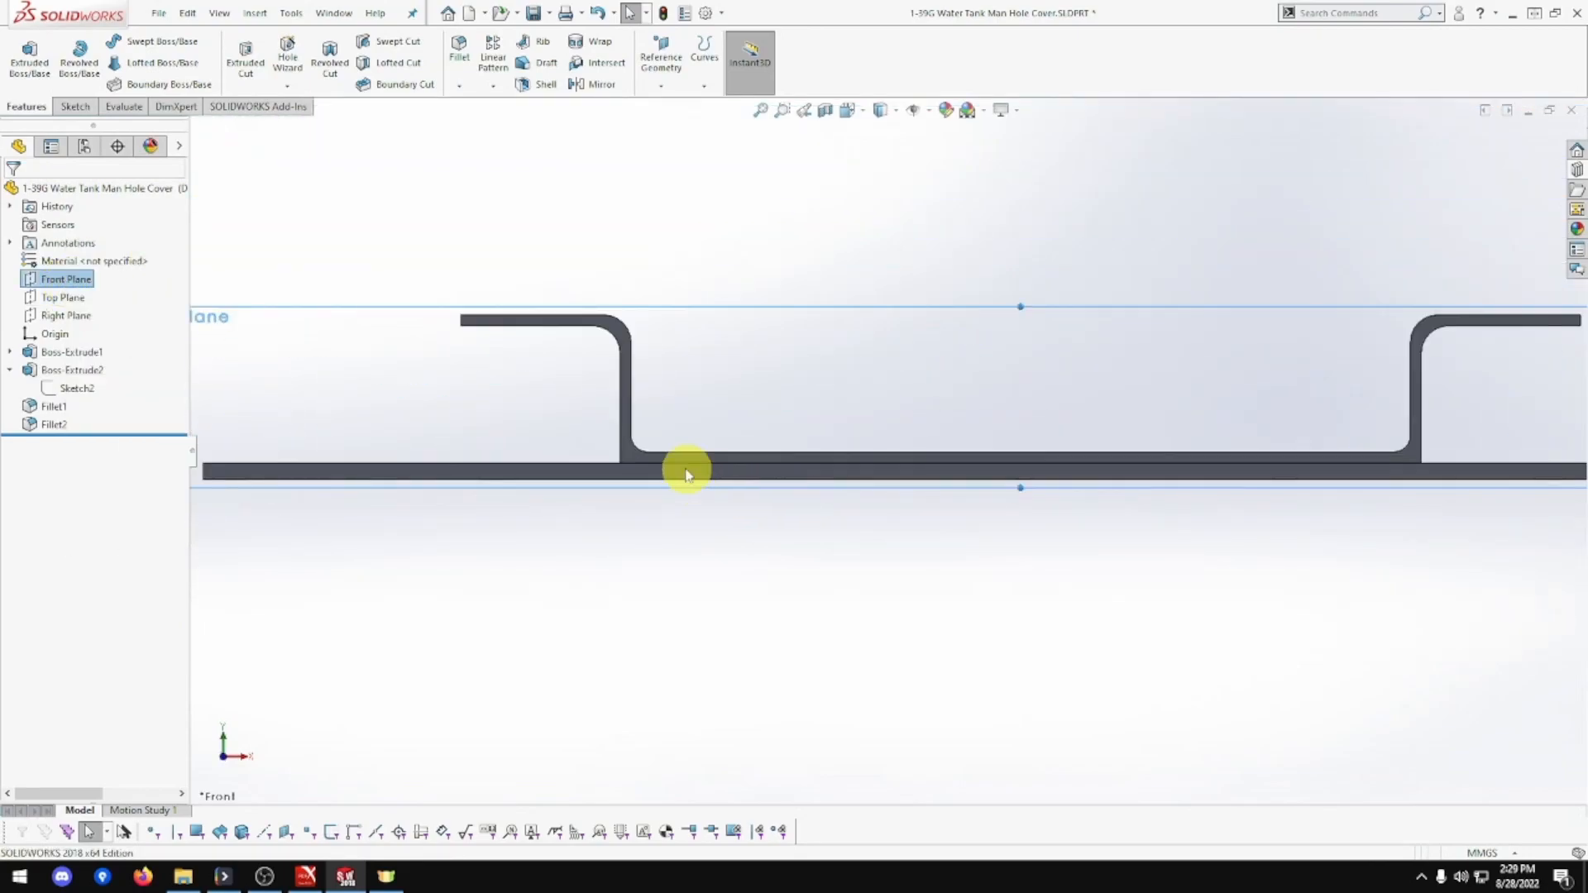
pyautogui.click(51, 388)
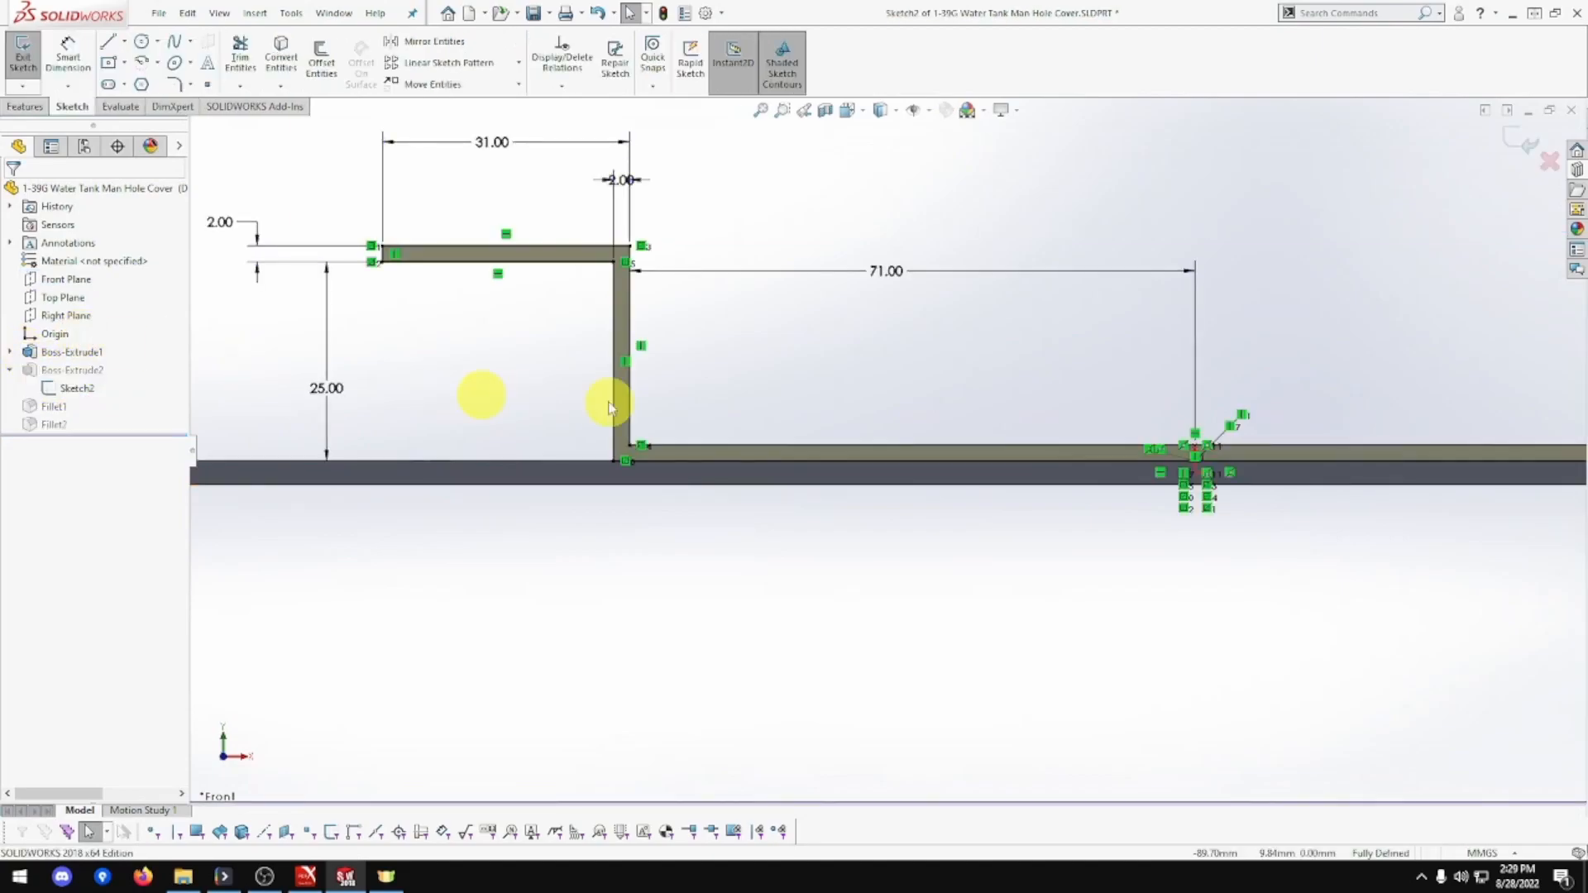
pyautogui.scroll(-4, 626, 423)
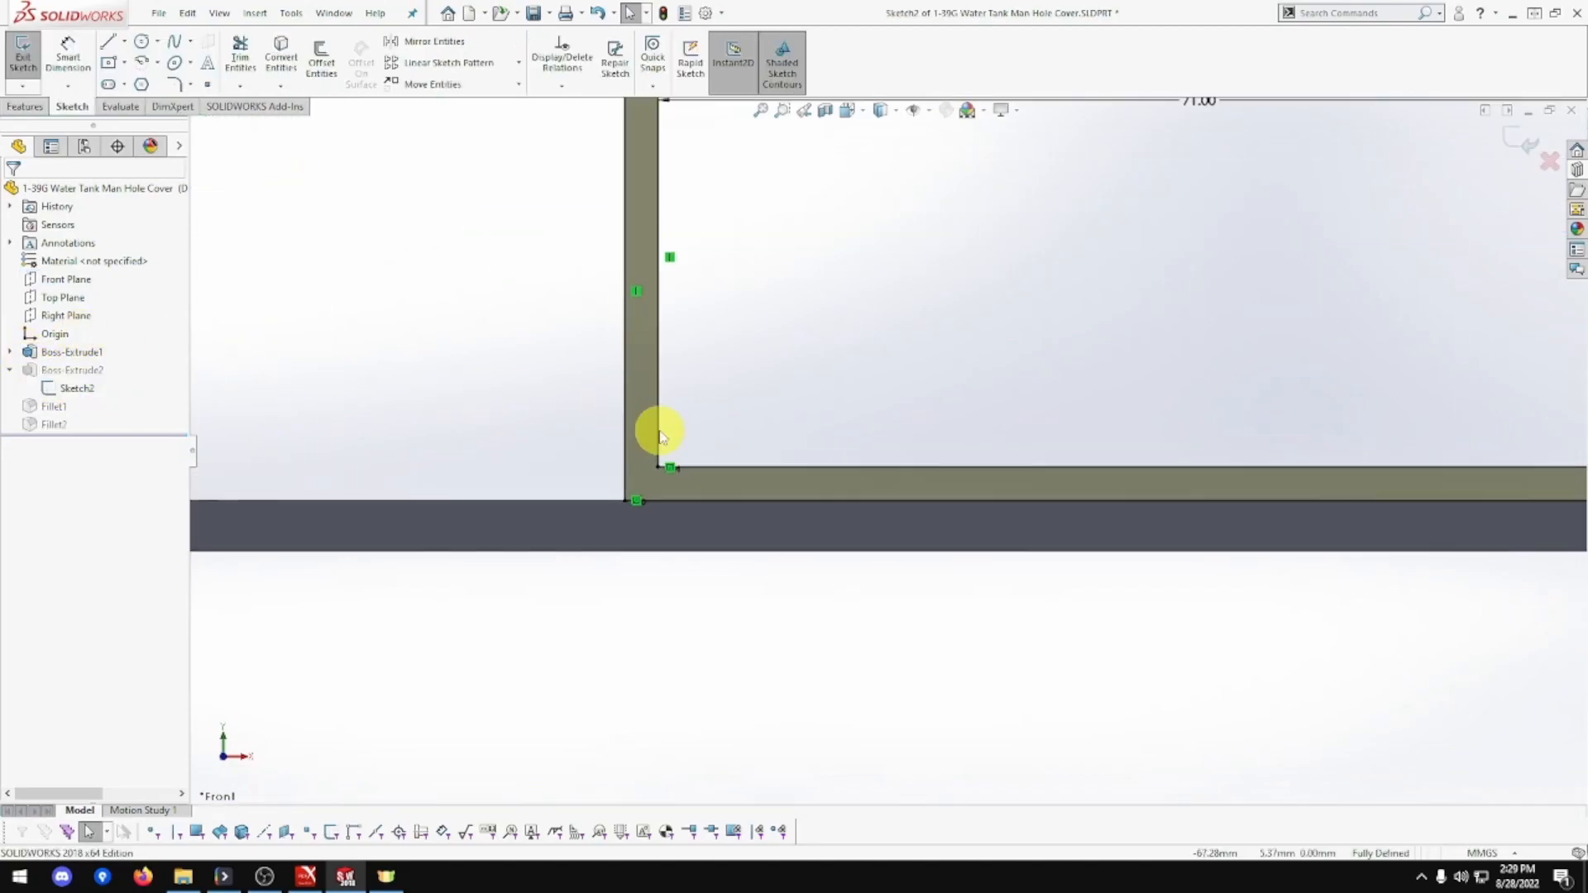
# Sketch a 90° centre-point arc with a radius of about 1.7 mm just inside the profile's left lower corner.
pyautogui.click(142, 65)
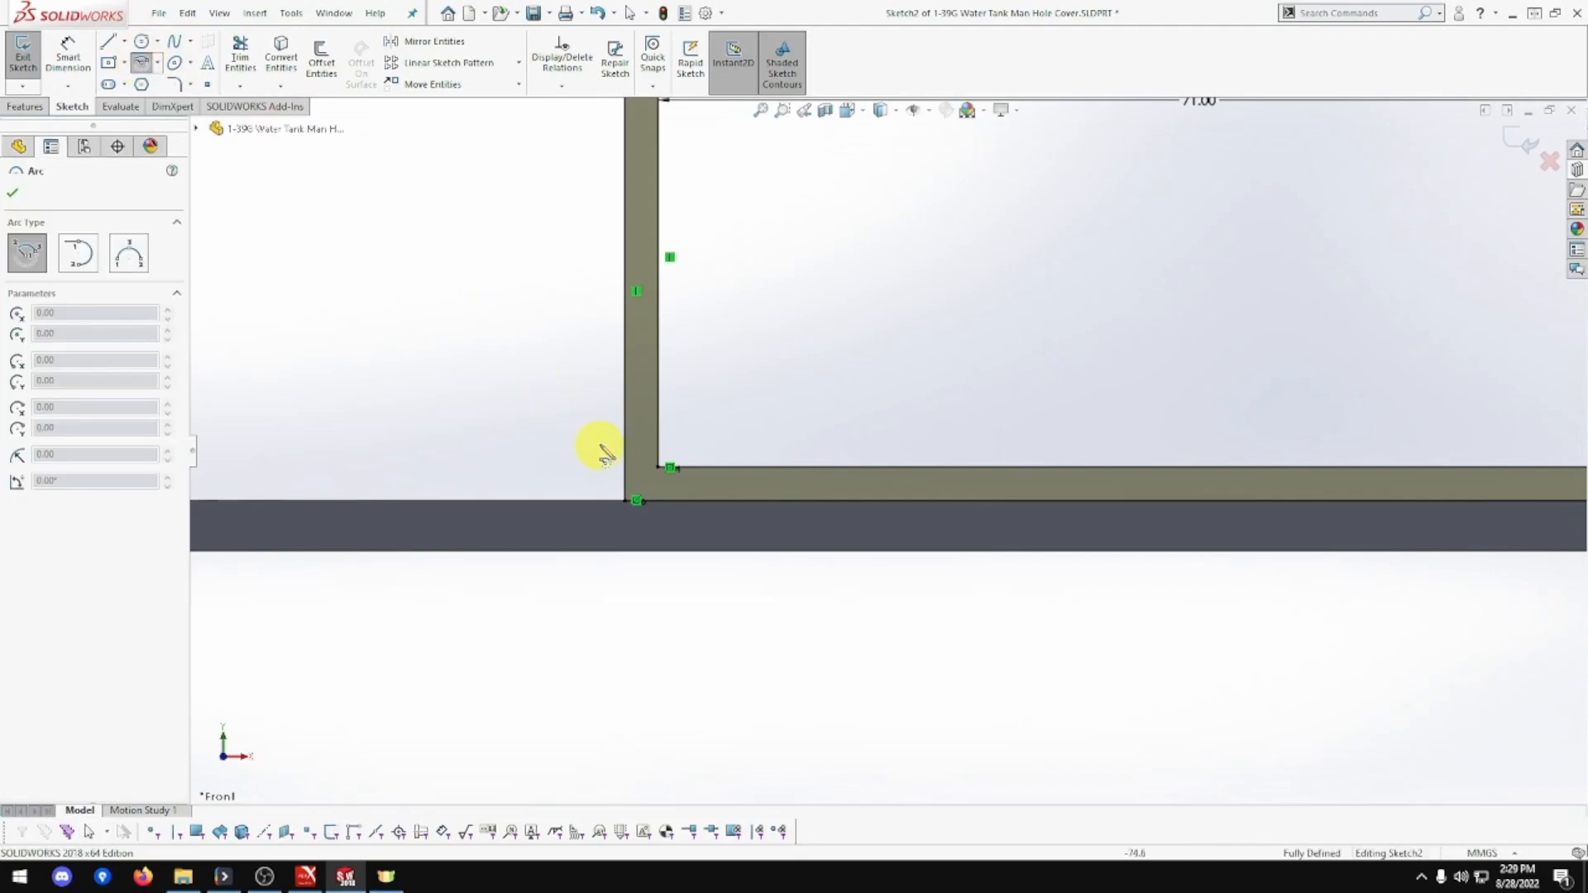
pyautogui.click(749, 398)
pyautogui.click(749, 426)
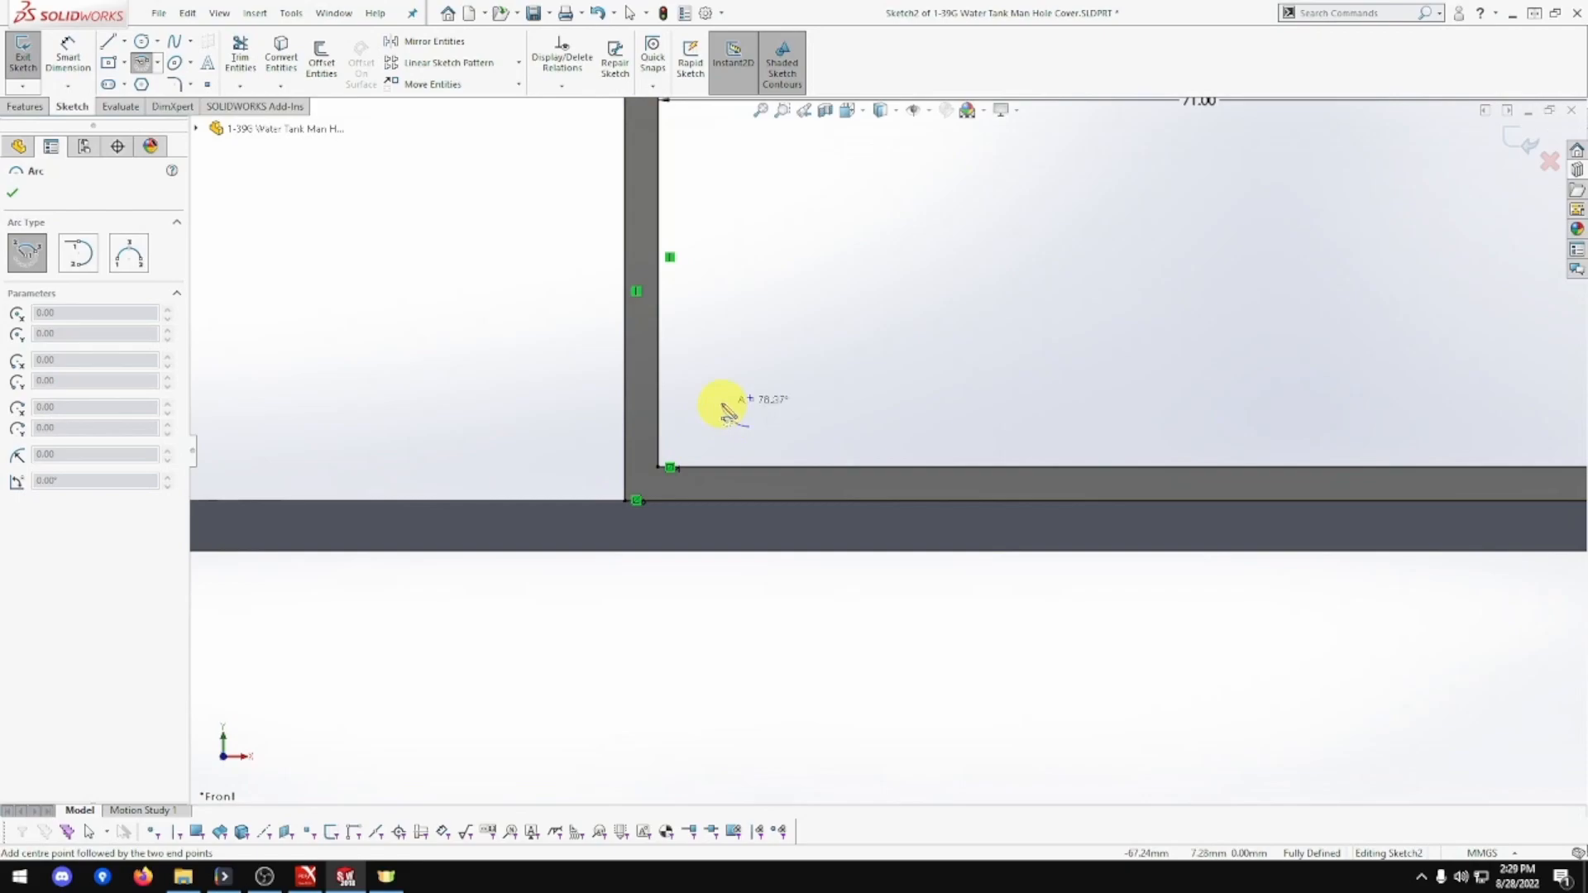
pyautogui.click(720, 398)
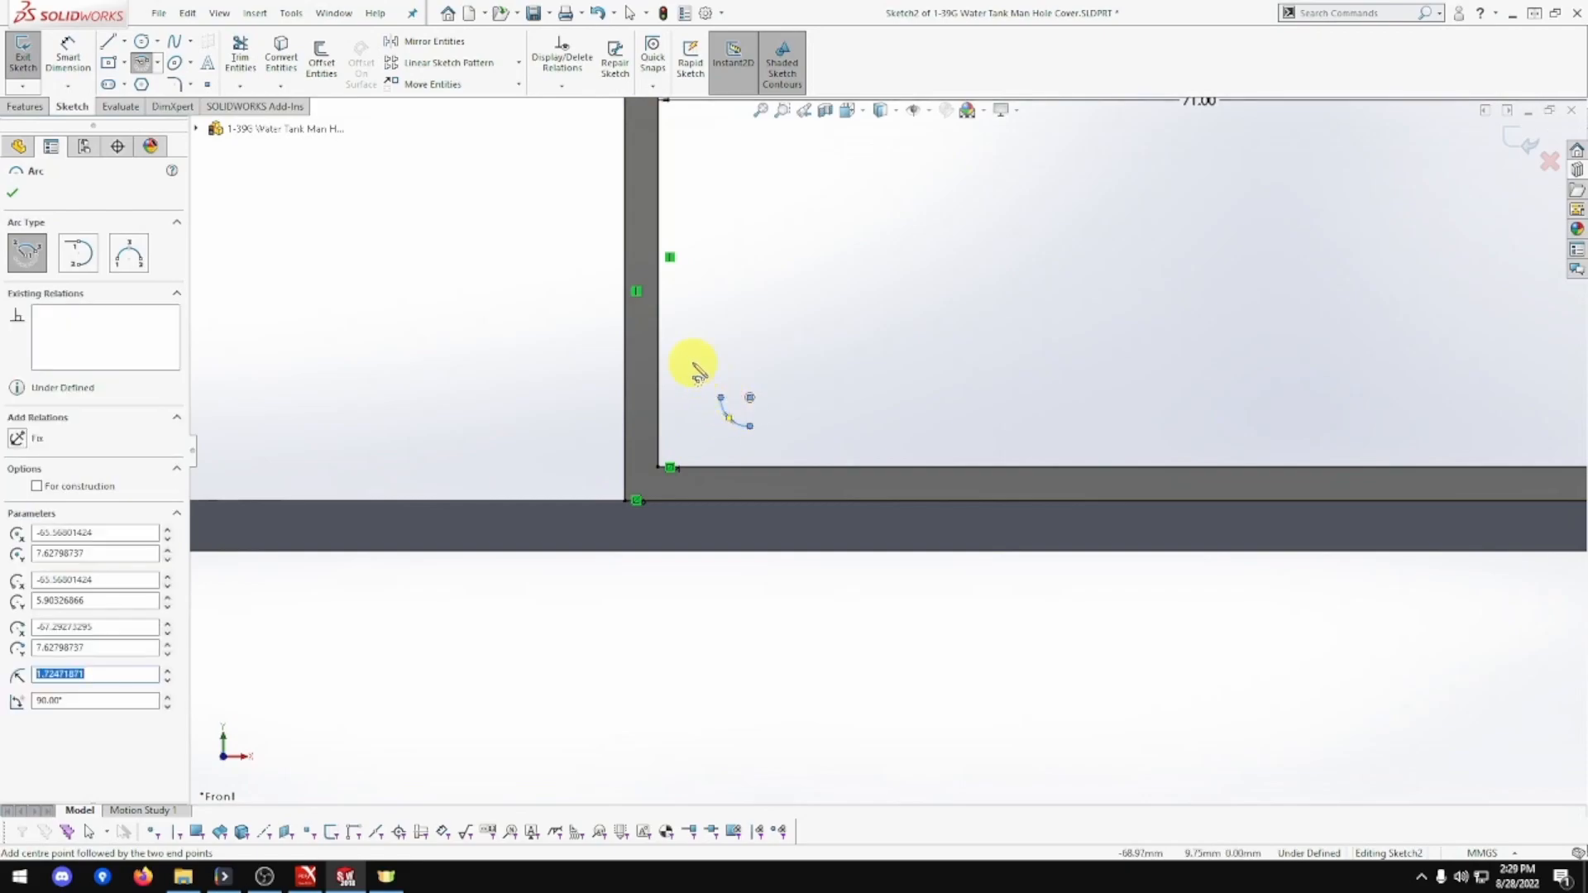
pyautogui.press('Escape')
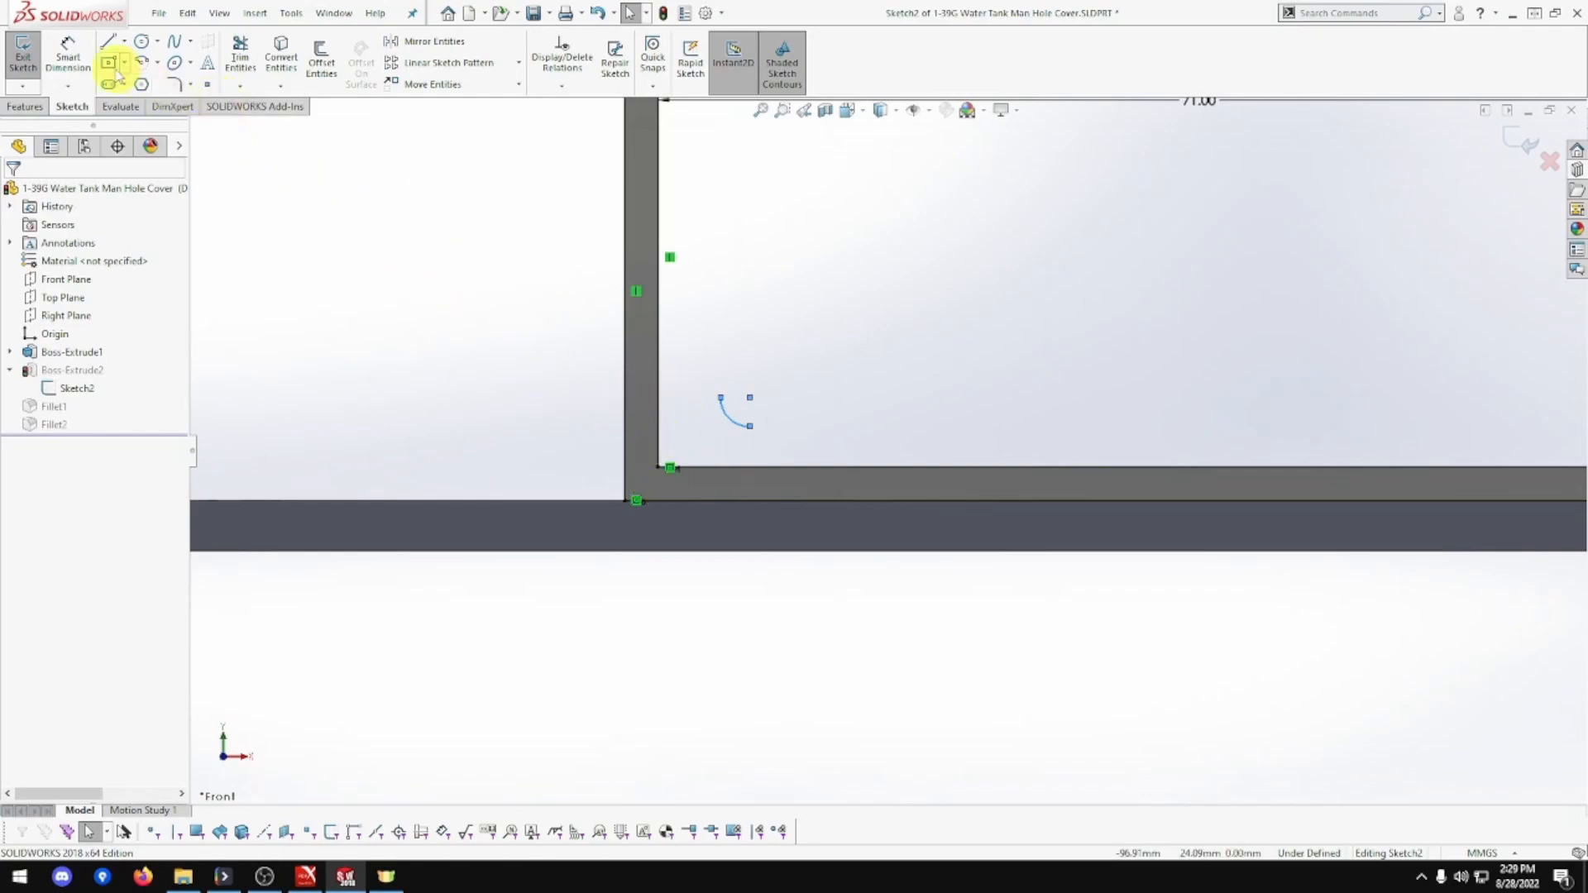
# Dimension the new arc and set its radius to 3 mm.
pyautogui.click(68, 56)
pyautogui.click(720, 408)
pyautogui.click(461, 326)
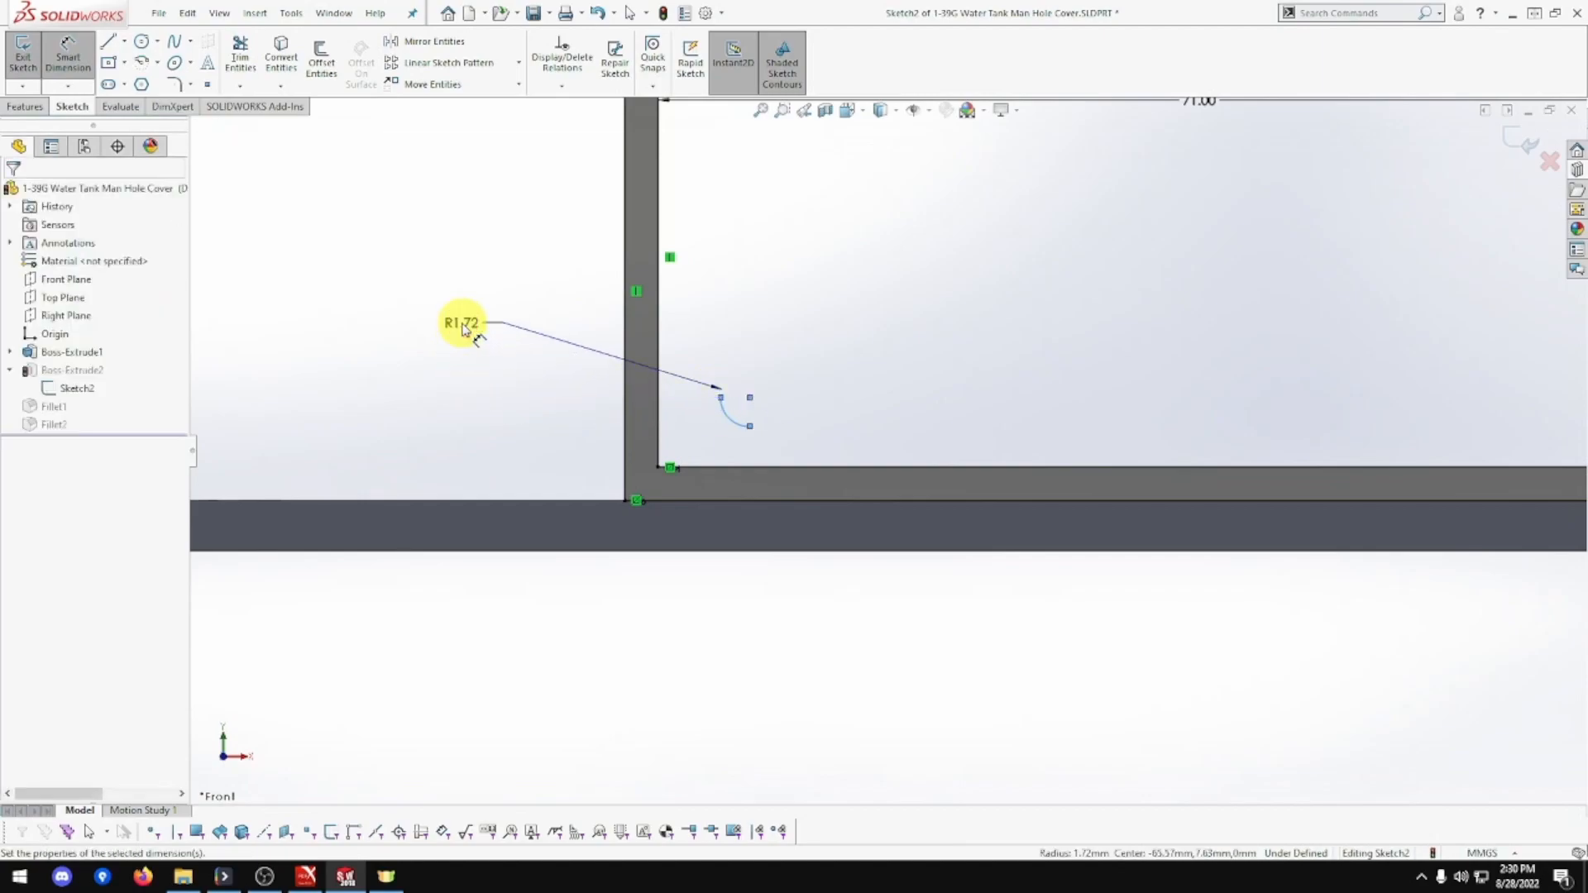
pyautogui.write('3')
pyautogui.press('Return')
pyautogui.press('Escape')
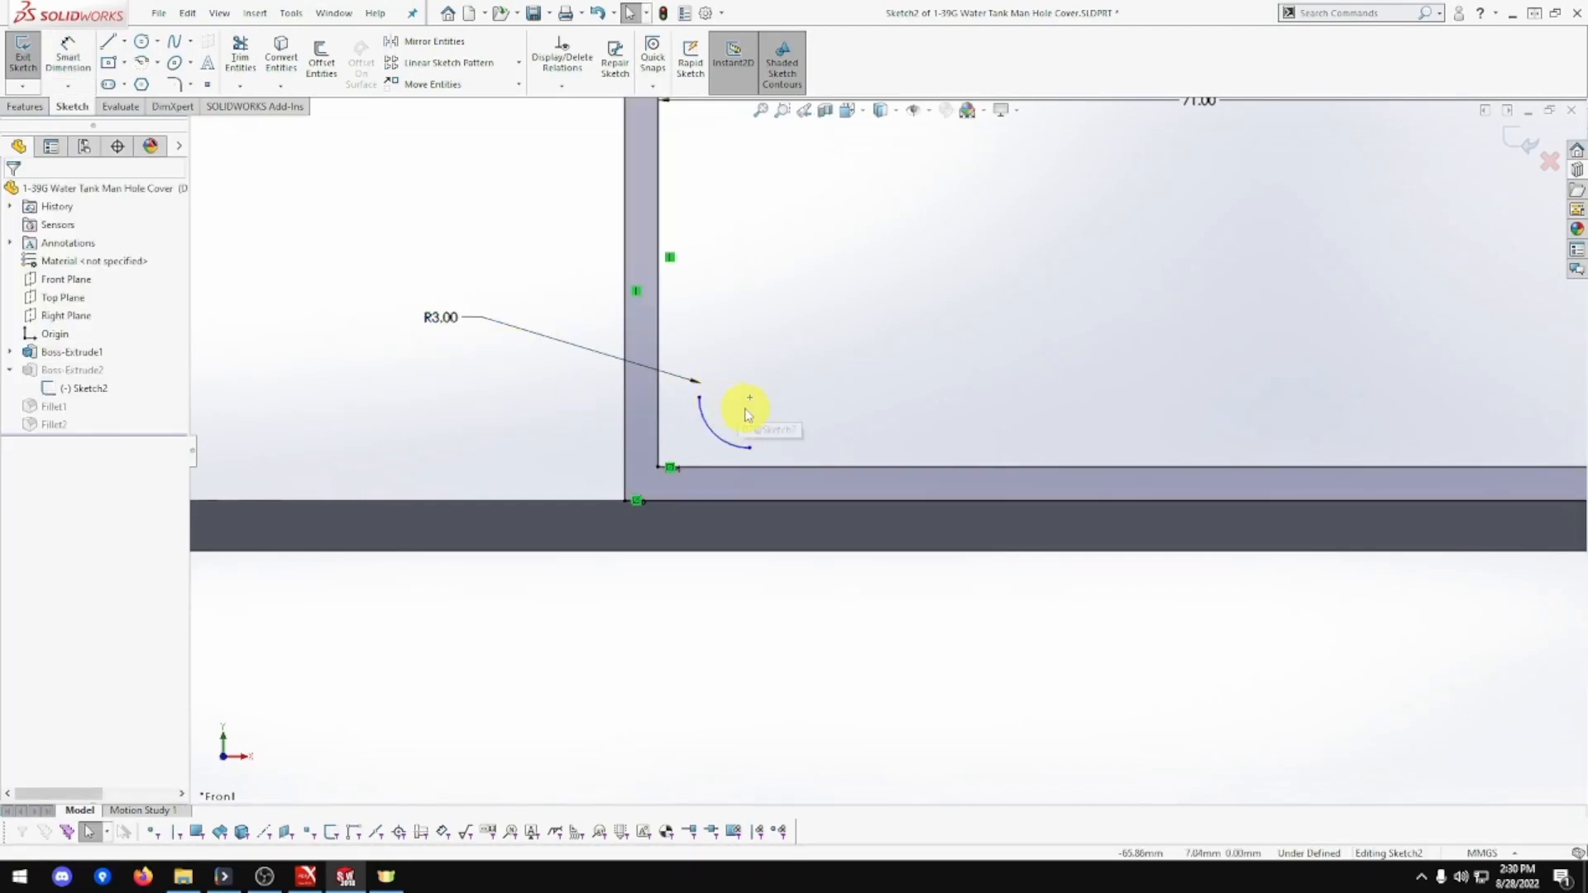
# Constrain the arc's upper endpoint horizontal to its centre and its lower endpoint vertical to the centre.
pyautogui.click(699, 399)
pyautogui.keyDown('ctrl'); pyautogui.click(749, 397); pyautogui.keyUp('ctrl')
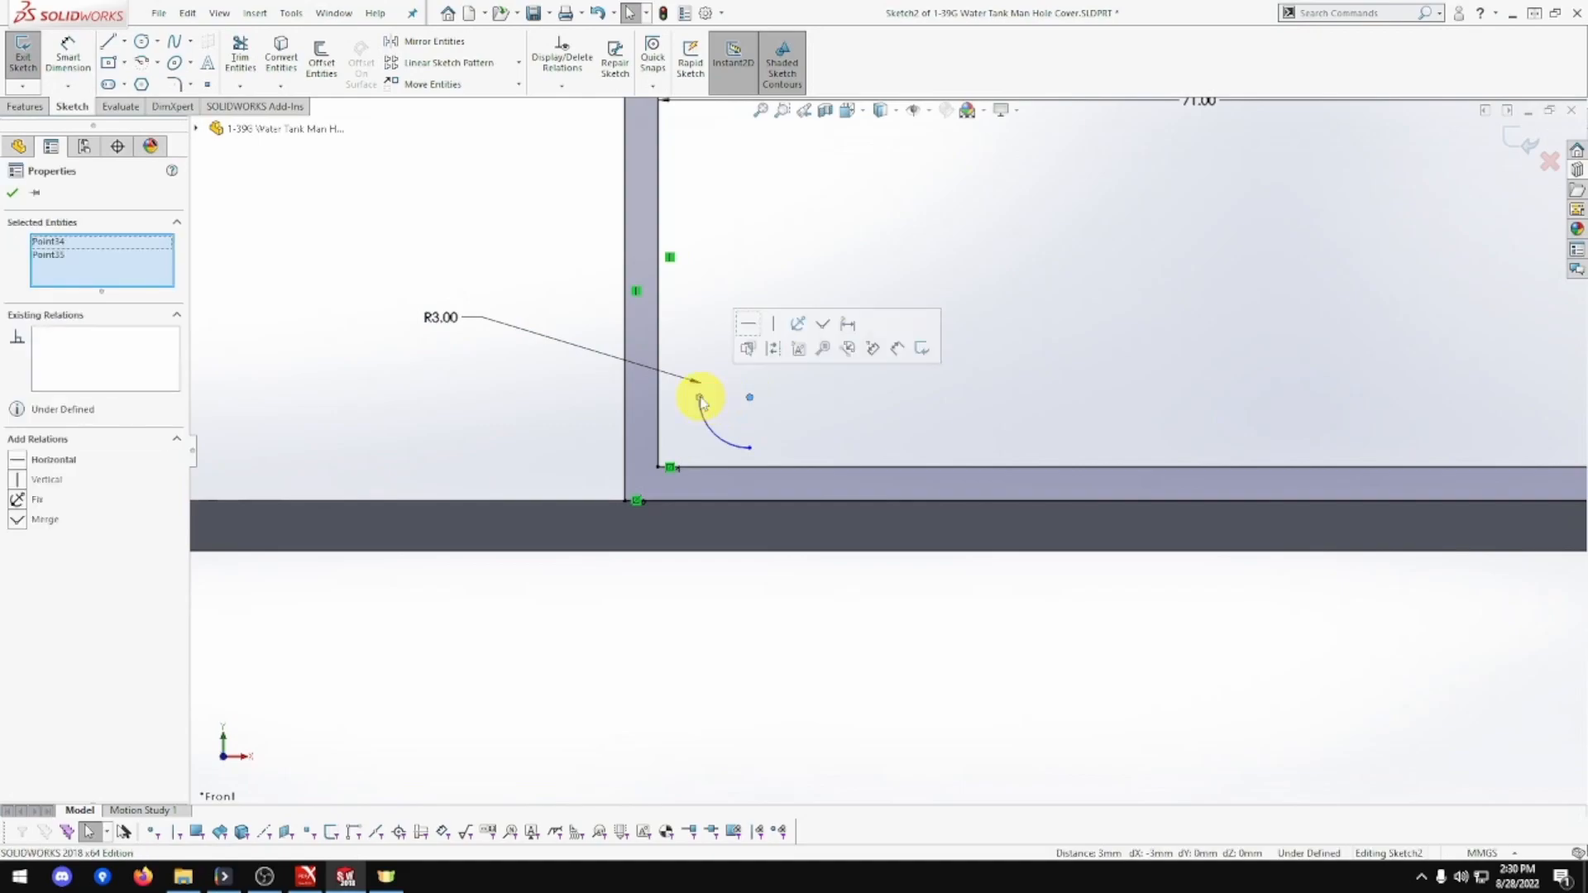
pyautogui.click(748, 323)
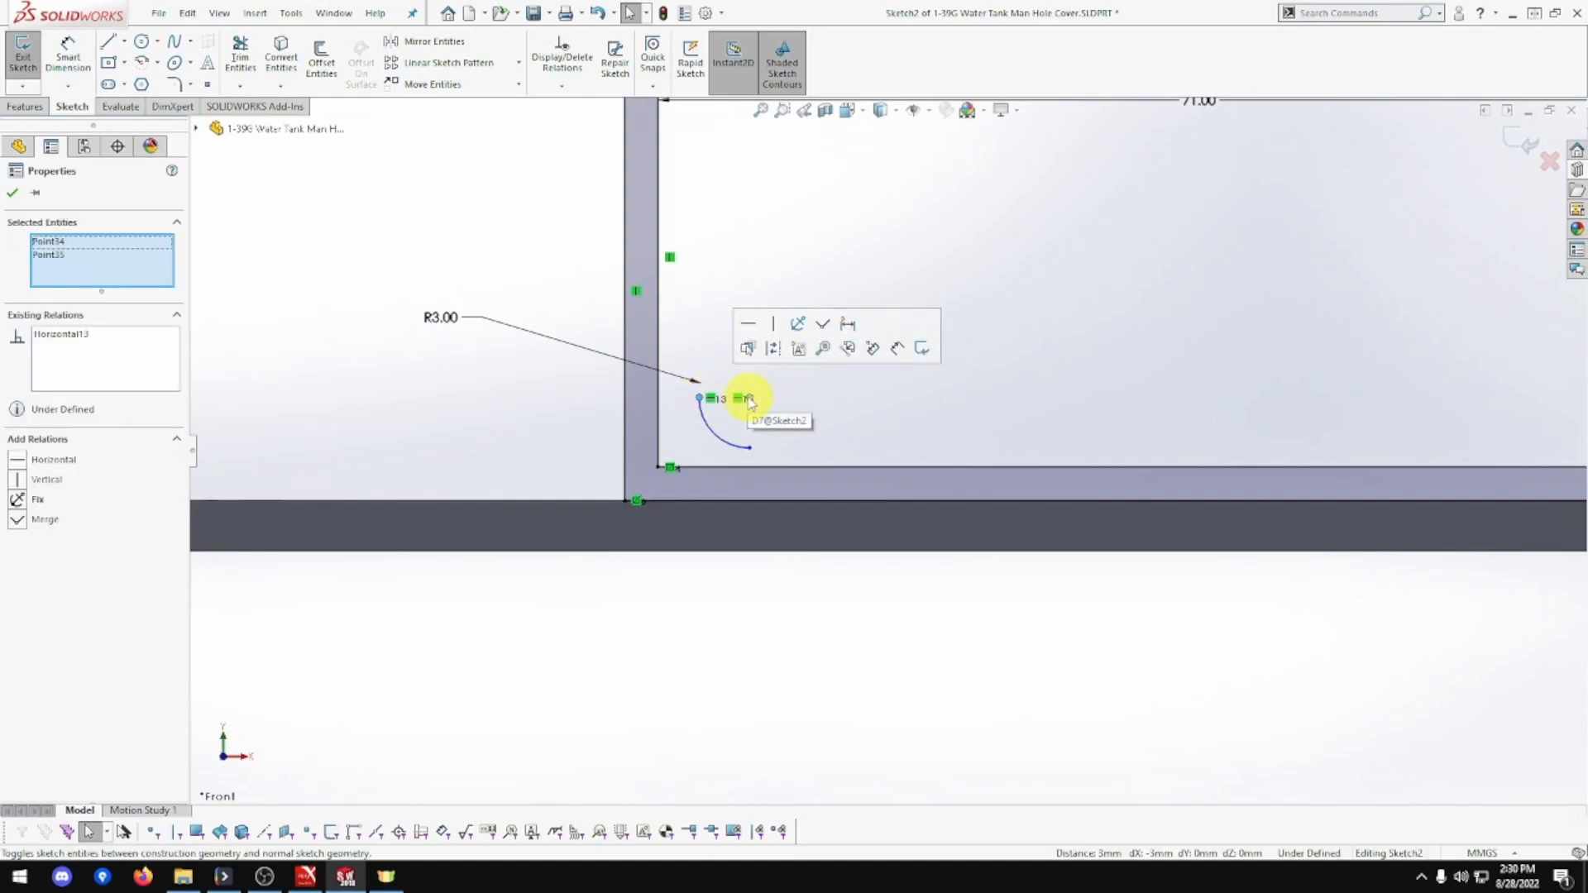
pyautogui.click(749, 398)
pyautogui.keyDown('ctrl'); pyautogui.click(750, 448); pyautogui.keyUp('ctrl')
pyautogui.press('Escape')
pyautogui.click(748, 448)
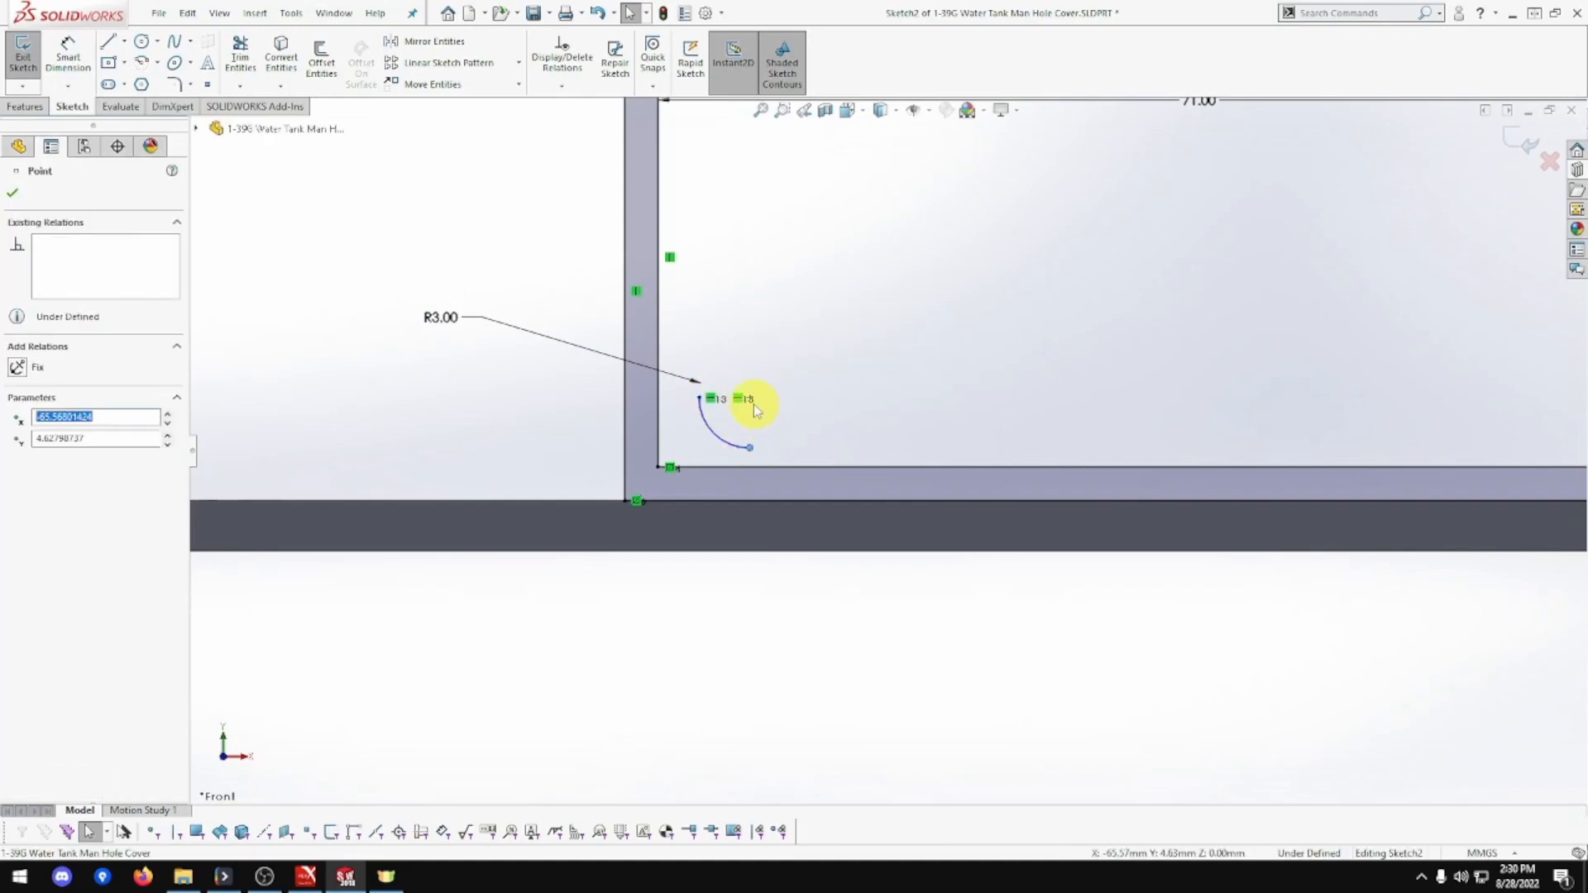
pyautogui.keyDown('ctrl'); pyautogui.click(750, 399); pyautogui.keyUp('ctrl')
pyautogui.click(825, 328)
pyautogui.click(784, 407)
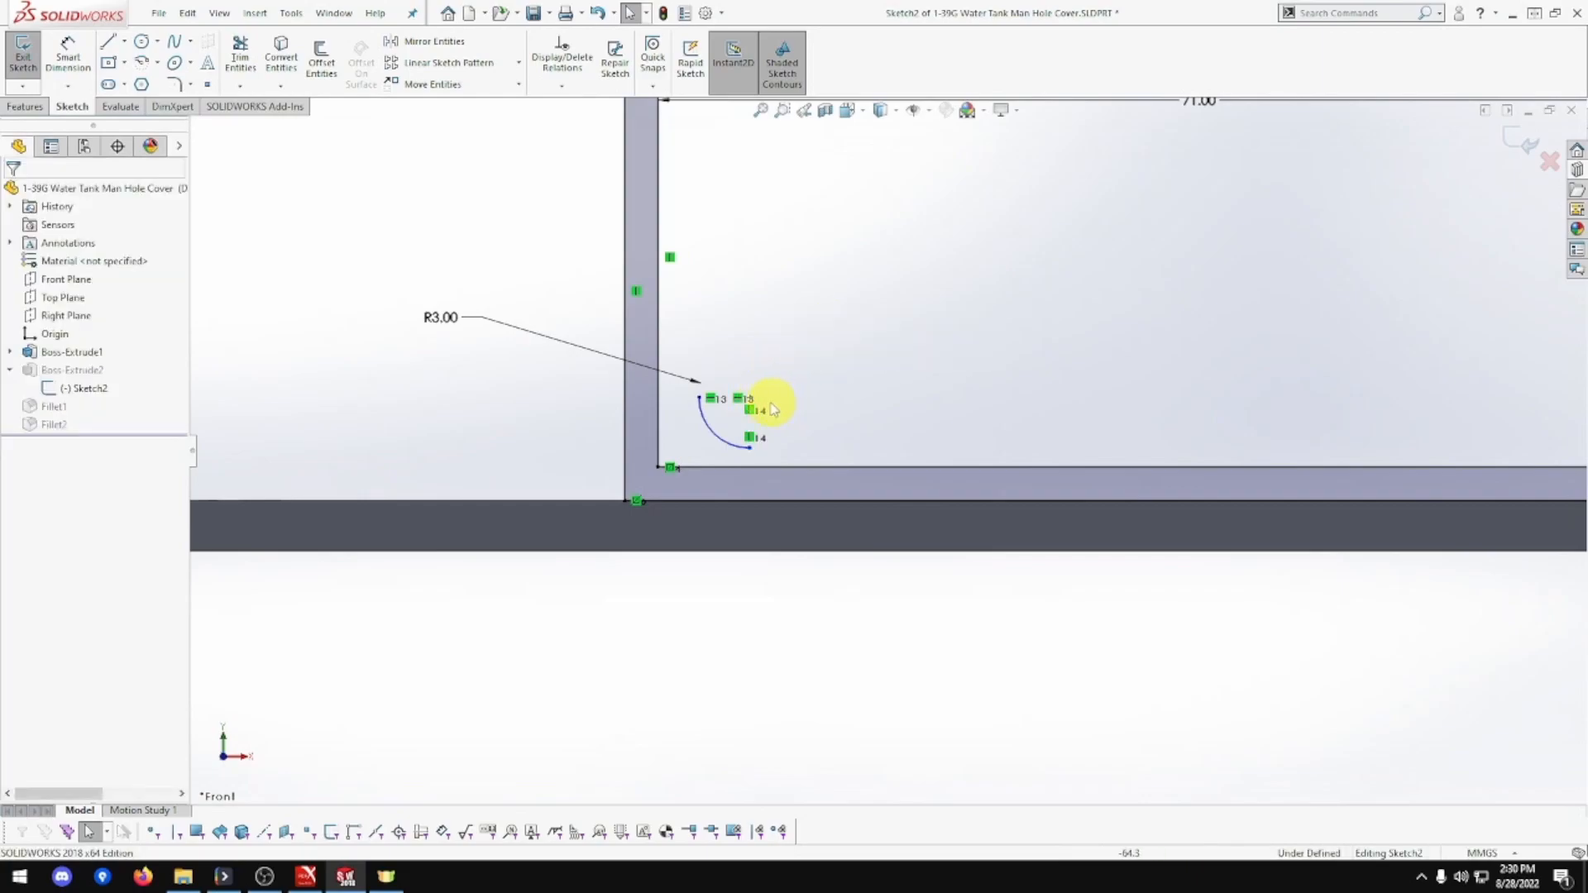
# Make the arc's endpoints coincident with the profile's outer vertical line and bottom line at the left lower corner.
pyautogui.click(699, 398)
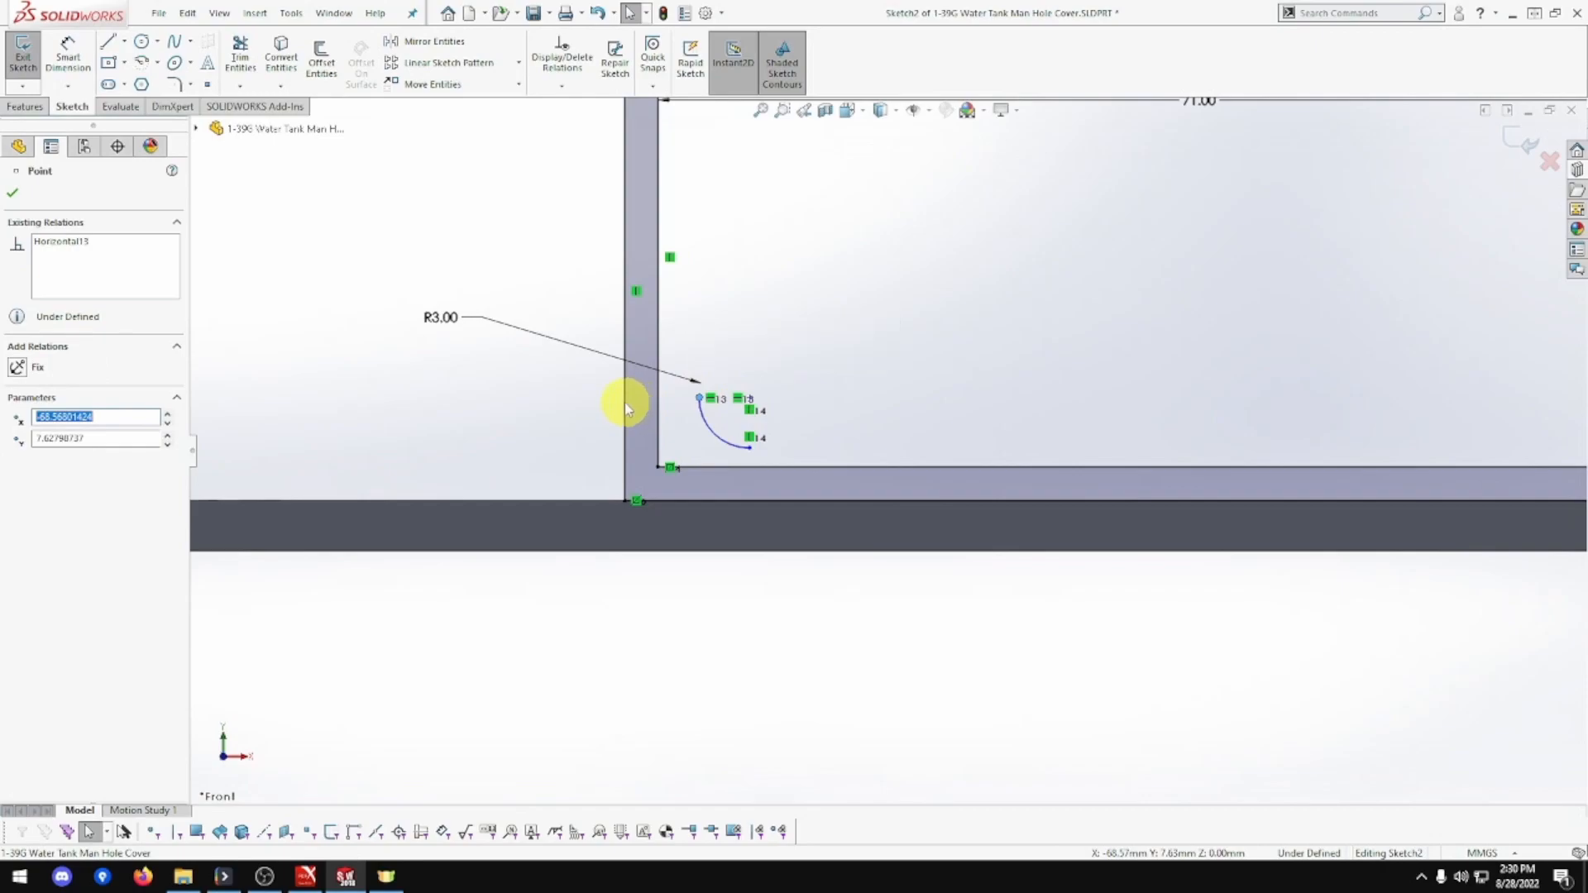
pyautogui.keyDown('ctrl'); pyautogui.click(624, 406); pyautogui.keyUp('ctrl')
pyautogui.click(698, 329)
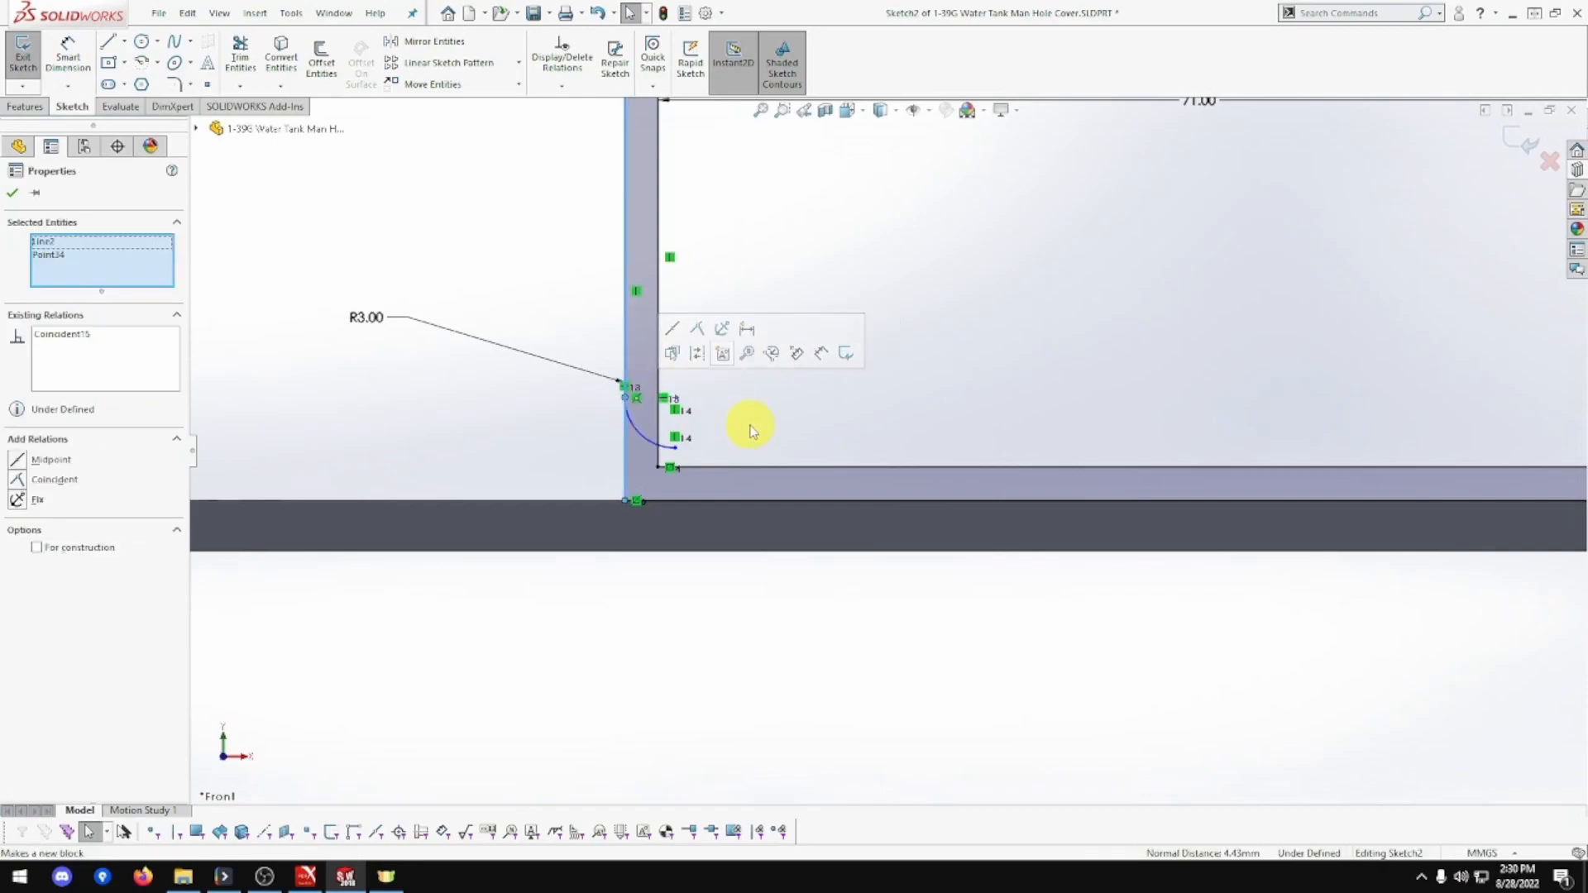
pyautogui.click(674, 447)
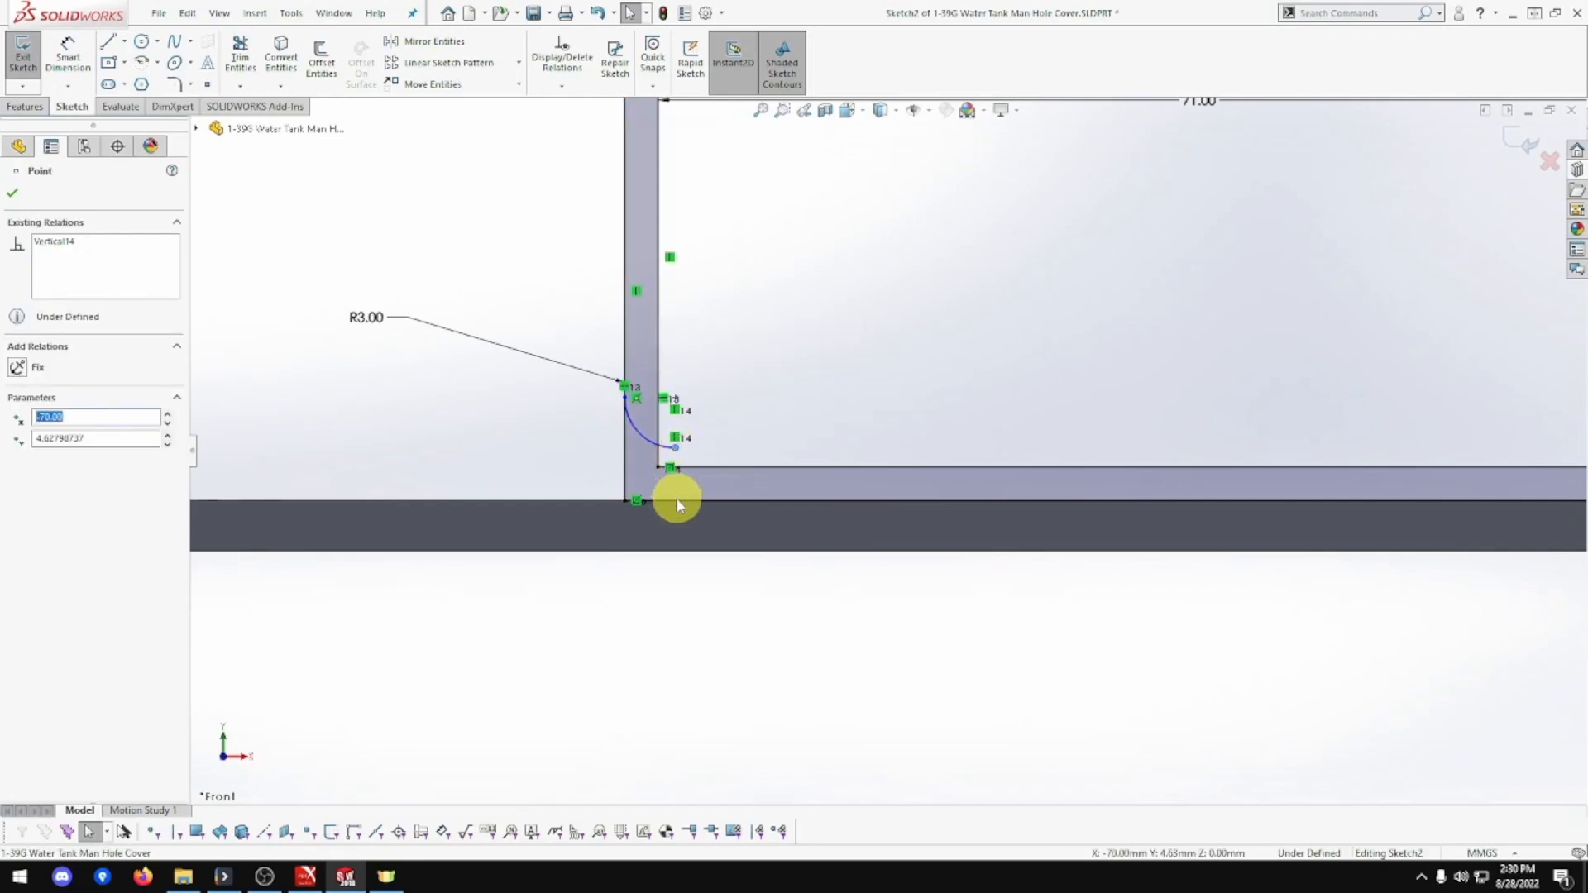
pyautogui.keyDown('ctrl'); pyautogui.click(676, 500); pyautogui.keyUp('ctrl')
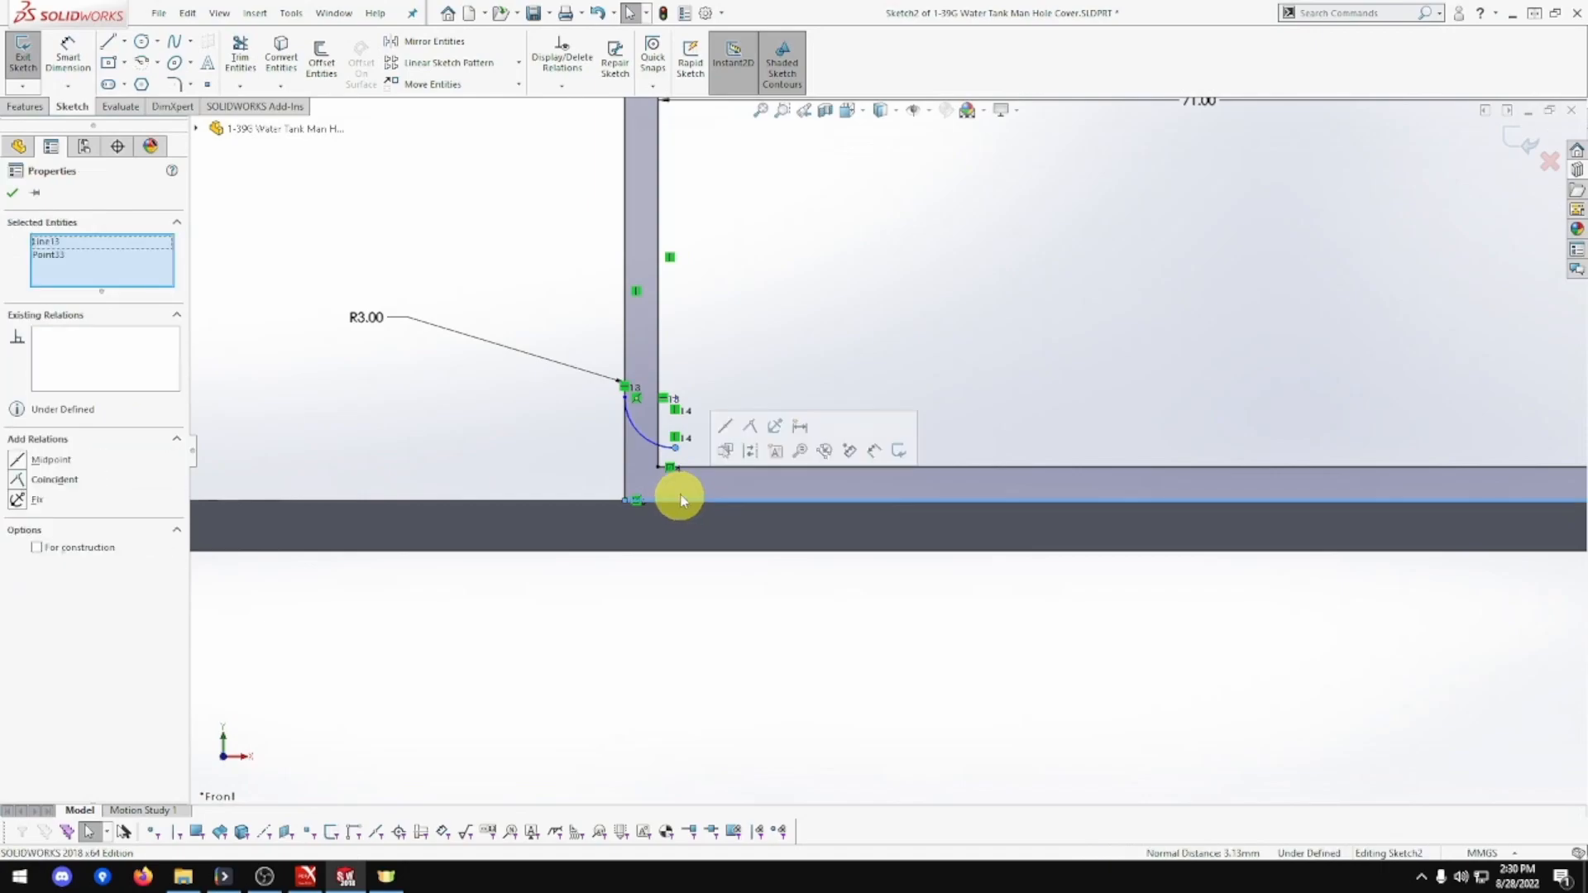
pyautogui.click(750, 425)
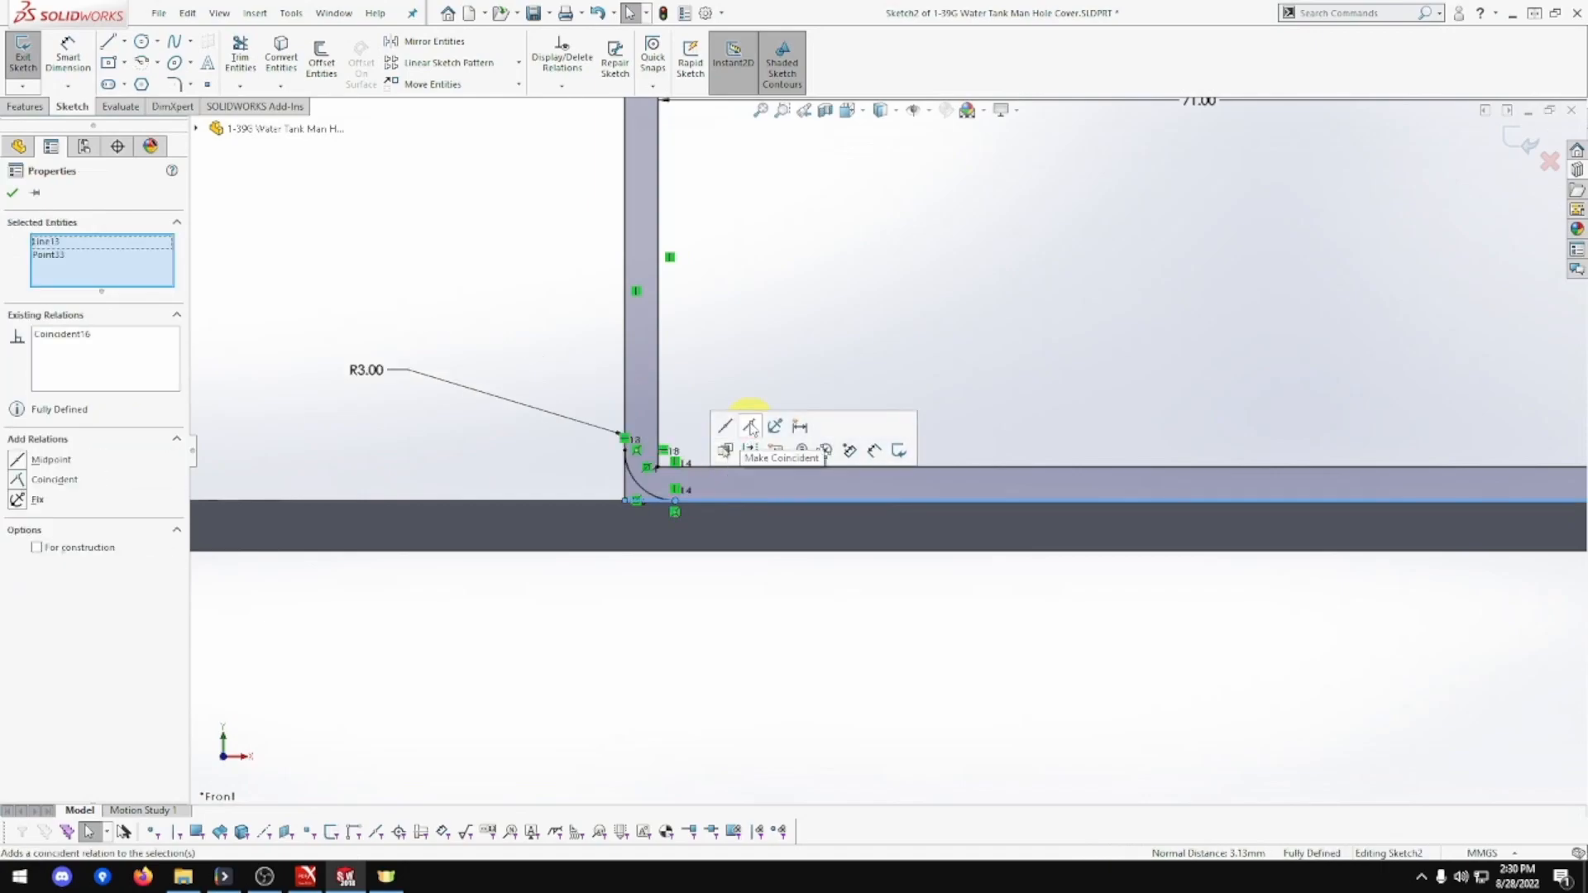
# Trim away the sharp outer corner lines beyond the 3 mm arc with Power trim.
pyautogui.click(240, 56)
pyautogui.moveTo(642, 506); pyautogui.dragTo(622, 486)
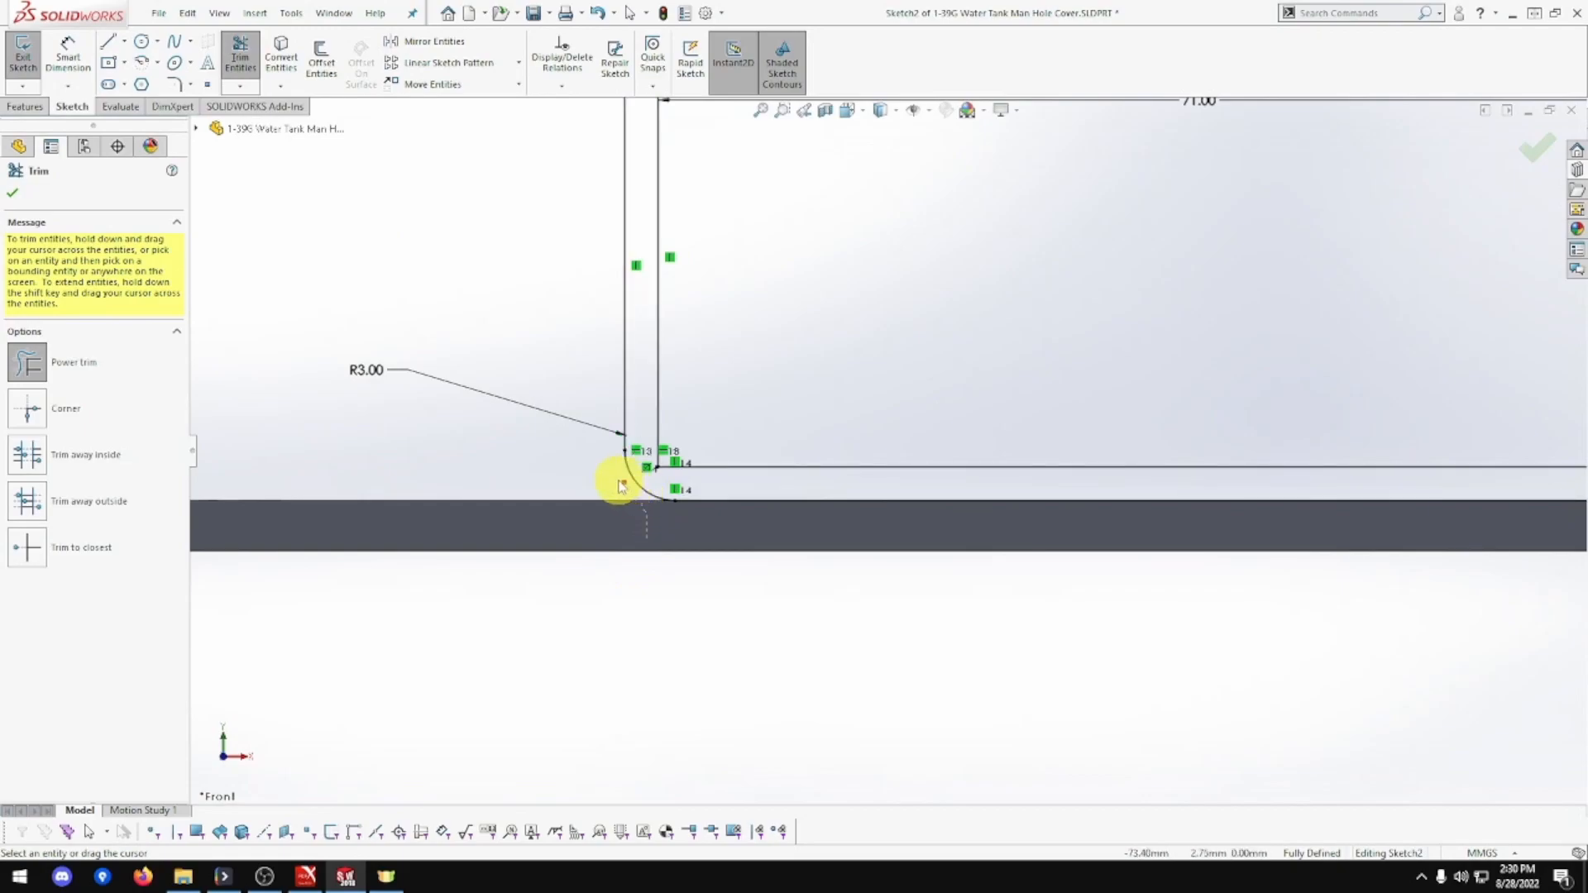
pyautogui.scroll(-2, 744, 531)
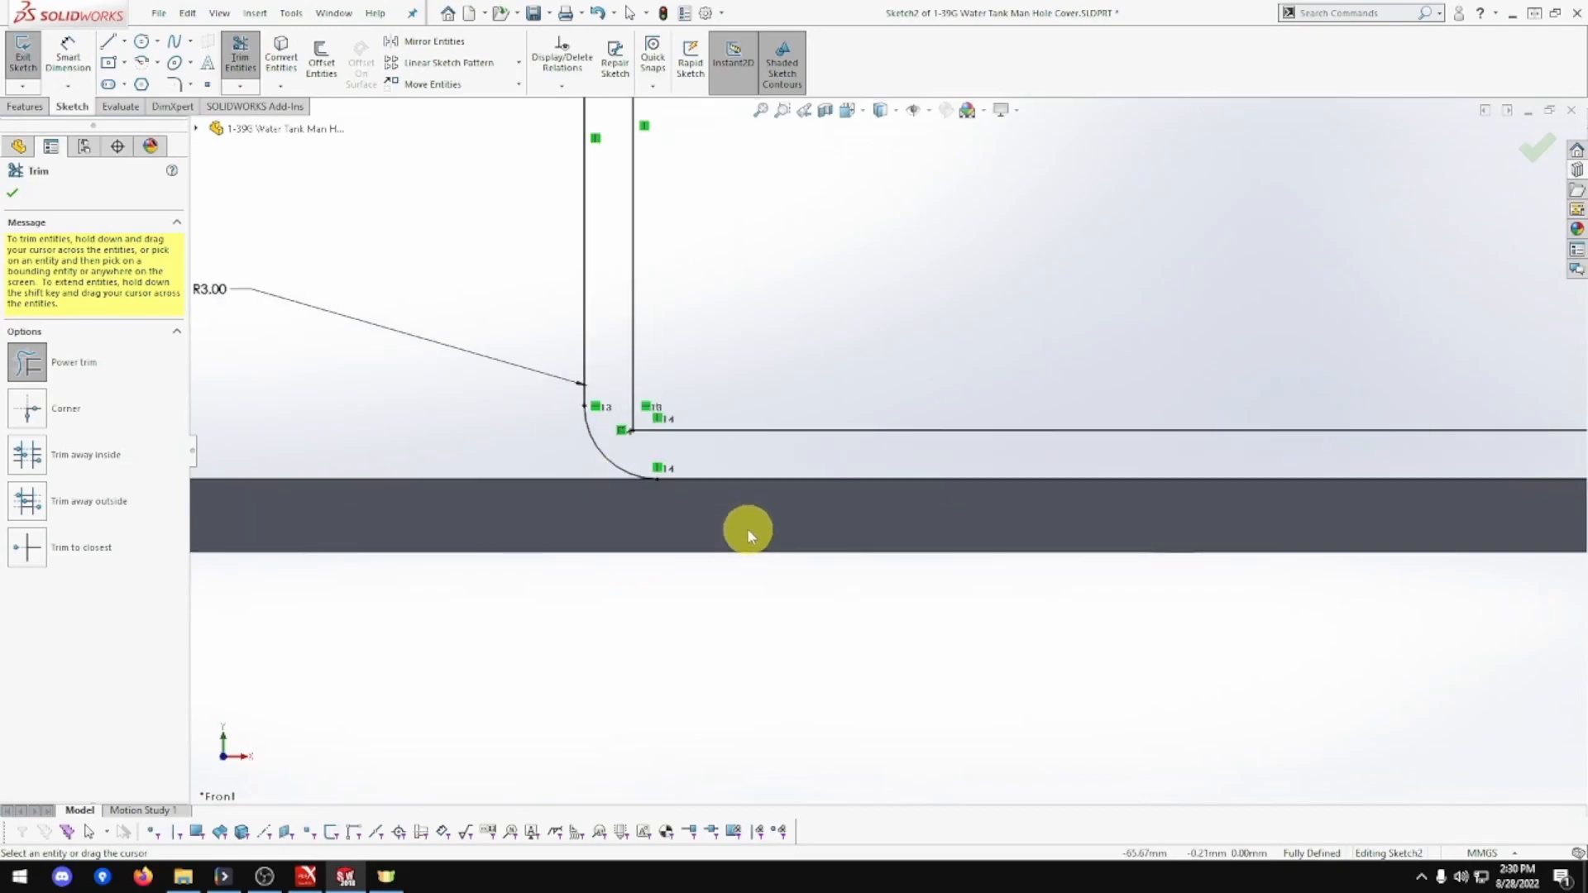
pyautogui.scroll(-2, 530, 399)
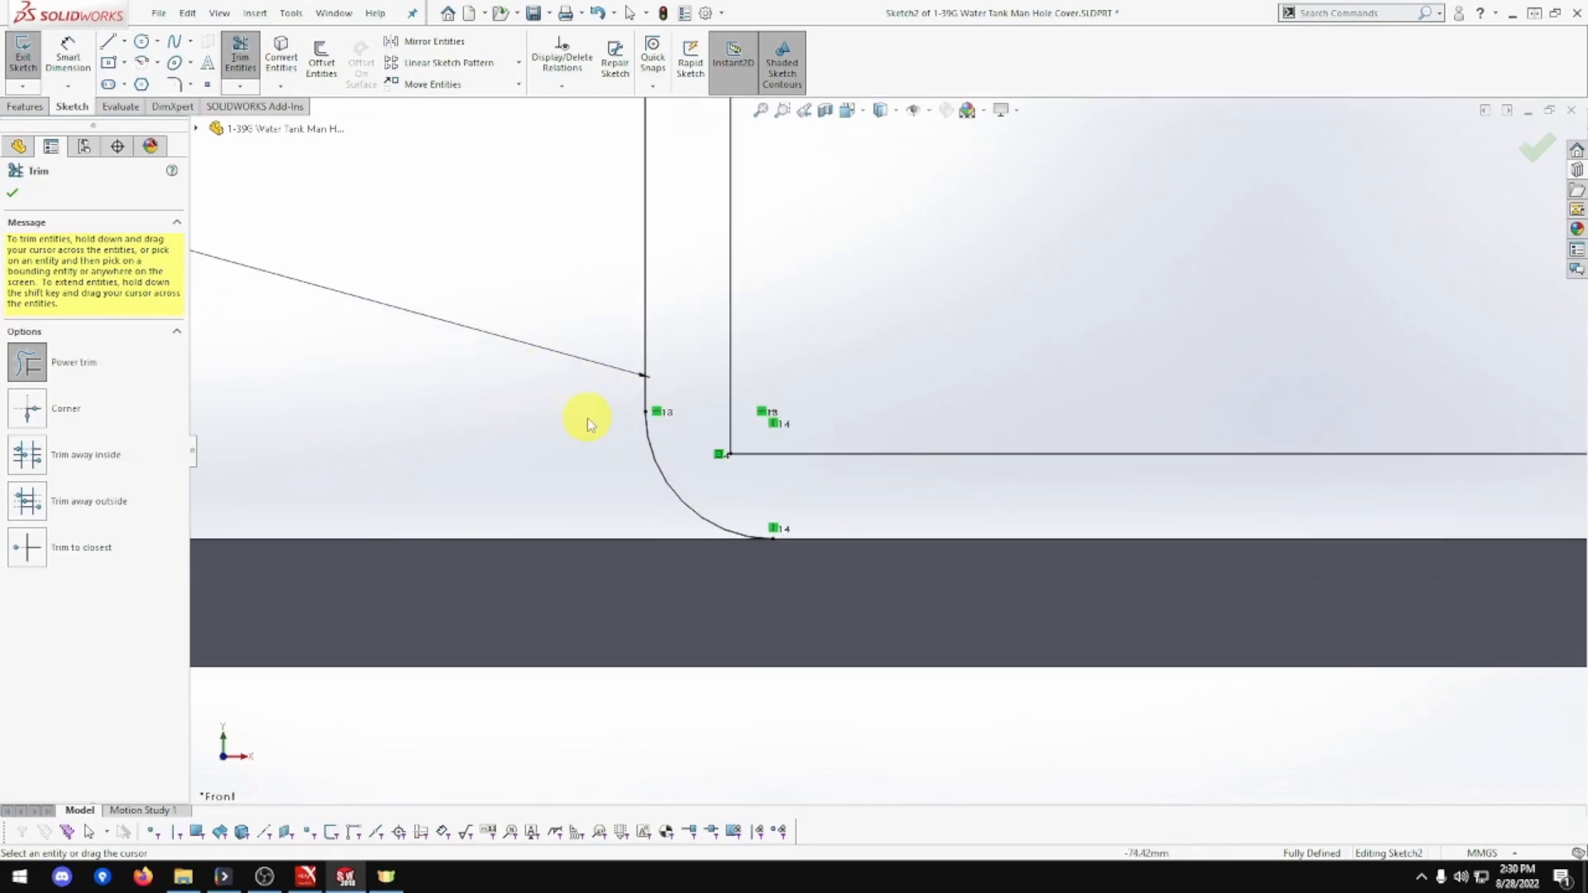
pyautogui.scroll(4, 624, 441)
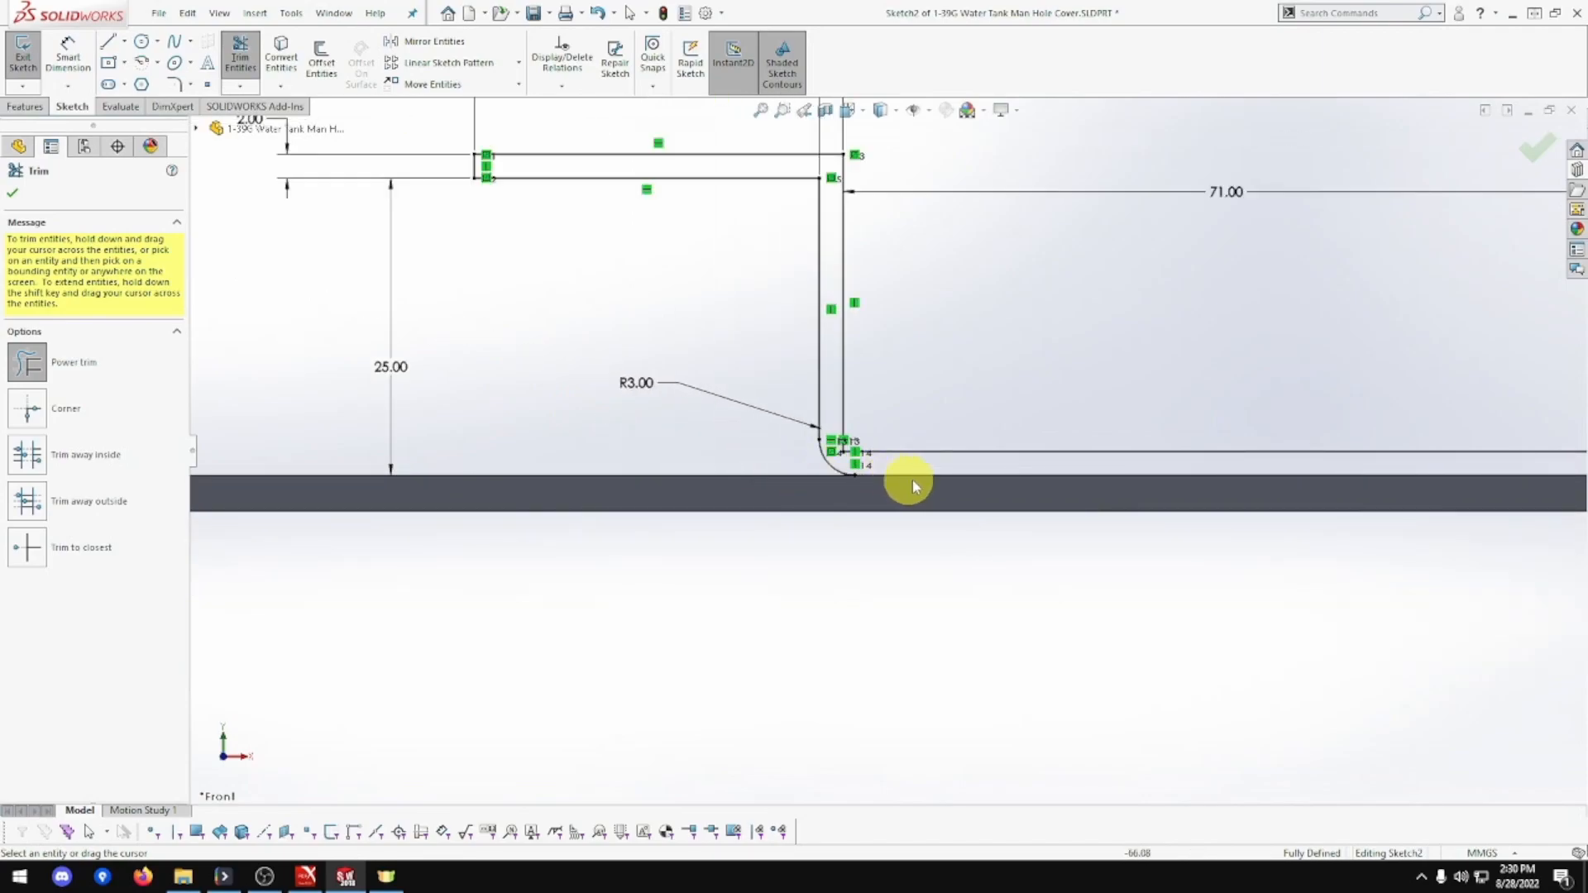
pyautogui.click(20, 192)
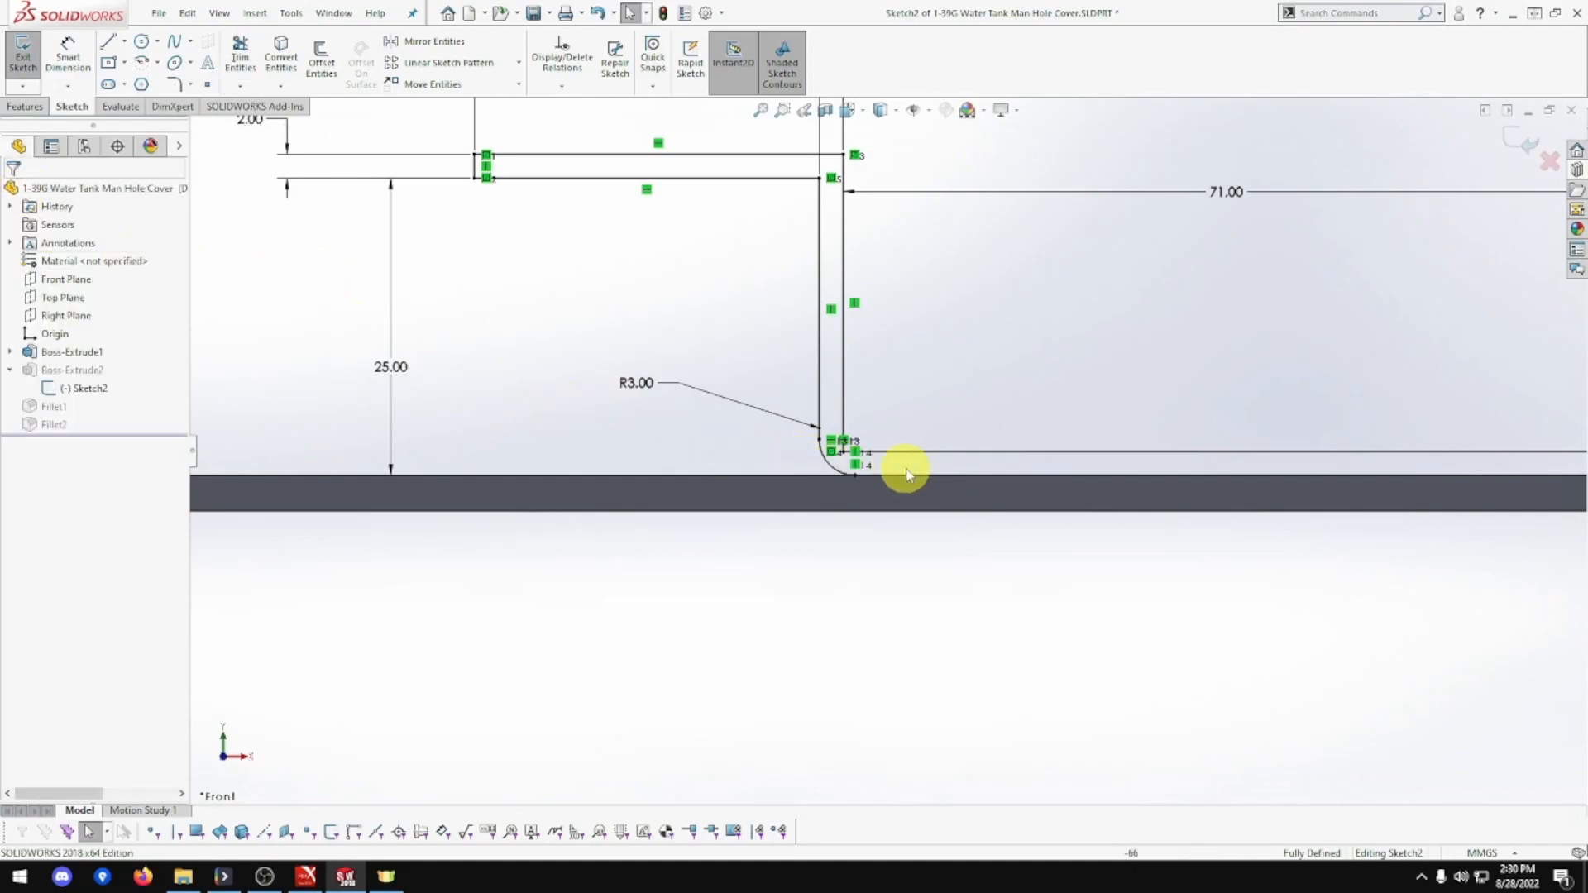
# Undo the trim of the outer corner lines beside the 3 mm arc.
pyautogui.scroll(-5, 904, 468)
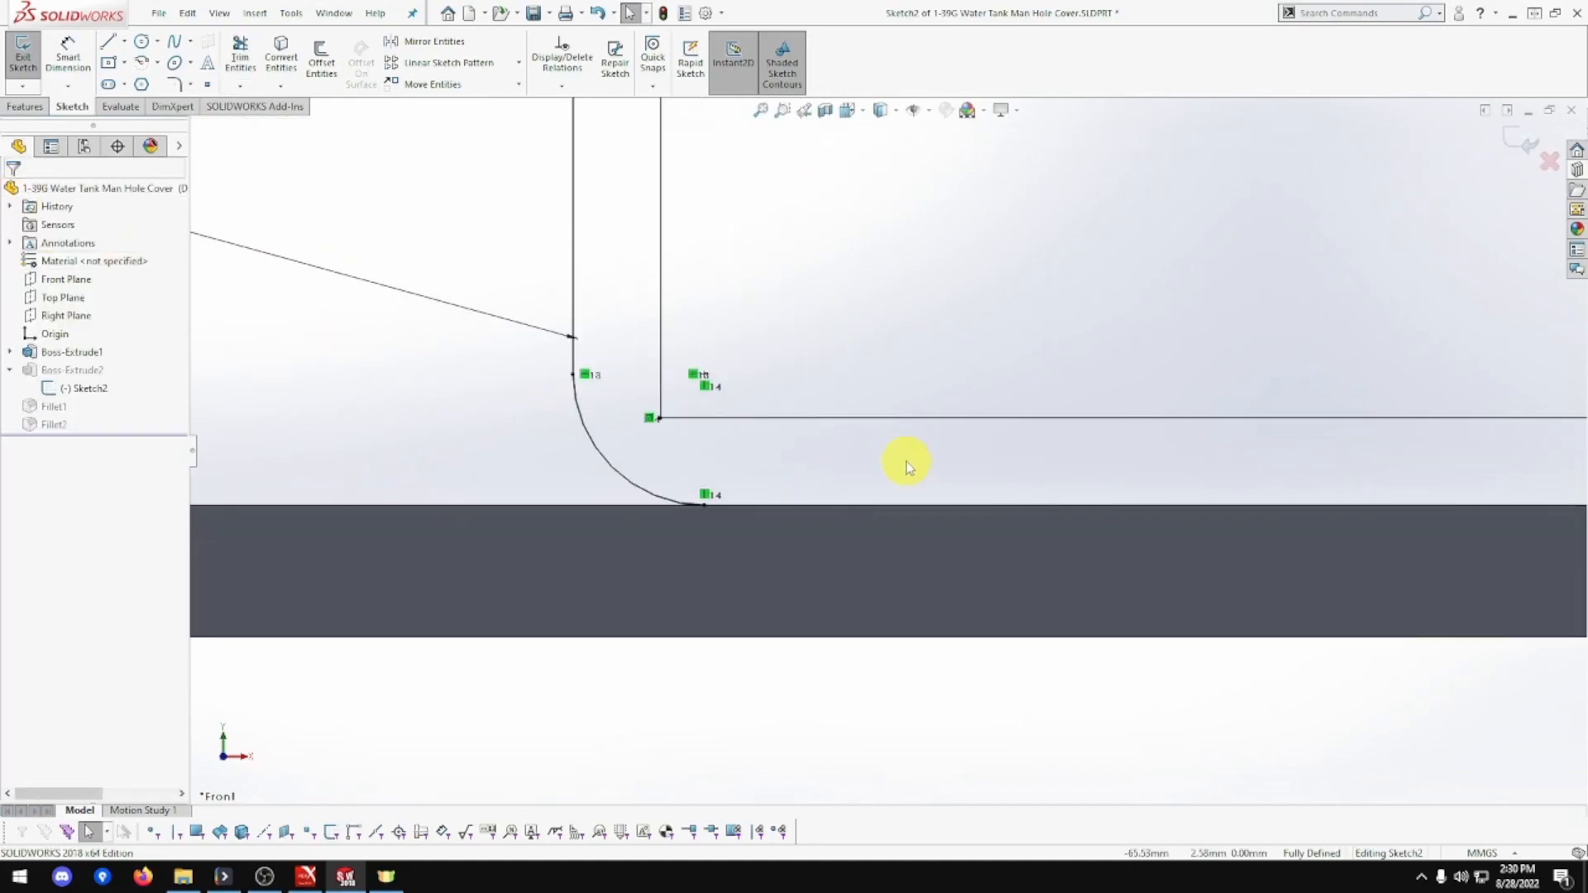
pyautogui.scroll(-2, 905, 467)
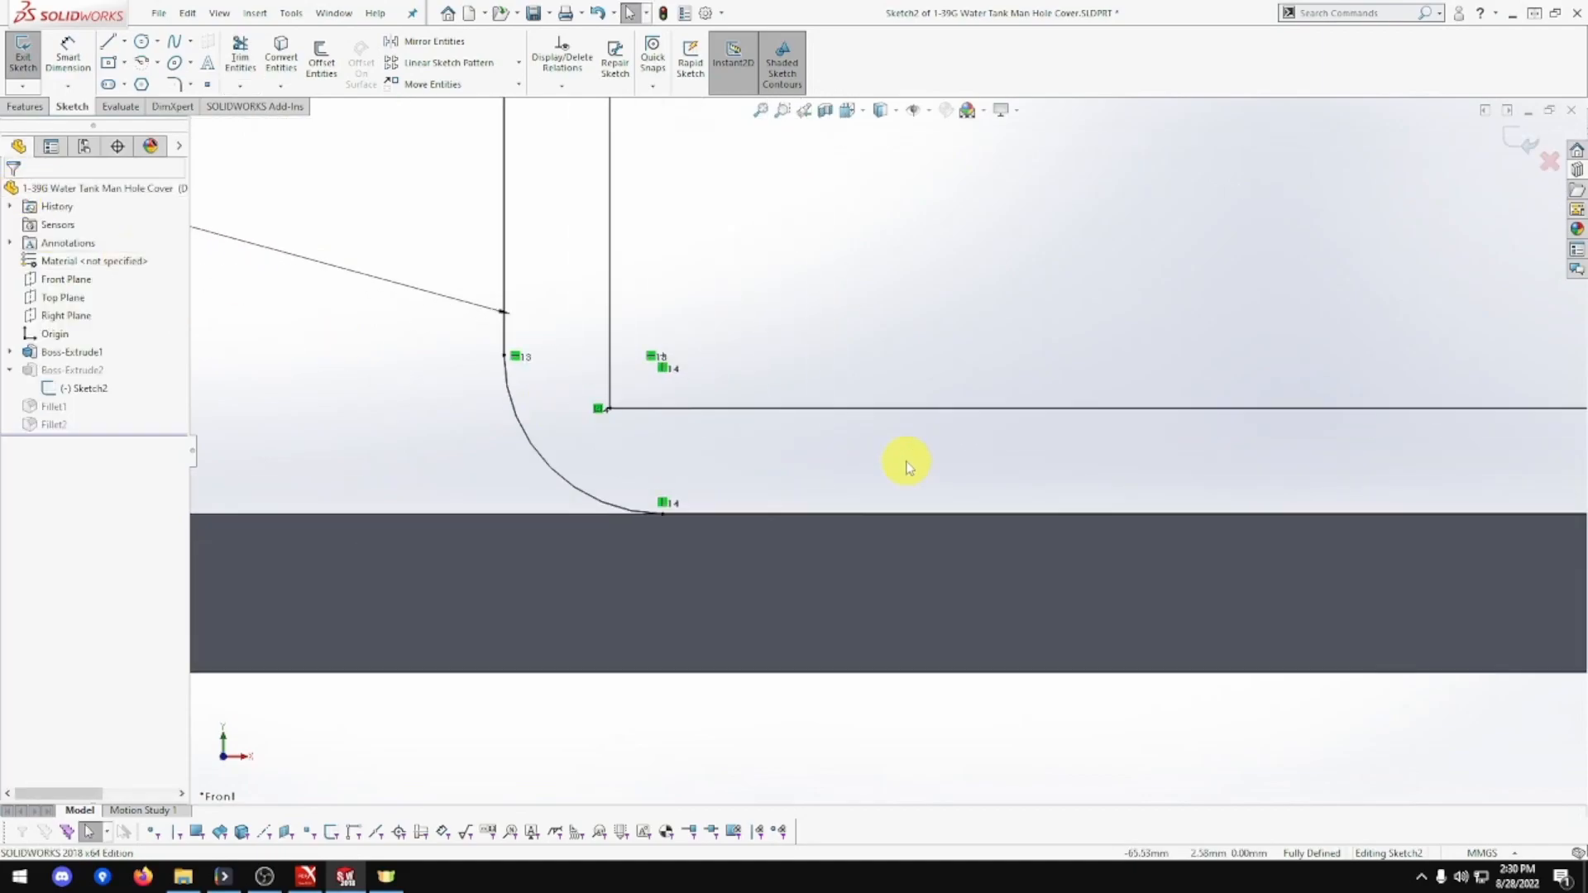
pyautogui.click(744, 515)
pyautogui.click(503, 357)
pyautogui.click(510, 389)
pyautogui.click(487, 395)
pyautogui.hotkey('ctrl', 'z')
pyautogui.hotkey('ctrl', 'z')
pyautogui.click(447, 391)
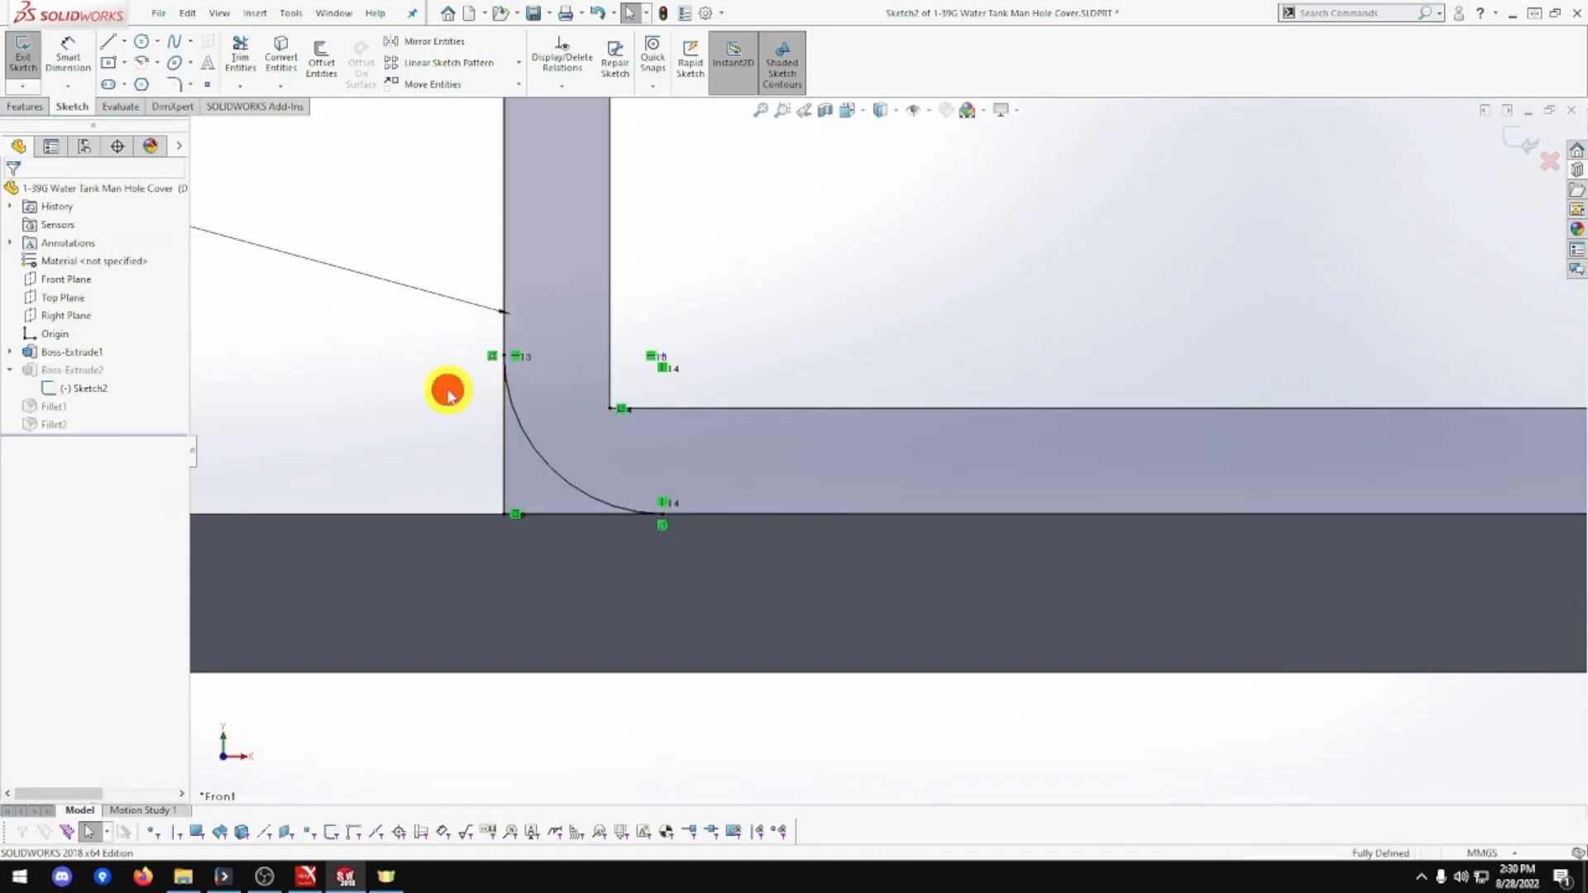
pyautogui.click(448, 389)
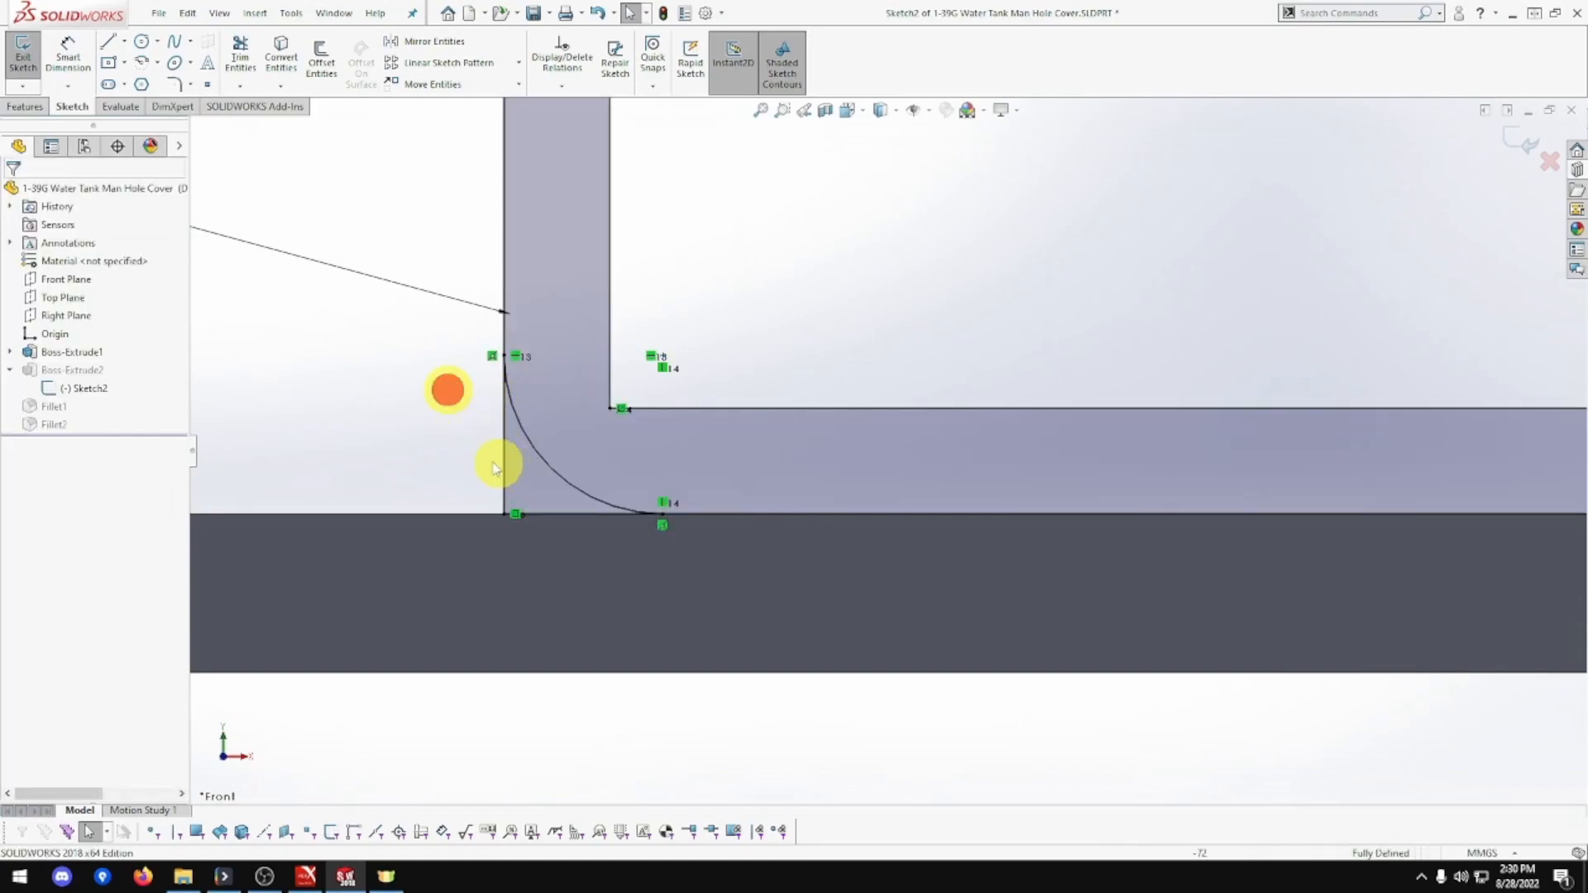
# Trim away the bottom line and outer vertical line beyond the 3 mm arc at the left lower corner with Power trim.
pyautogui.scroll(-3, 456, 447)
pyautogui.scroll(6, 457, 447)
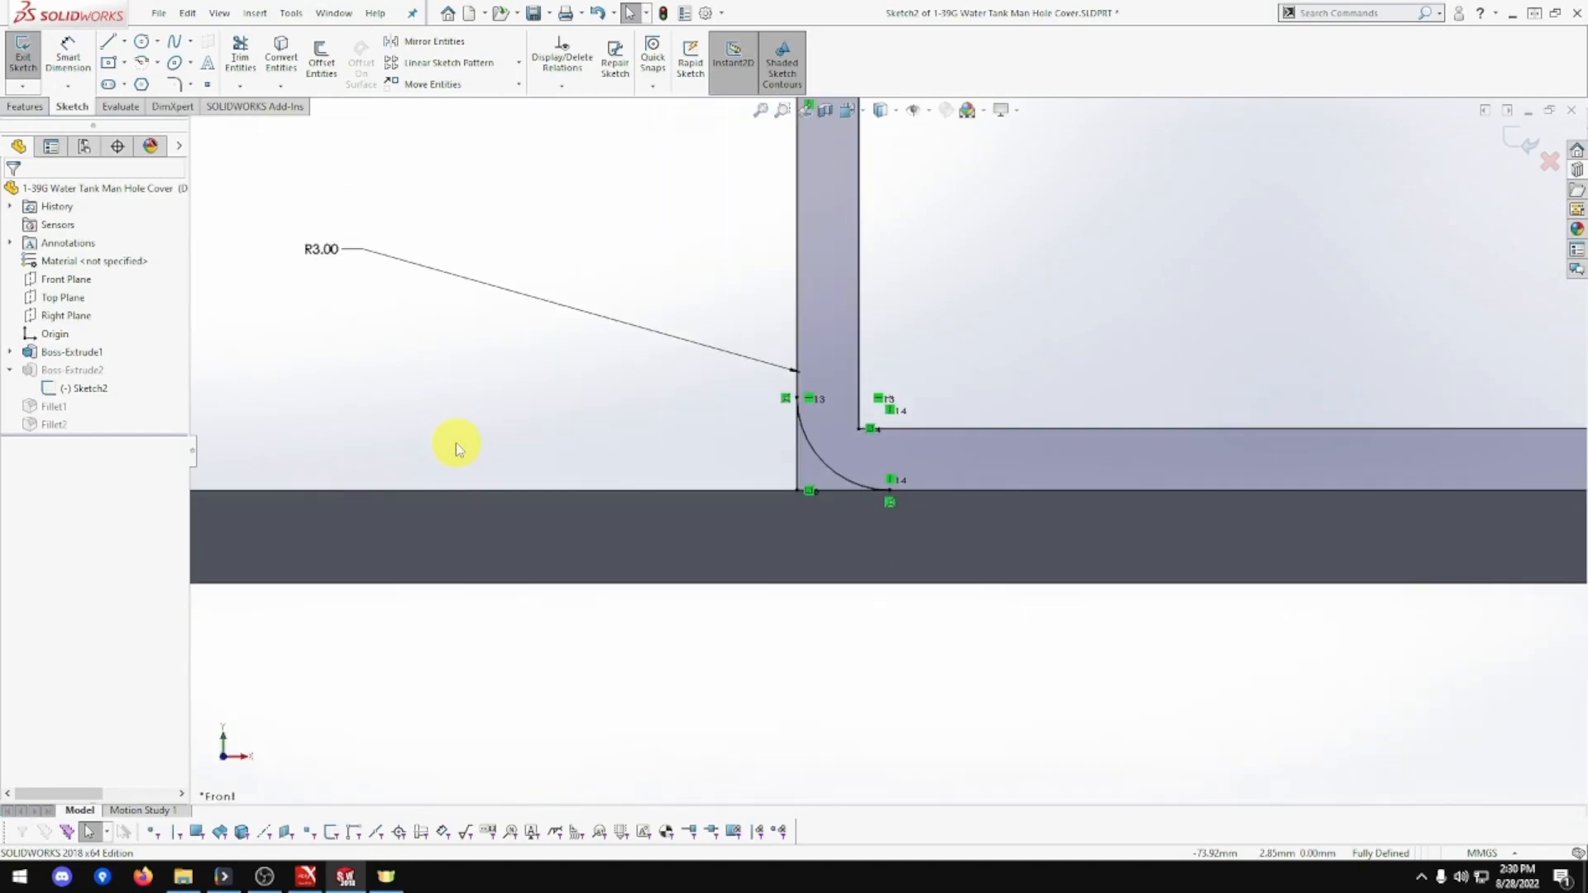
pyautogui.scroll(-1, 875, 492)
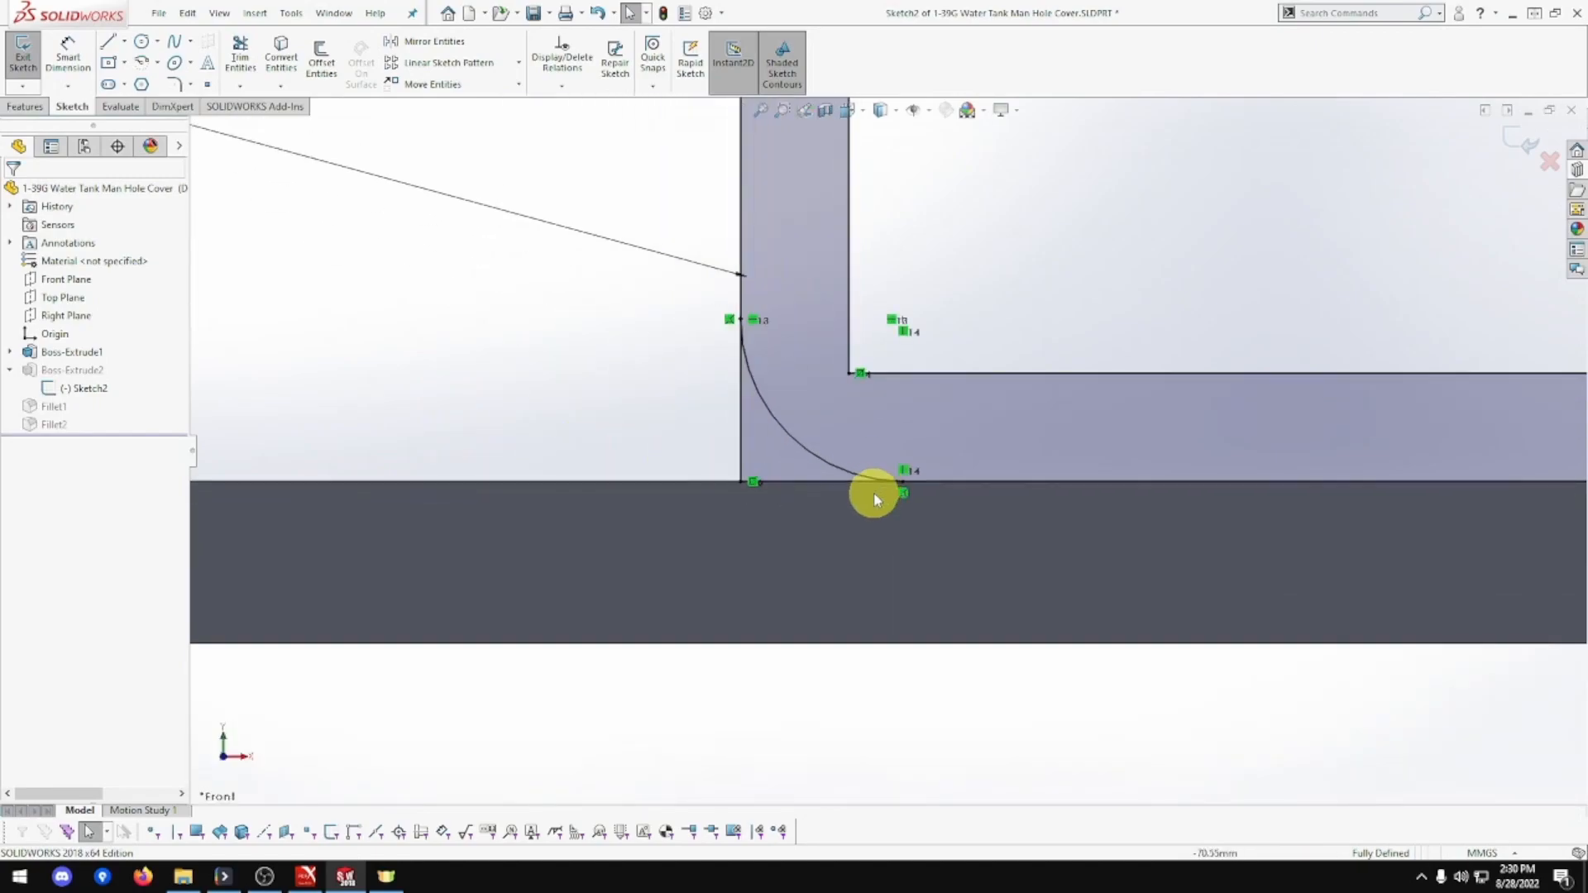
pyautogui.click(841, 482)
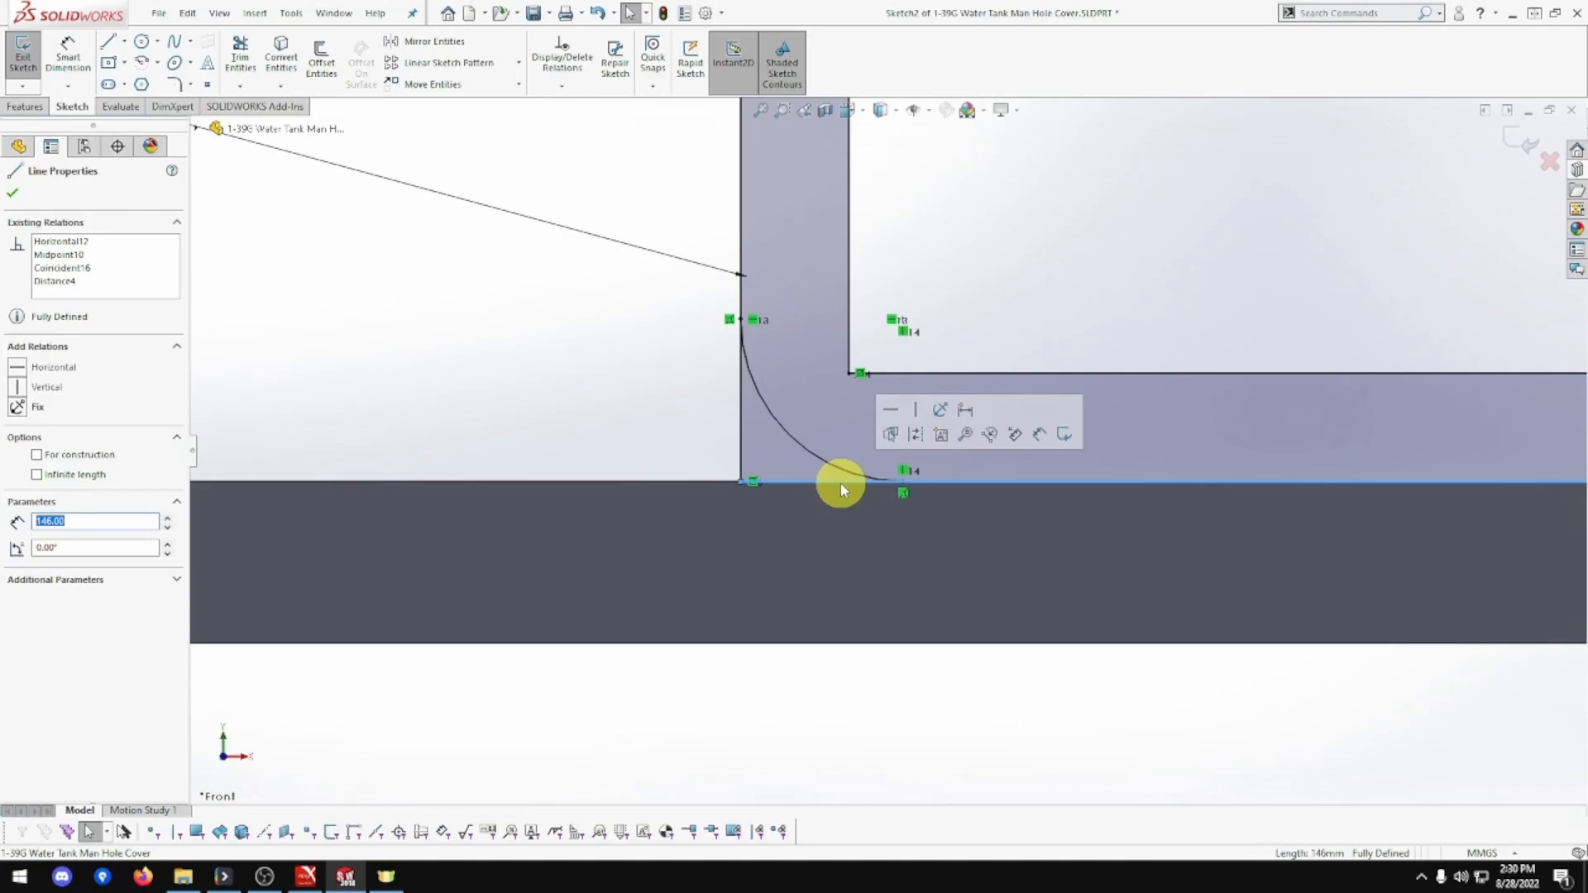
pyautogui.click(903, 483)
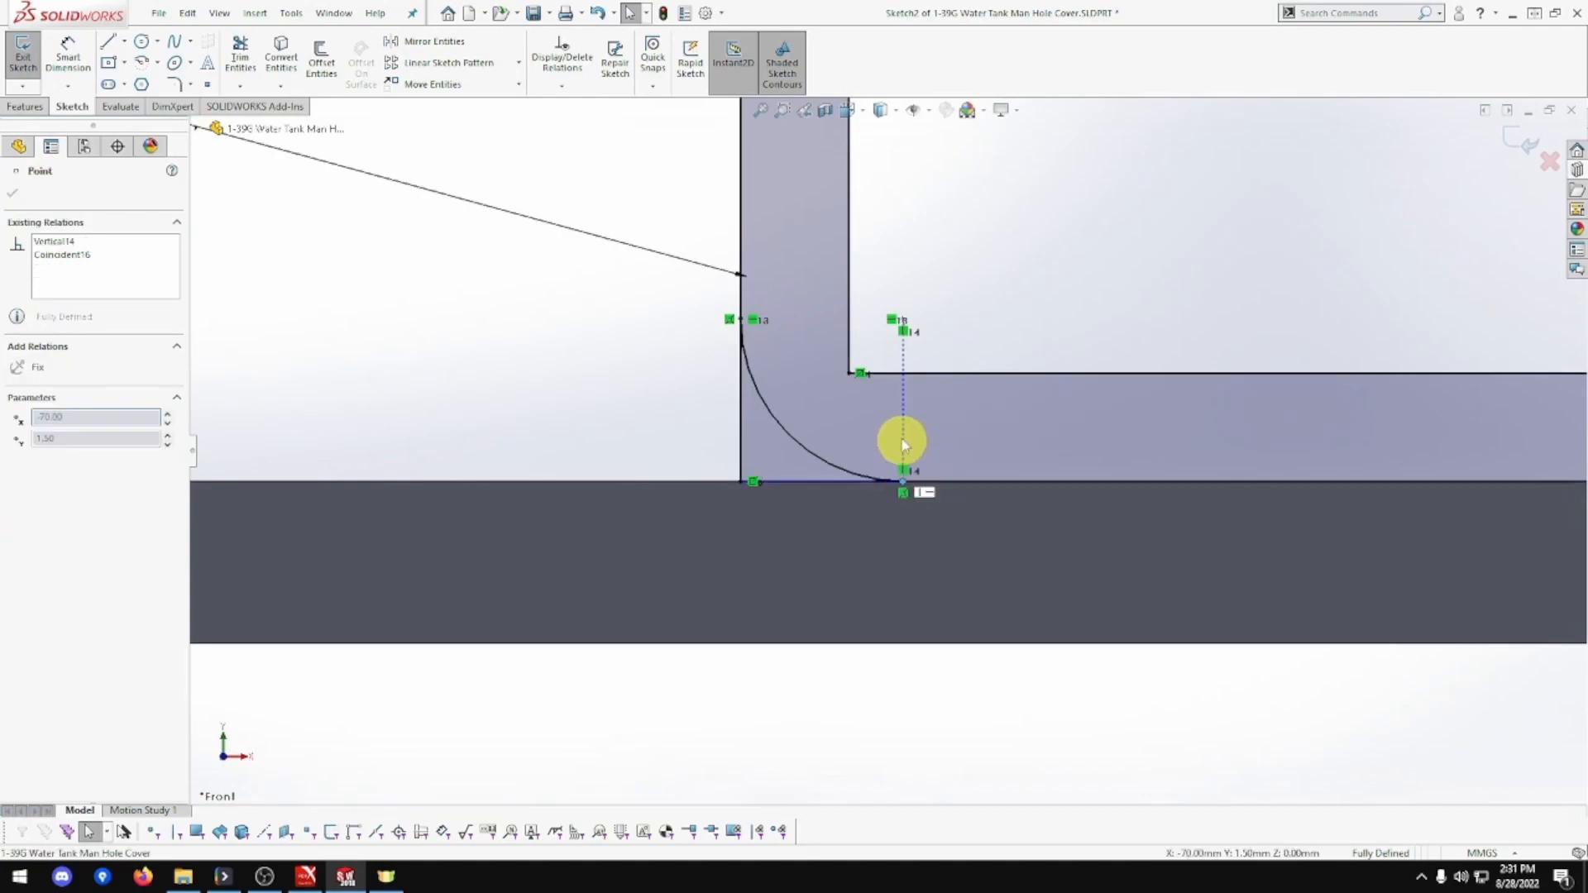
pyautogui.click(788, 434)
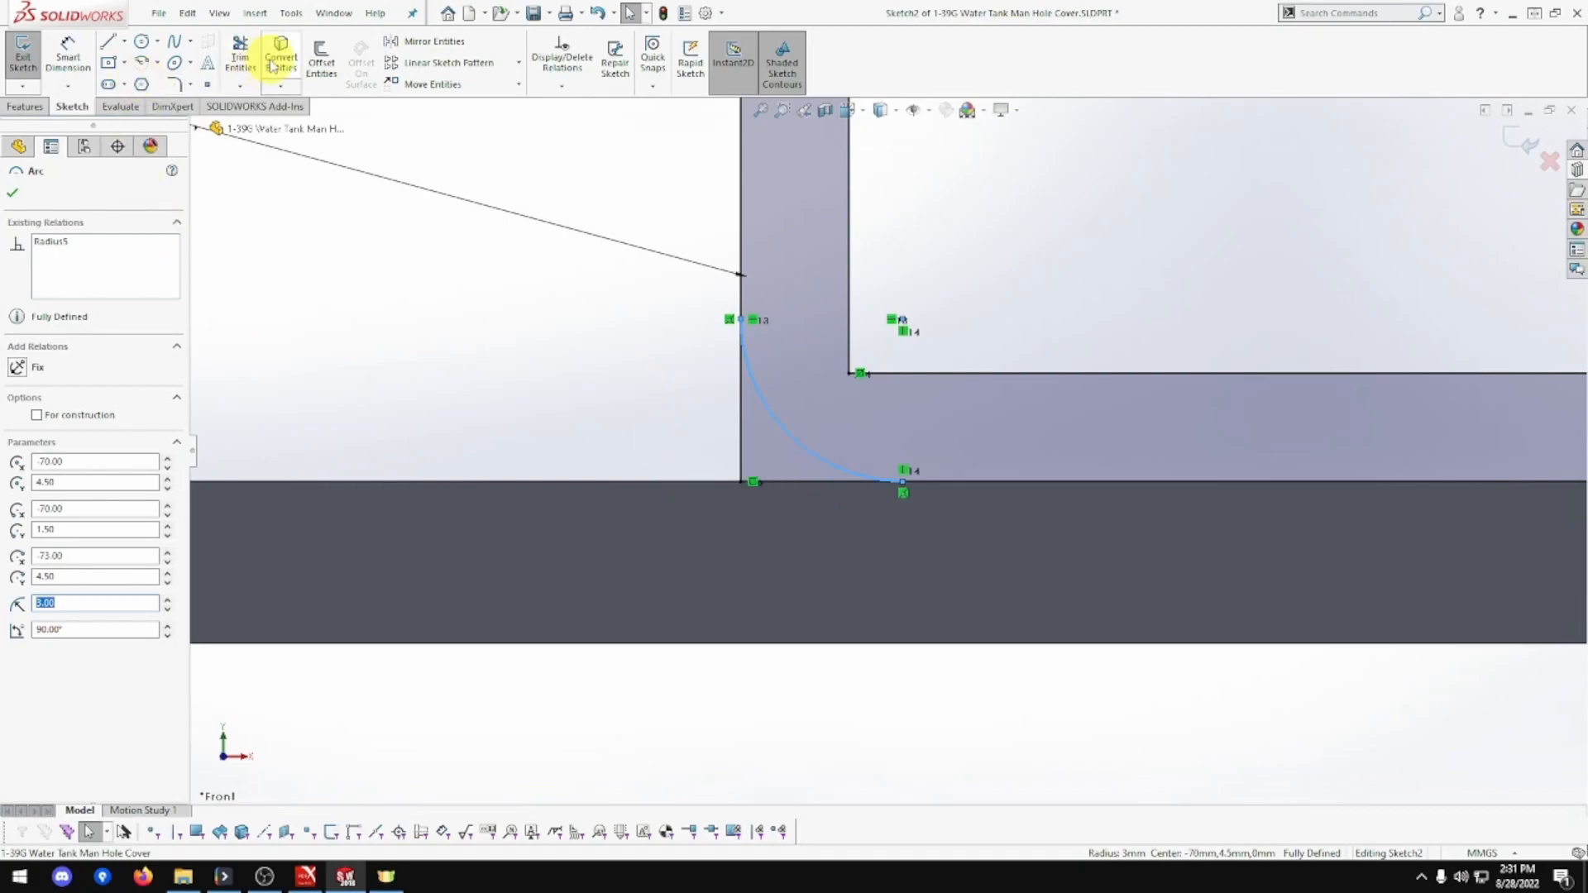
pyautogui.click(240, 58)
pyautogui.moveTo(678, 410); pyautogui.dragTo(738, 433)
pyautogui.click(240, 58)
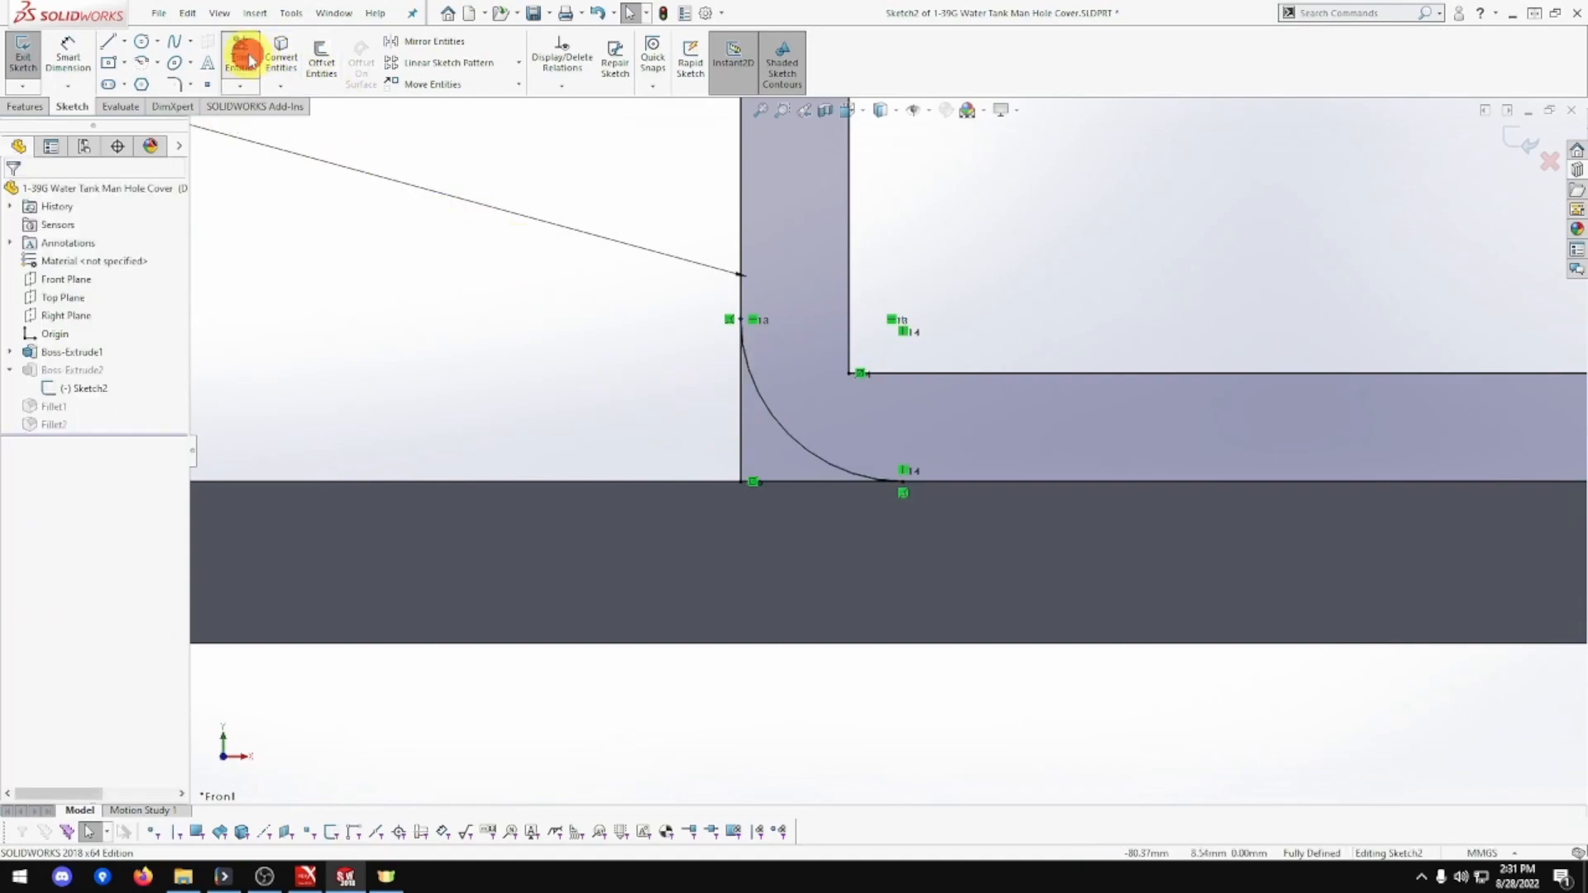
pyautogui.click(796, 480)
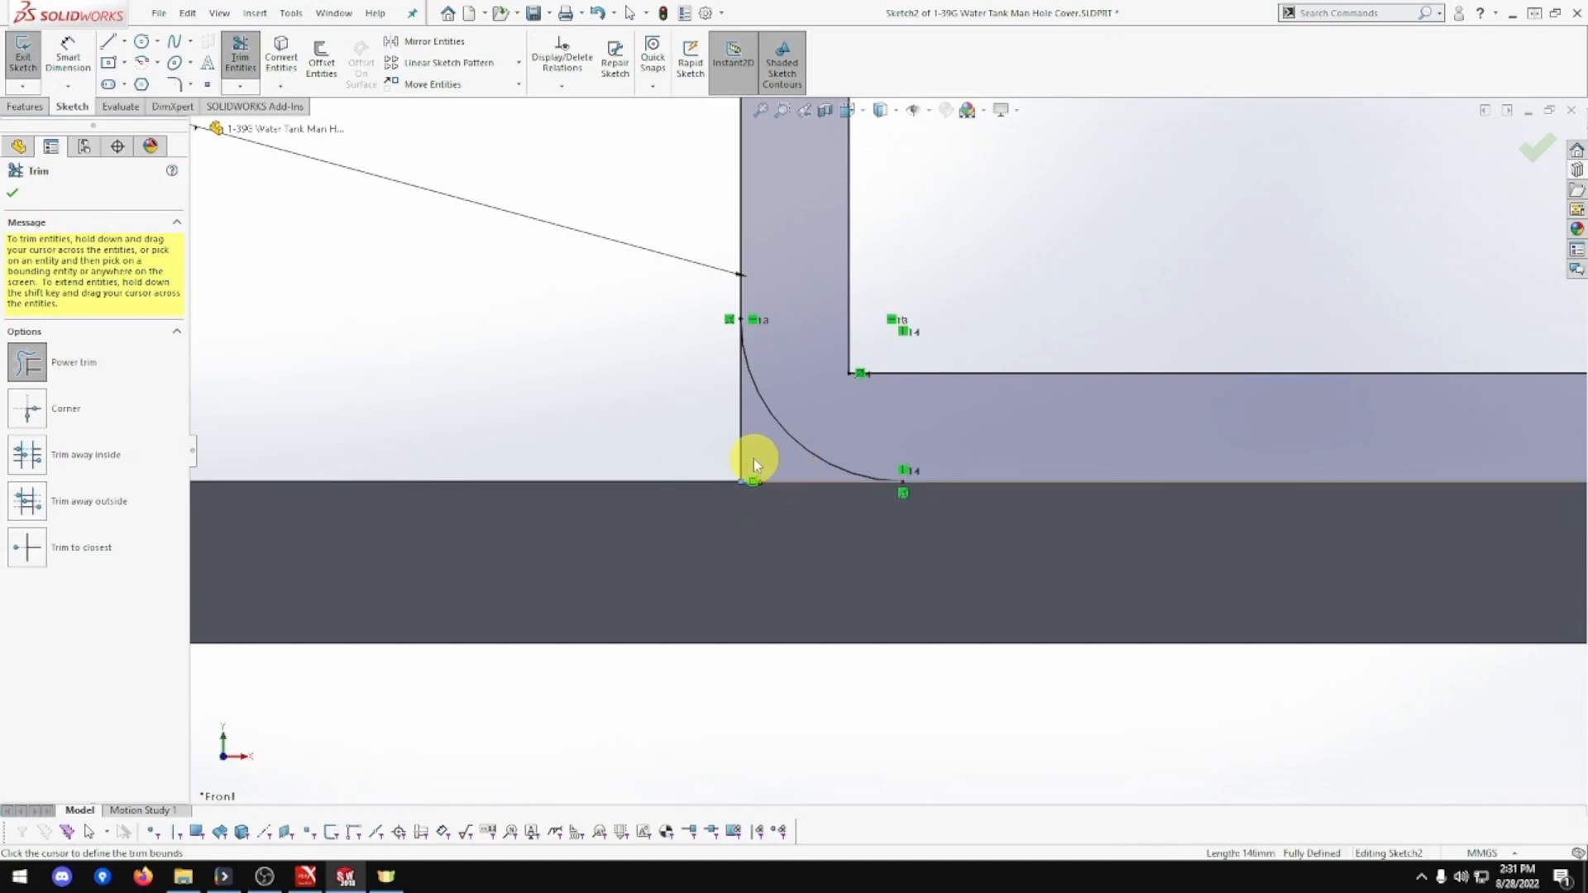
pyautogui.moveTo(733, 444); pyautogui.dragTo(753, 444)
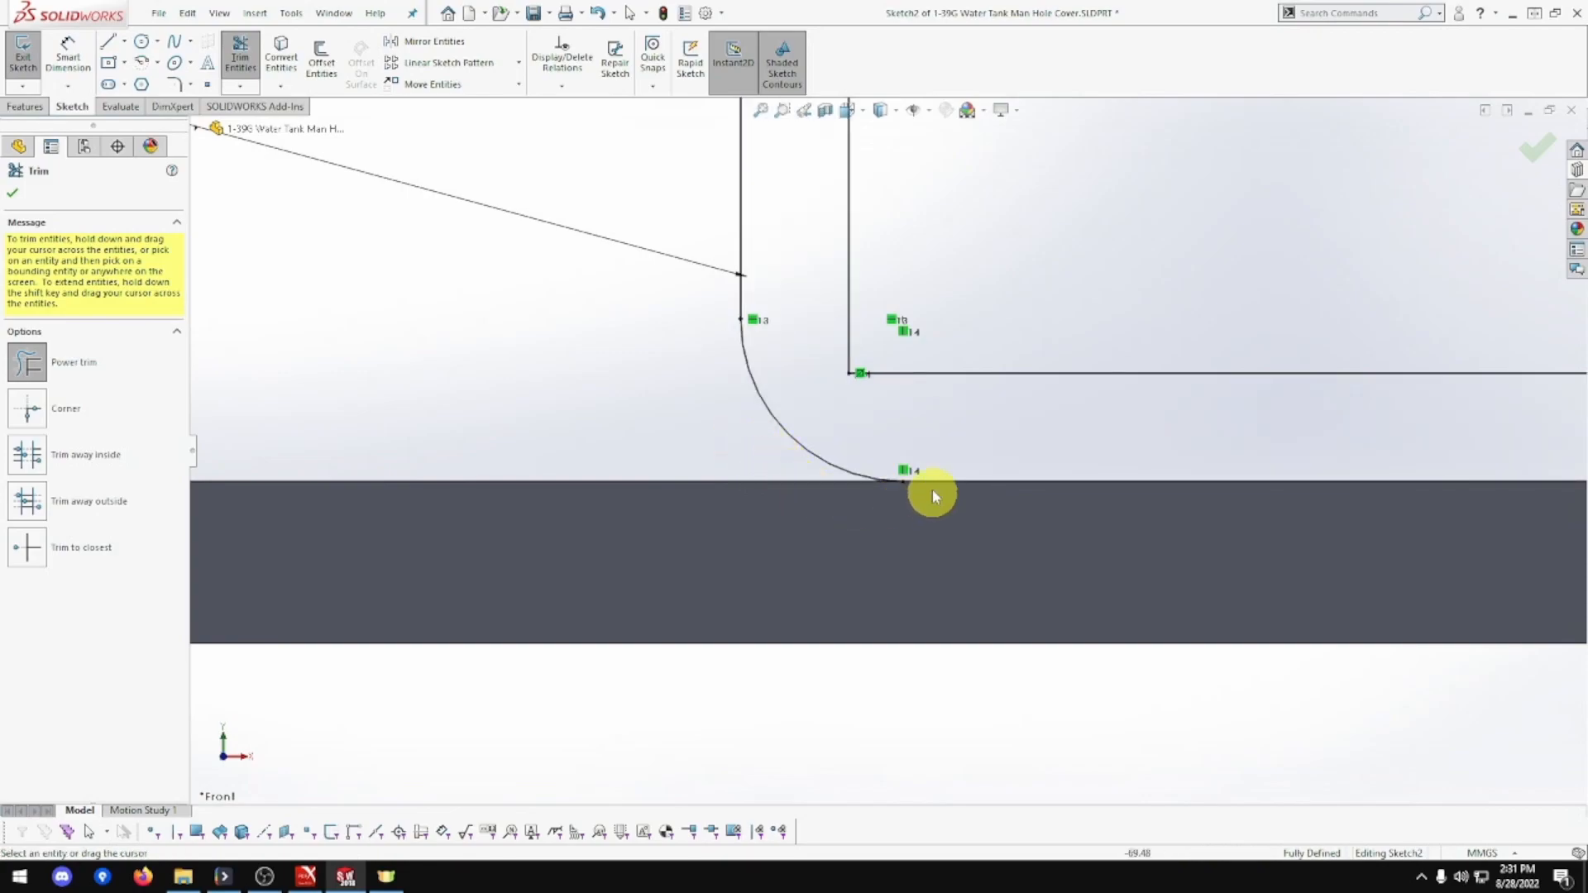
# Sketch a line about 0.72 mm long across the corner arc and trim away both the line and the arc with Power trim.
pyautogui.scroll(-3, 806, 496)
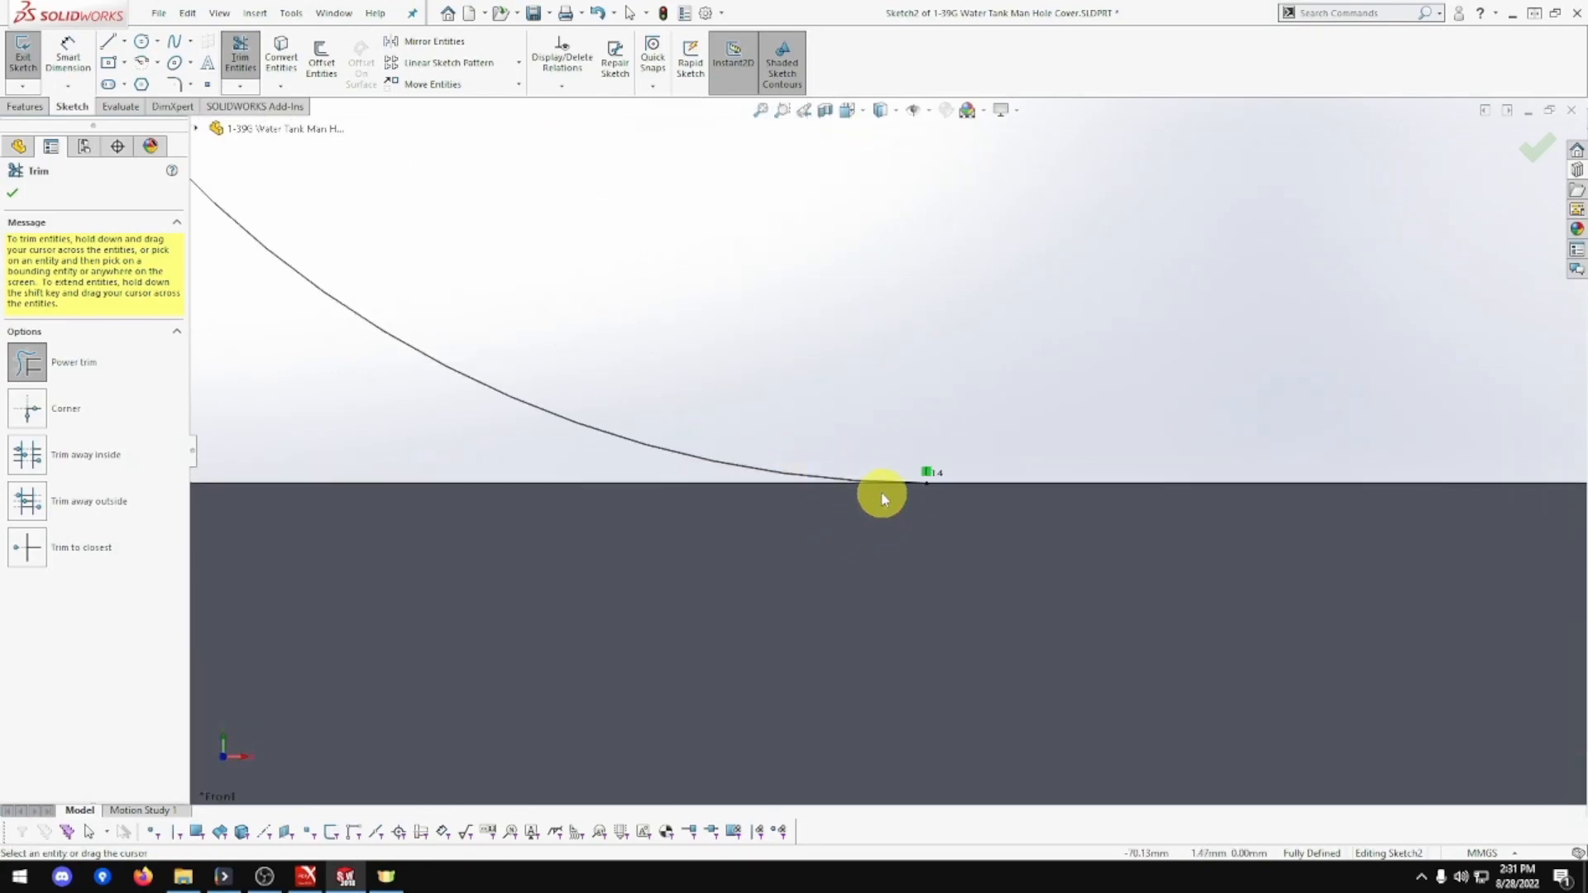
pyautogui.press('Escape')
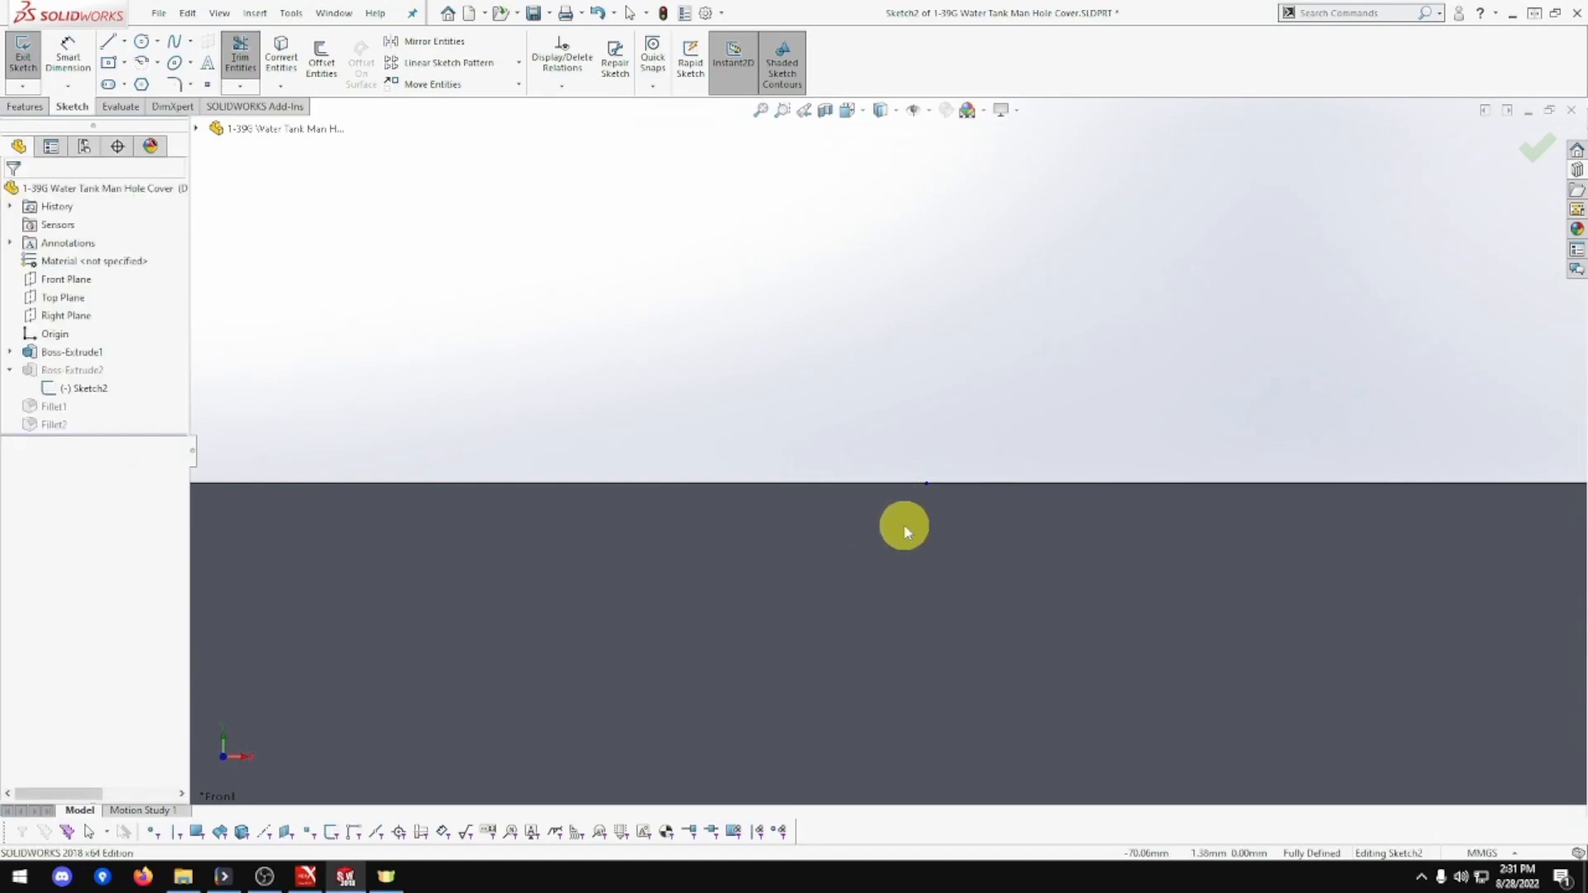
pyautogui.scroll(4, 905, 519)
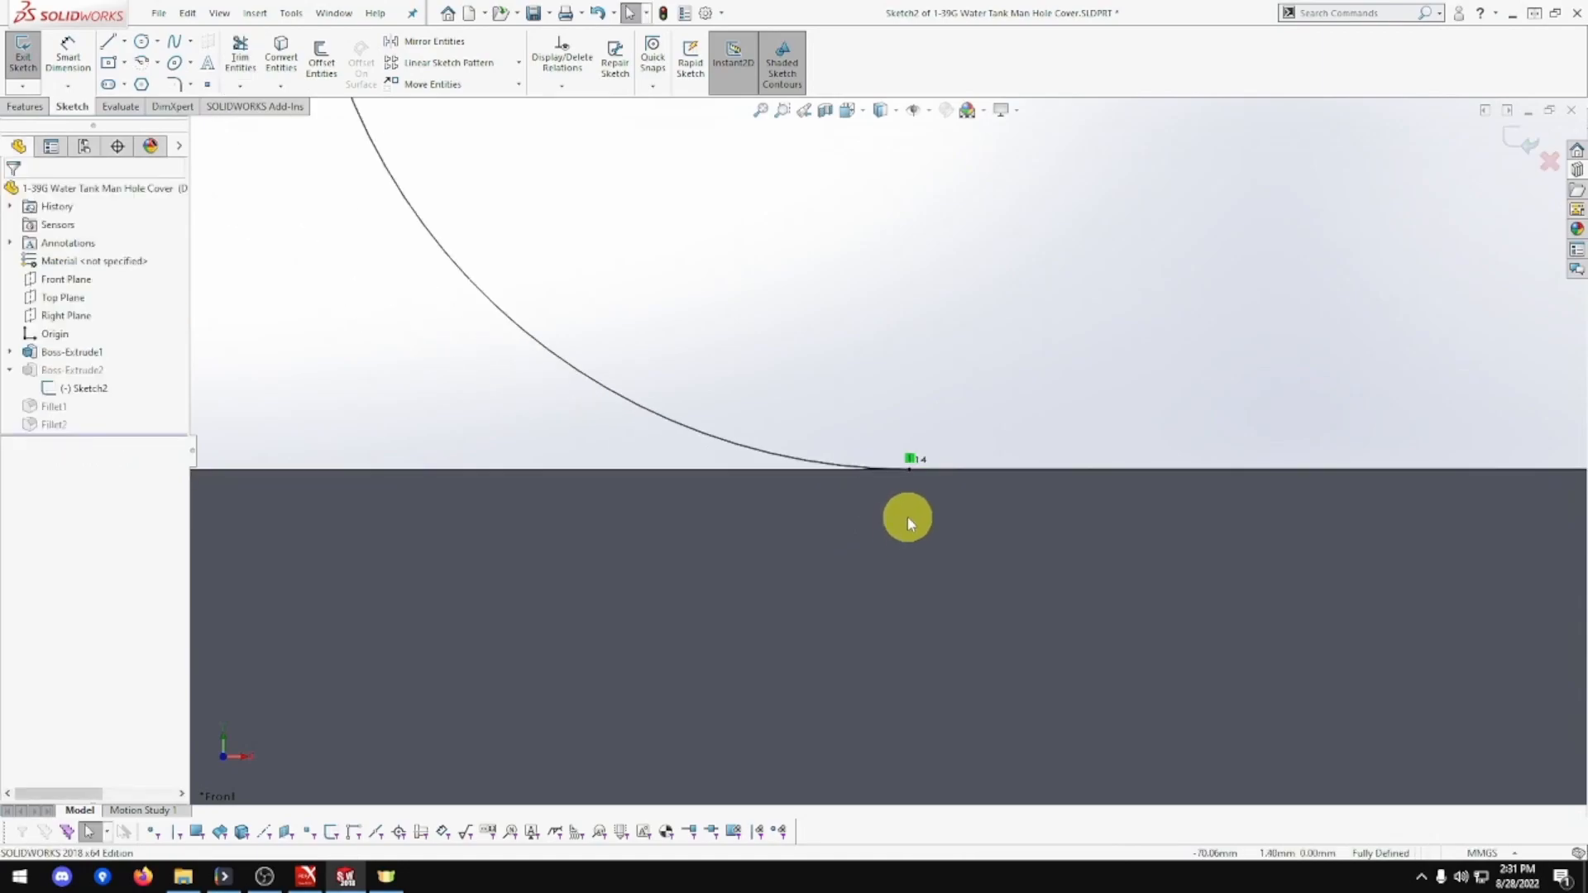
pyautogui.click(739, 438)
pyautogui.press('Escape')
pyautogui.click(114, 42)
pyautogui.click(626, 207)
pyautogui.click(550, 242)
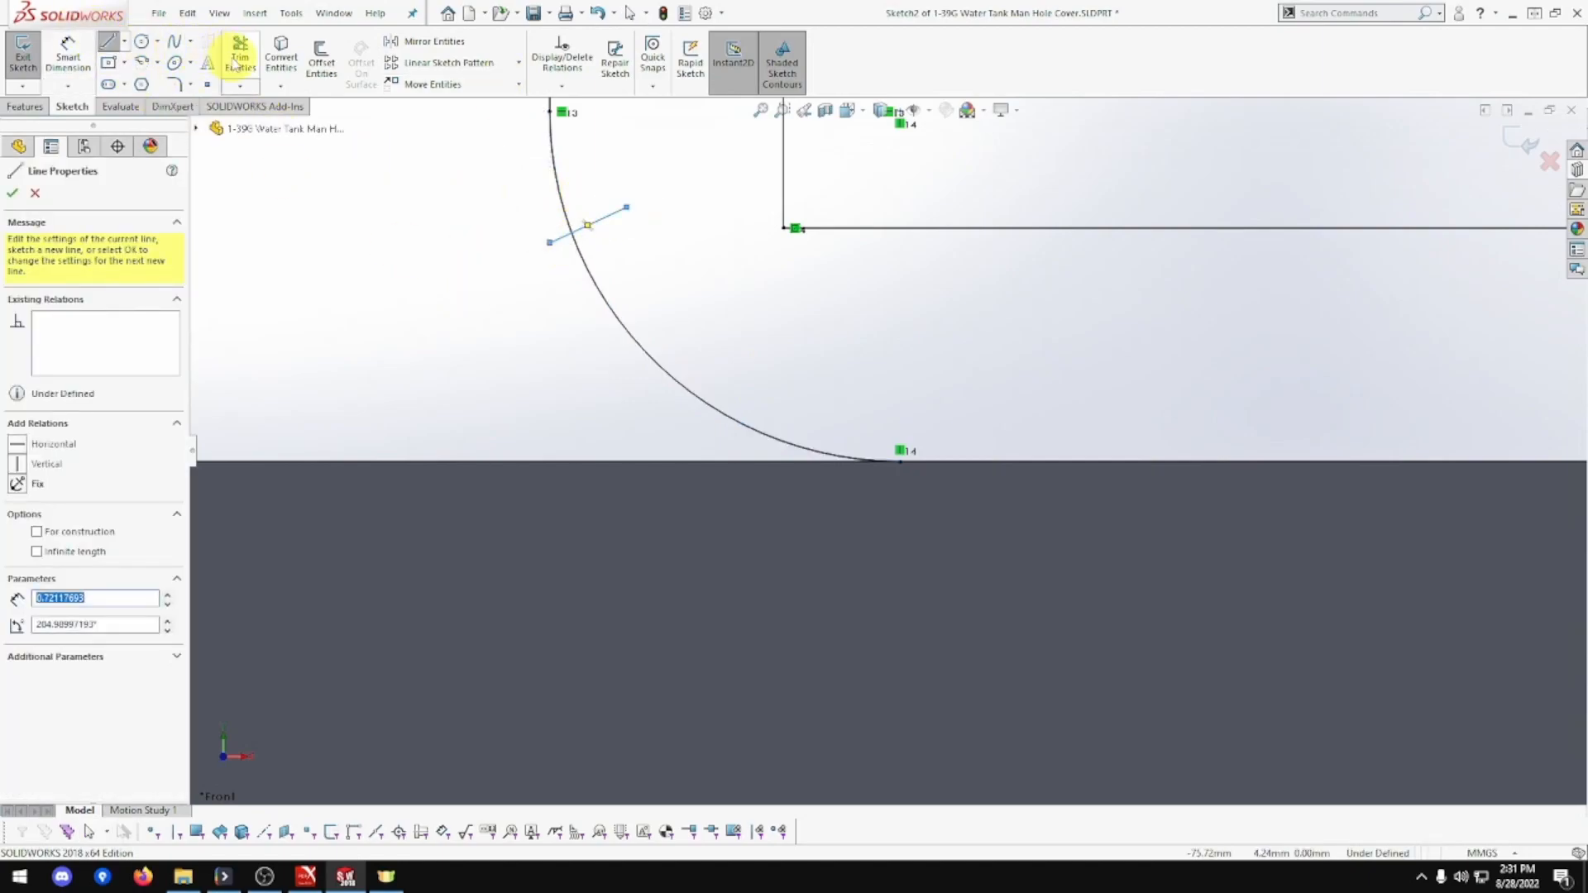
pyautogui.press('Escape')
pyautogui.moveTo(420, 222)
pyautogui.mouseDown()
pyautogui.moveTo(607, 245)
pyautogui.moveTo(573, 213)
pyautogui.moveTo(544, 240)
pyautogui.mouseUp()
pyautogui.scroll(3, 616, 280)
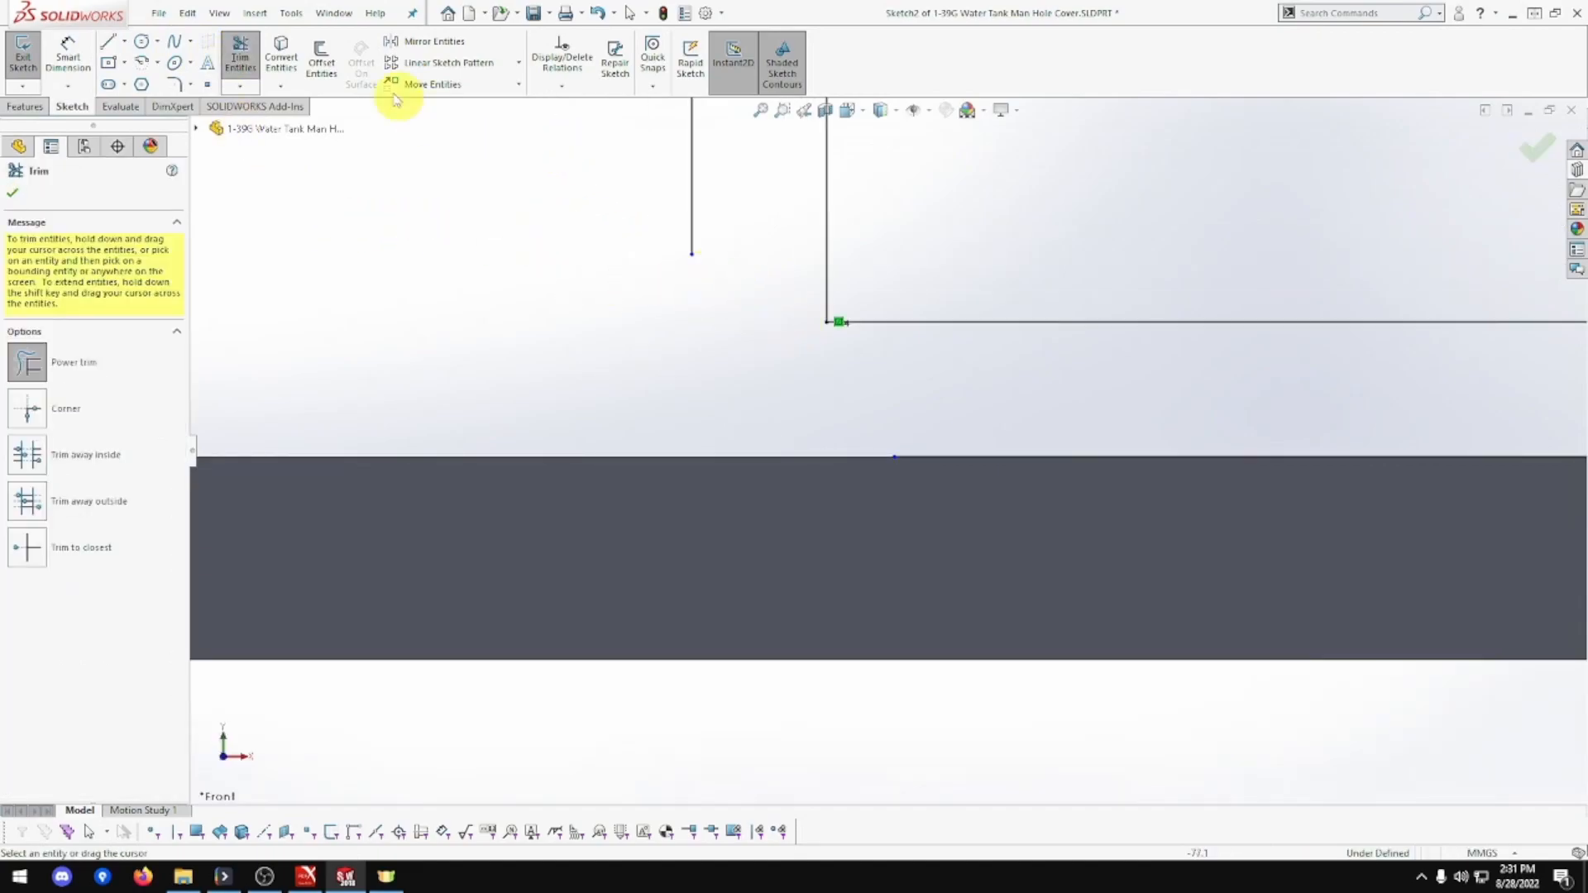
pyautogui.click(142, 64)
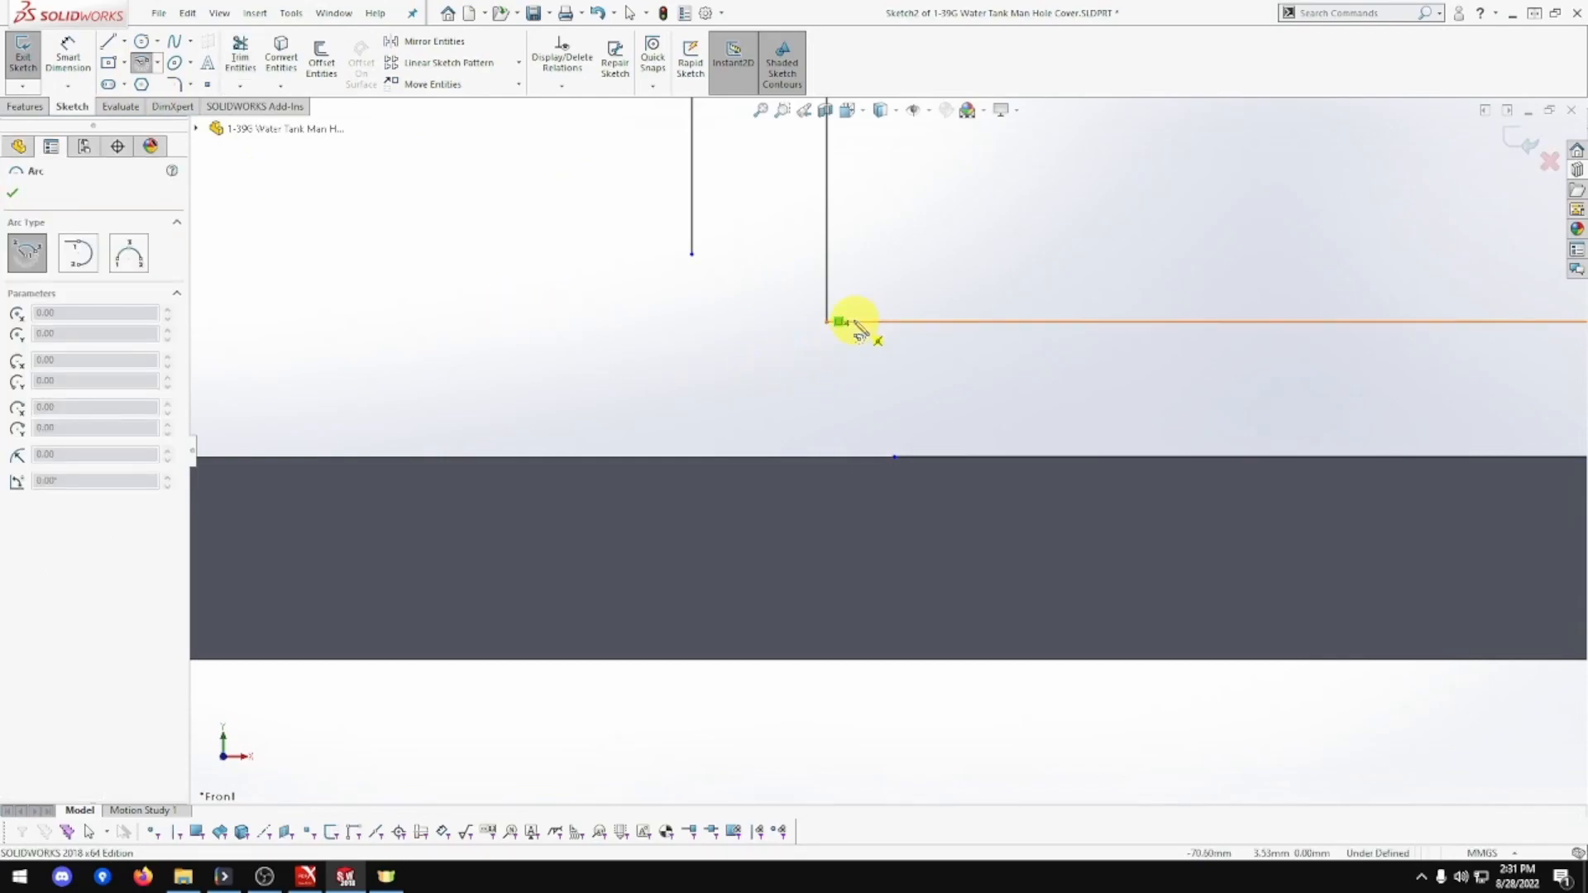
pyautogui.click(871, 266)
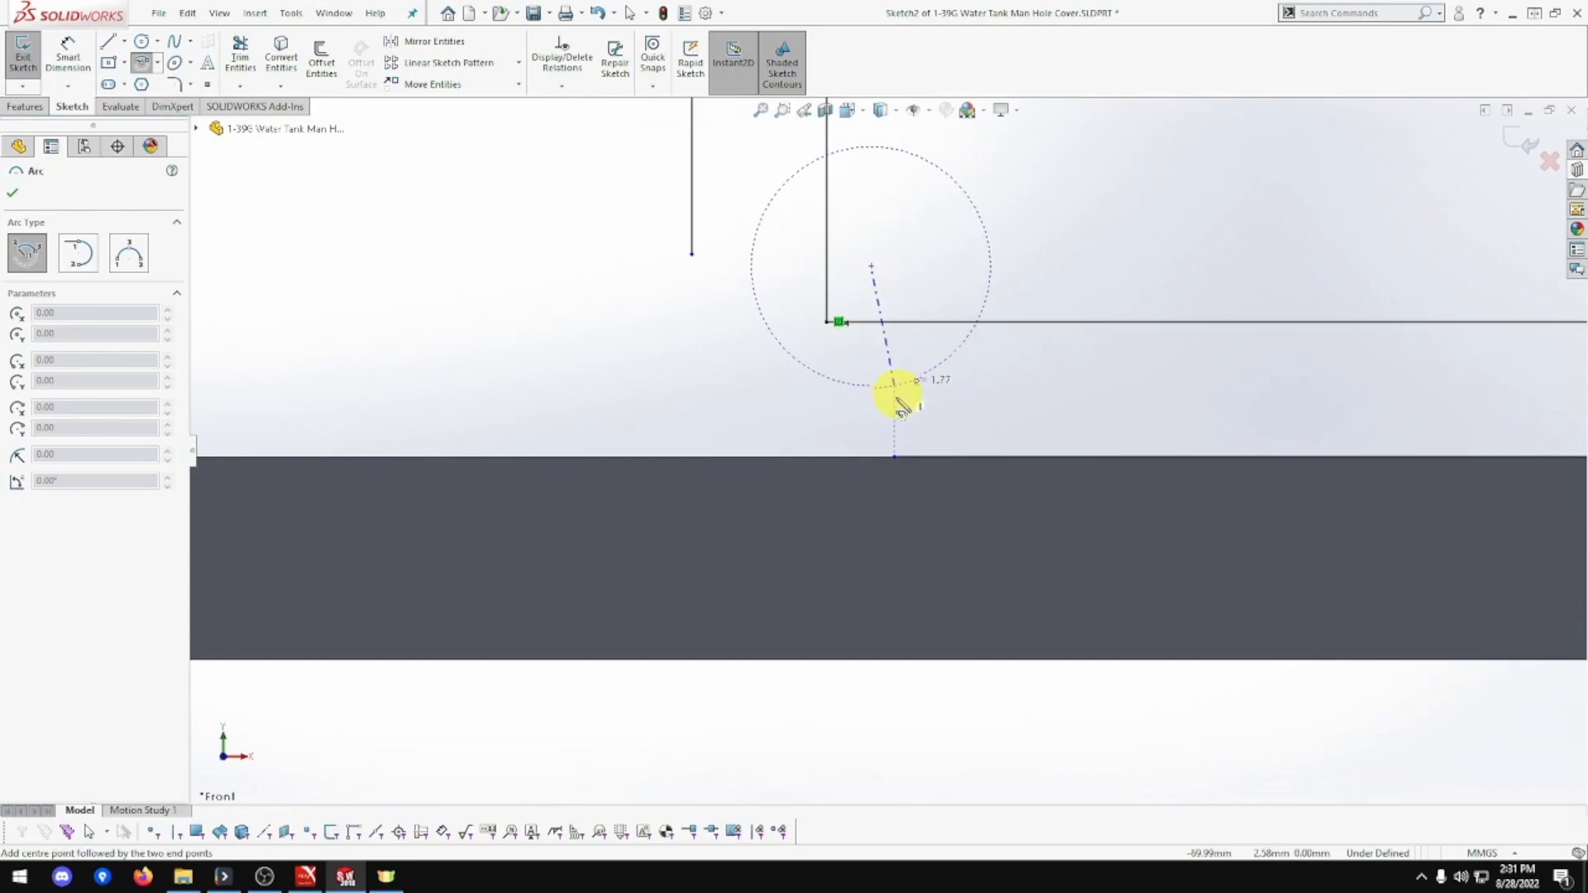
pyautogui.click(894, 457)
pyautogui.click(871, 456)
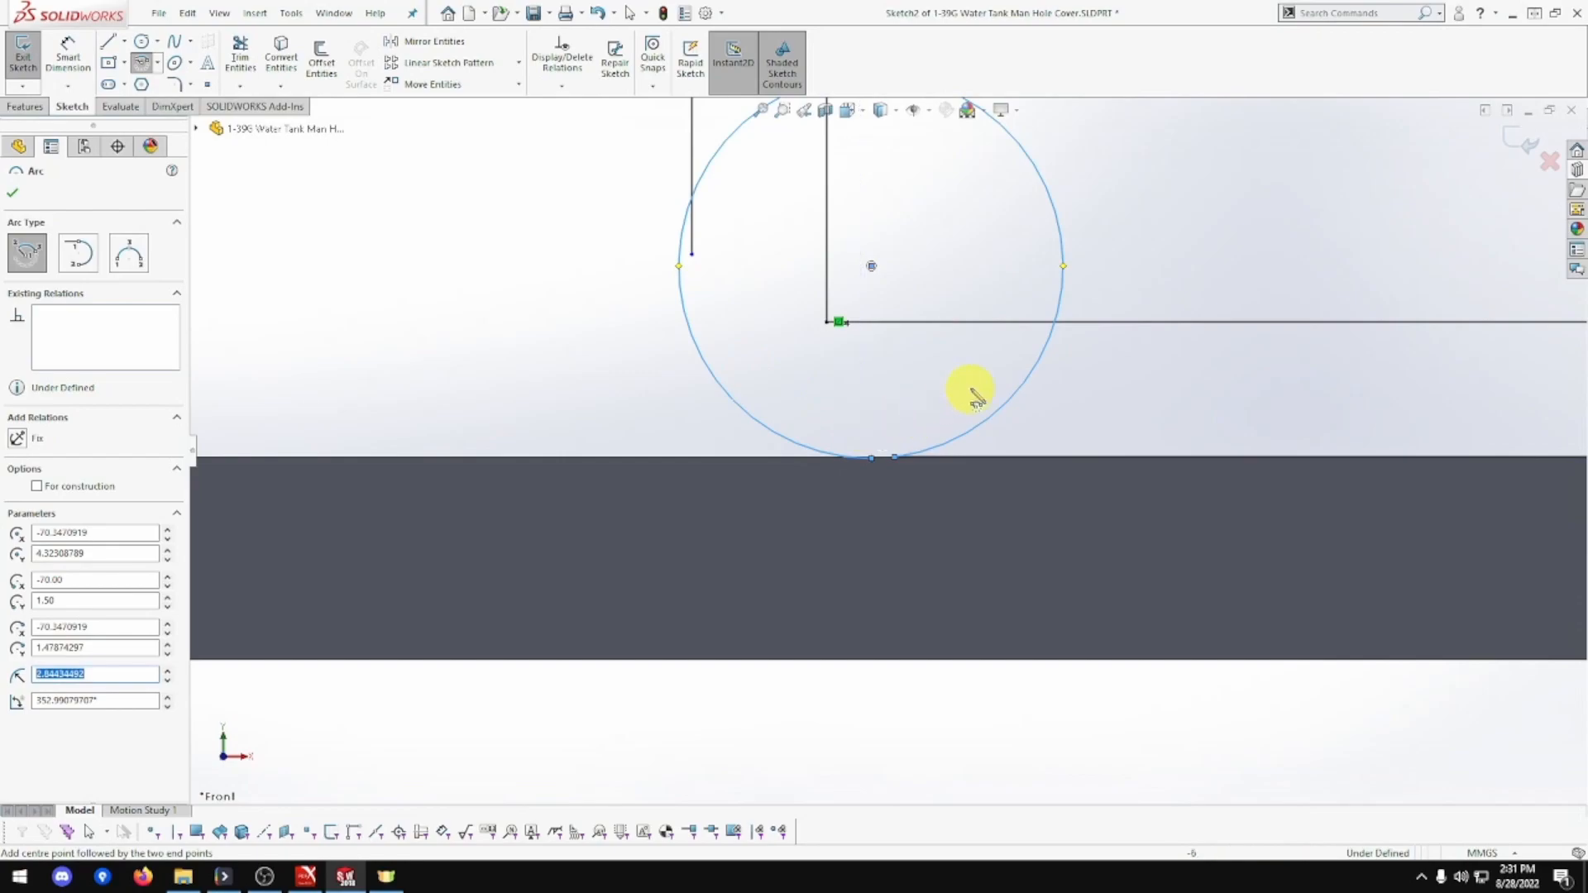
pyautogui.press('Escape')
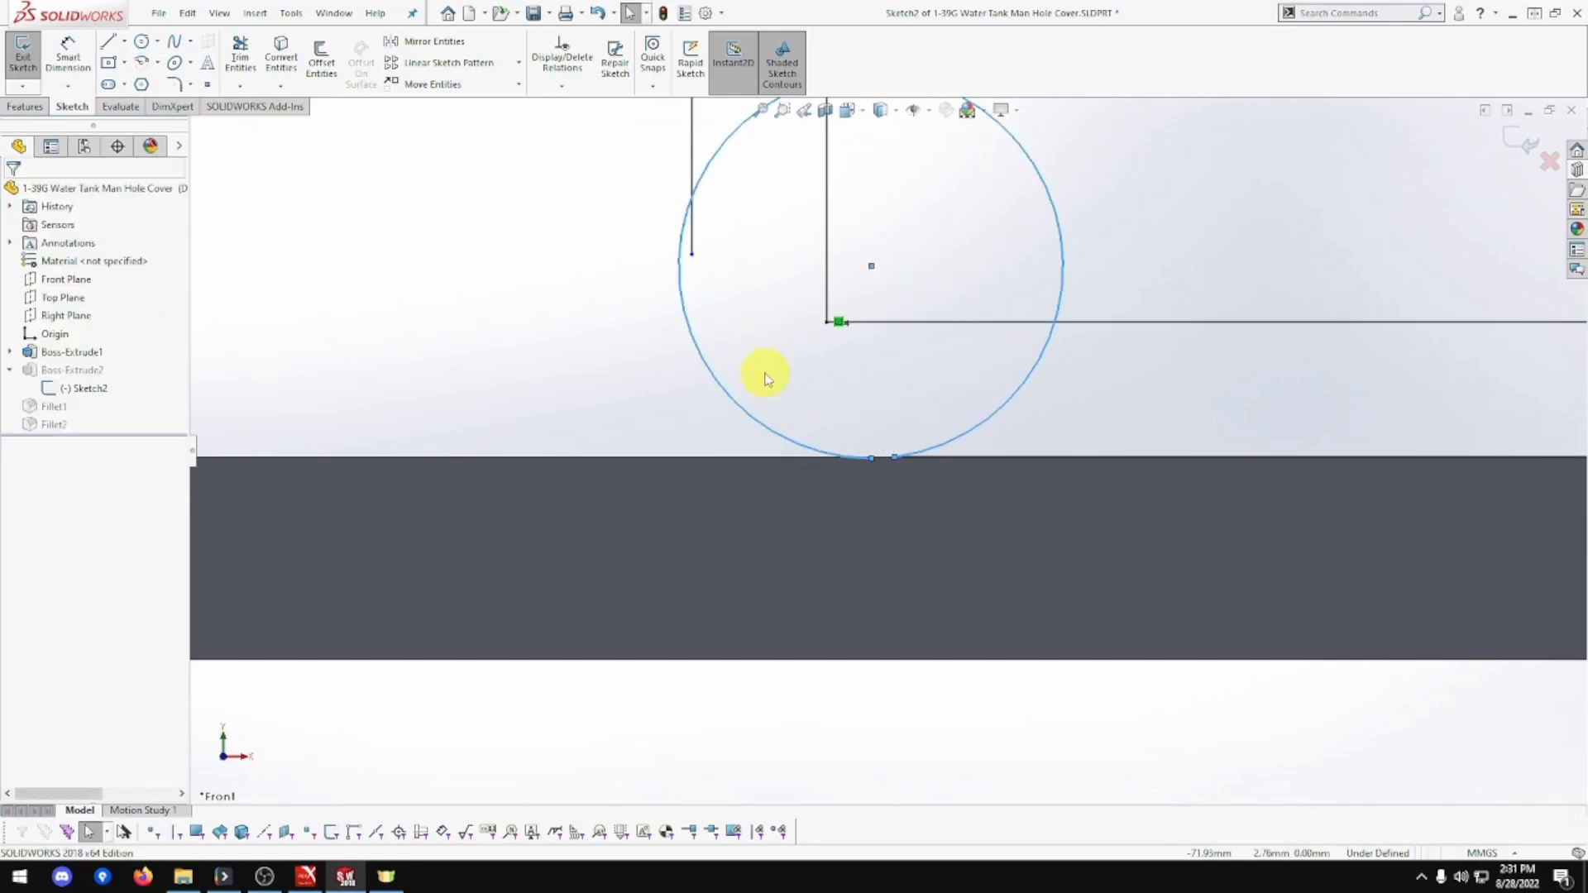
pyautogui.press('Escape')
pyautogui.hotkey('ctrl', 'z')
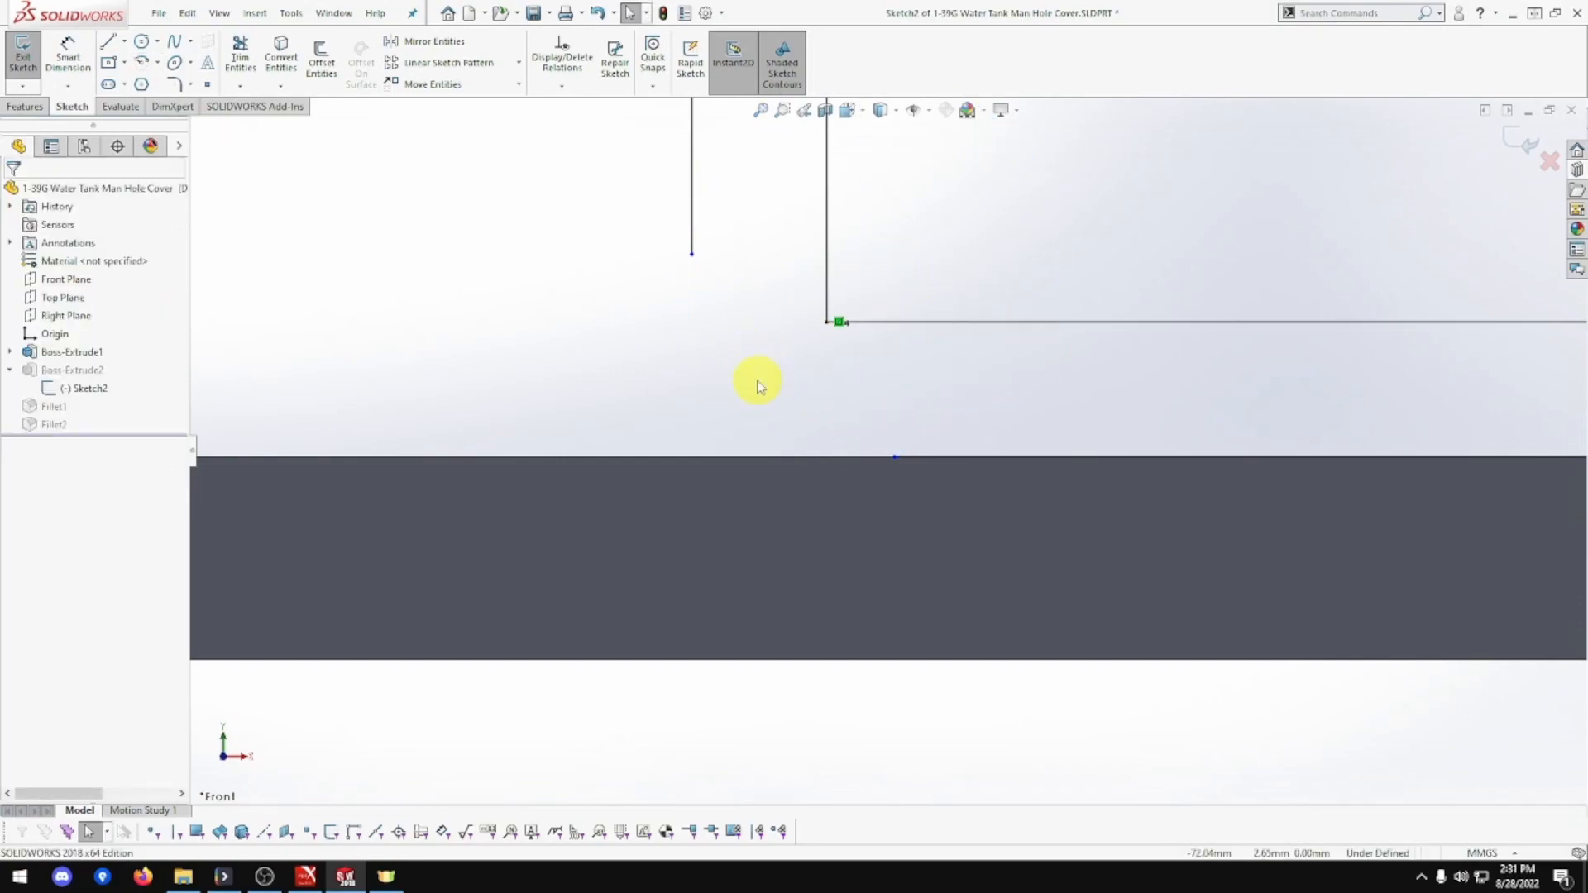
# Sketch a 90° centre-point arc about 0.67 mm in radius between the open line ends at the left lower corner.
pyautogui.click(141, 63)
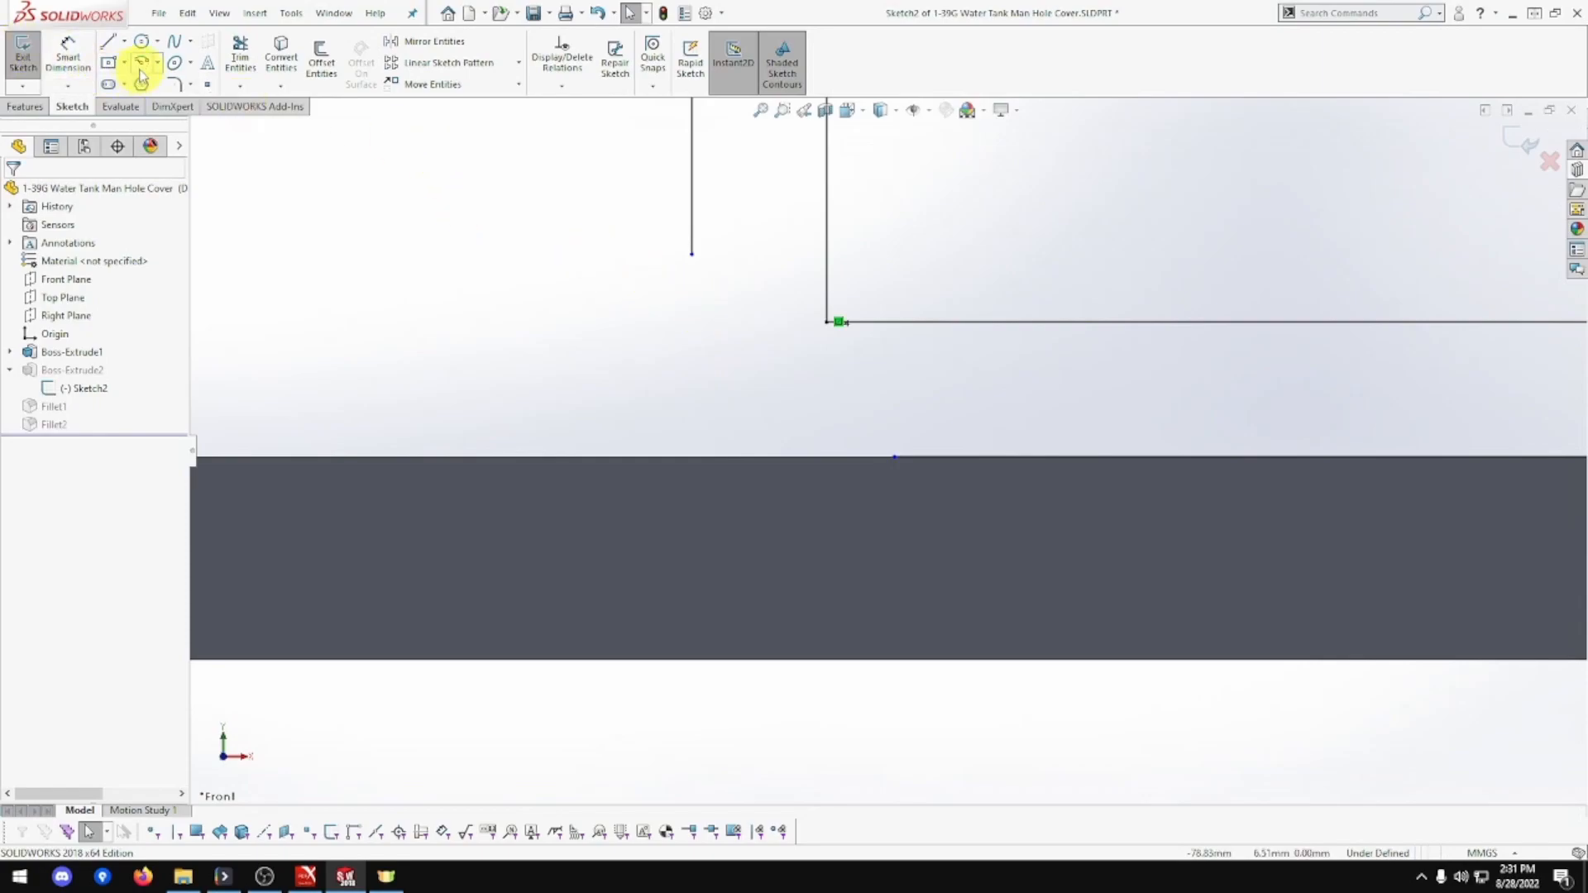
pyautogui.click(794, 305)
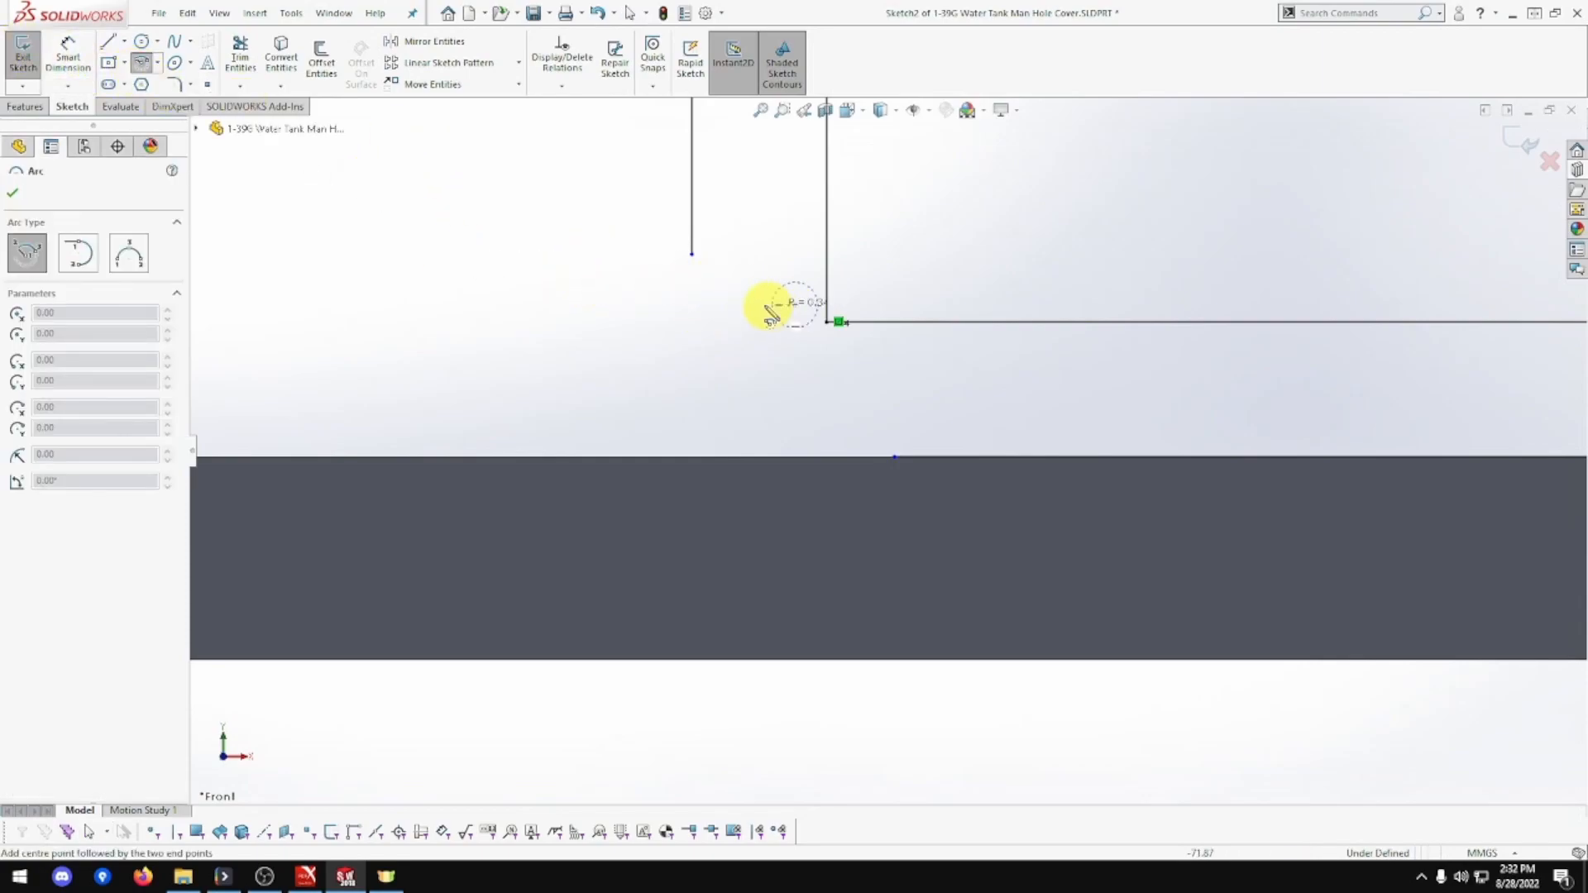
pyautogui.click(750, 307)
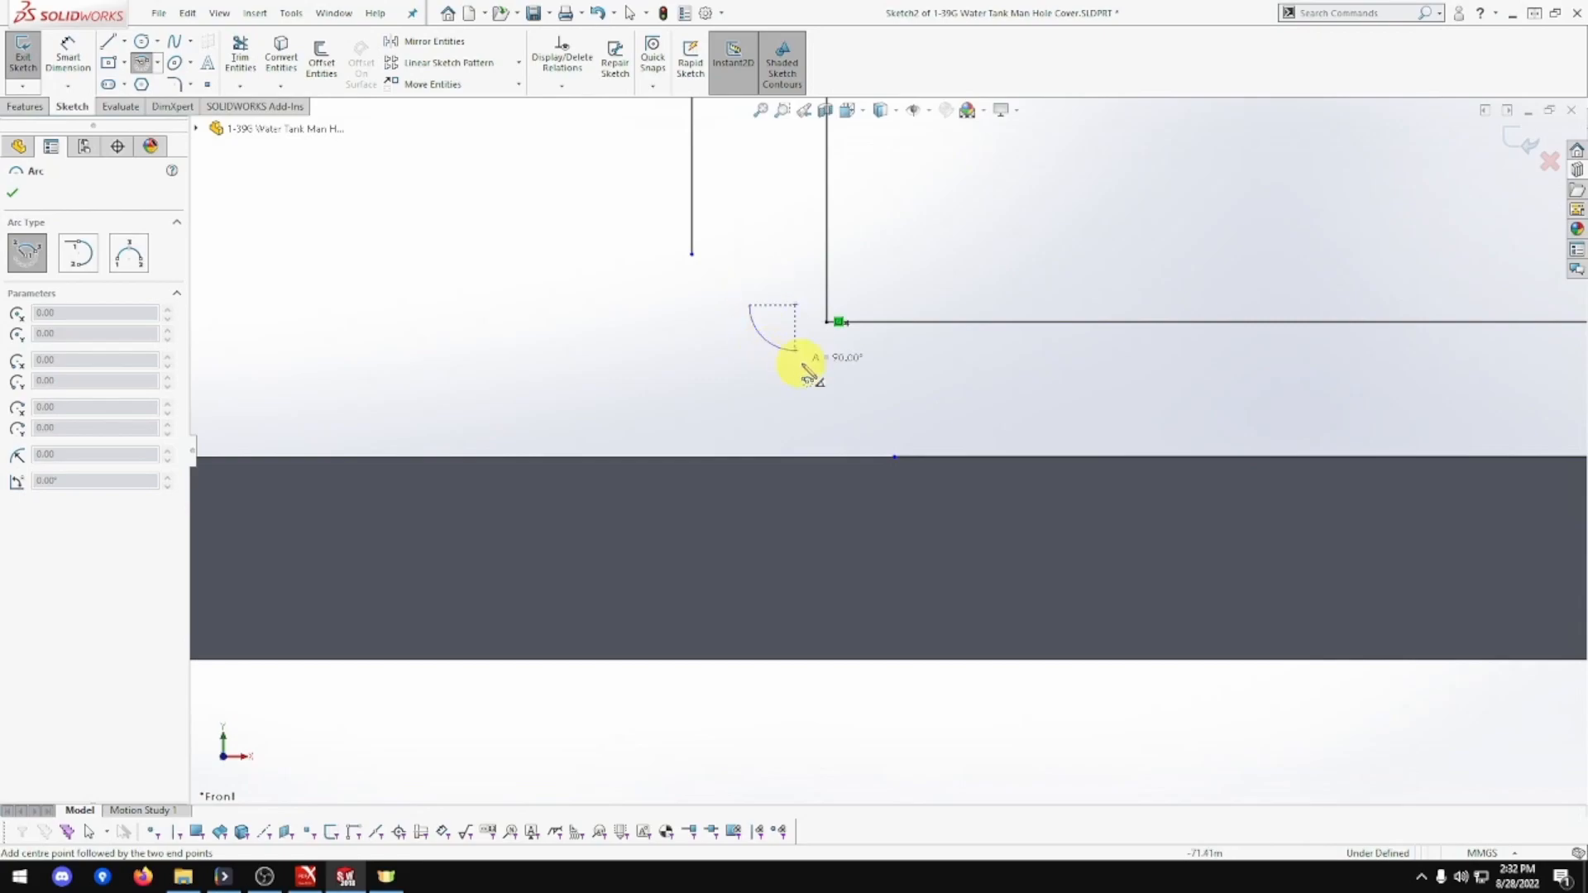
pyautogui.click(795, 365)
pyautogui.press('Escape')
# Merge the arc's lower endpoint with the bottom line's open end and its upper endpoint with the outer vertical line's end.
pyautogui.click(796, 353)
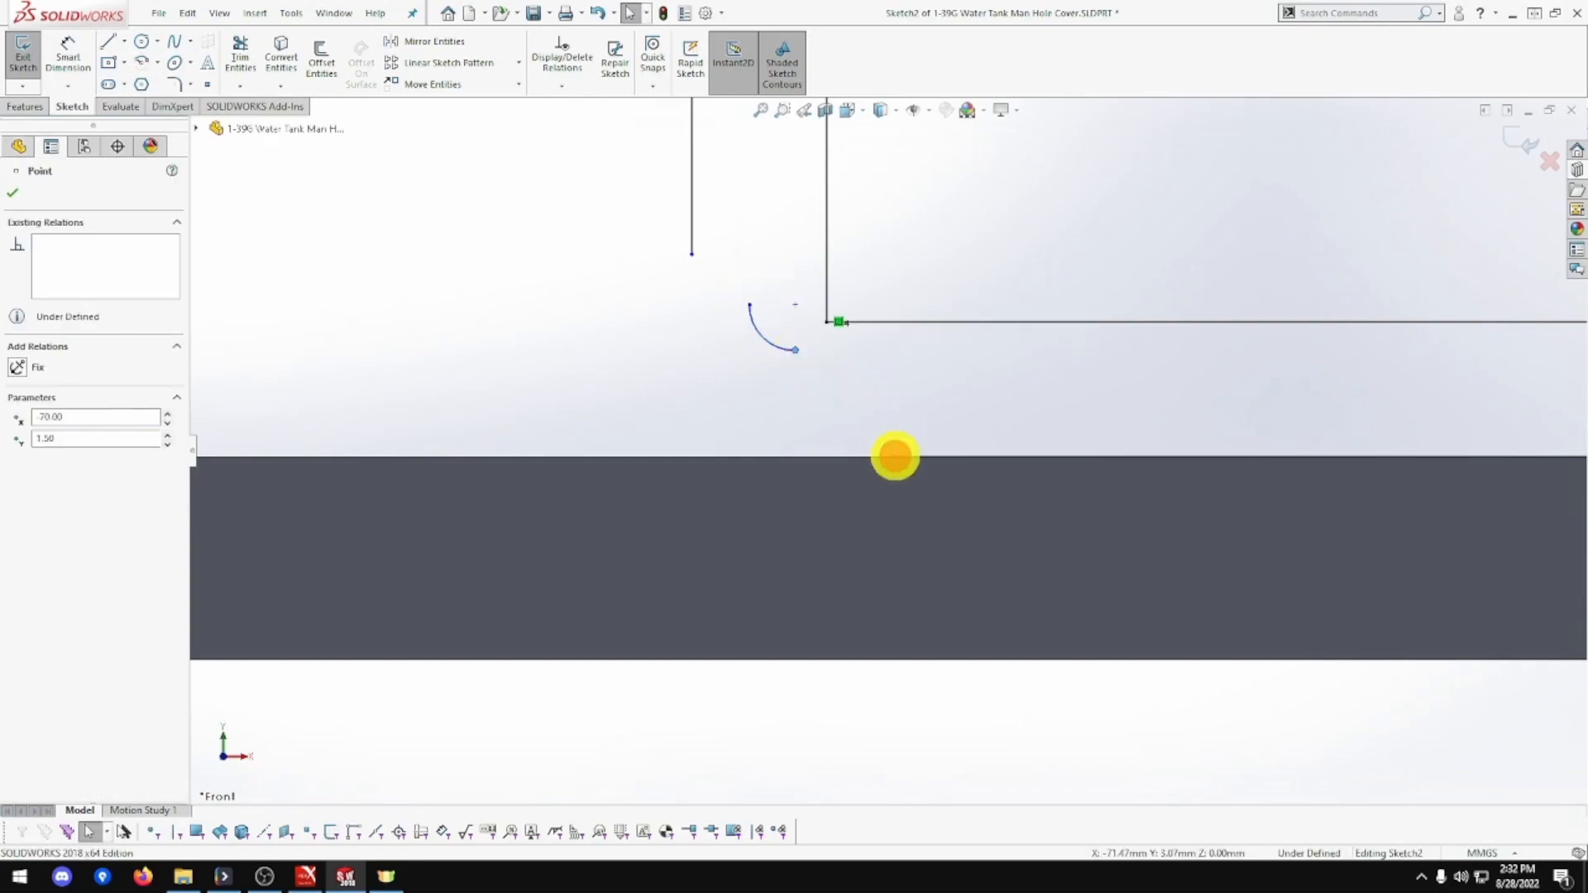
pyautogui.keyDown('ctrl'); pyautogui.click(894, 457); pyautogui.keyUp('ctrl')
pyautogui.click(1017, 382)
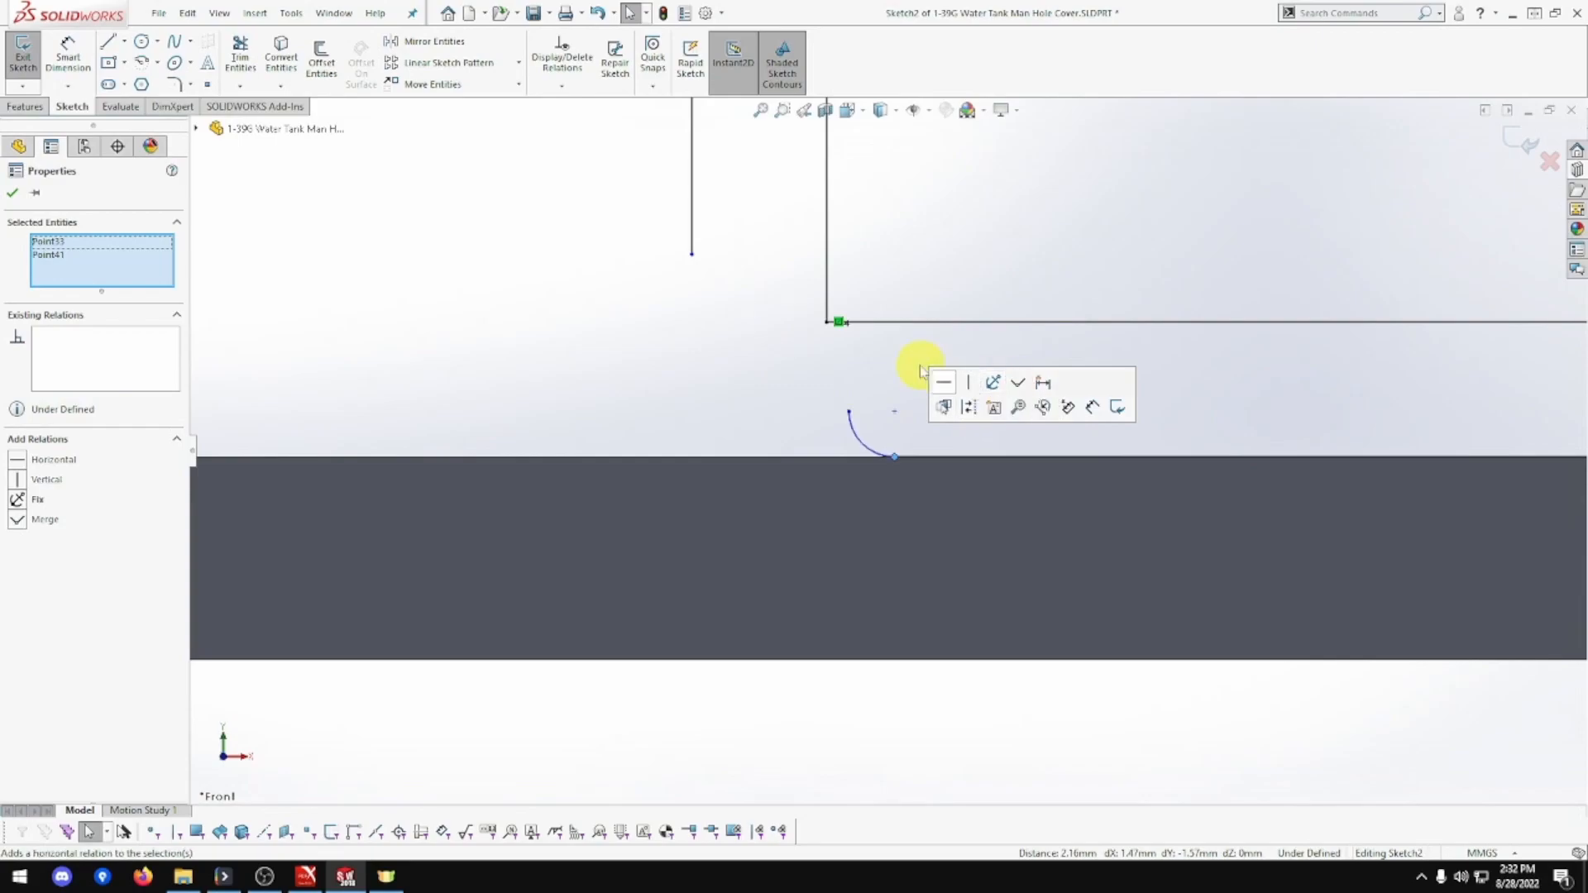
pyautogui.click(849, 412)
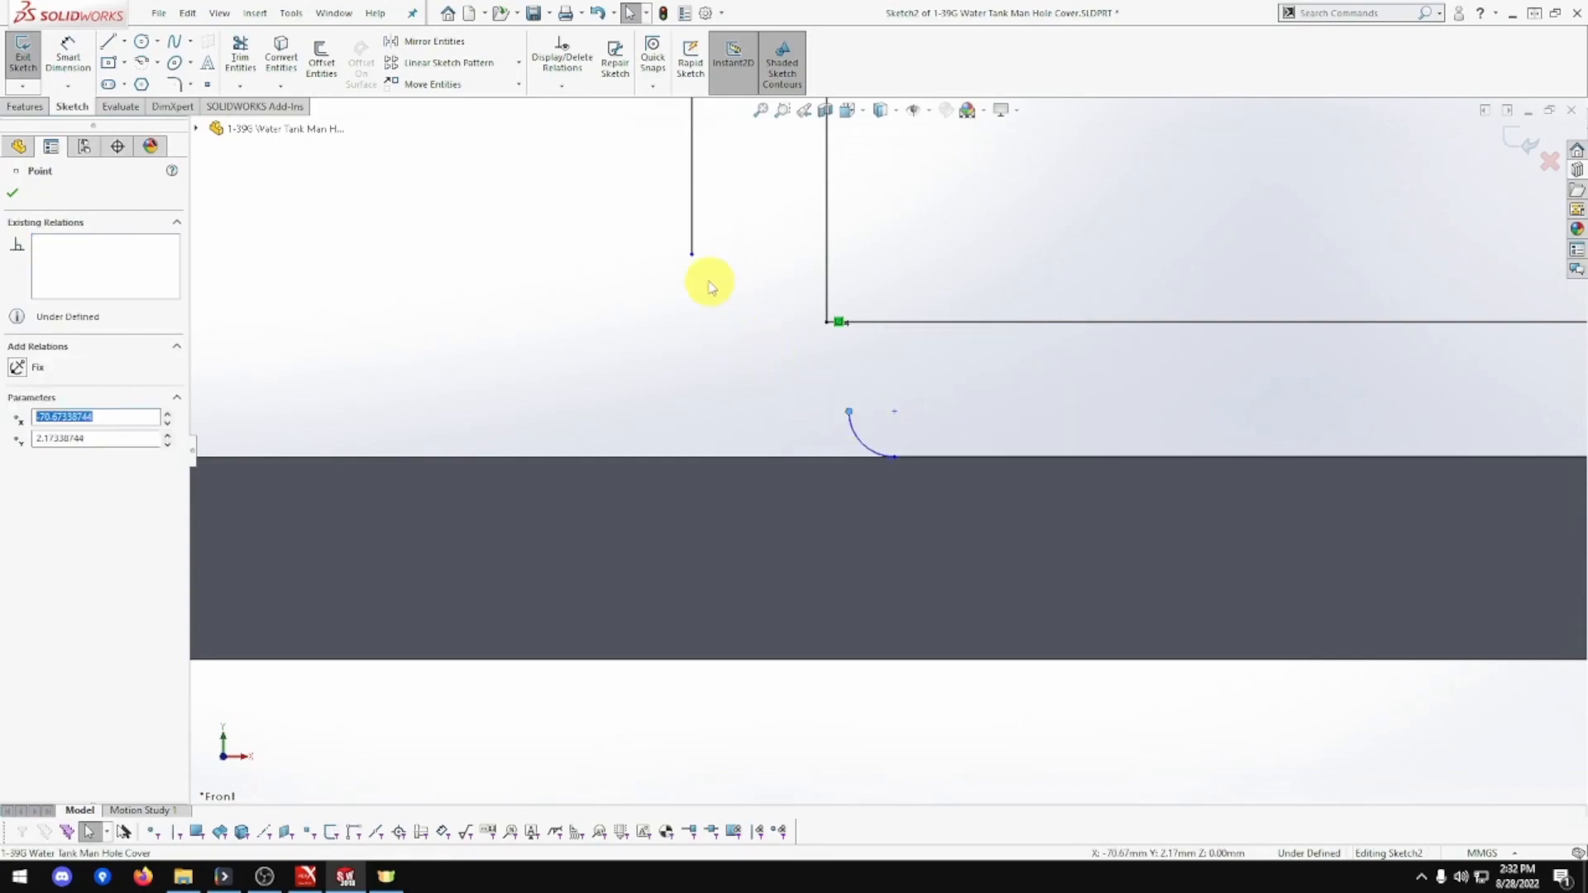
pyautogui.keyDown('ctrl'); pyautogui.click(691, 254); pyautogui.keyUp('ctrl')
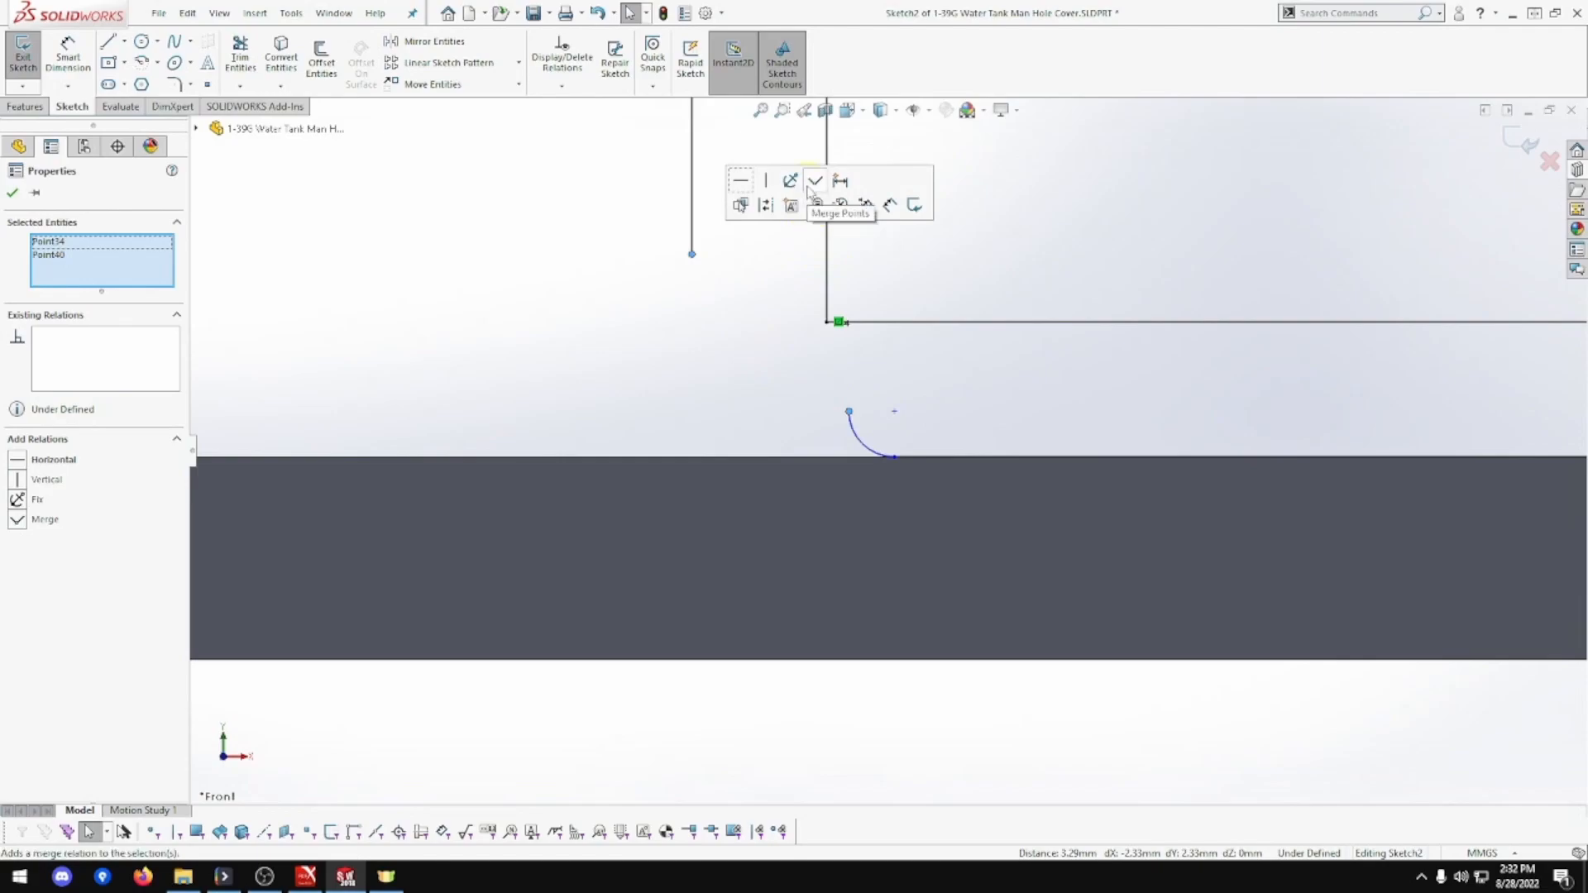
pyautogui.click(815, 182)
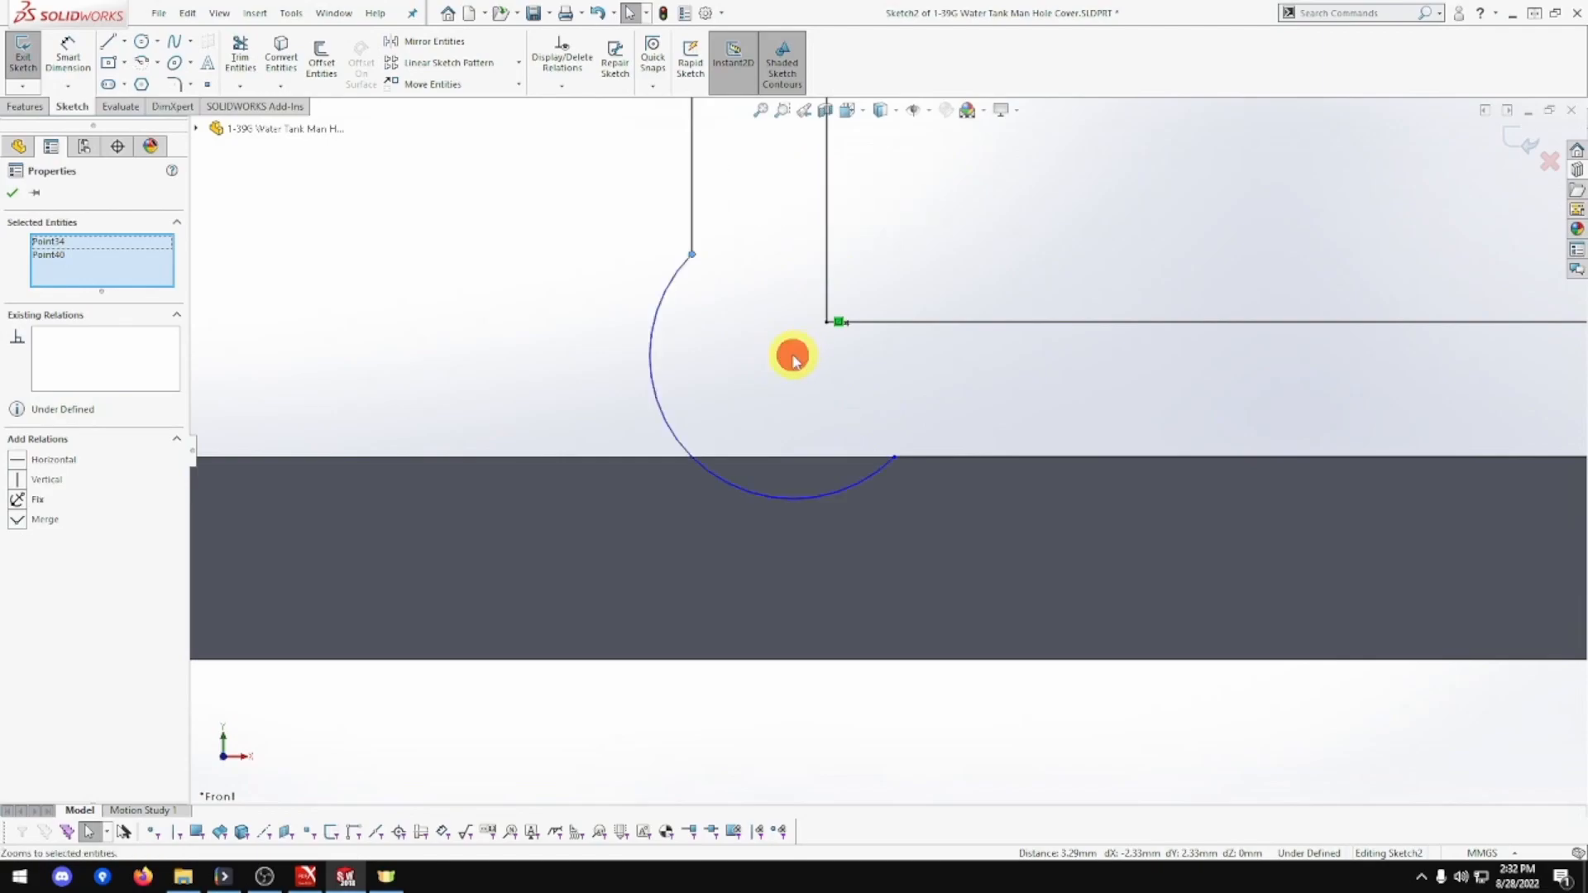
# Add a vertical relation between the arc's centre and its lower endpoint on the bottom line.
pyautogui.click(793, 356)
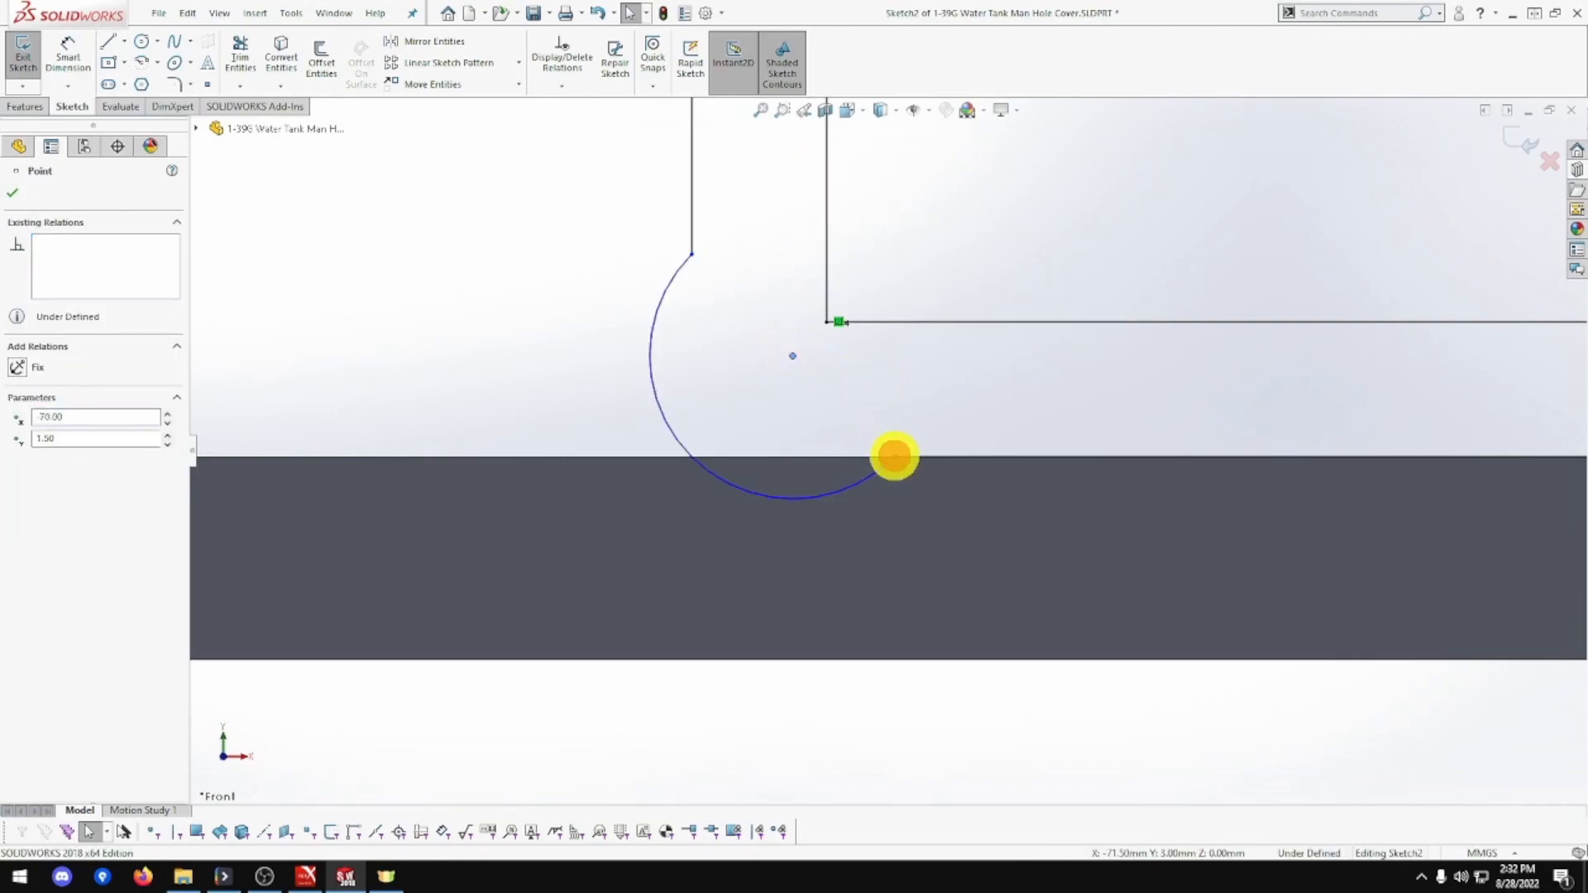
pyautogui.keyDown('ctrl'); pyautogui.click(894, 458); pyautogui.keyUp('ctrl')
pyautogui.click(968, 382)
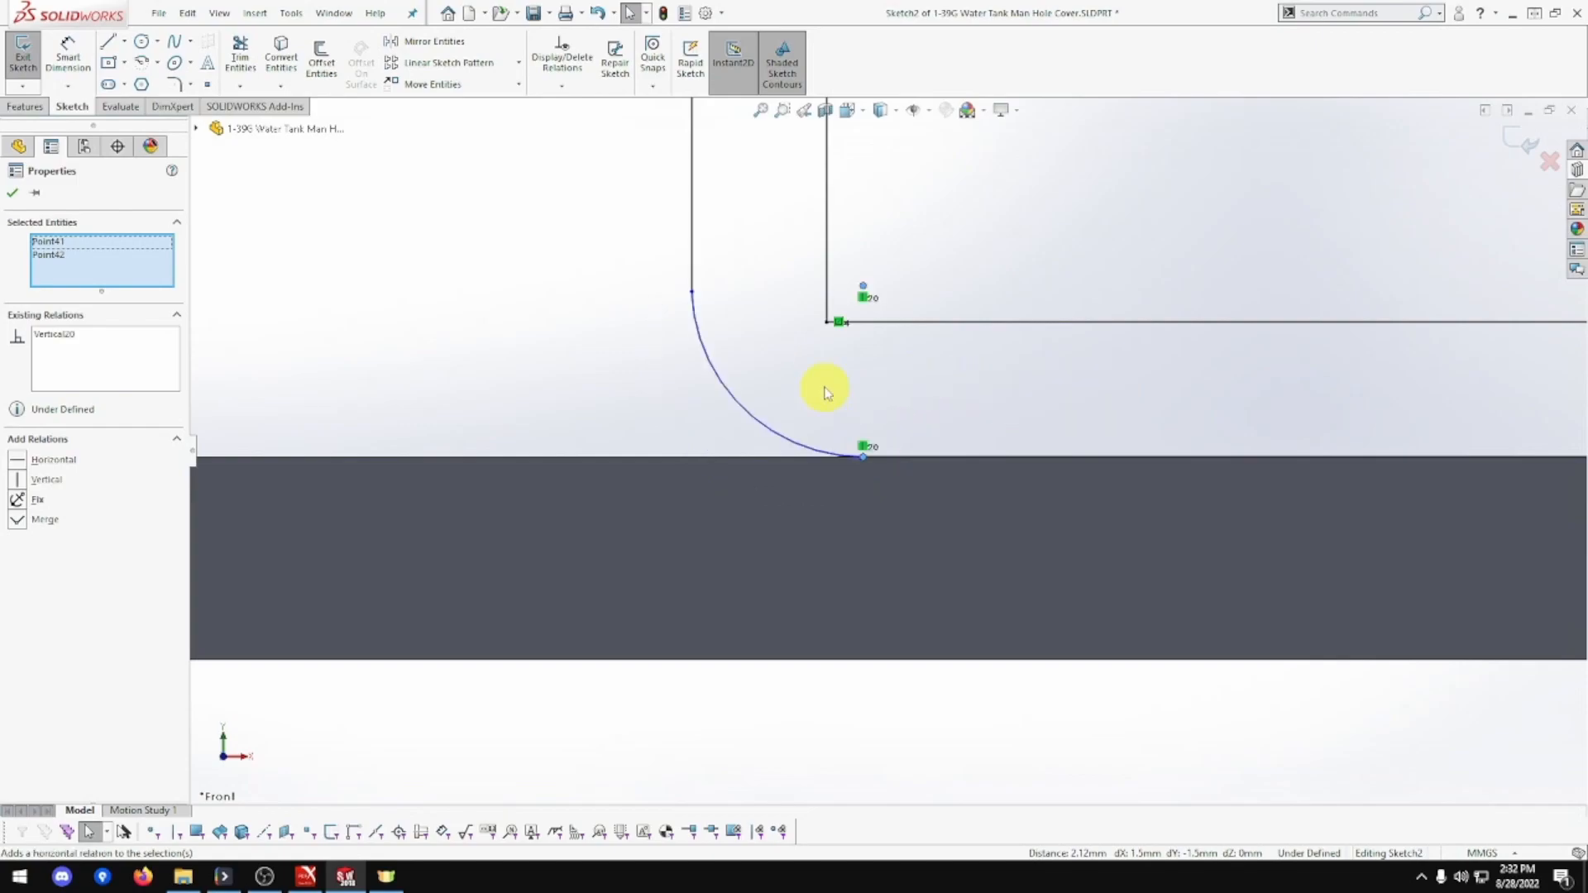
# Examine the whole mirrored strip profile, including its right lower corner, for the effect of the arc relations.
pyautogui.click(502, 358)
pyautogui.press('z')
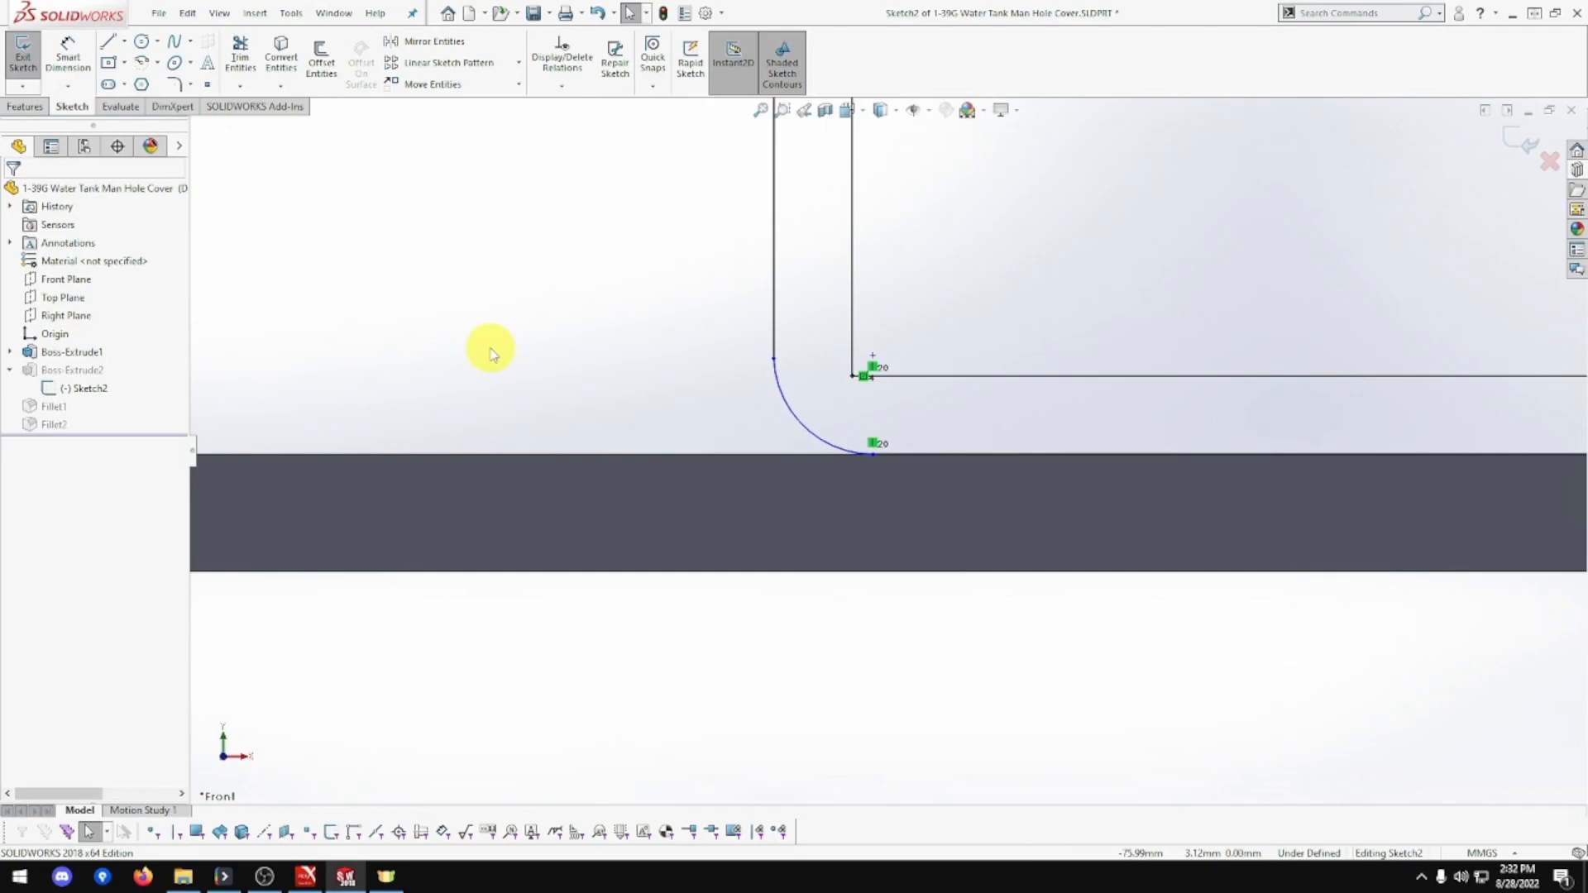
pyautogui.press('z')
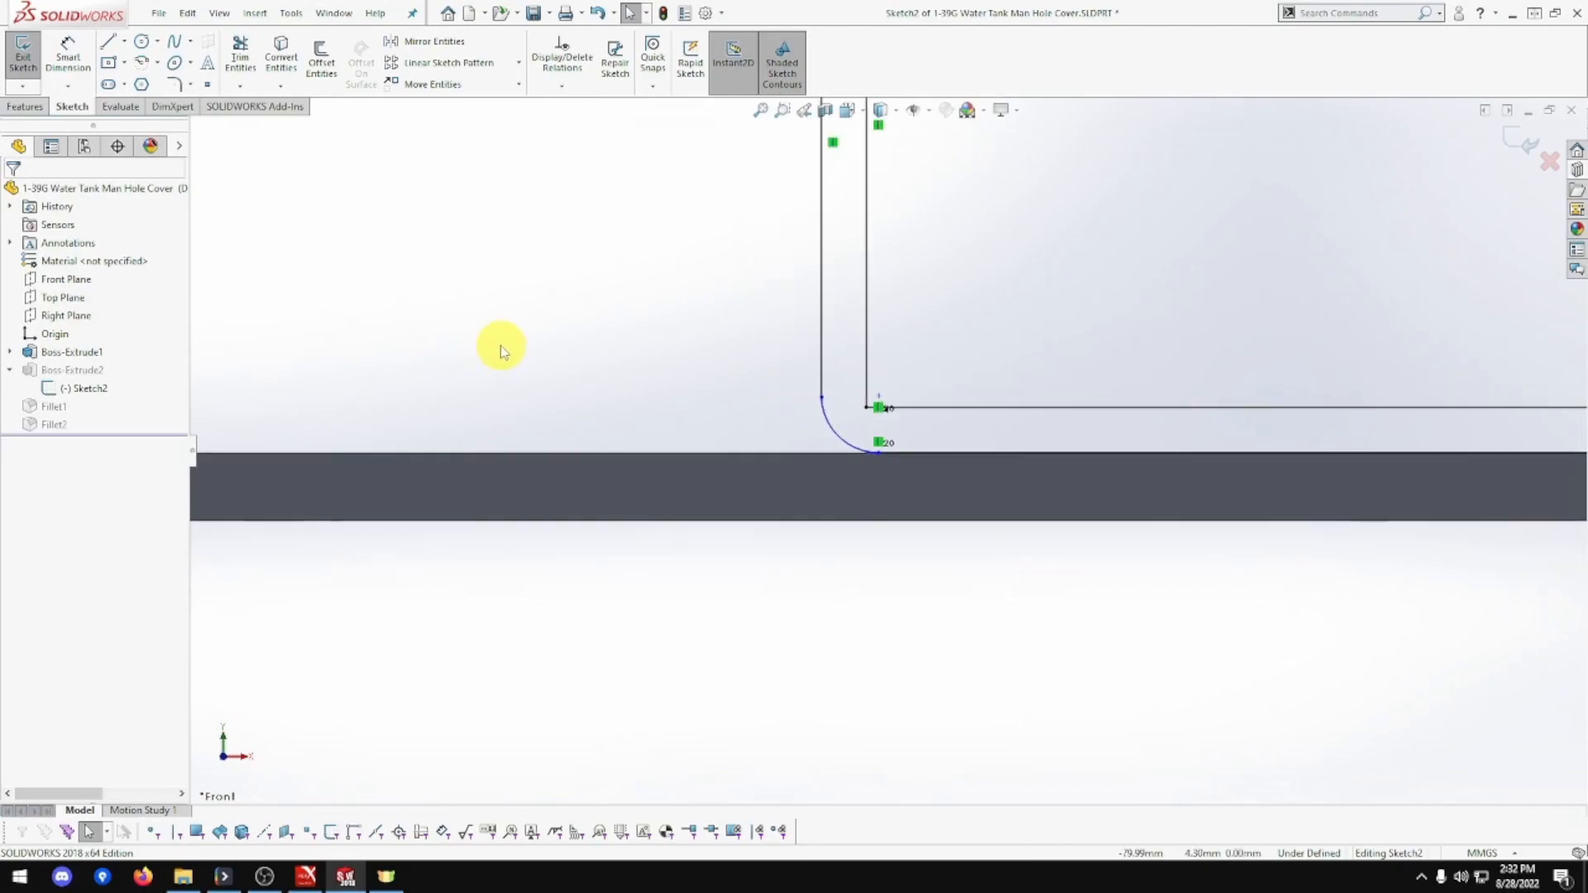
pyautogui.press('z')
pyautogui.press('z')
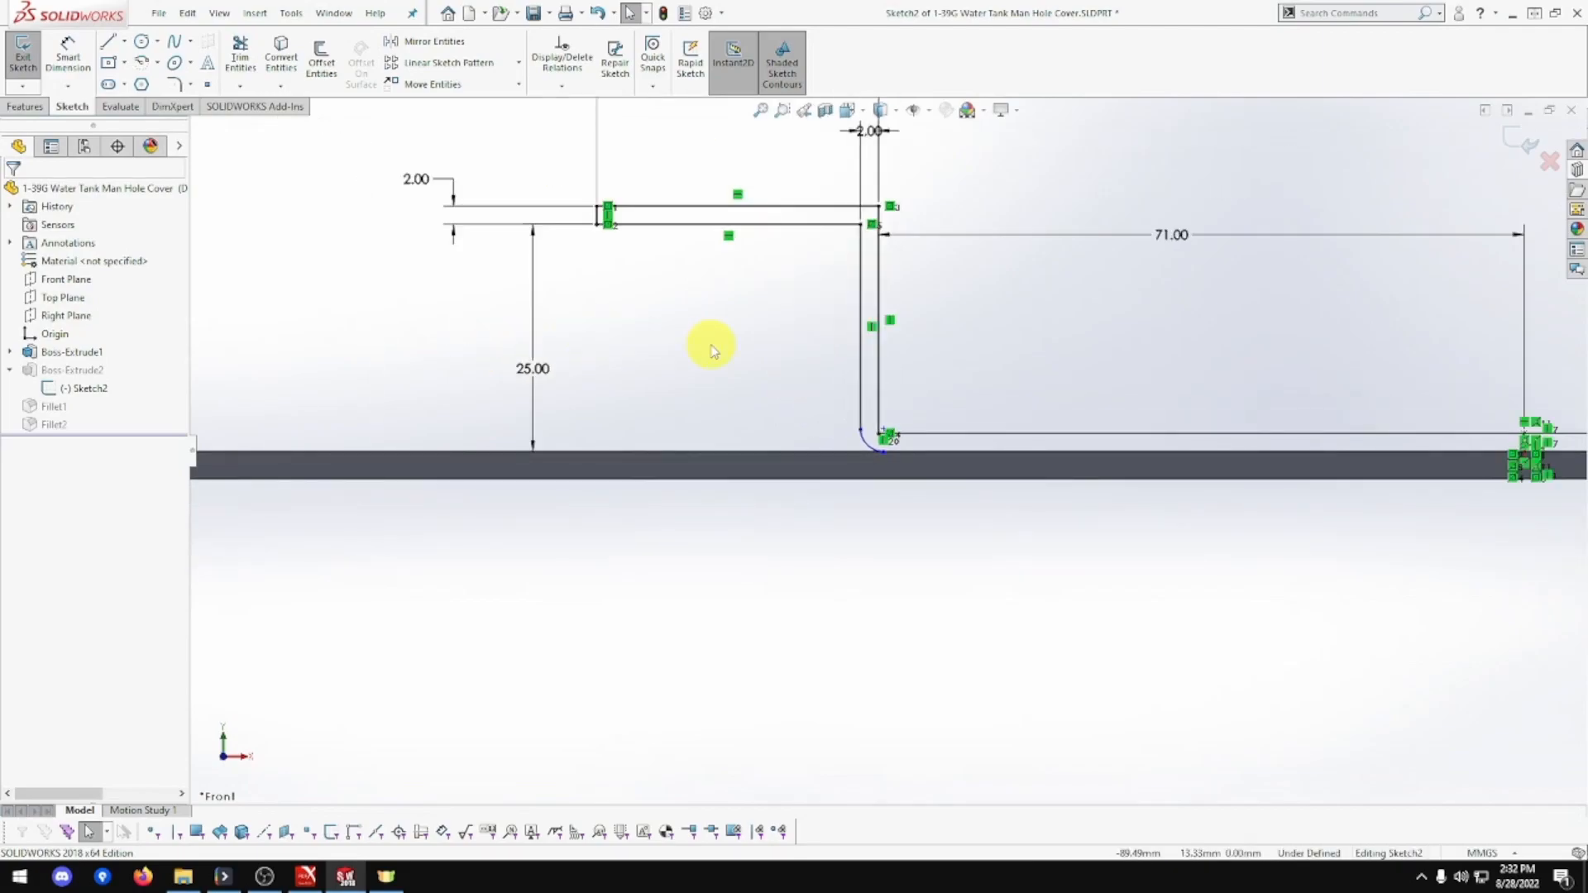
pyautogui.press('z')
pyautogui.press('z')
pyautogui.press('z')
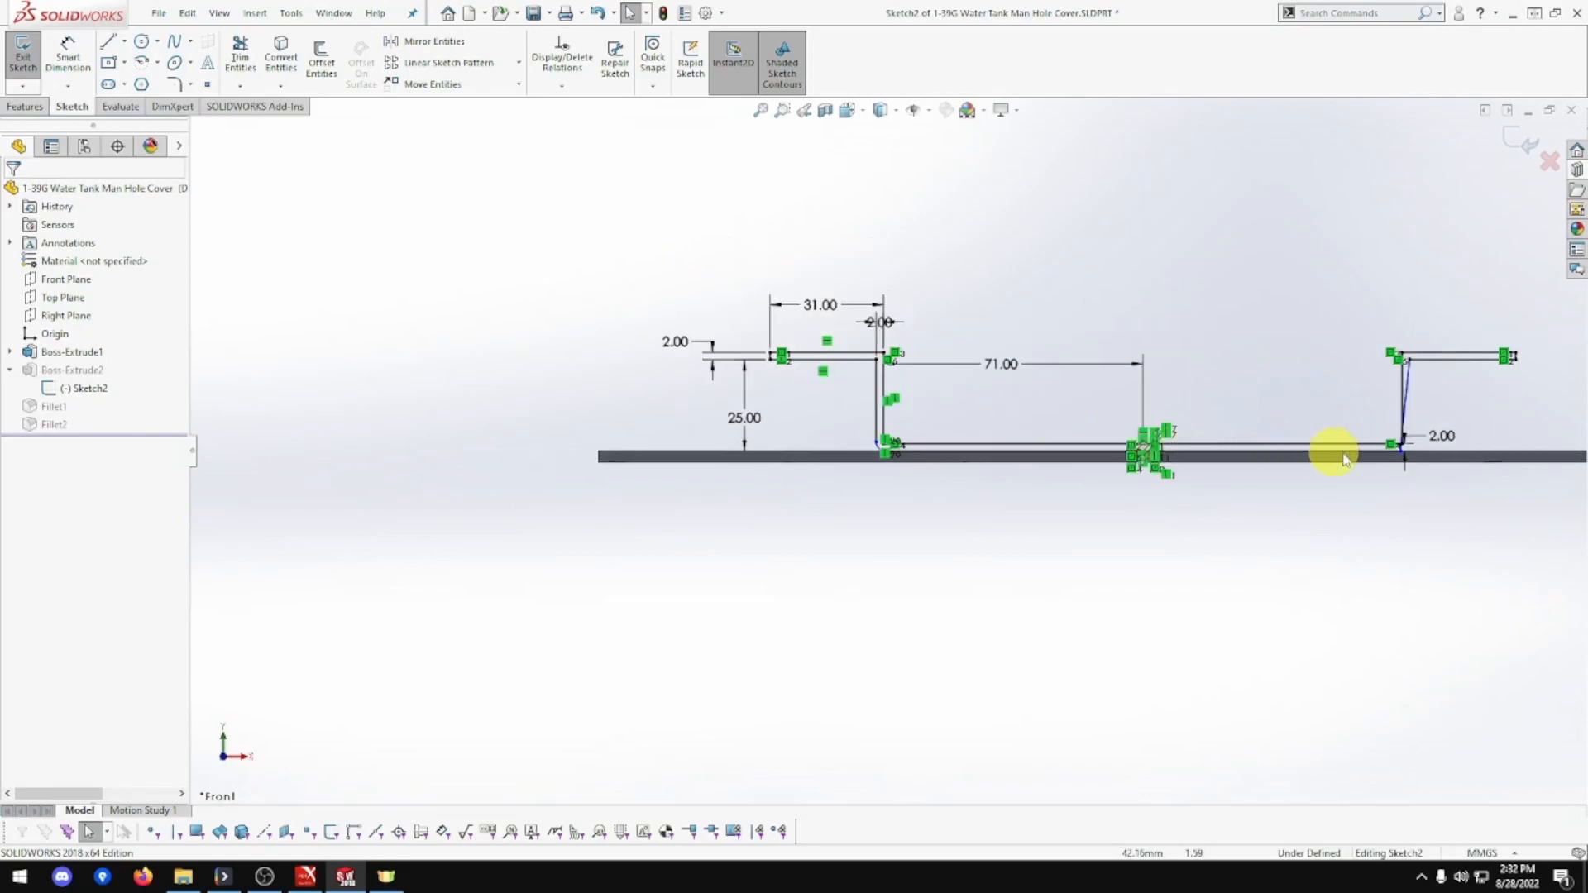
pyautogui.scroll(-5, 1389, 449)
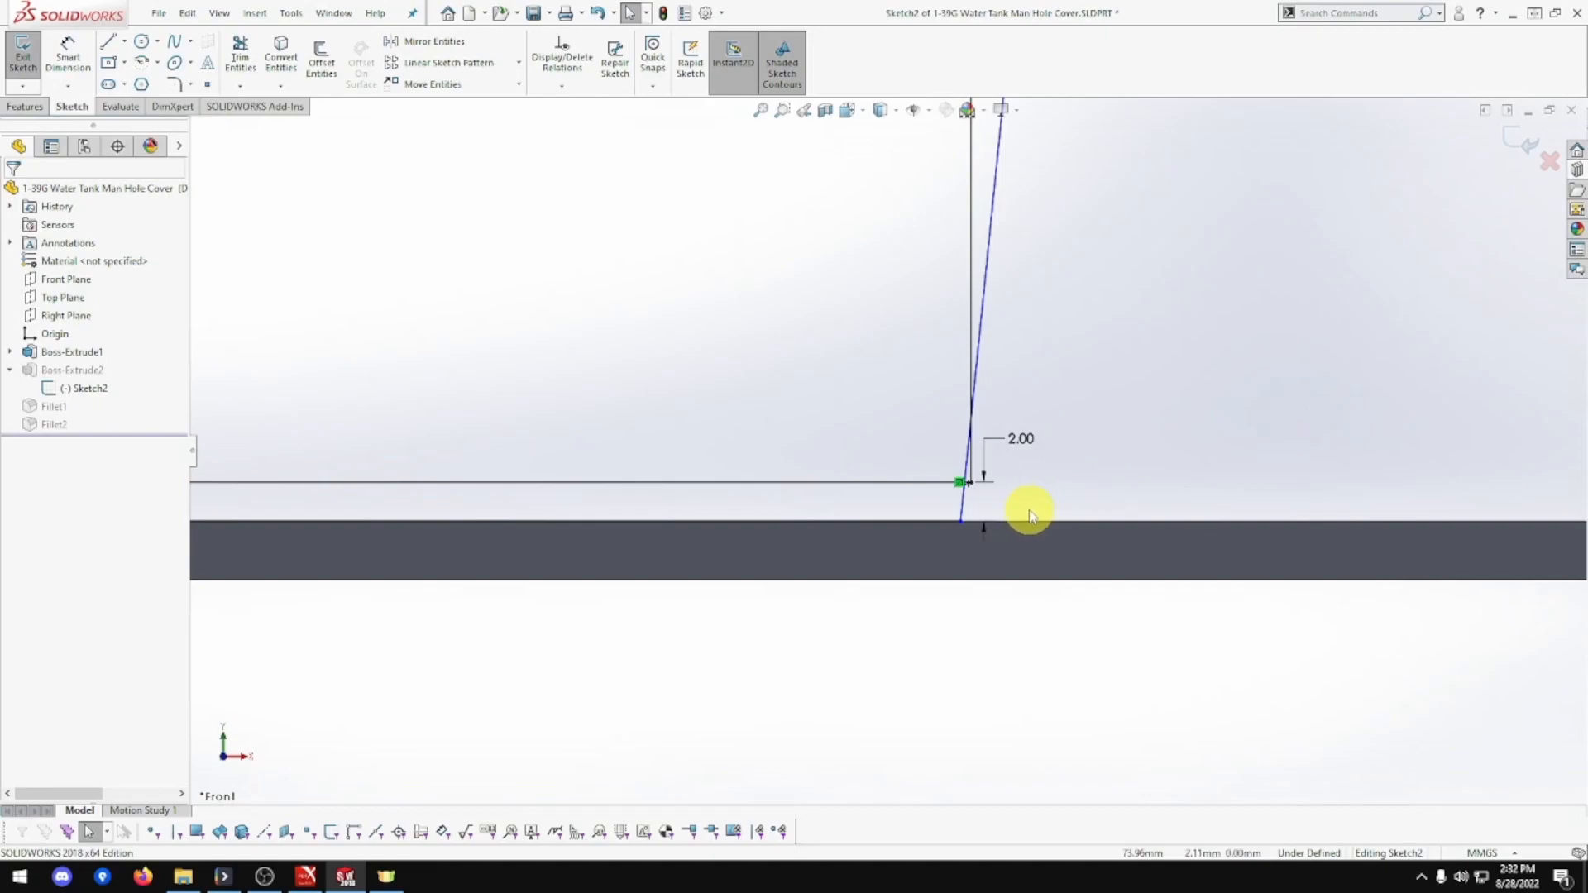
pyautogui.scroll(7, 1032, 513)
# Undo the arc's vertical relation, its endpoint merges and the arc itself at the left lower corner.
pyautogui.hotkey('ctrl', 'z')
pyautogui.scroll(3, 939, 545)
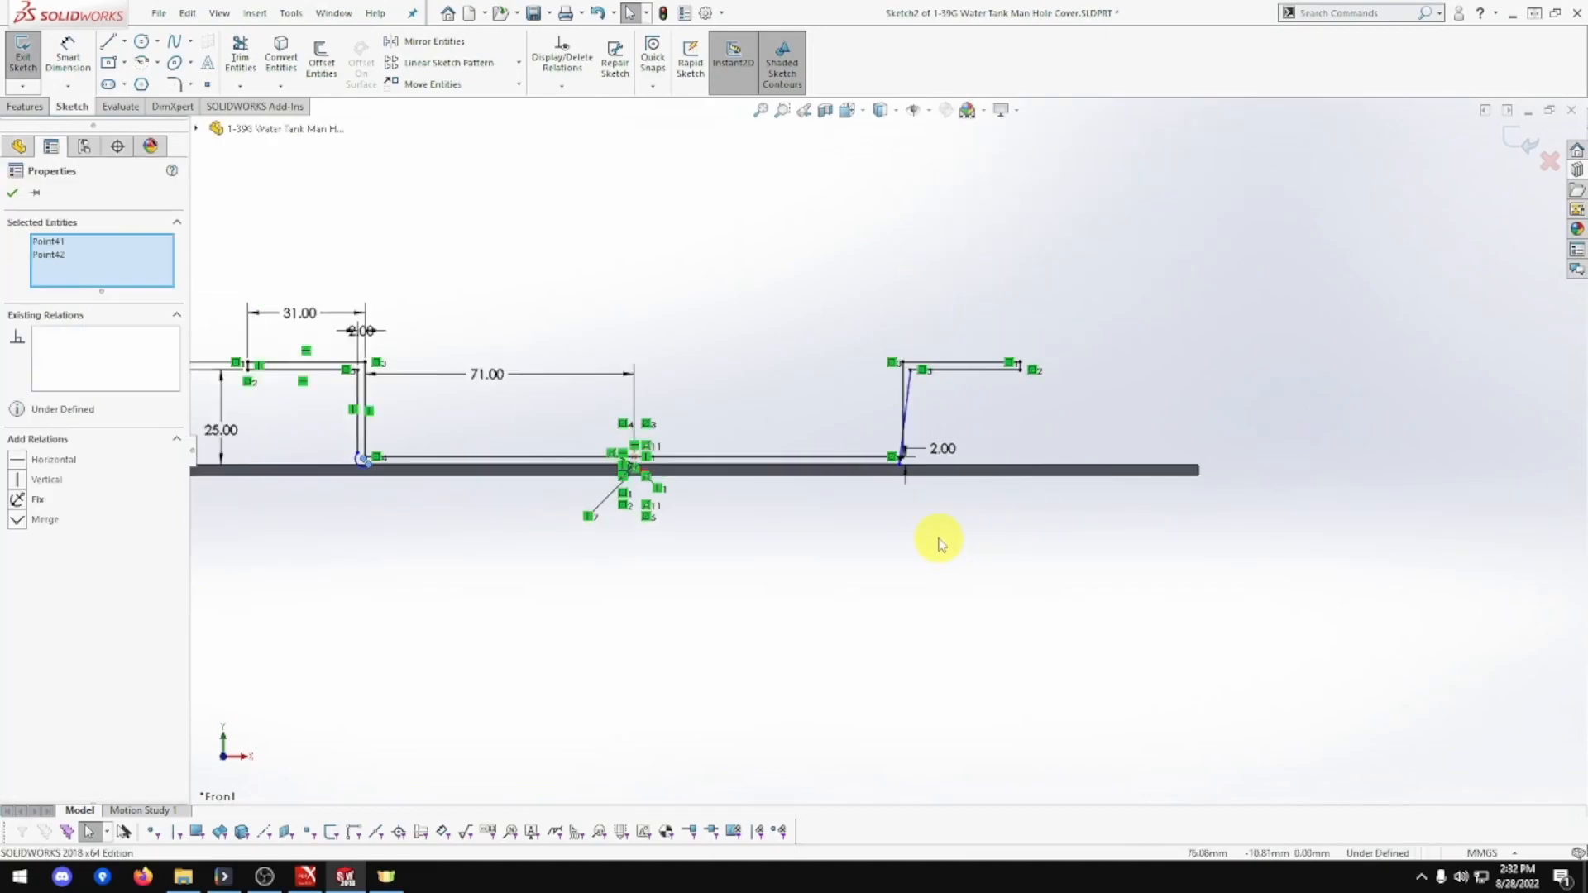
pyautogui.hotkey('ctrl', 'z')
pyautogui.hotkey('ctrl', 'z')
pyautogui.hotkey('ctrl', 'z')
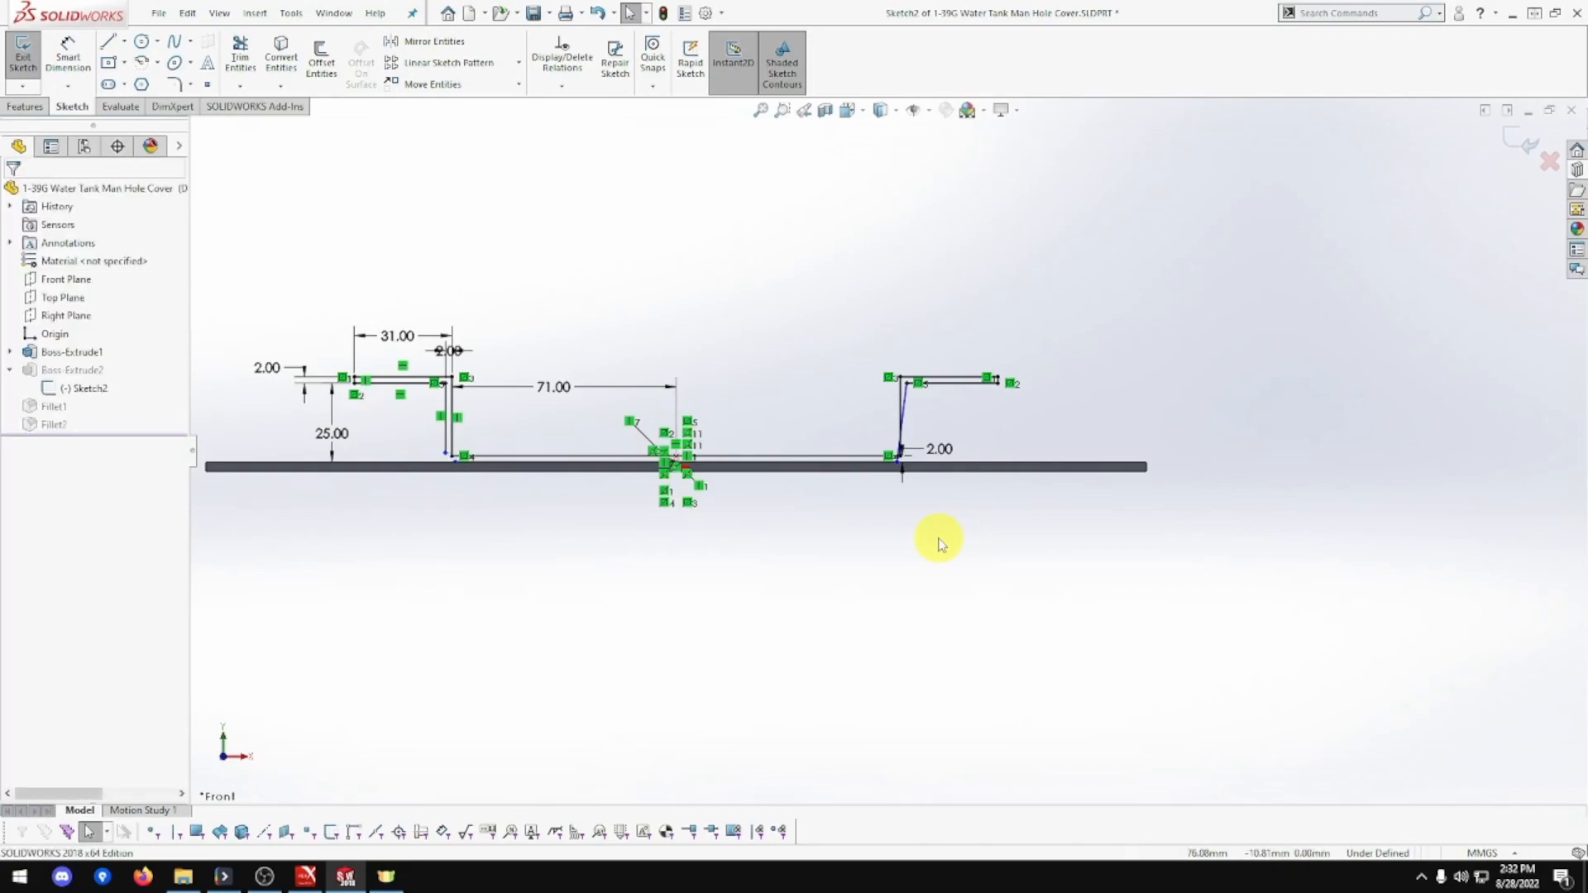
# Undo the preceding strip sketch edits back to the R3 arc at the left lower corner, and inspect the right lower corner.
pyautogui.hotkey('ctrl', 'z')
pyautogui.hotkey('ctrl', 'z')
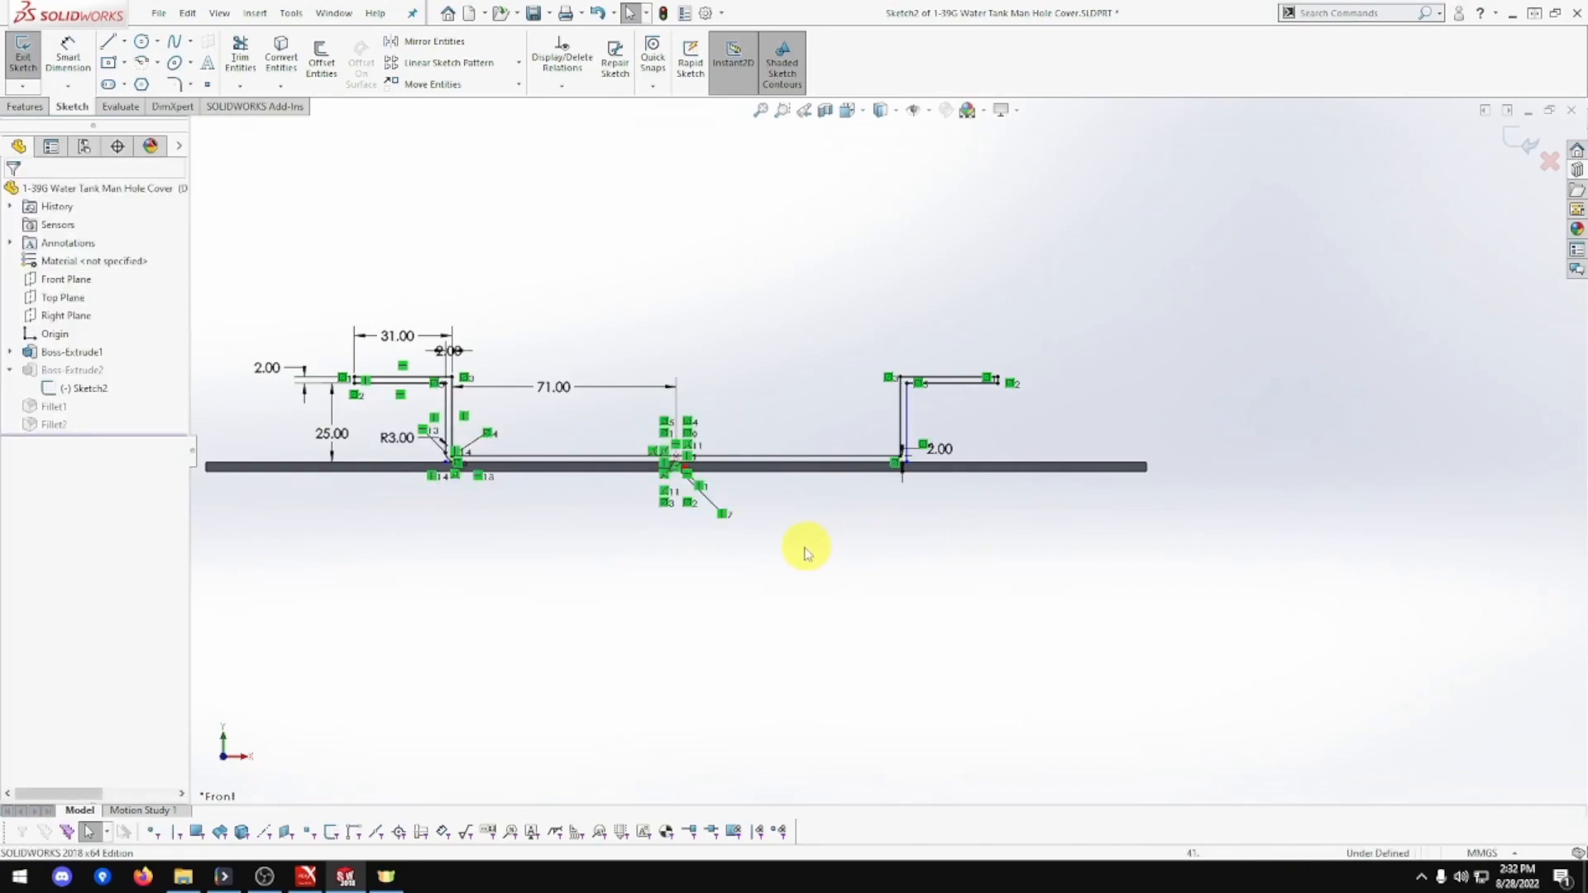
pyautogui.scroll(-3, 918, 494)
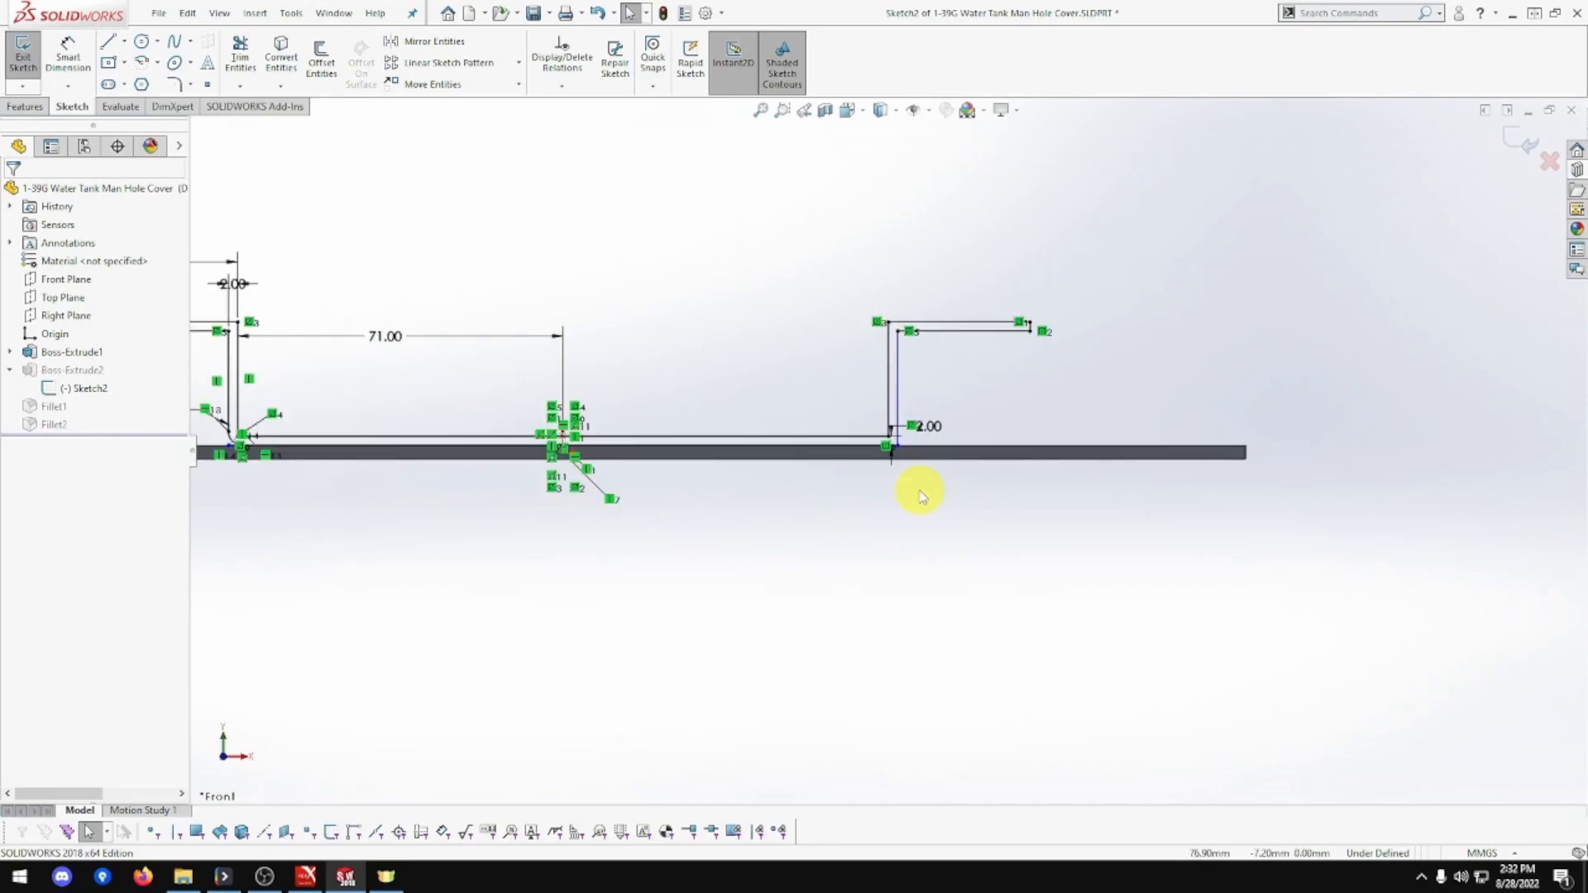
pyautogui.scroll(3, 920, 492)
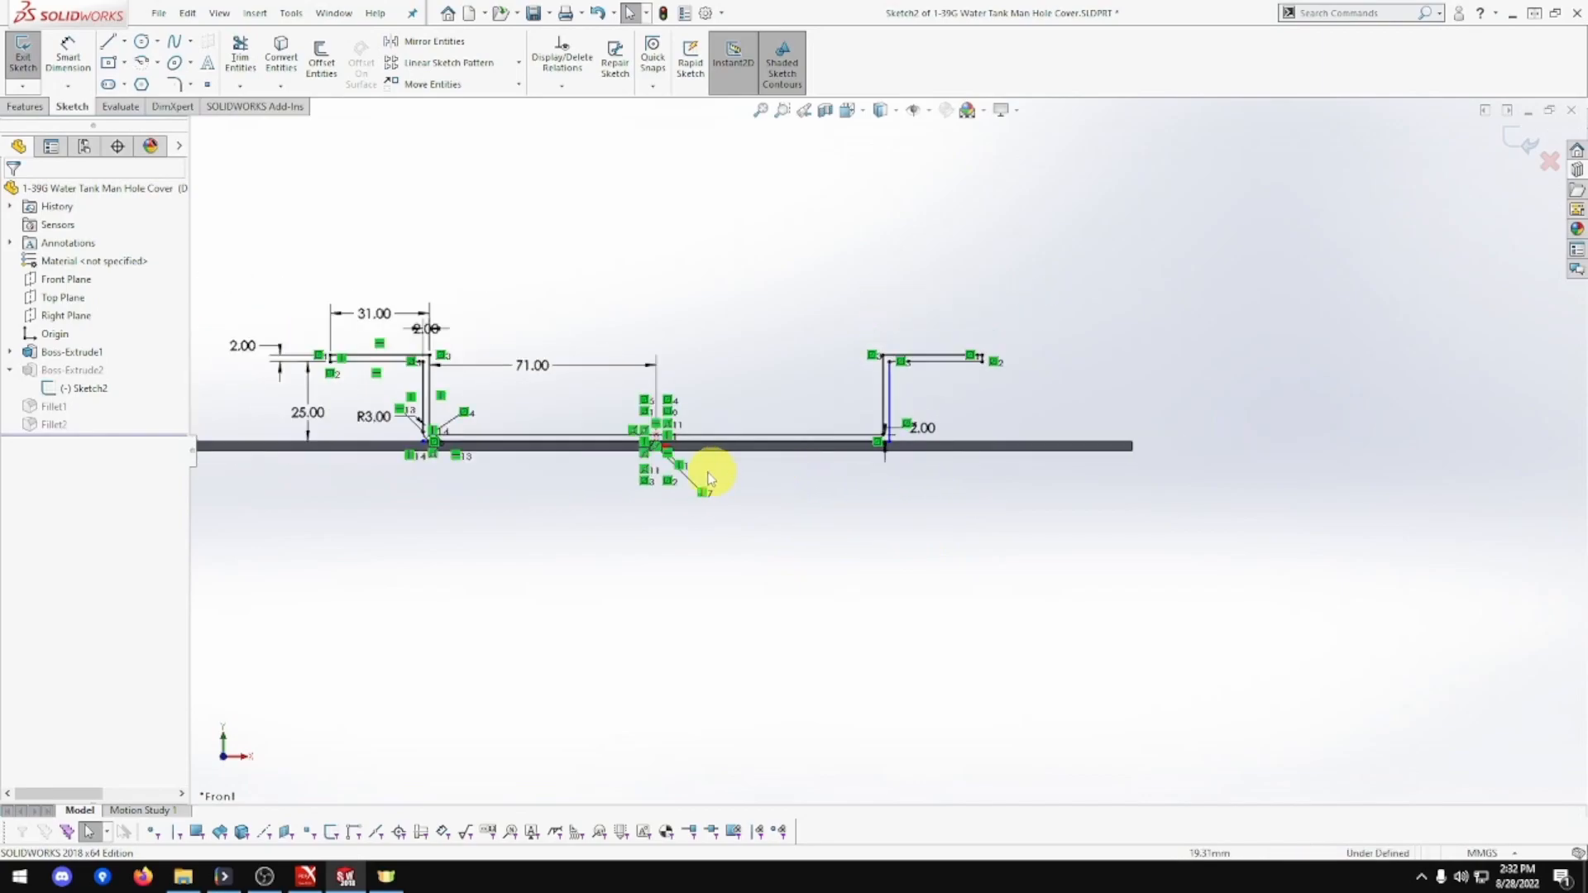
pyautogui.scroll(-3, 463, 478)
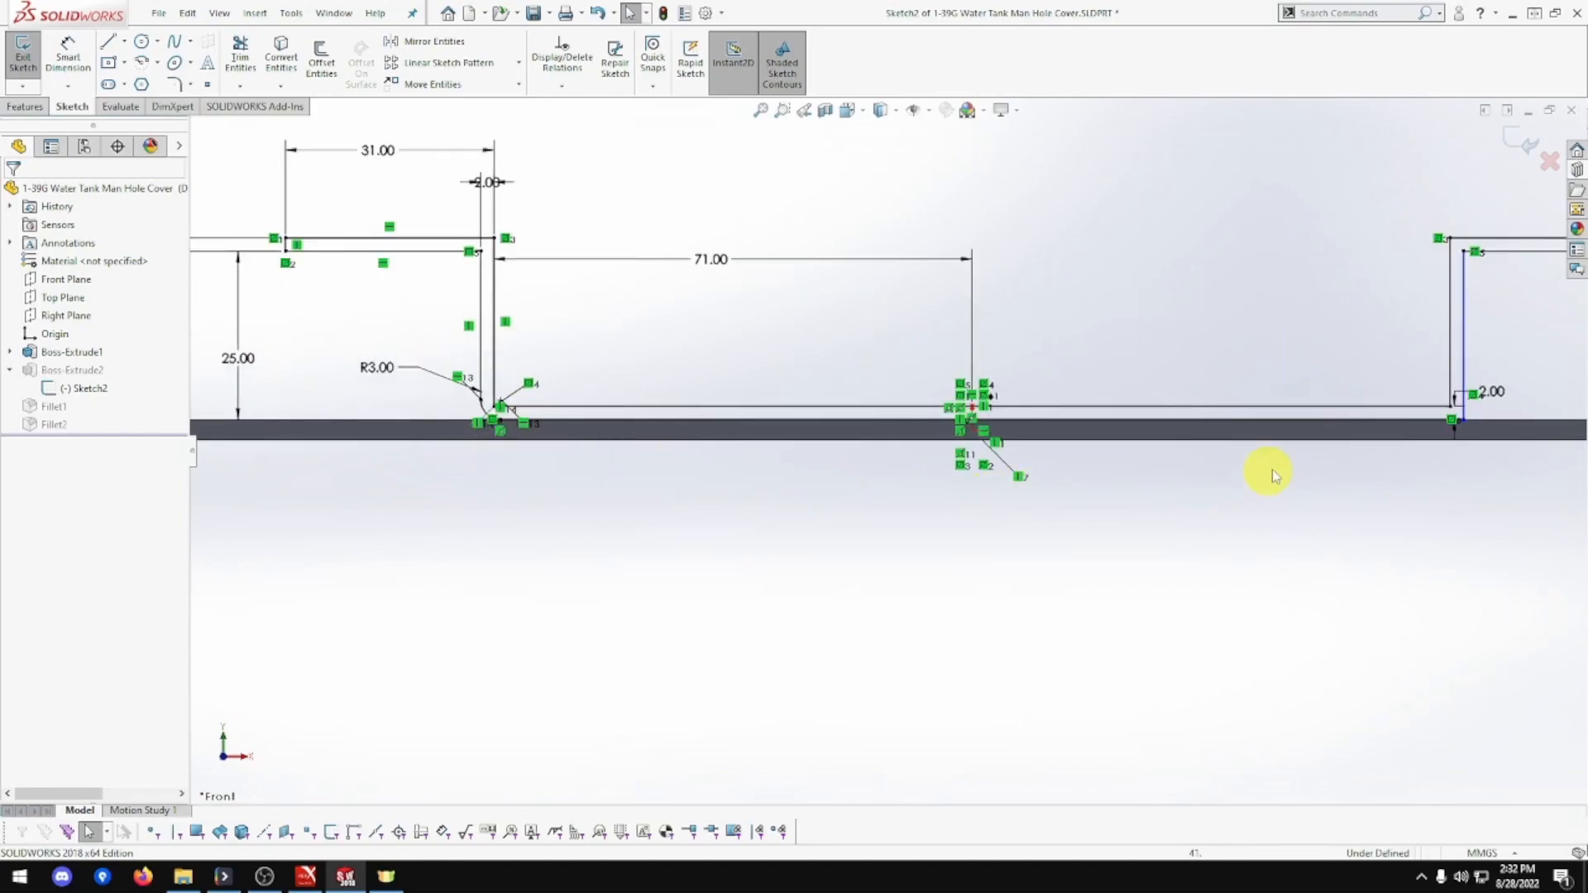
pyautogui.scroll(2, 1526, 420)
pyautogui.scroll(-5, 1224, 437)
pyautogui.scroll(-4, 1108, 426)
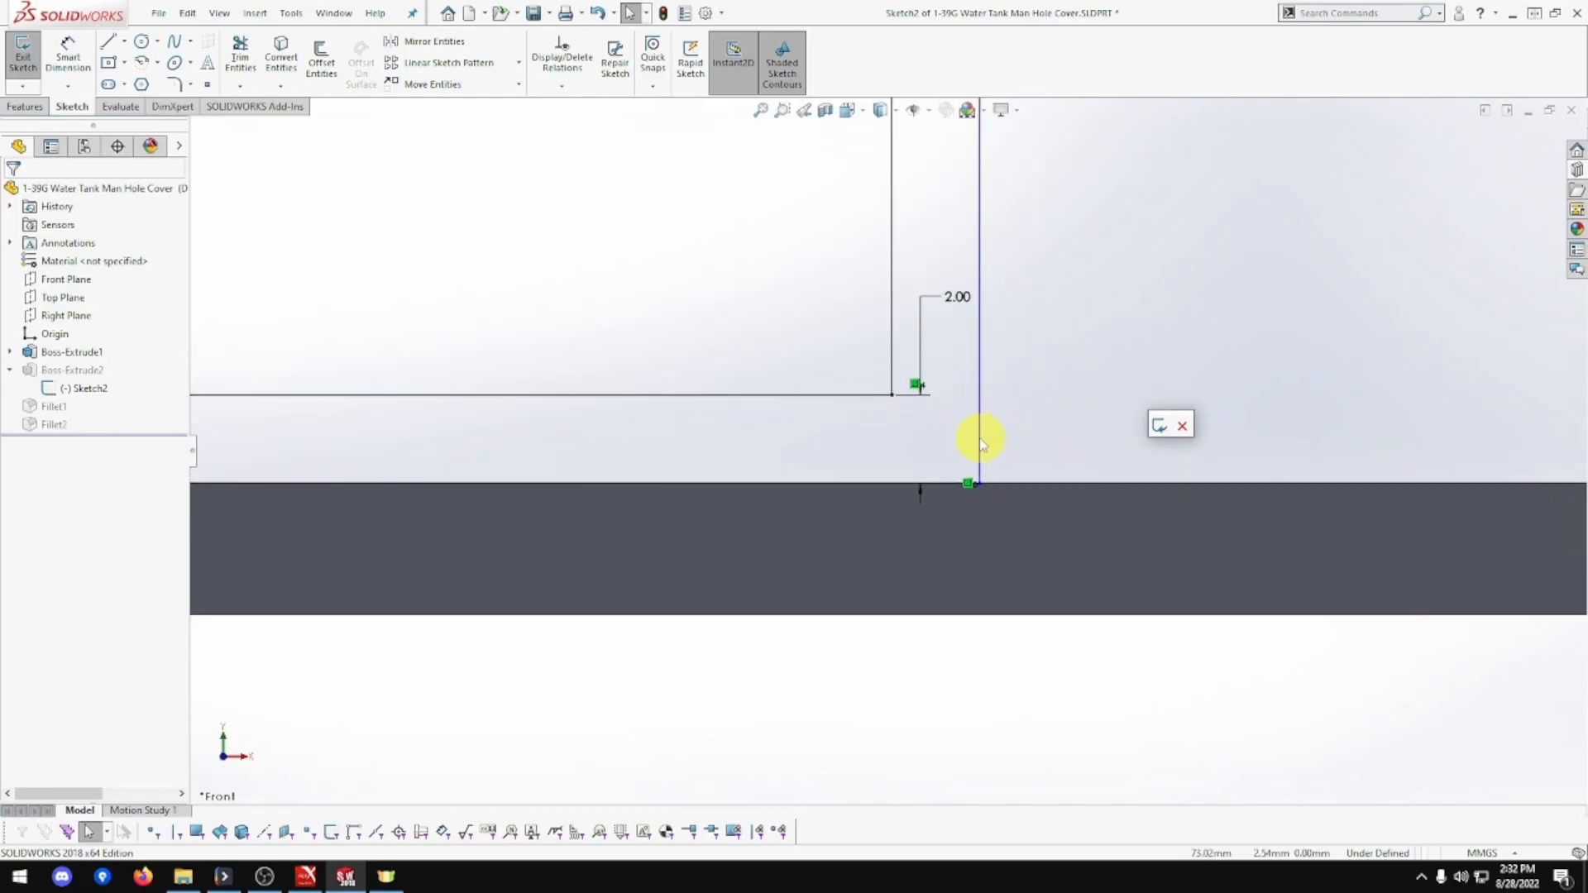
# Mirror the R3 arc at the strip's left lower corner about the Right Plane, keeping the original as a copy.
pyautogui.scroll(8, 983, 444)
pyautogui.scroll(-7, 632, 471)
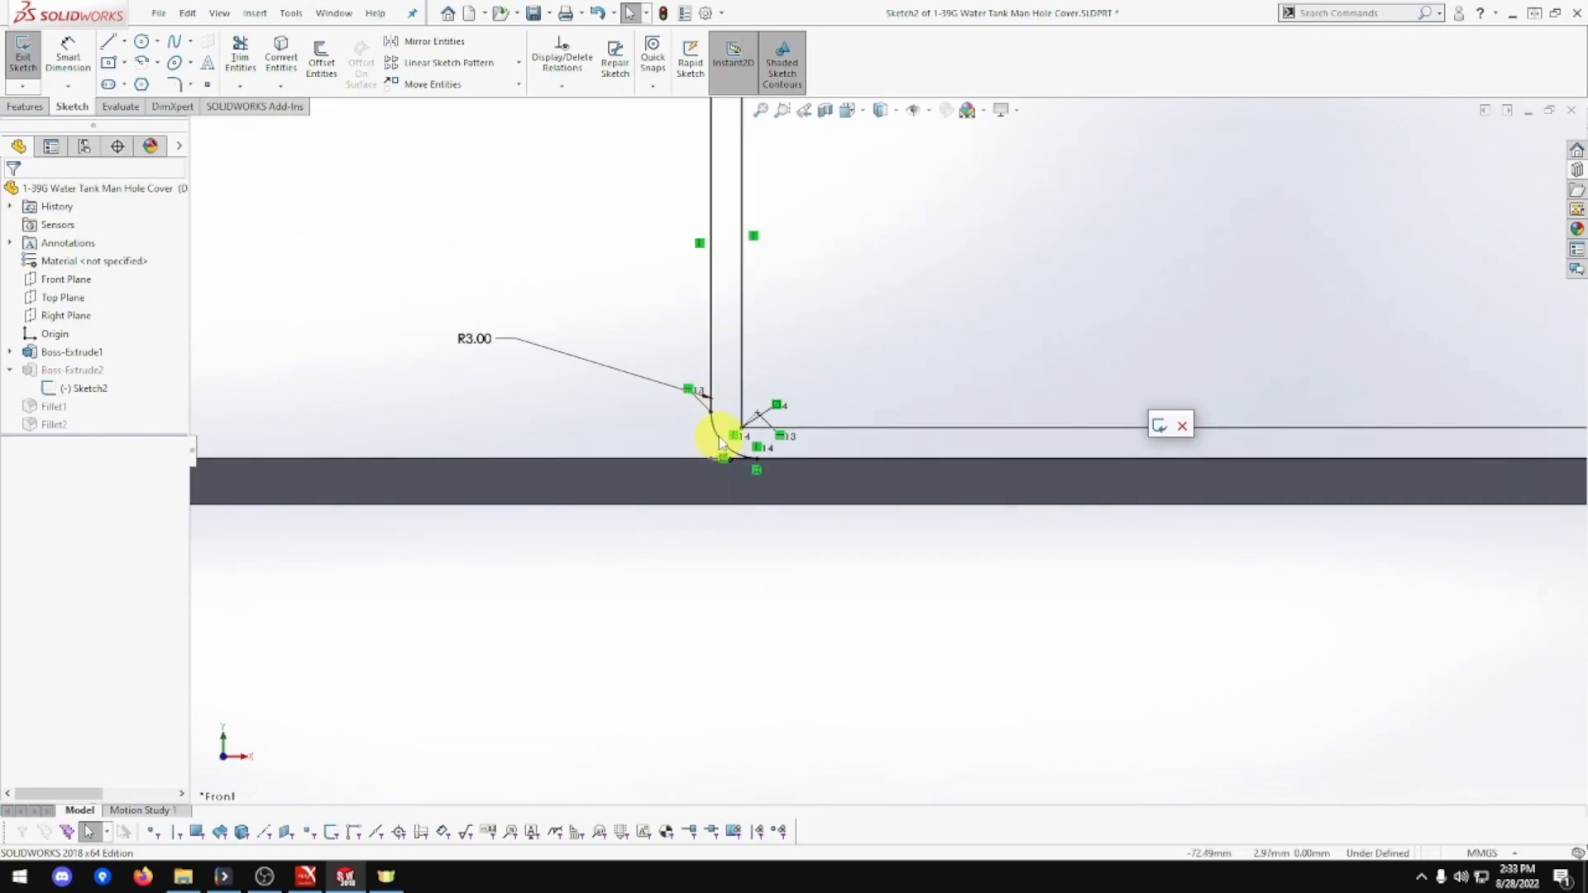
pyautogui.click(719, 441)
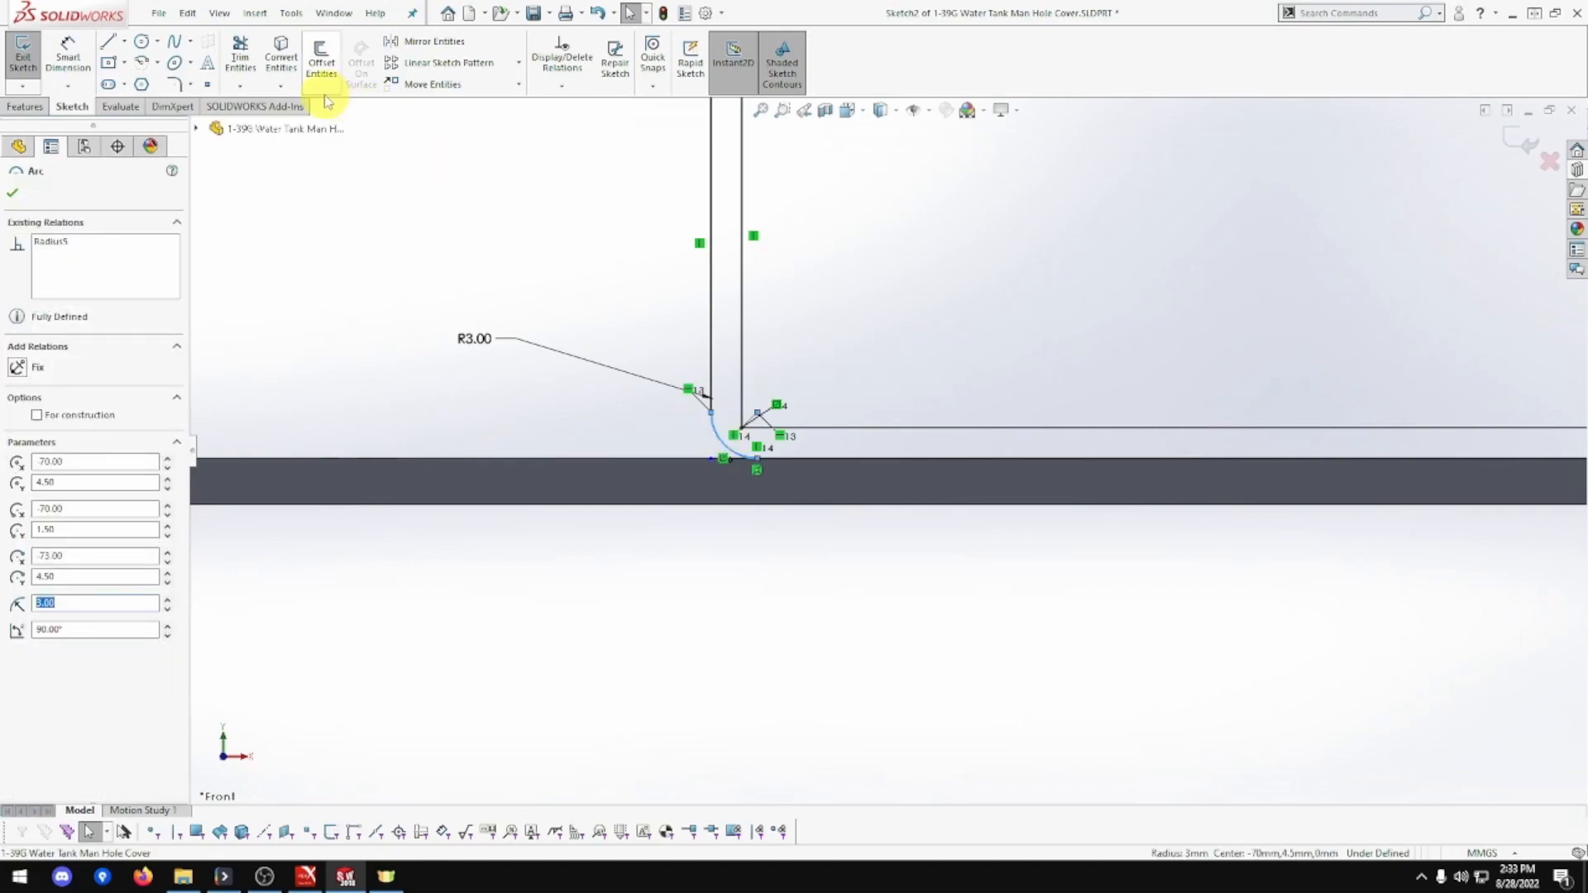
pyautogui.click(400, 42)
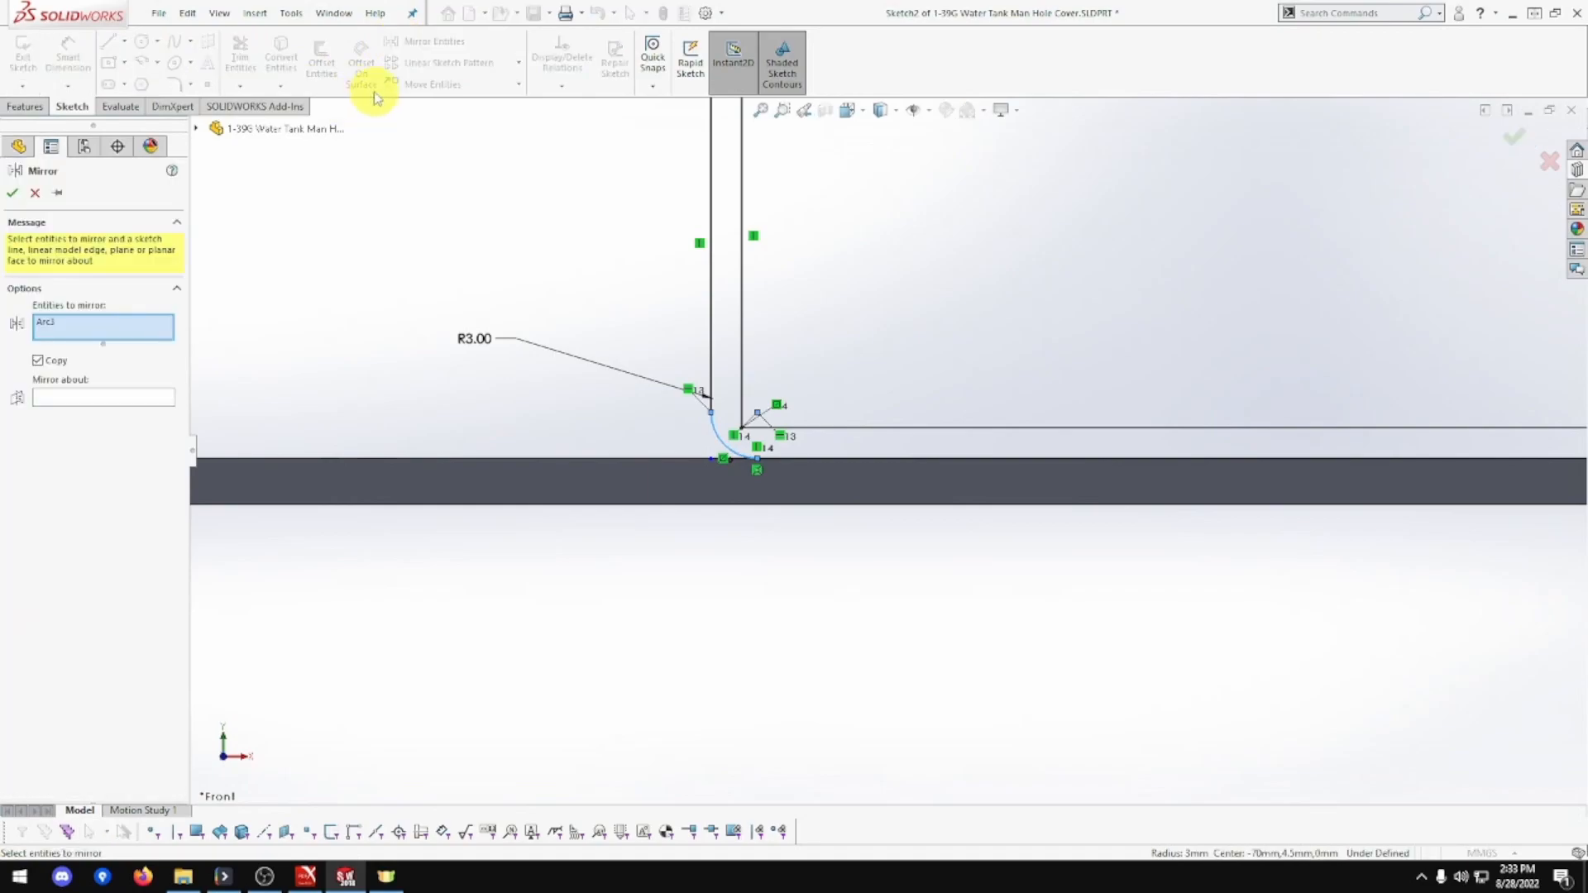
pyautogui.click(110, 405)
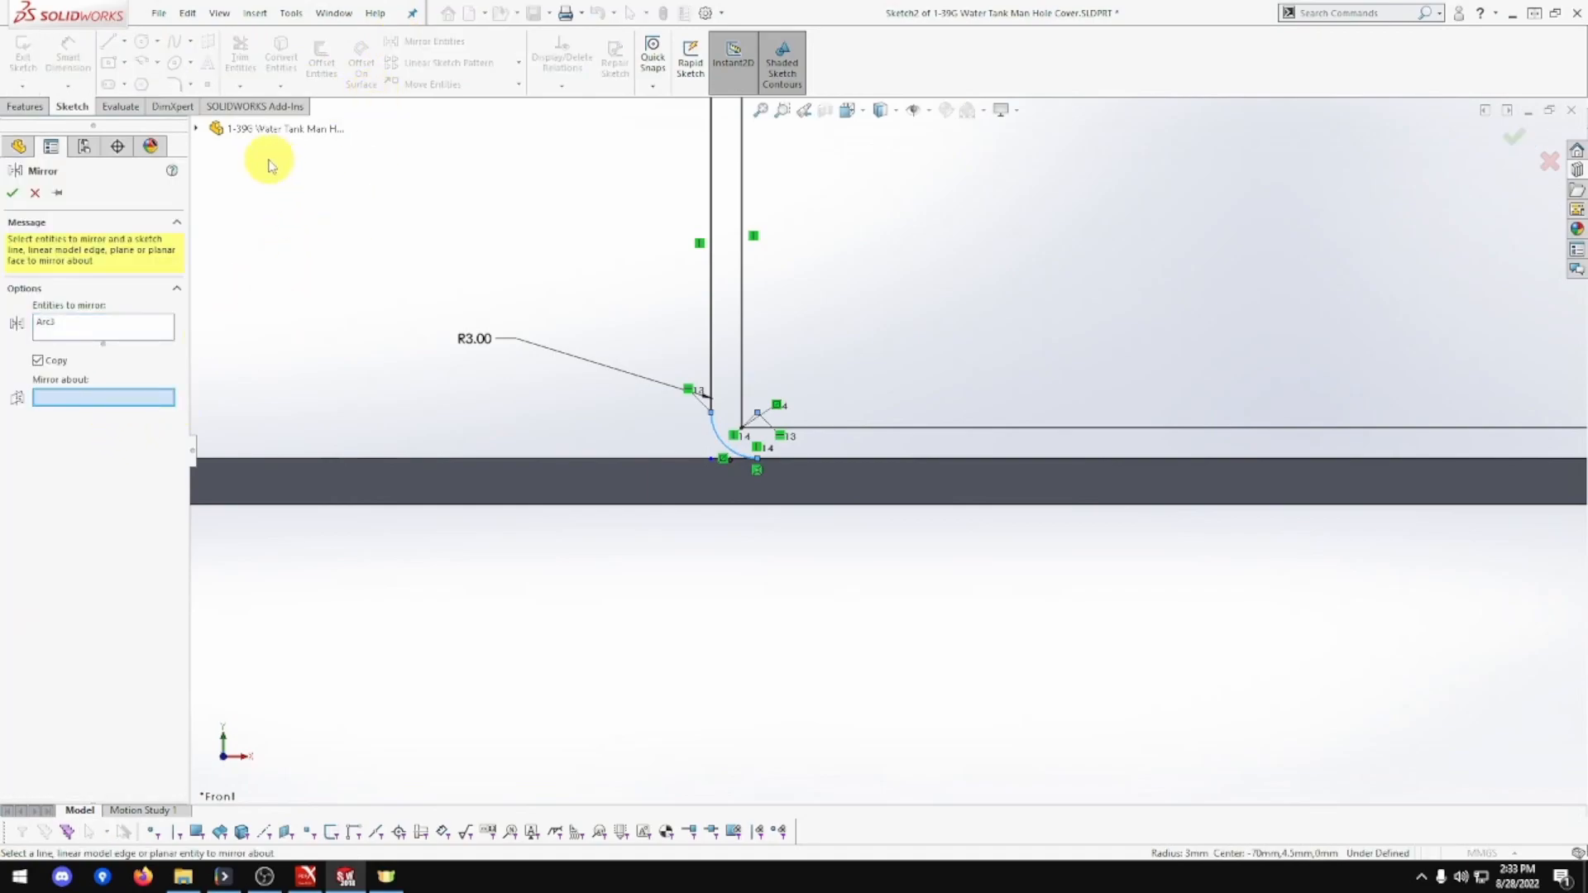
pyautogui.click(197, 129)
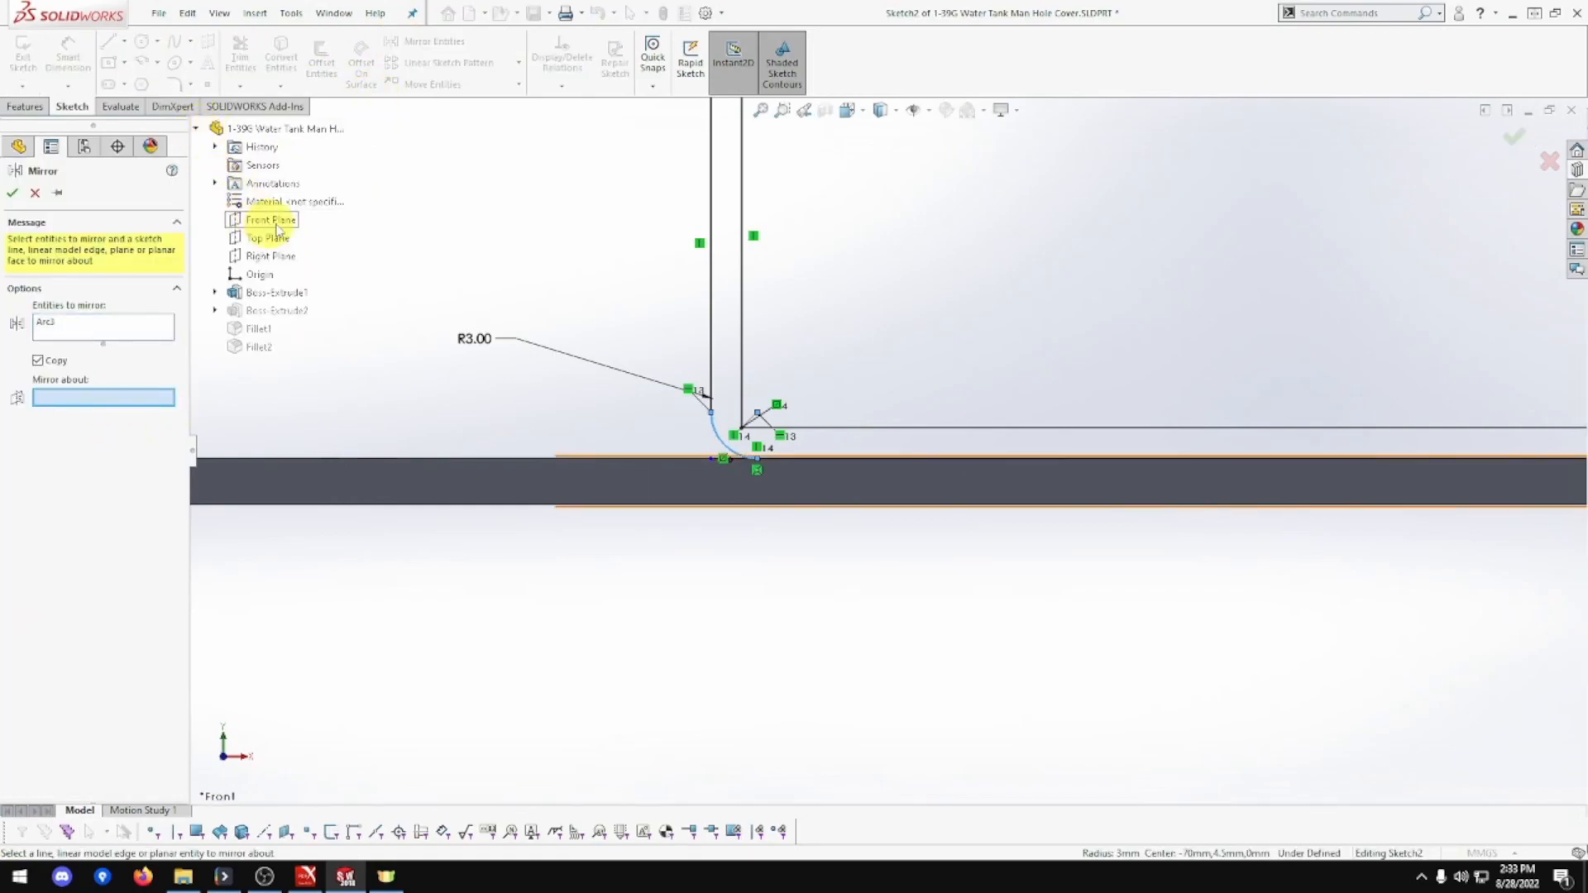
pyautogui.scroll(-4, 499, 251)
pyautogui.scroll(11, 499, 251)
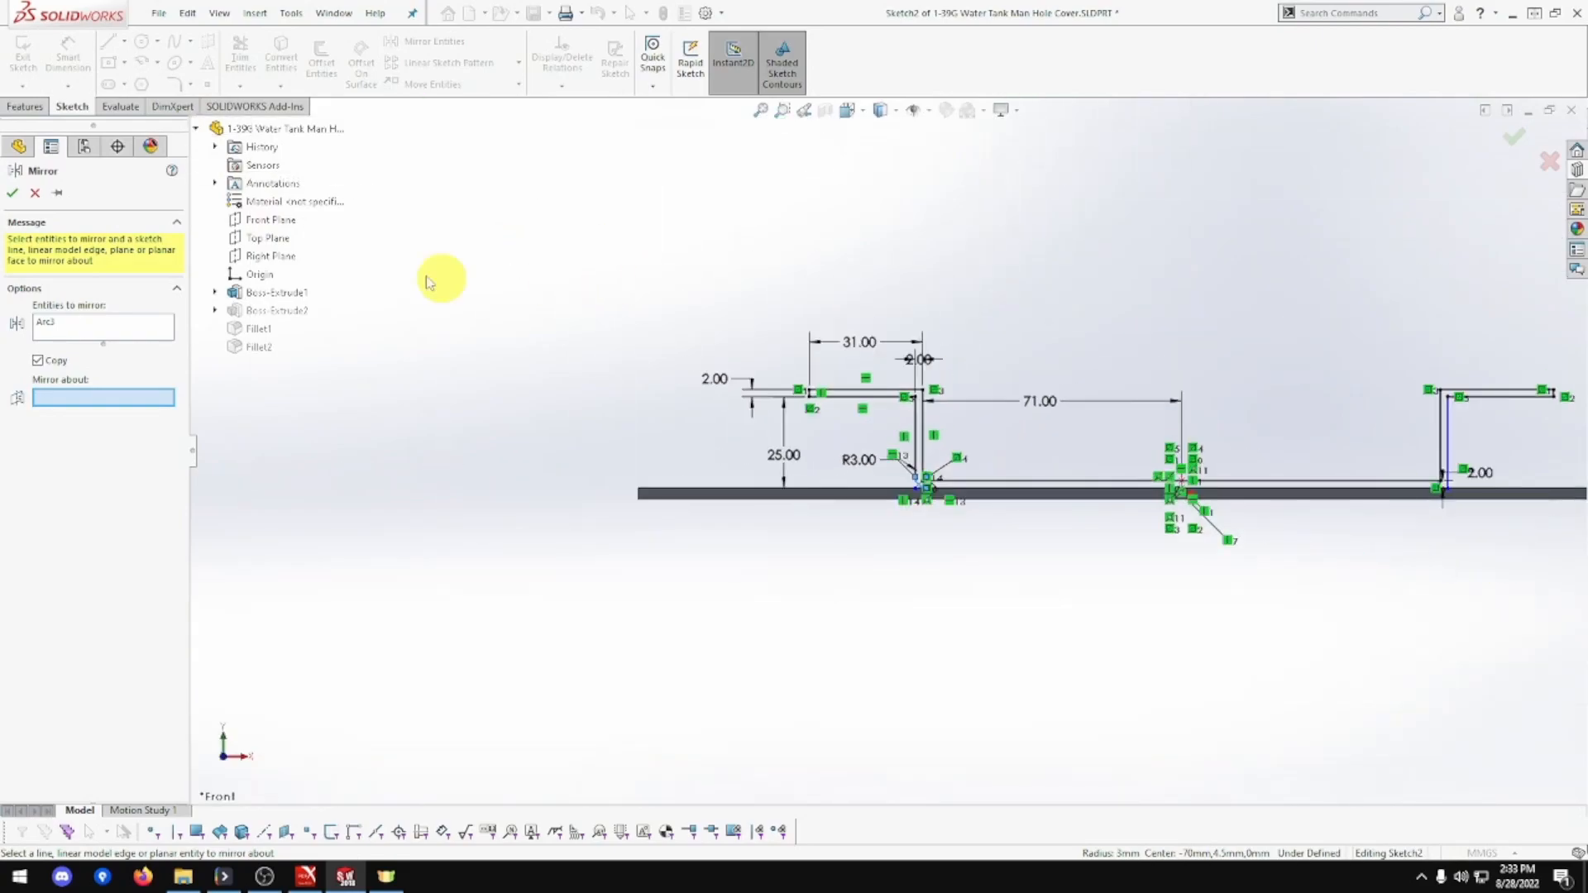
pyautogui.click(262, 258)
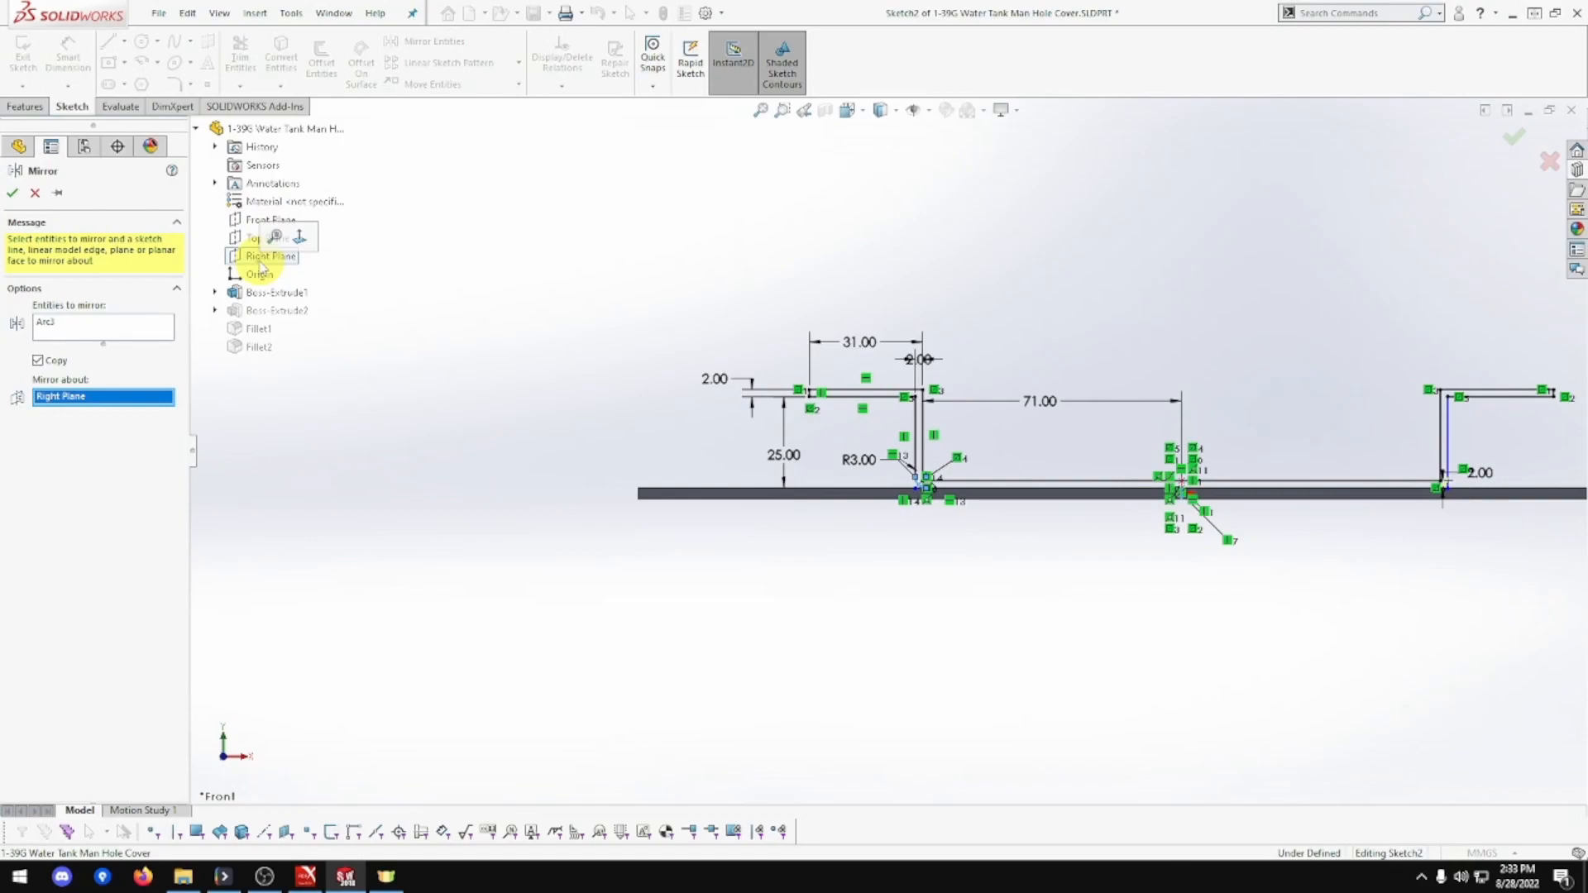
pyautogui.click(13, 193)
# Power trim the line ends that overrun the mirrored arc at the strip's right lower corner.
pyautogui.scroll(2, 1458, 514)
pyautogui.scroll(-4, 1431, 497)
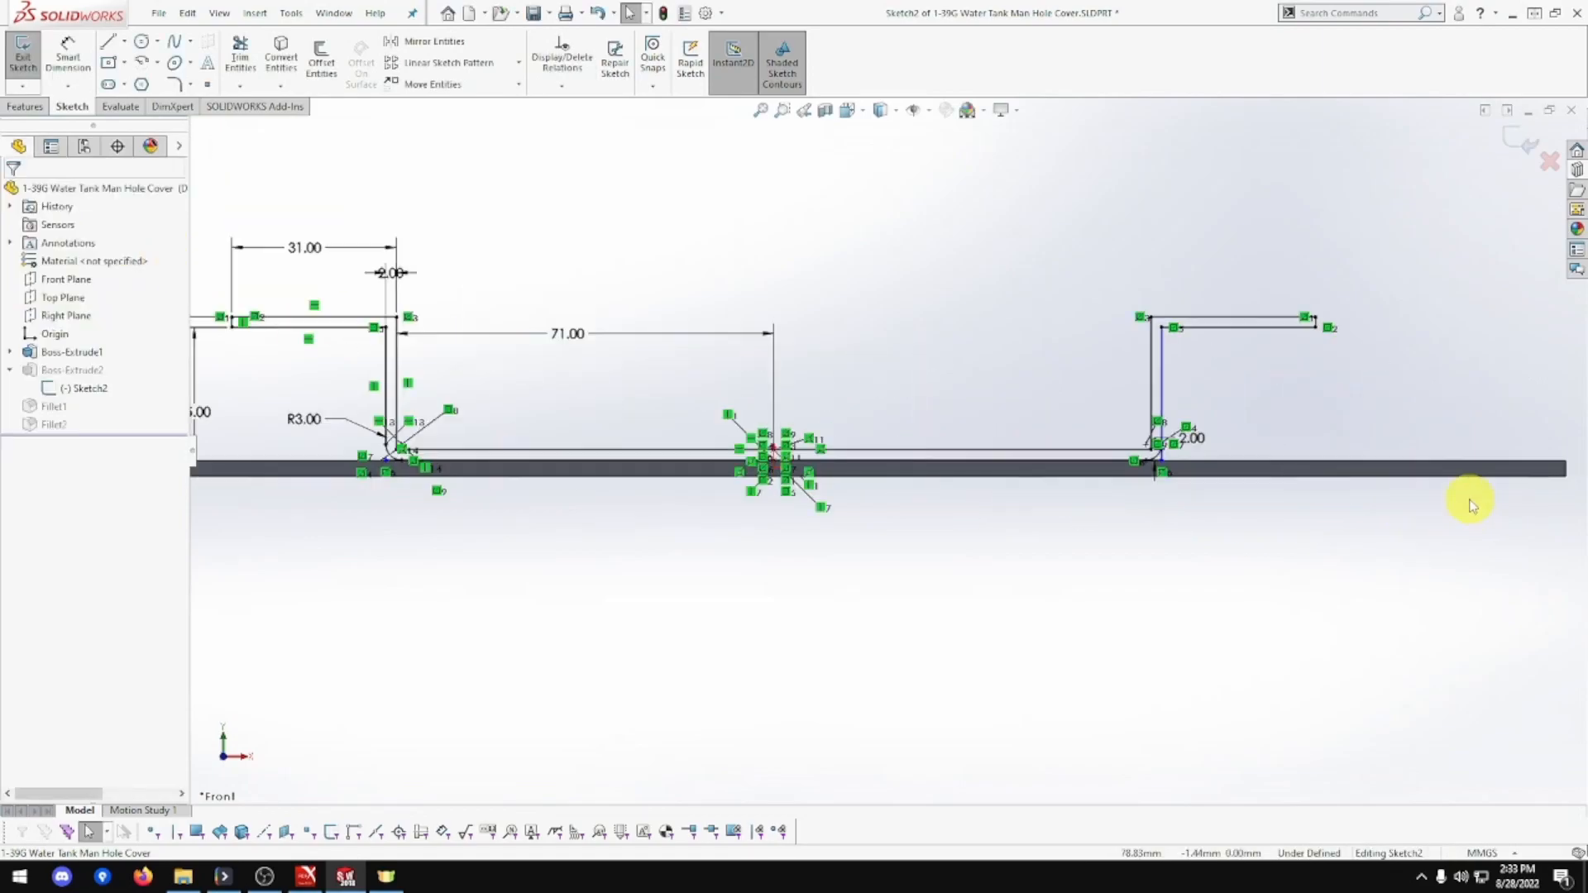
pyautogui.scroll(5, 1456, 495)
pyautogui.scroll(-8, 970, 436)
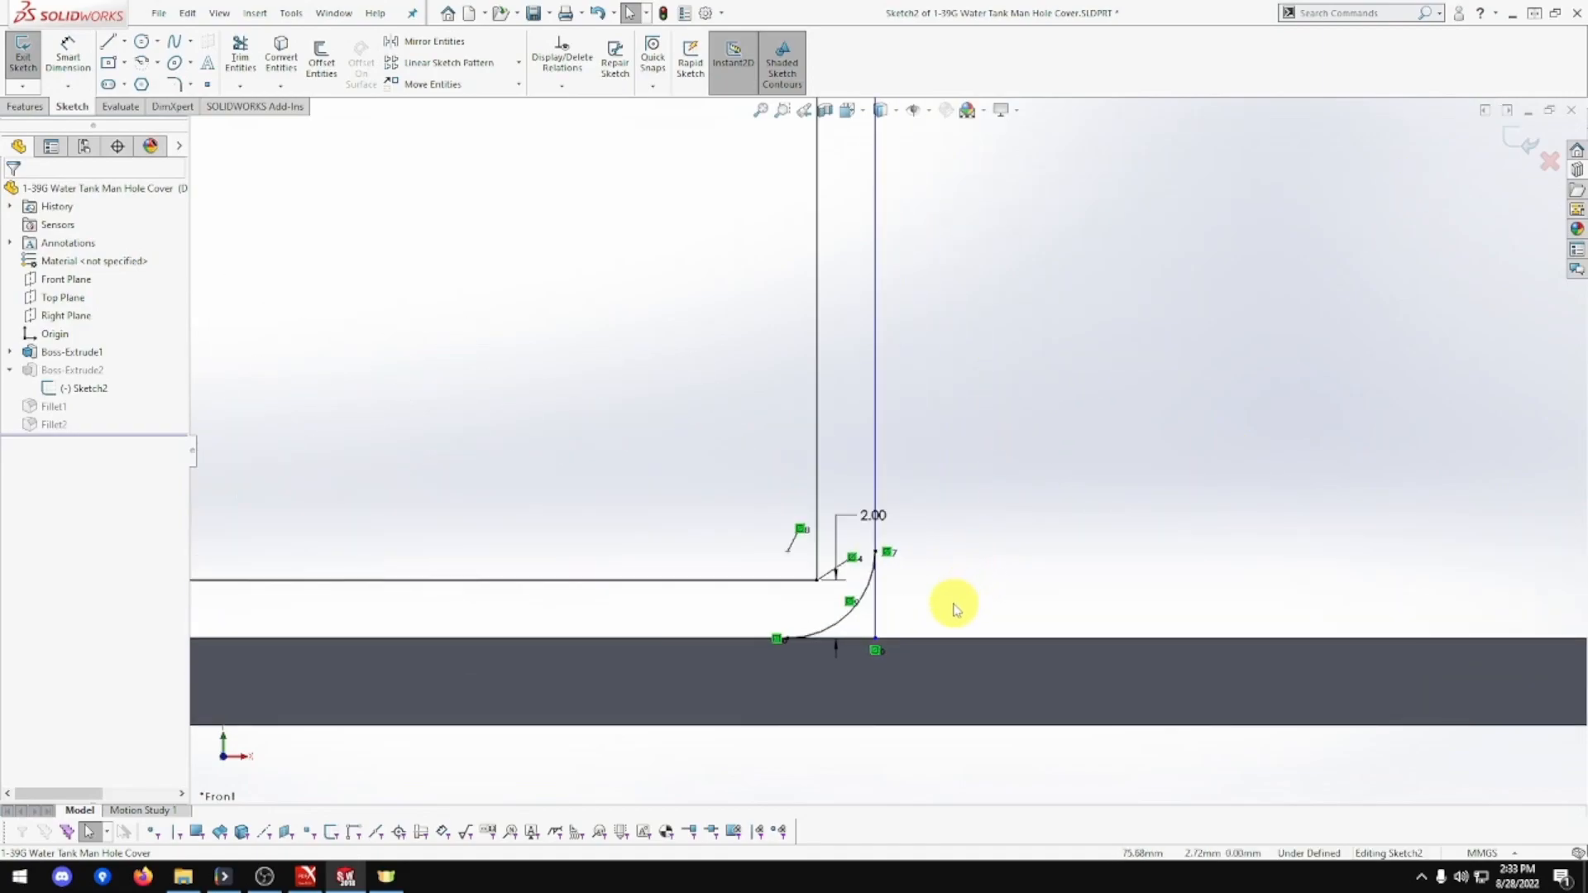
pyautogui.click(239, 57)
pyautogui.moveTo(883, 606); pyautogui.dragTo(851, 637)
pyautogui.press('f')
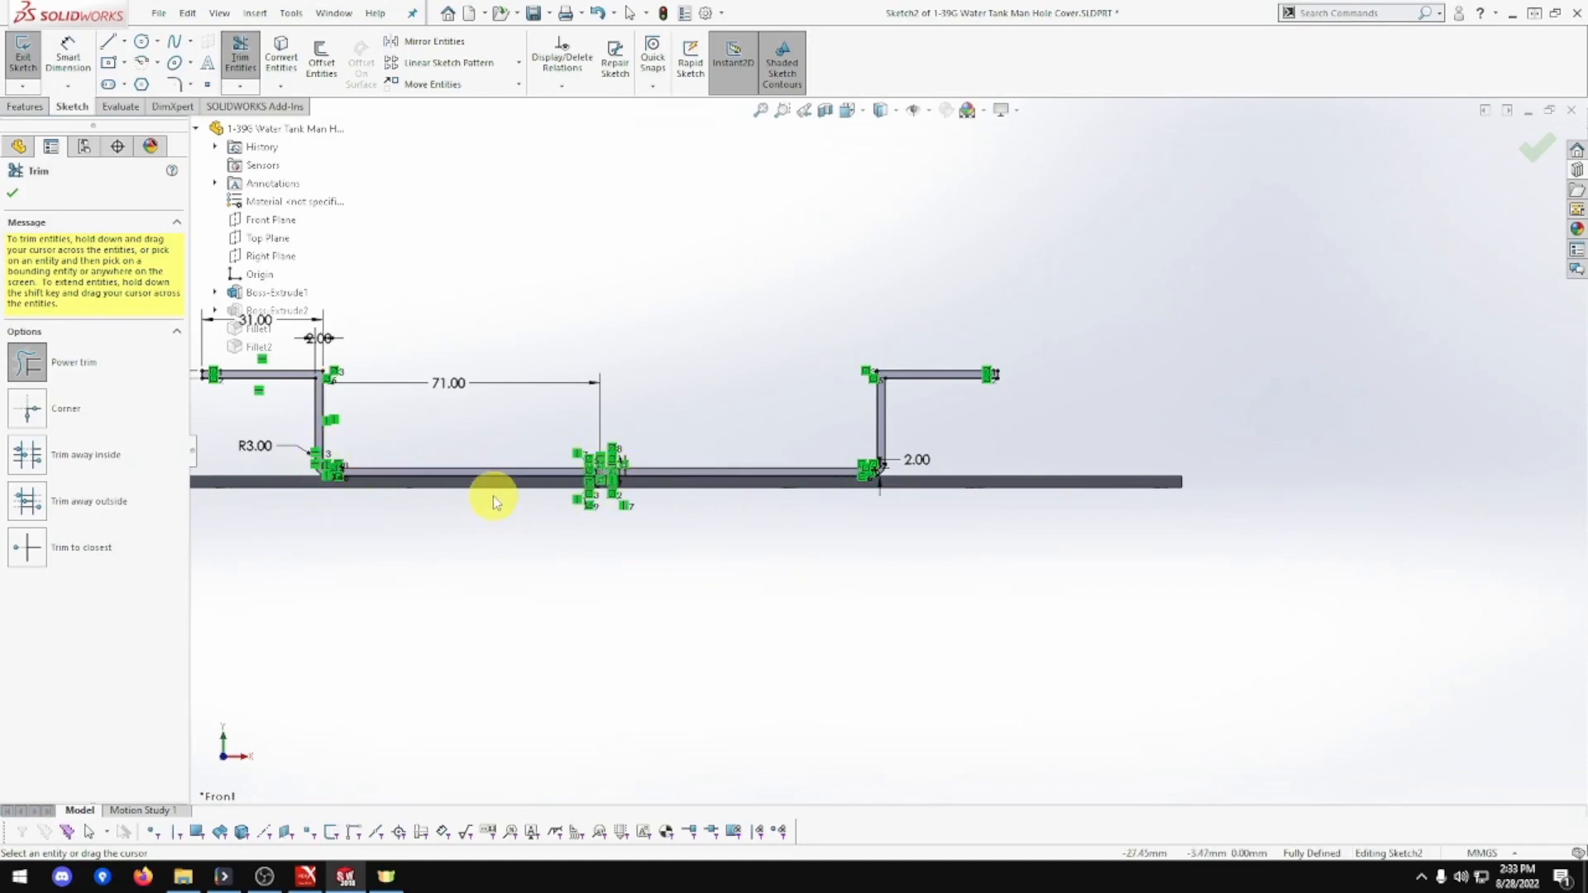
pyautogui.scroll(5, 397, 496)
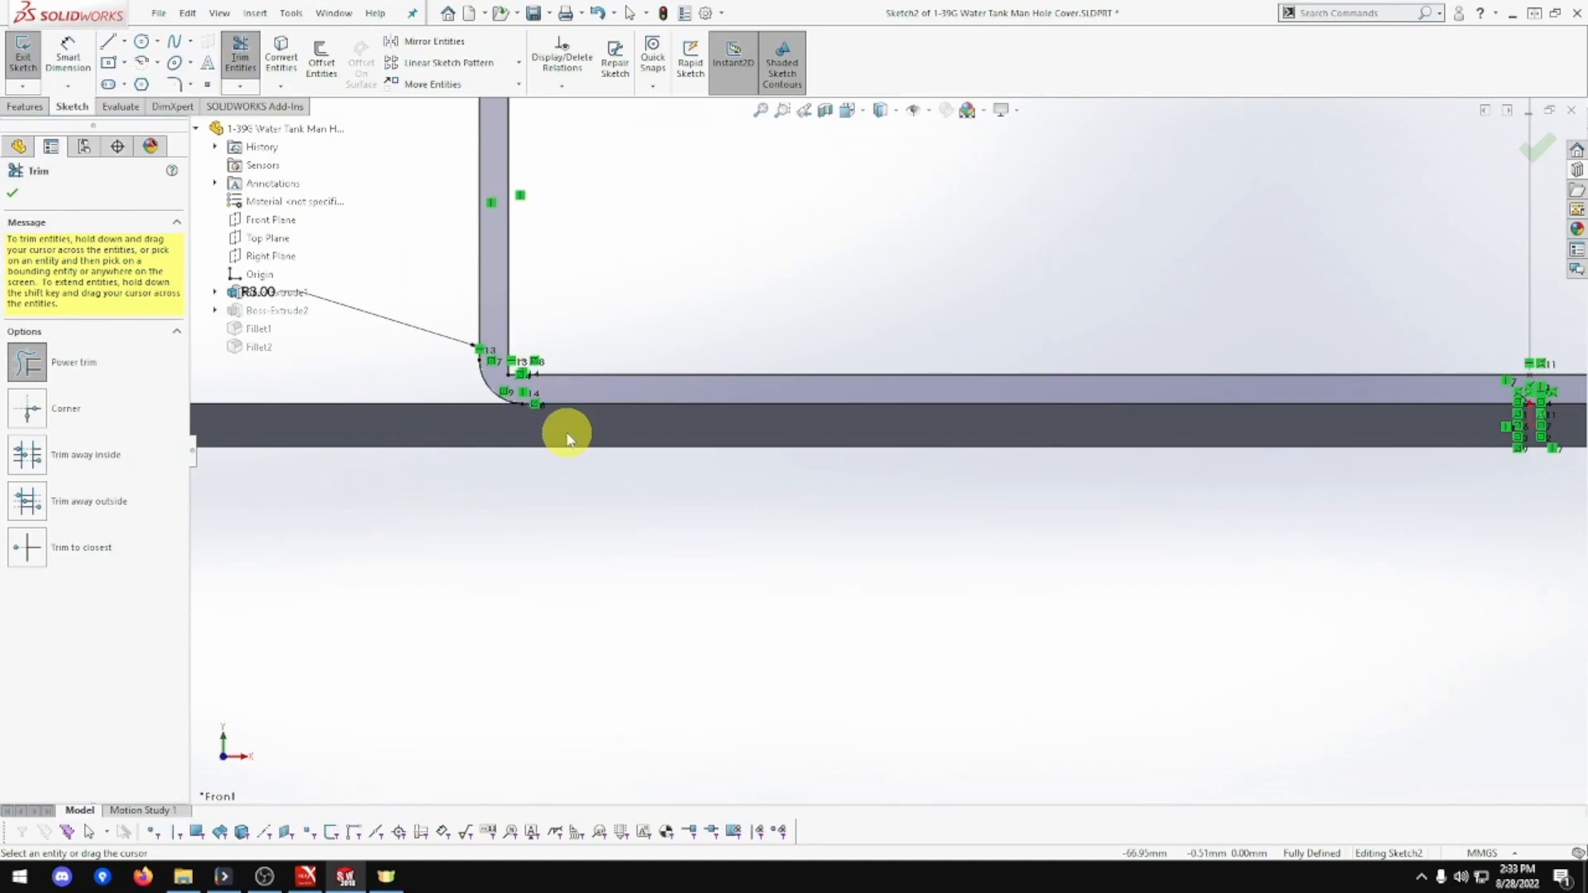
pyautogui.scroll(4, 567, 437)
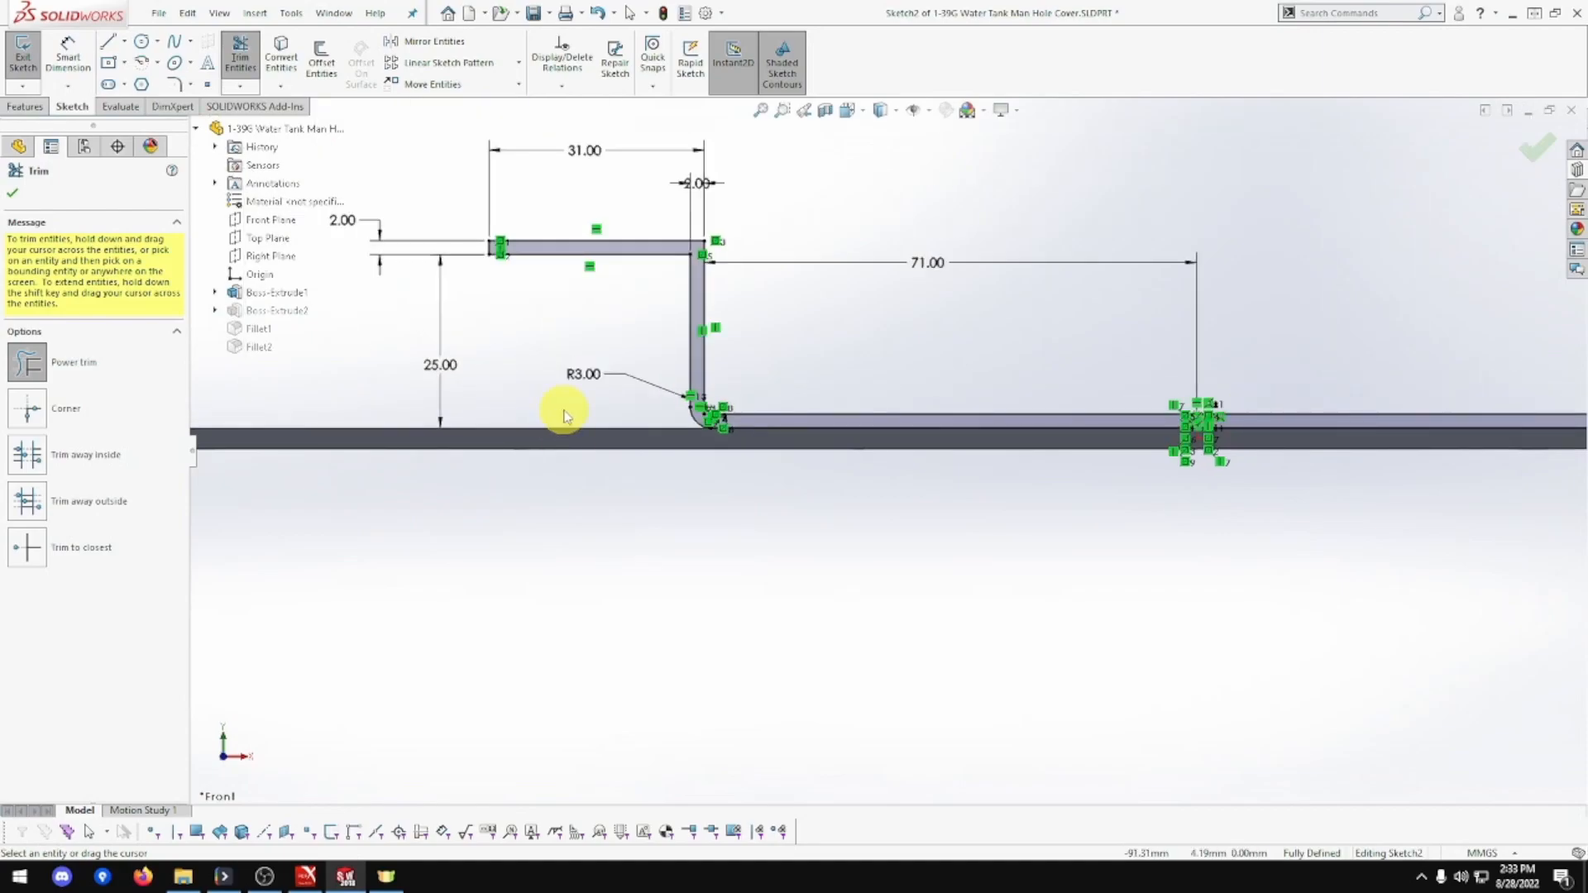
pyautogui.click(14, 195)
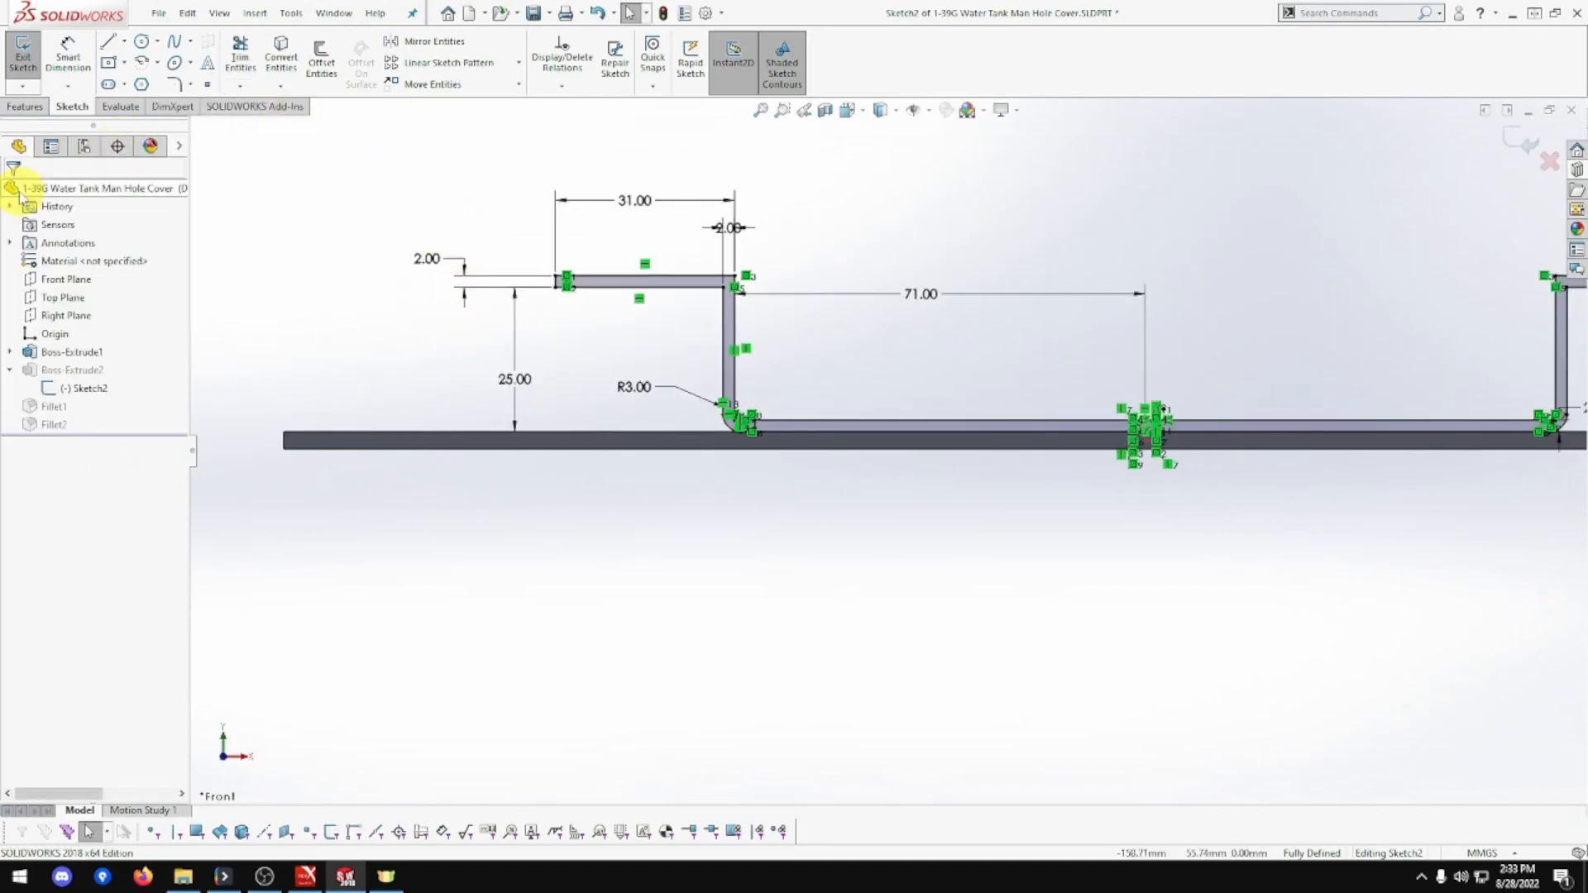
# Exit the strip sketch to rebuild the model, and inspect the rounded bends in 3D.
pyautogui.click(23, 58)
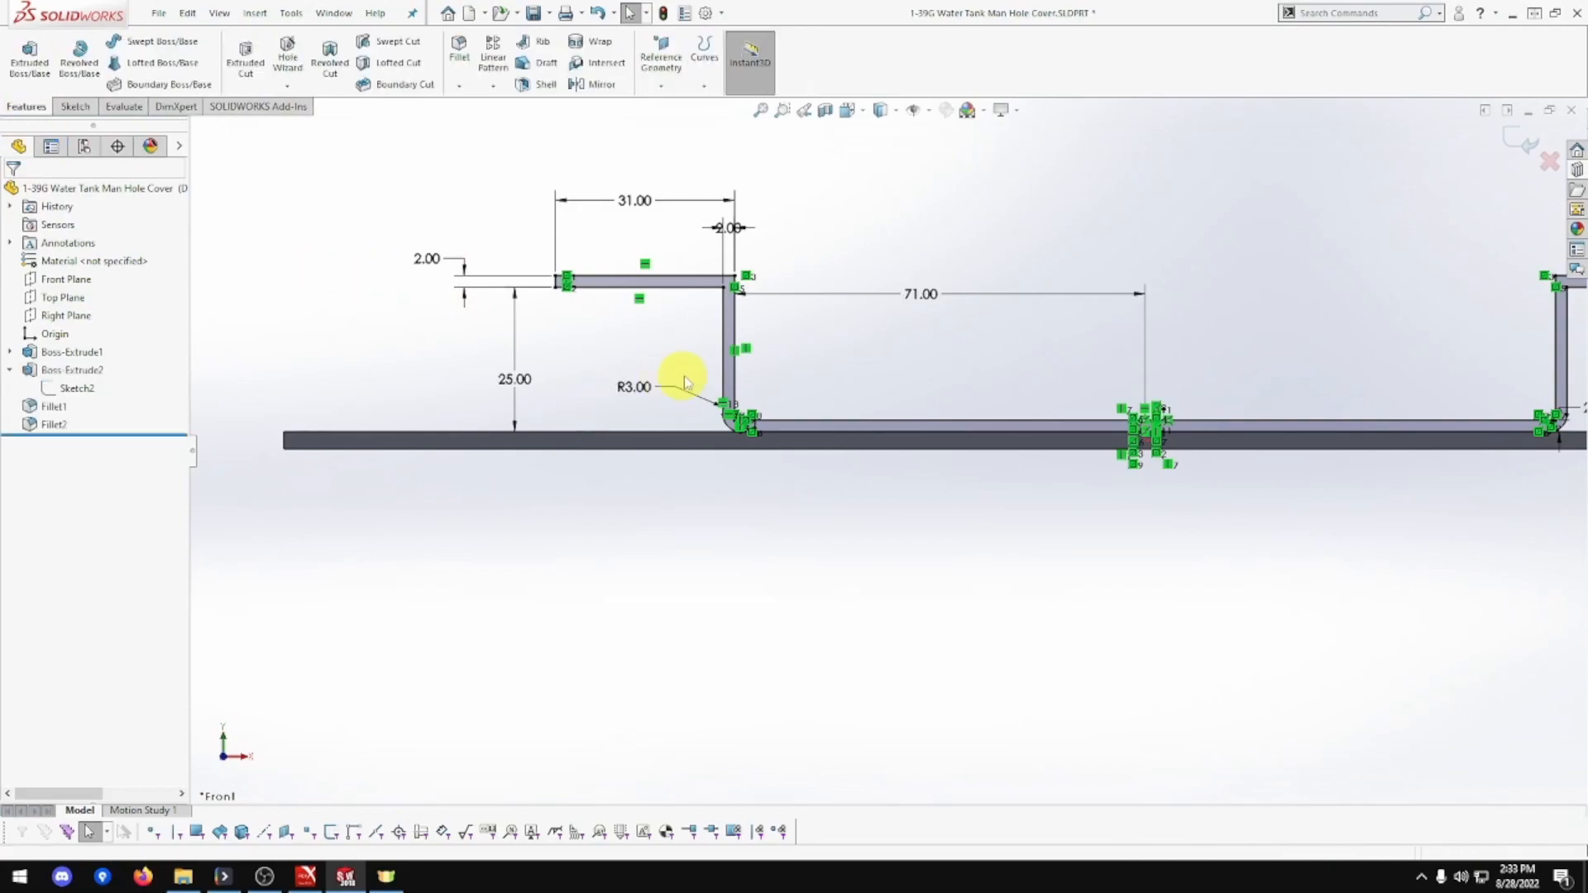
pyautogui.moveTo(879, 514); pyautogui.dragTo(940, 546, button='middle')
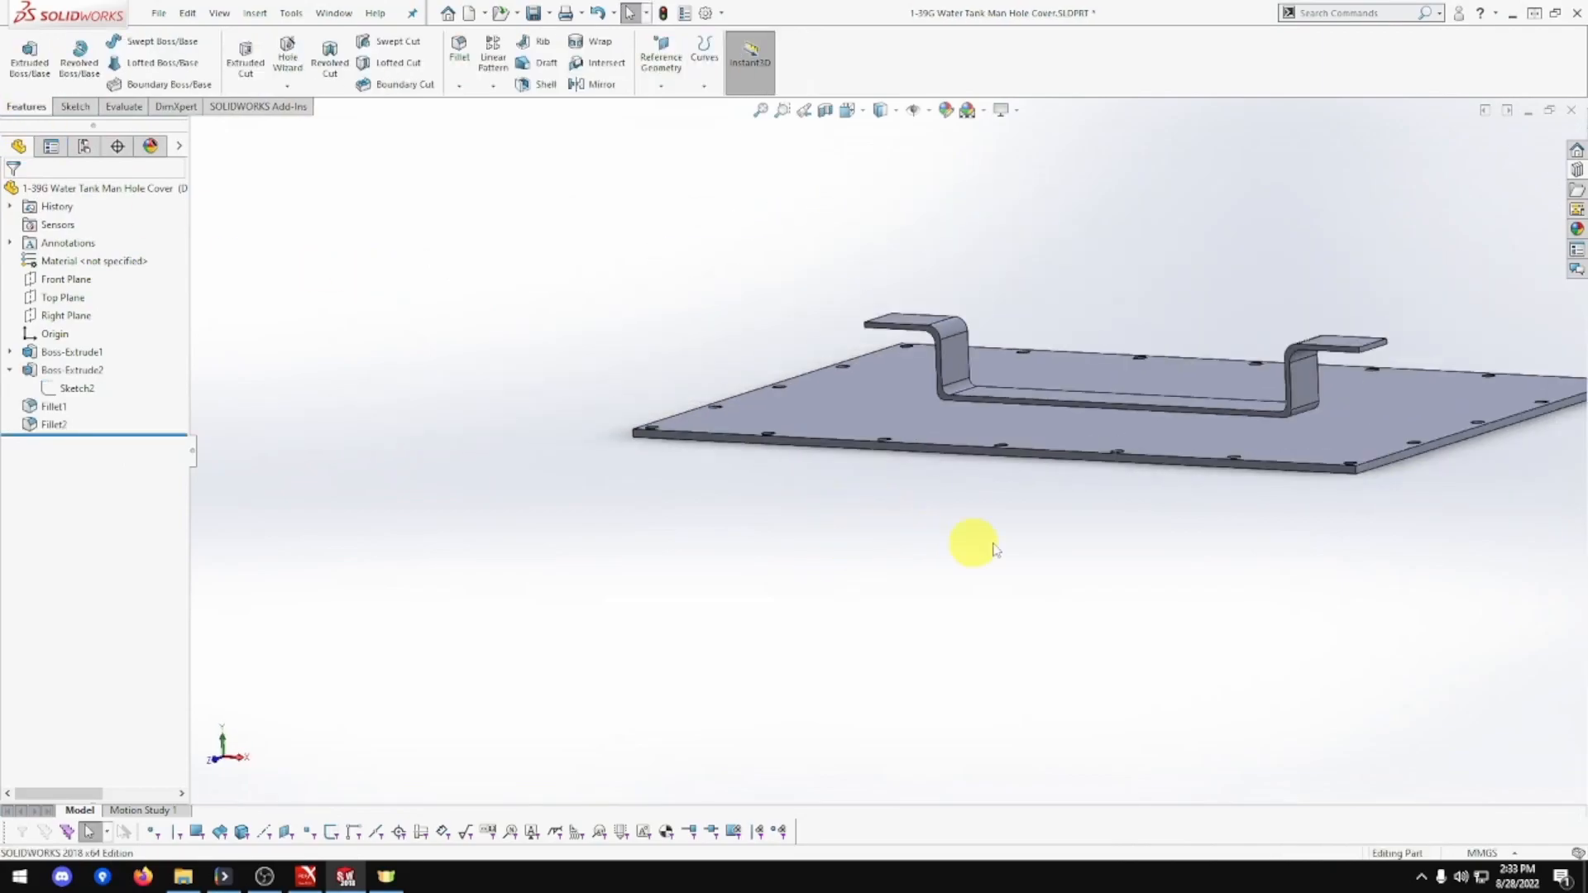
pyautogui.scroll(-3, 1227, 492)
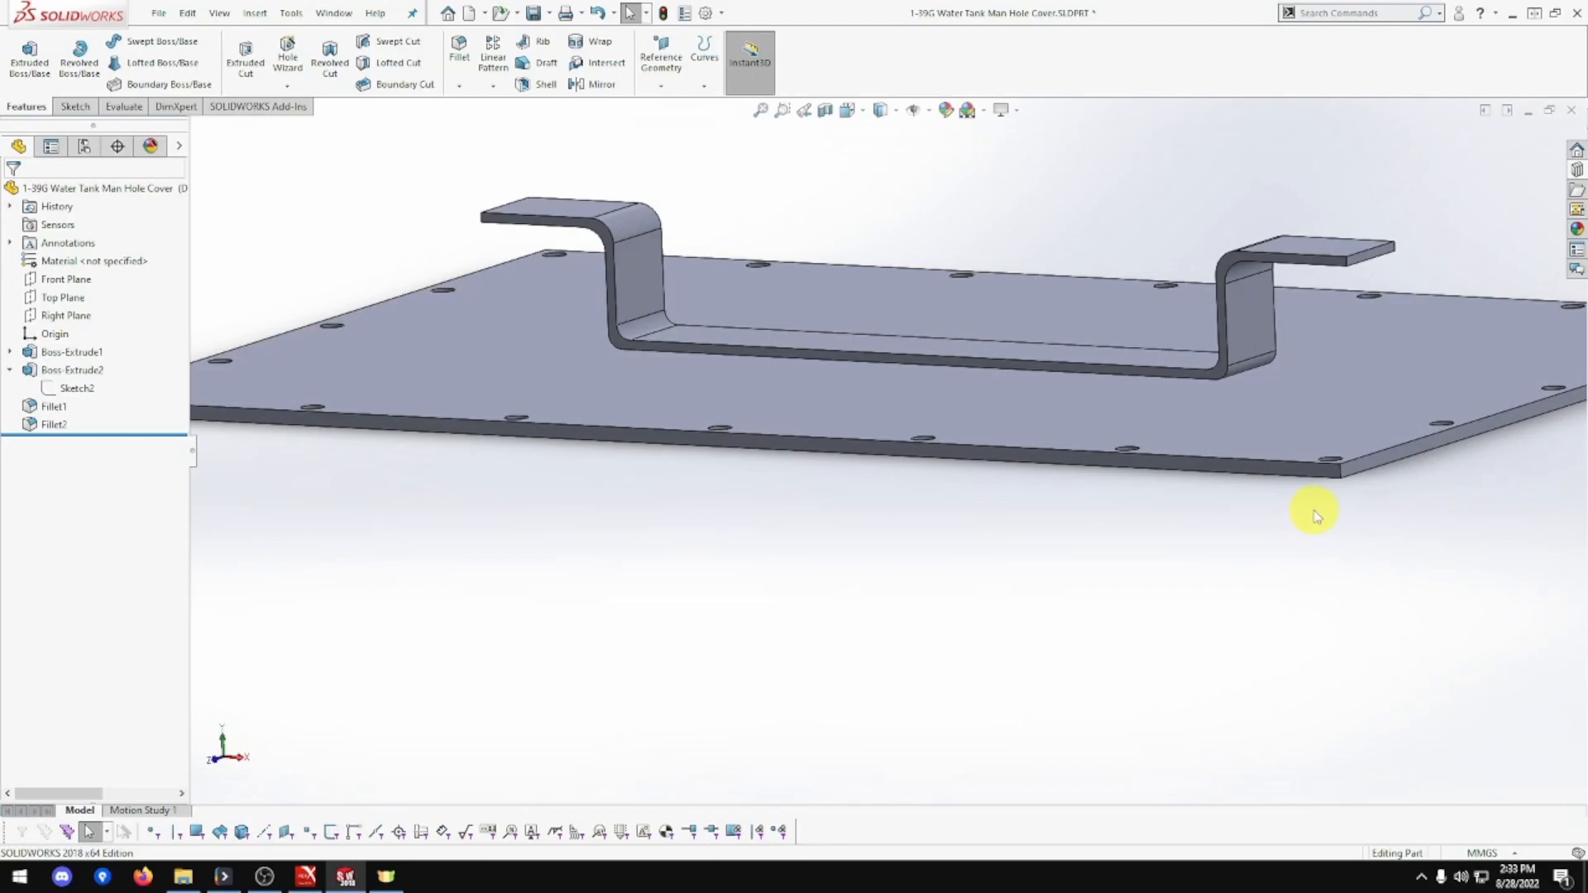
pyautogui.scroll(-3, 1357, 364)
pyautogui.scroll(5, 1303, 386)
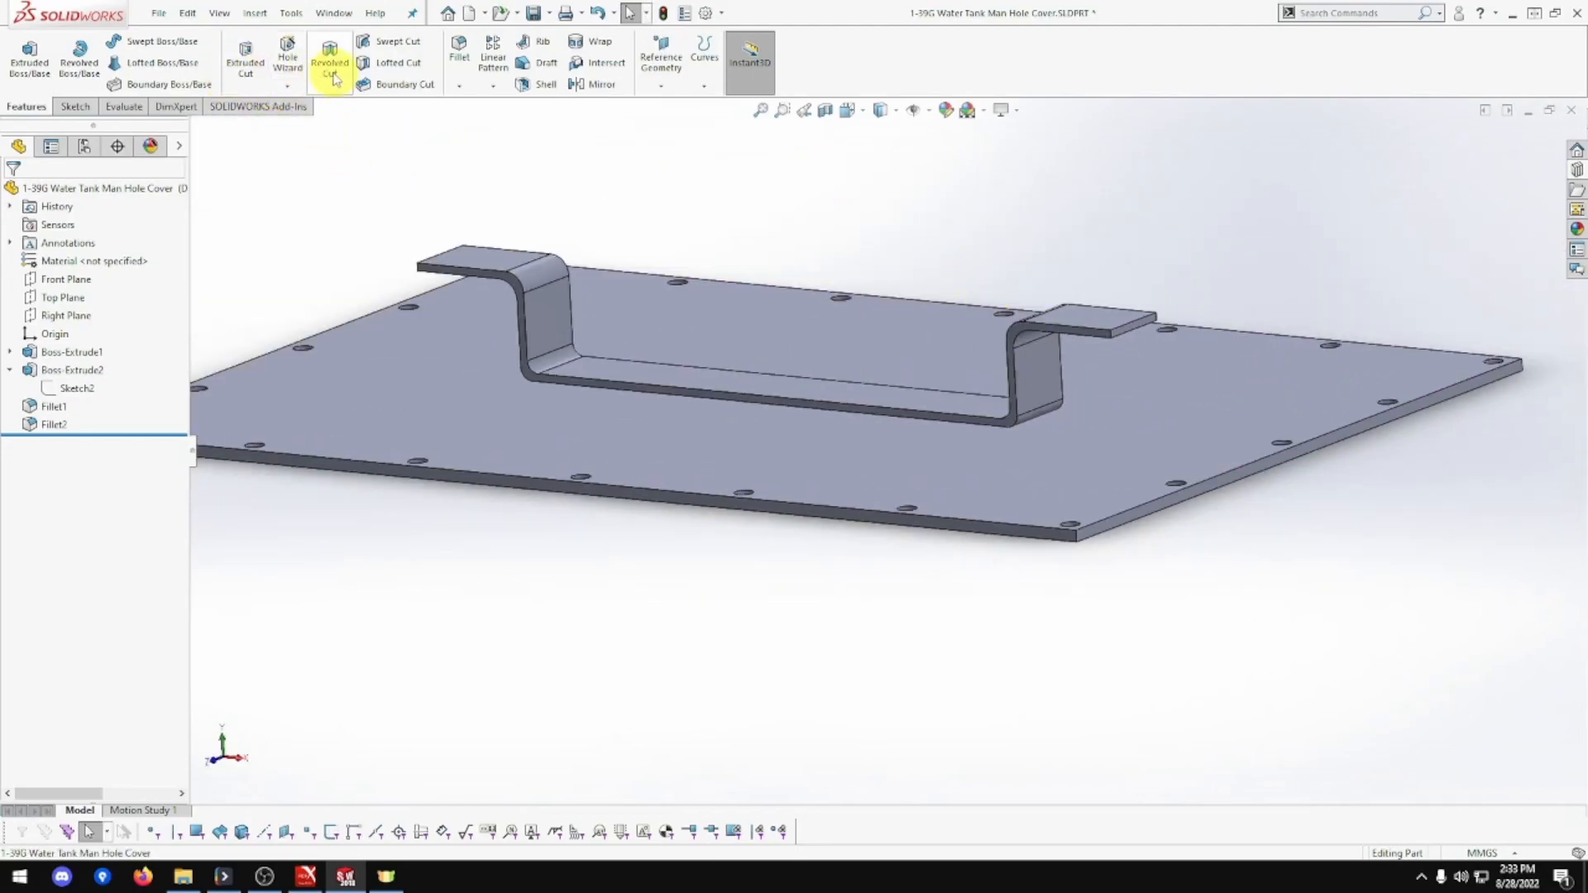
# Start a 0.5 mm fillet and select the two short vertical end edges of the strip's right flange.
pyautogui.click(457, 46)
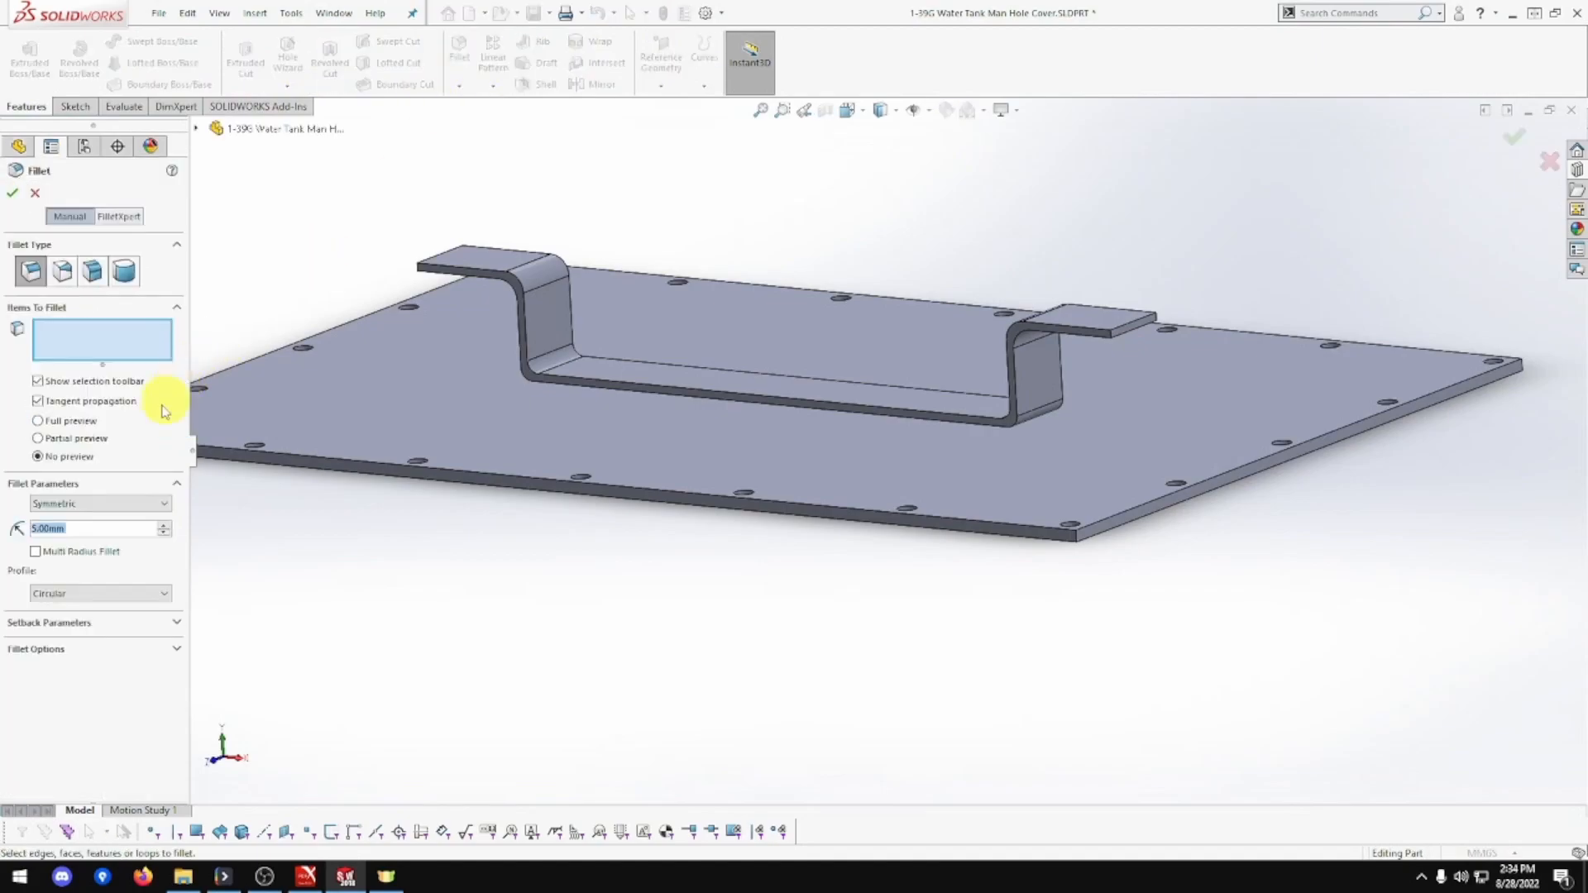
pyautogui.write('0.5')
pyautogui.press('Return')
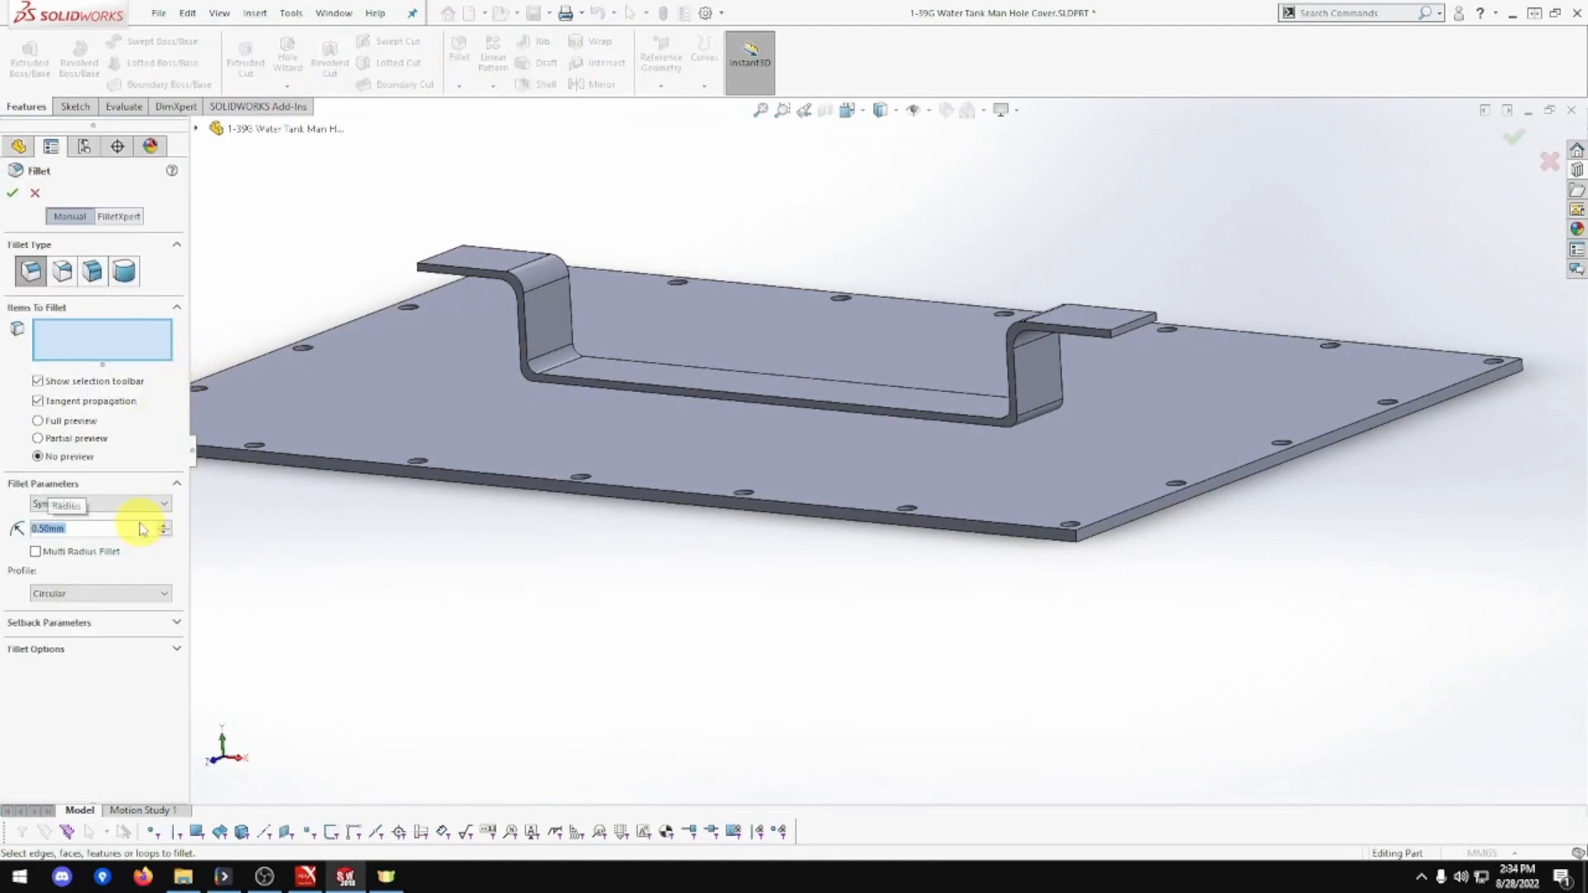
pyautogui.scroll(-2, 1125, 346)
pyautogui.scroll(-1, 1125, 346)
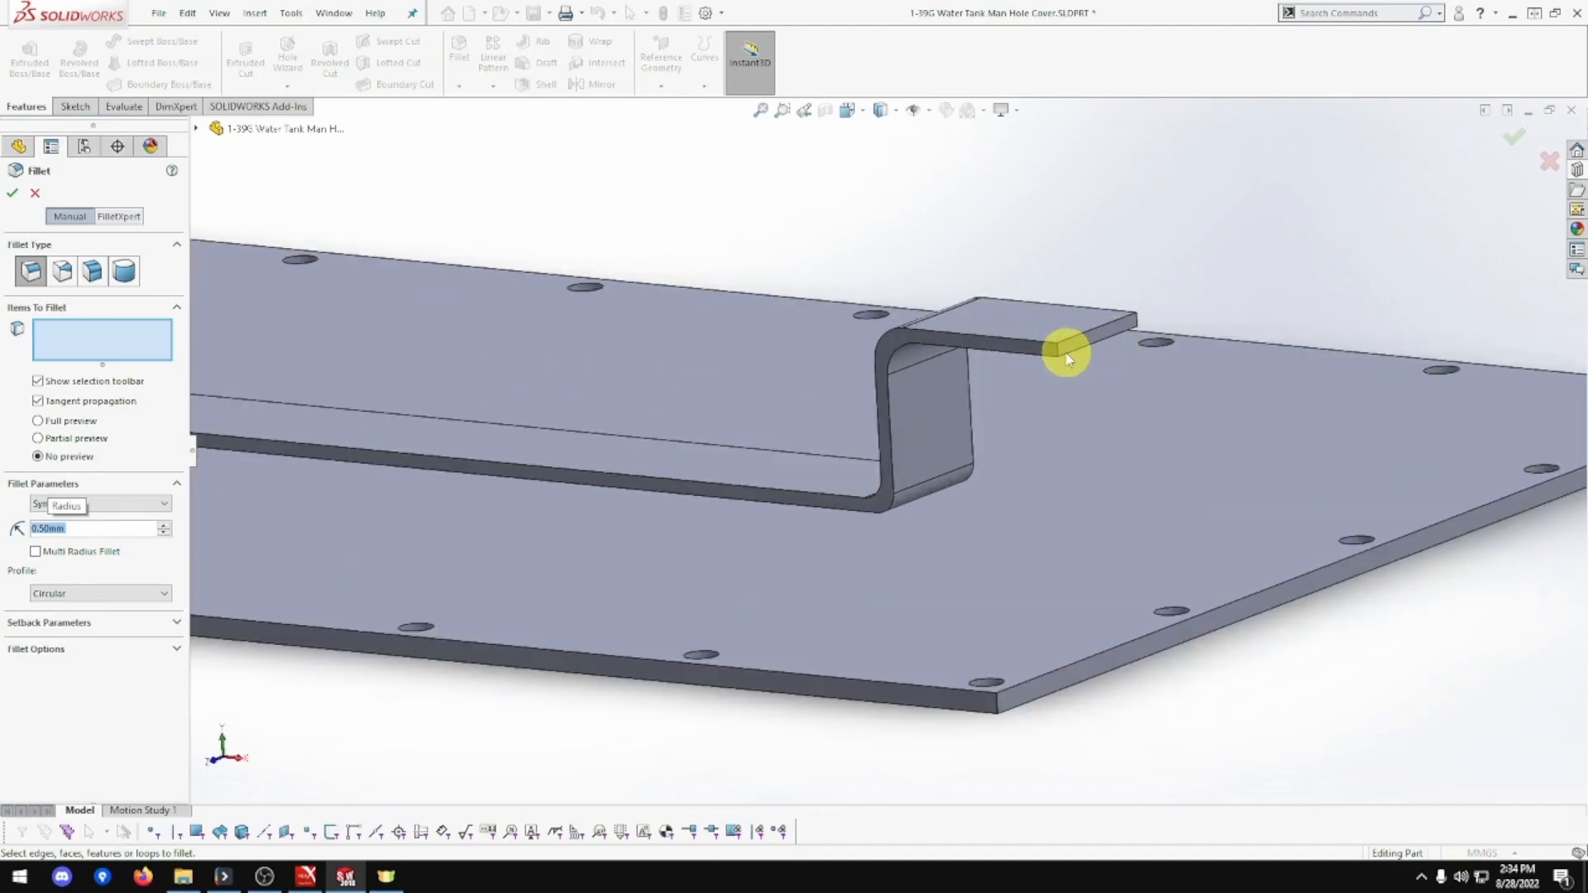
pyautogui.click(1057, 346)
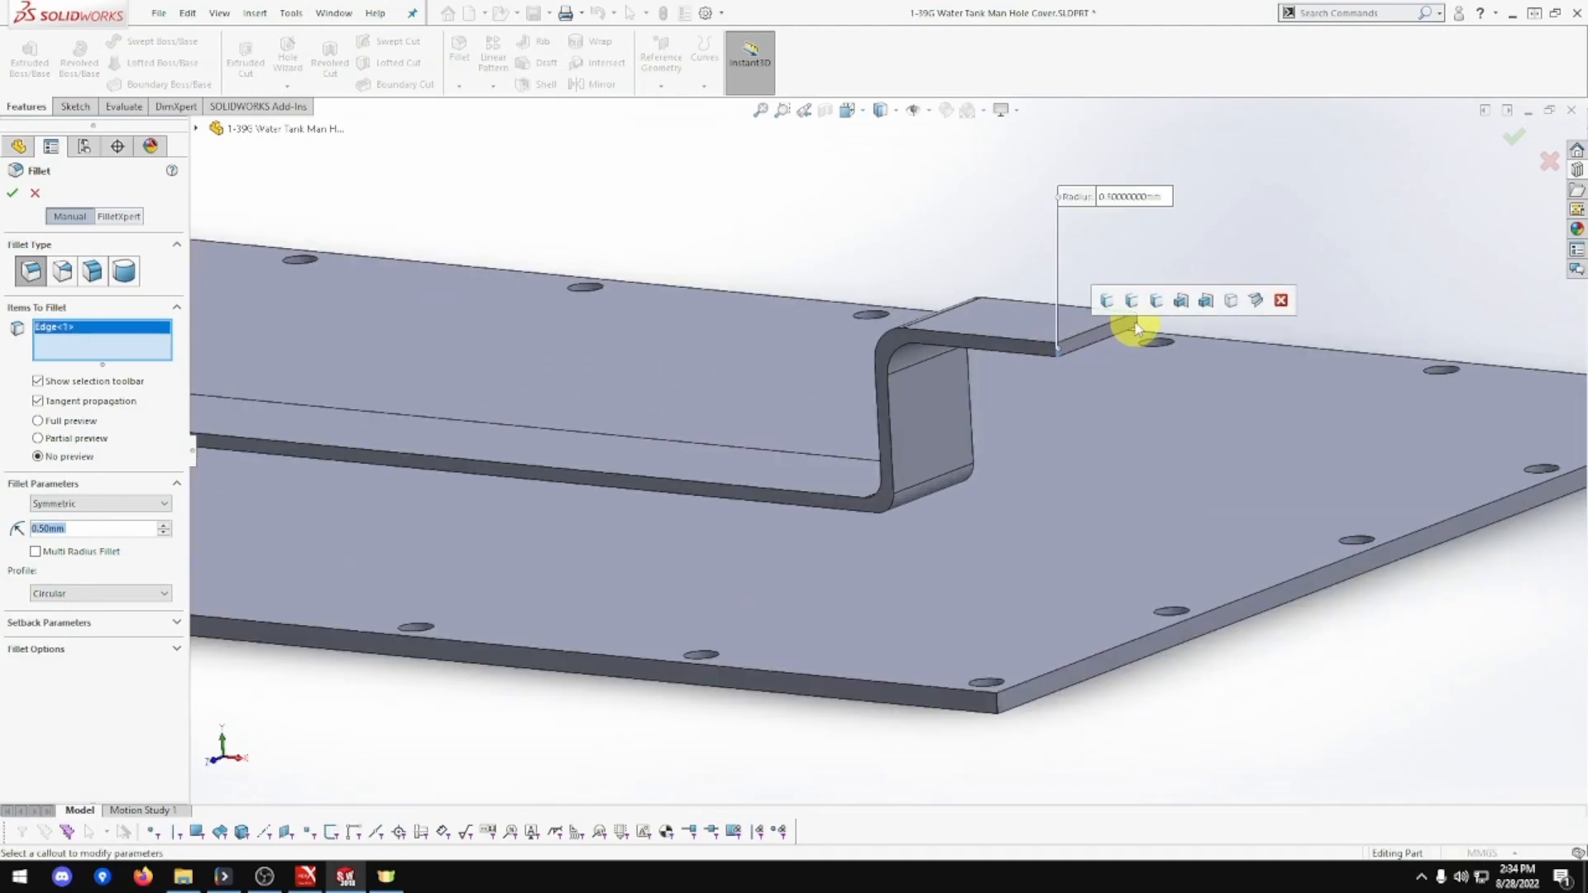
pyautogui.click(1043, 364)
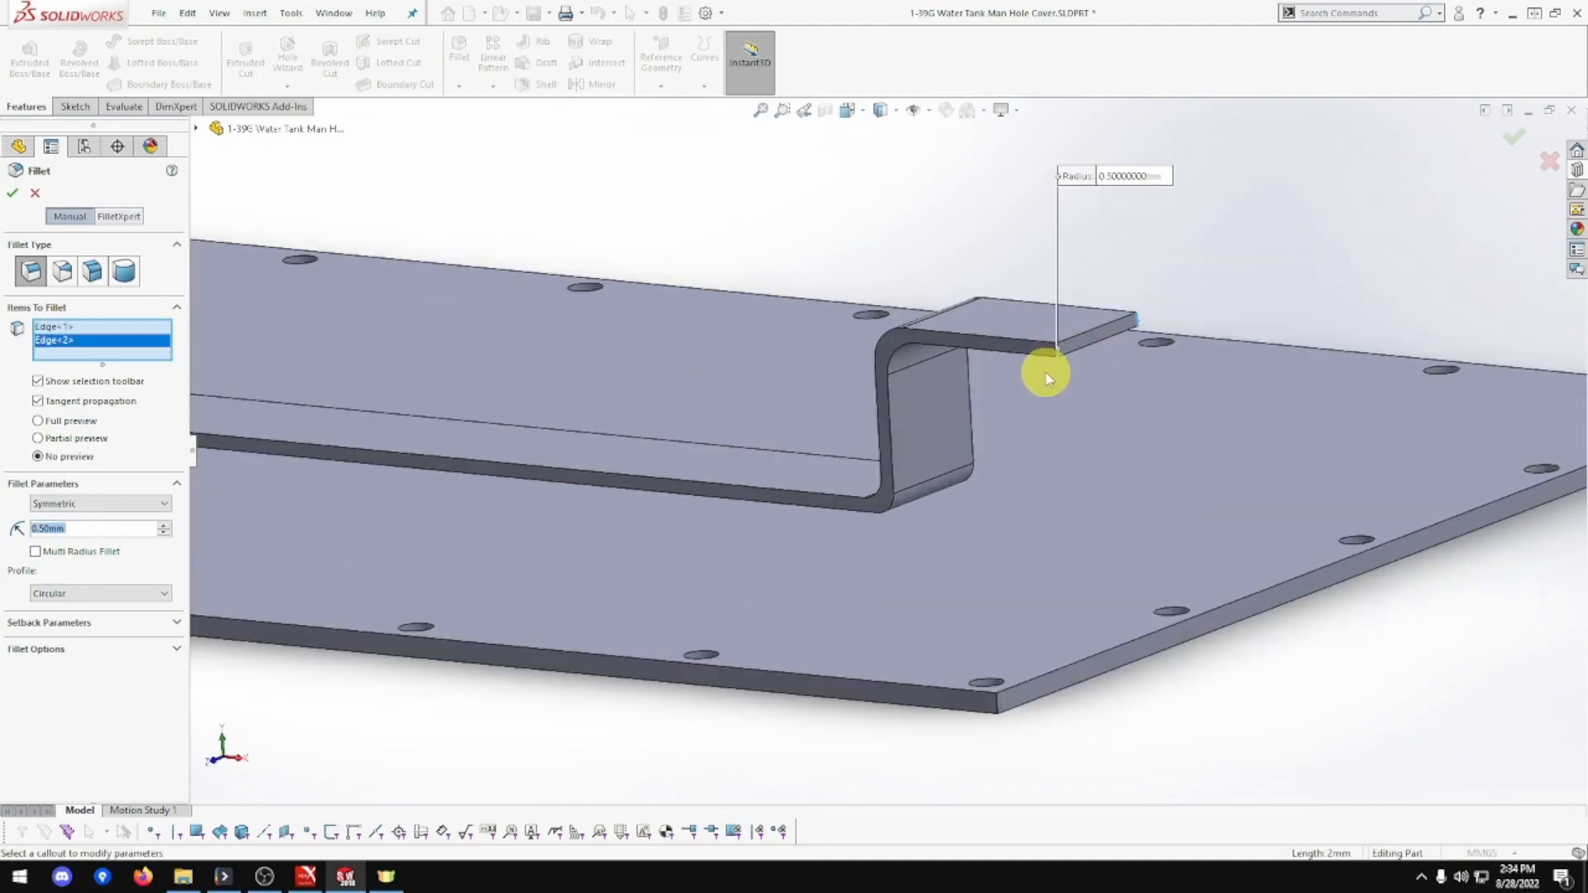
# Add the two short vertical end edges of the left flange to the fillet and apply it.
pyautogui.scroll(3, 1034, 368)
pyautogui.moveTo(1010, 368); pyautogui.dragTo(816, 320, button='middle')
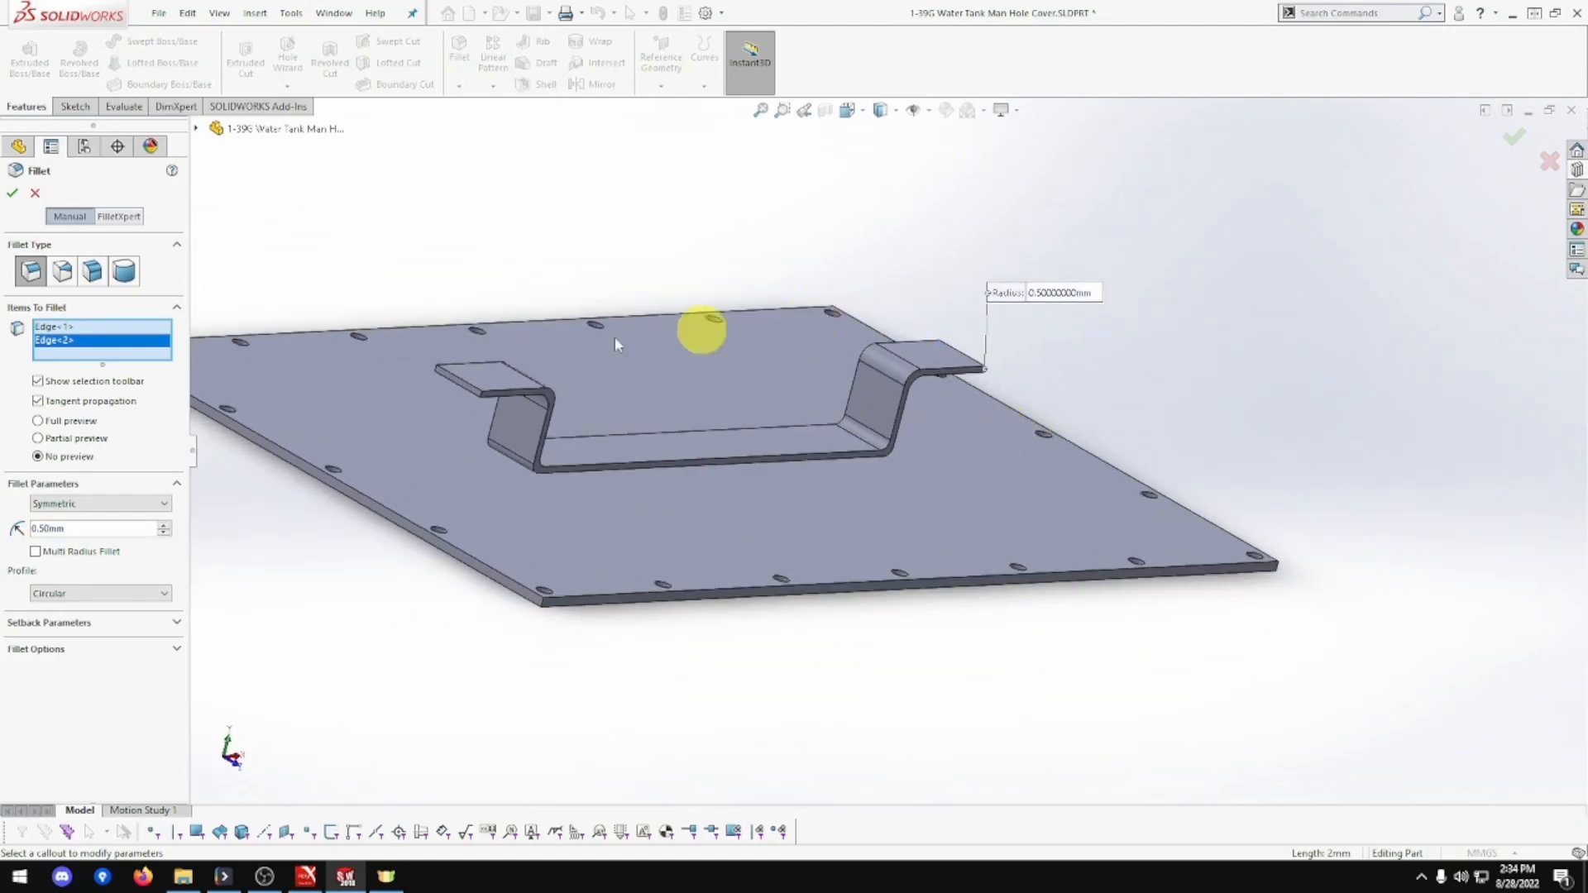
pyautogui.scroll(-4, 454, 407)
pyautogui.click(633, 468)
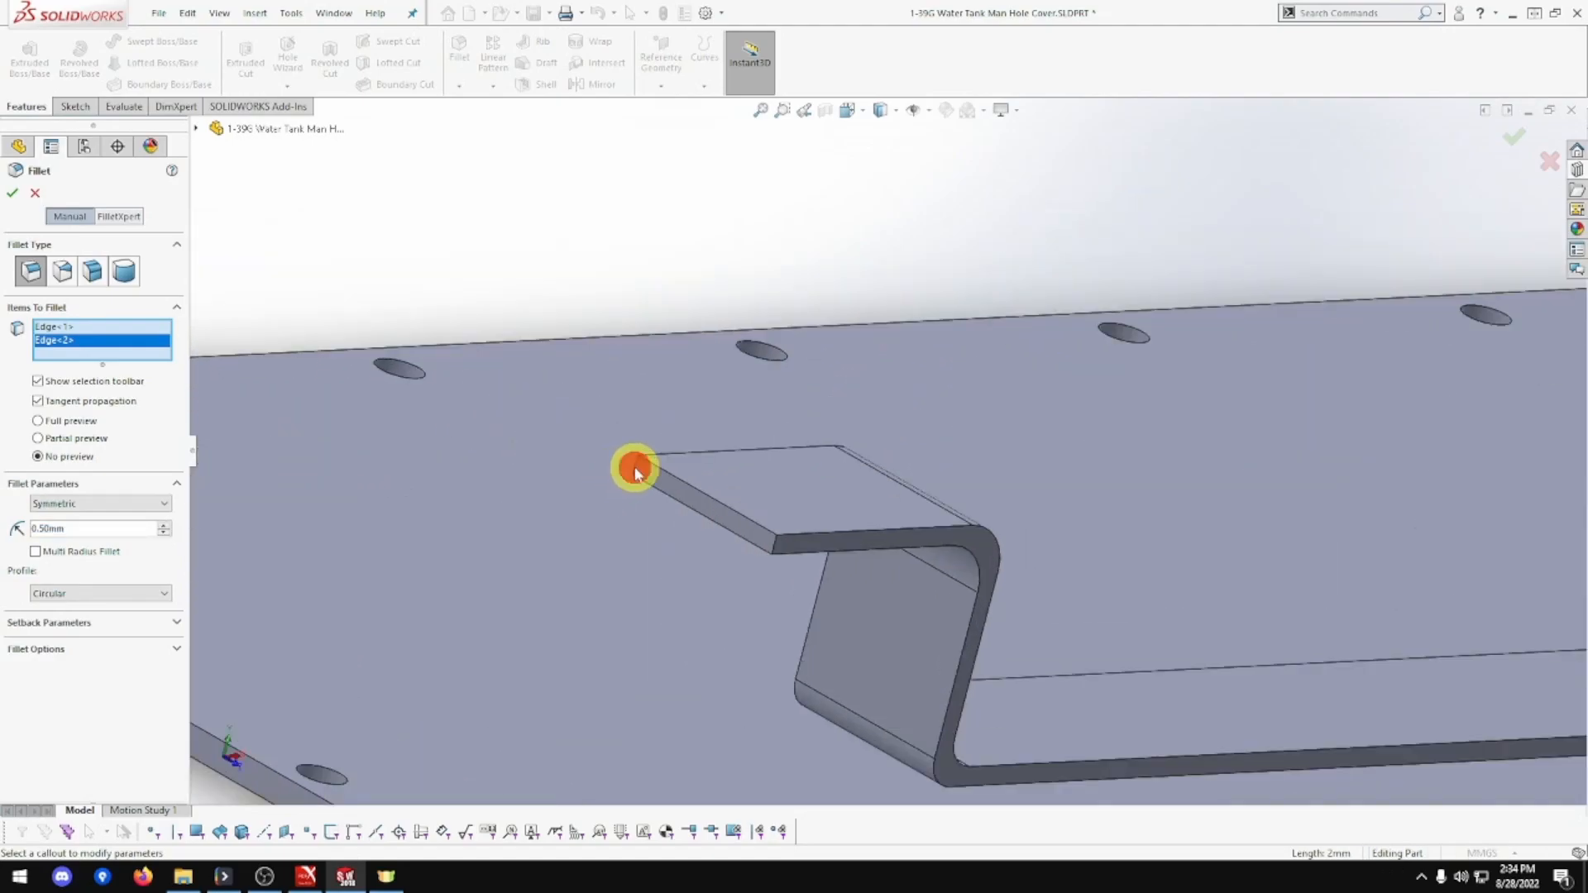
pyautogui.click(774, 543)
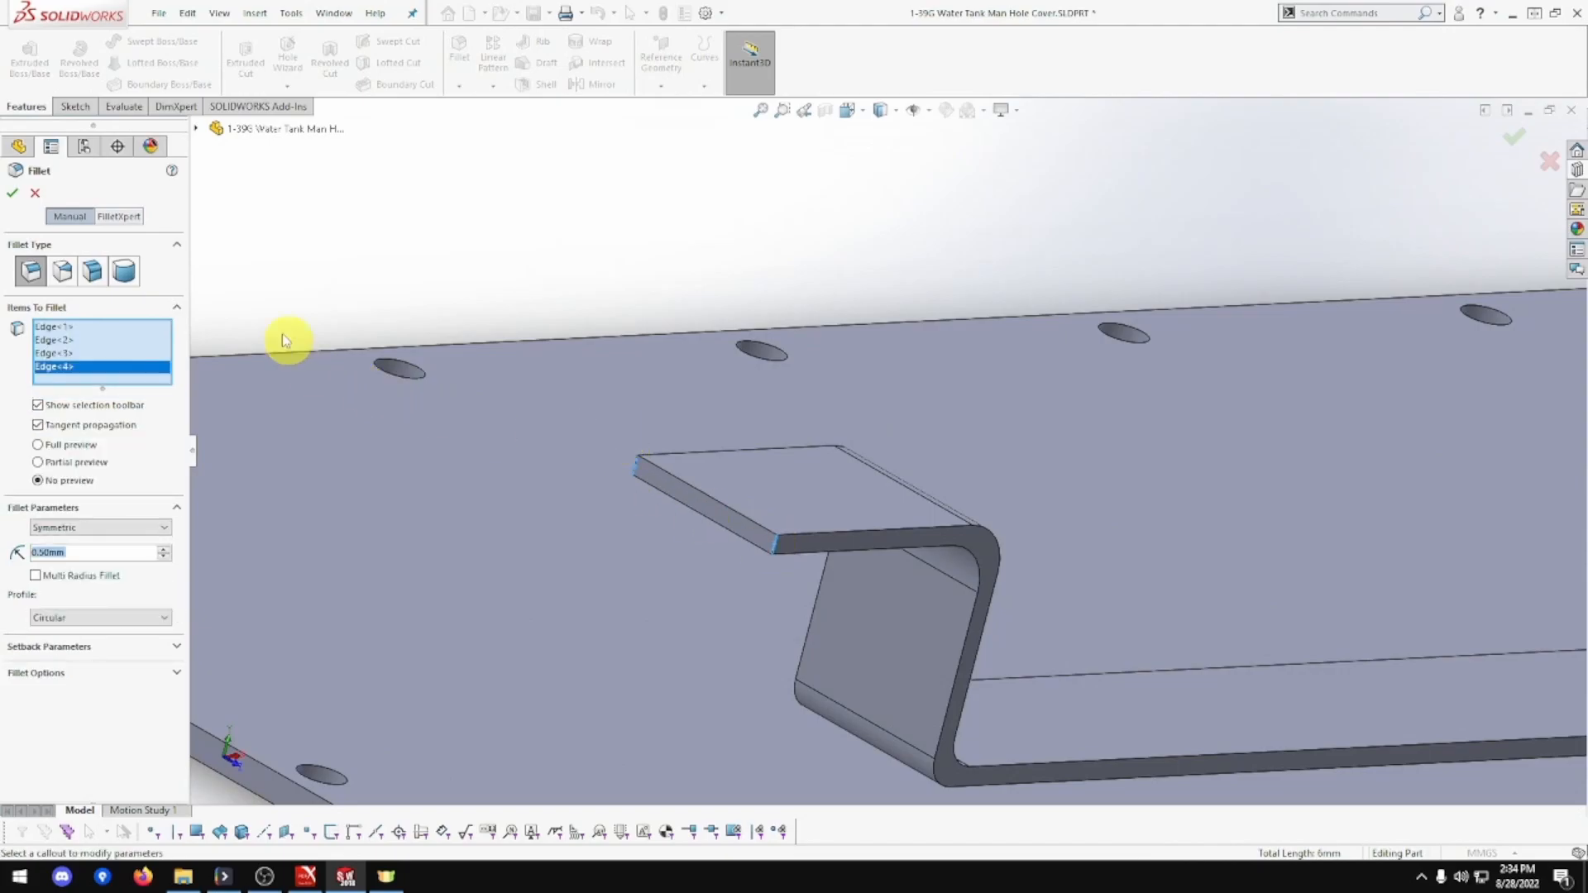
pyautogui.click(12, 193)
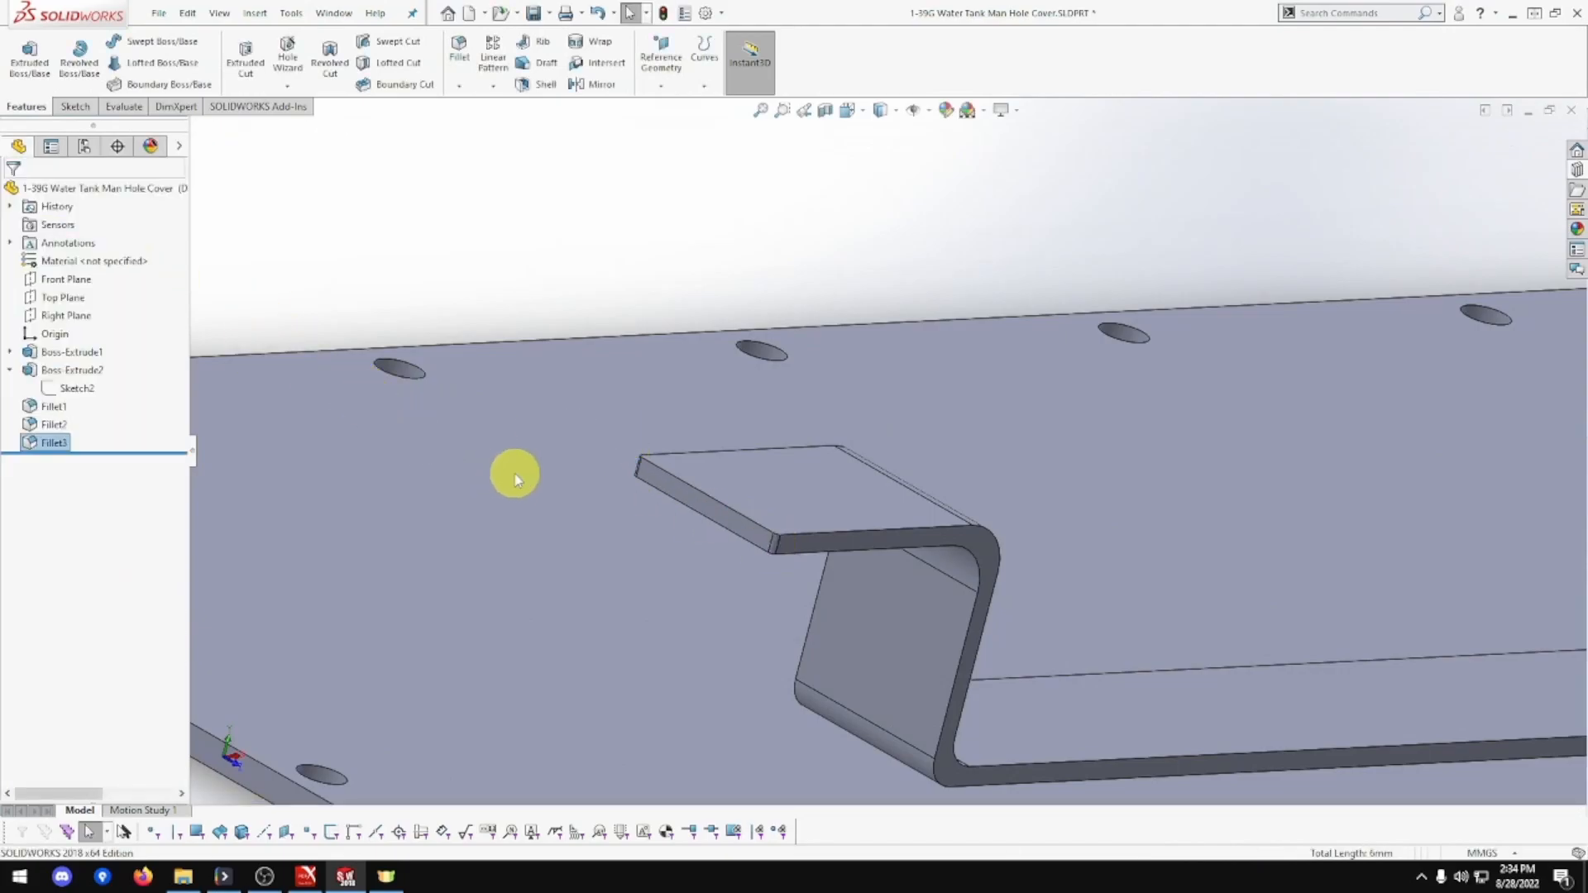
# Inspect the cover with its filleted strip ends and switch the model to an isometric view.
pyautogui.moveTo(548, 474); pyautogui.dragTo(503, 463, button='middle')
pyautogui.scroll(4, 519, 463)
pyautogui.moveTo(605, 500); pyautogui.dragTo(626, 528, button='middle')
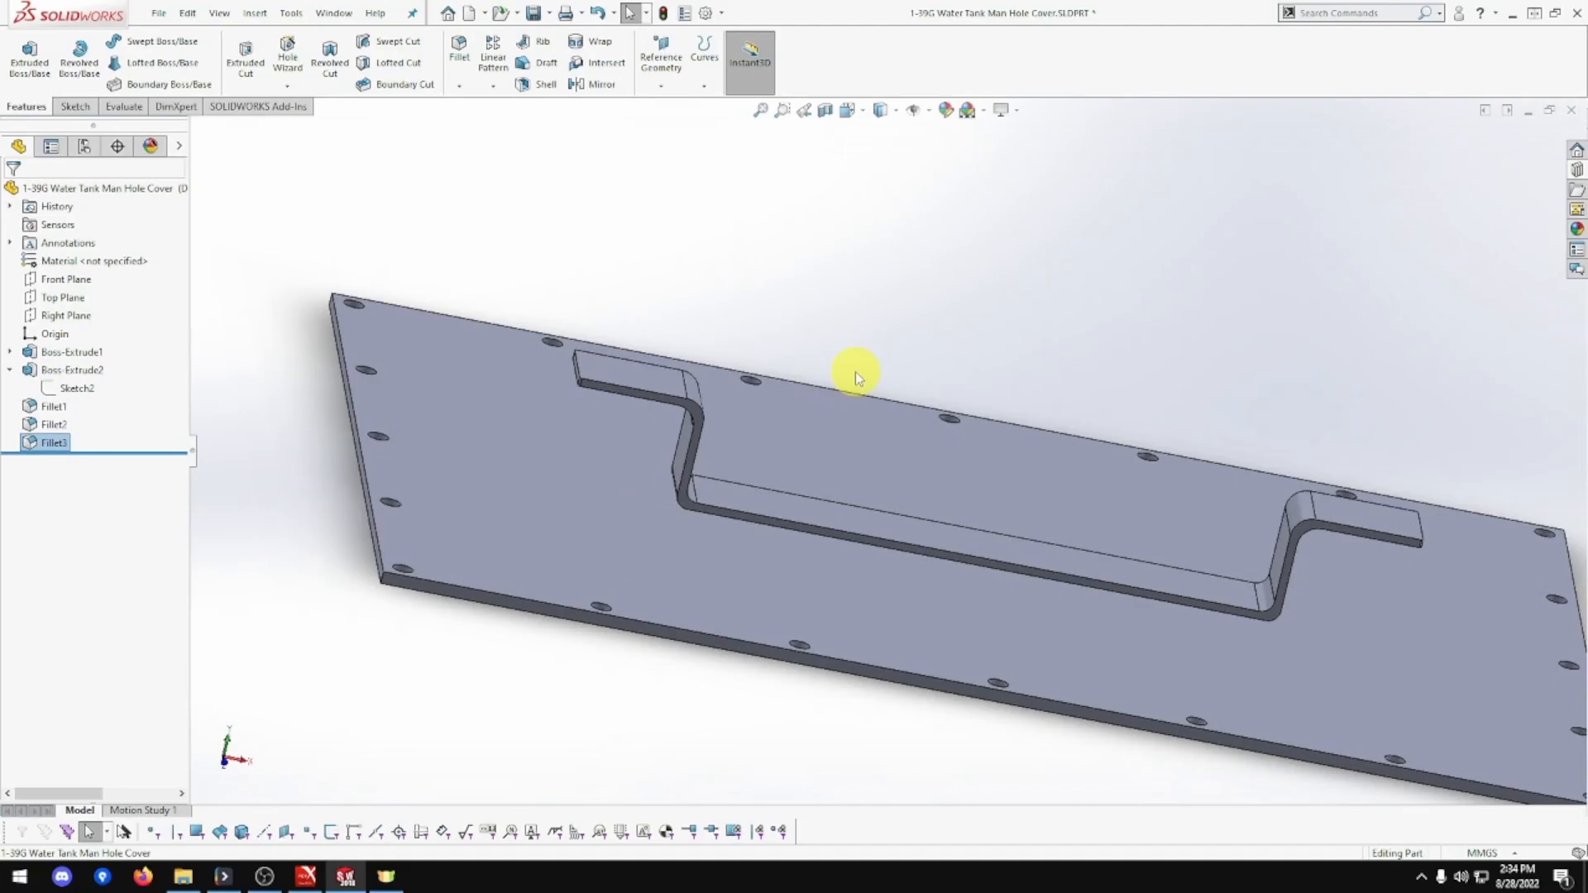
pyautogui.click(865, 122)
pyautogui.click(603, 443)
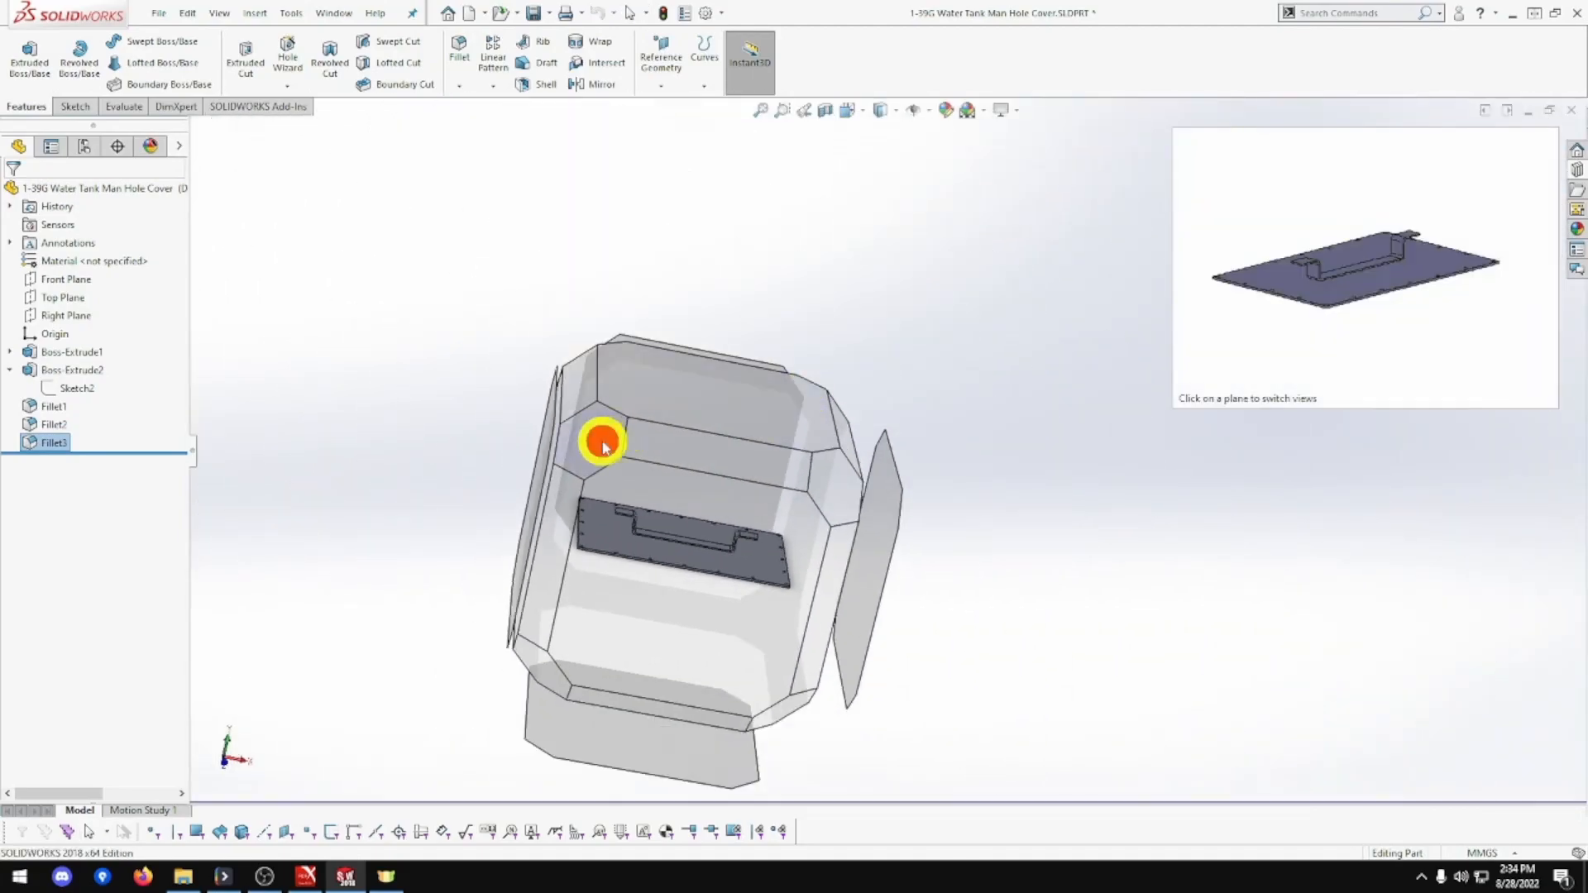